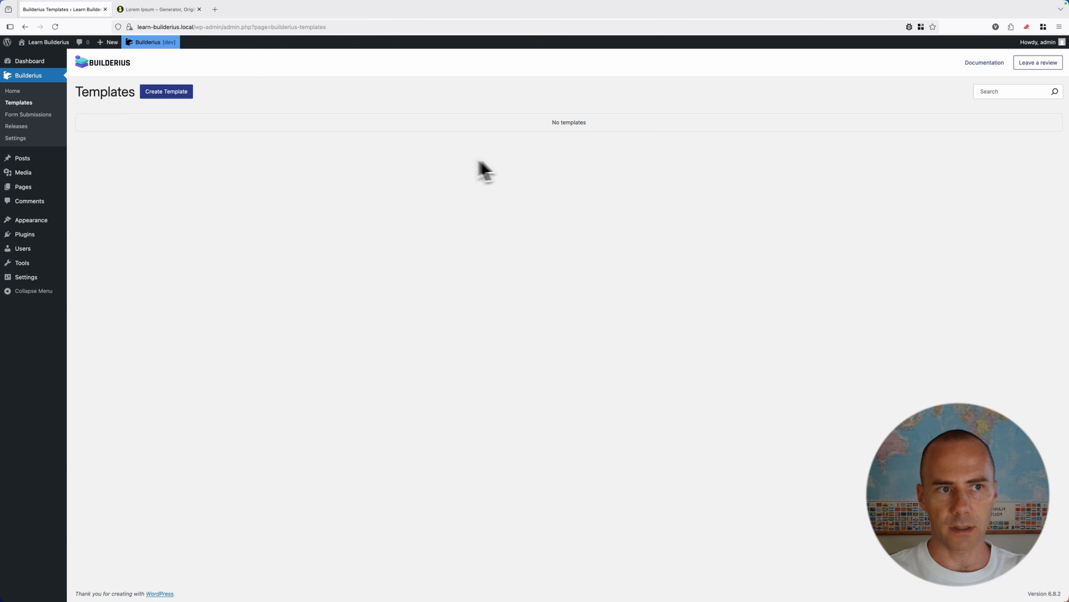
- In the WordPress Reading settings, make the homepage display a static page and choose Homepage as that page
left_click(164, 94)
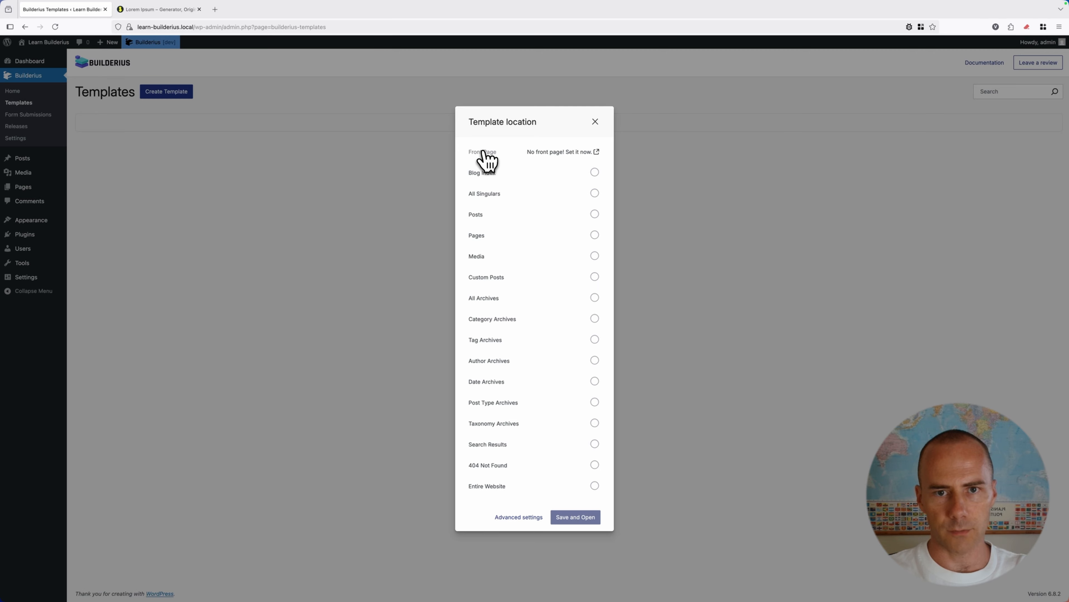
left_click(596, 121)
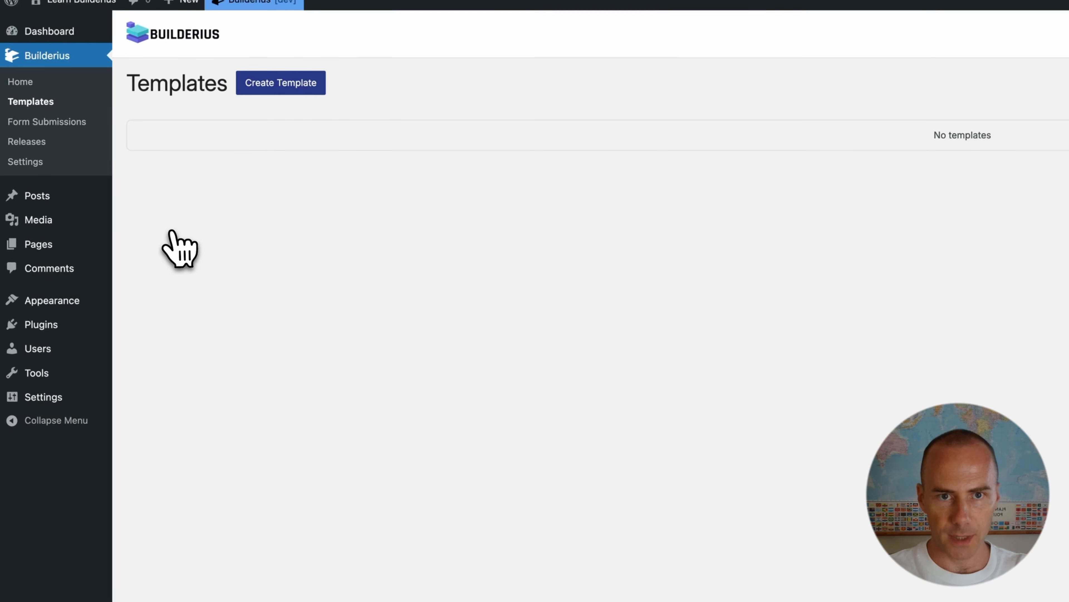
mouse_move(97, 328)
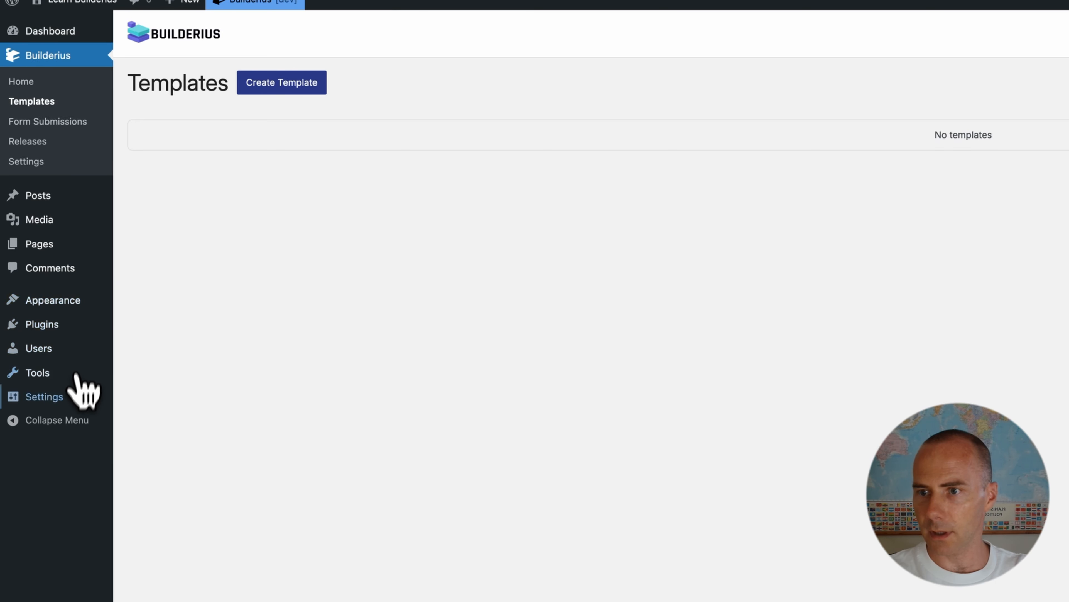
mouse_move(71, 400)
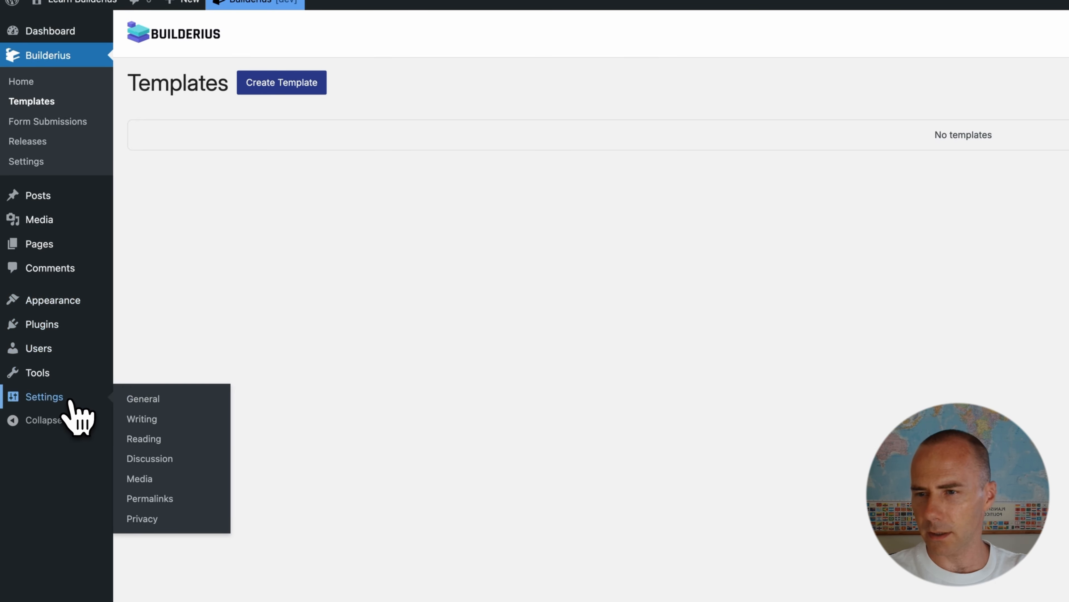
left_click(159, 448)
left_click(290, 95)
left_click(373, 130)
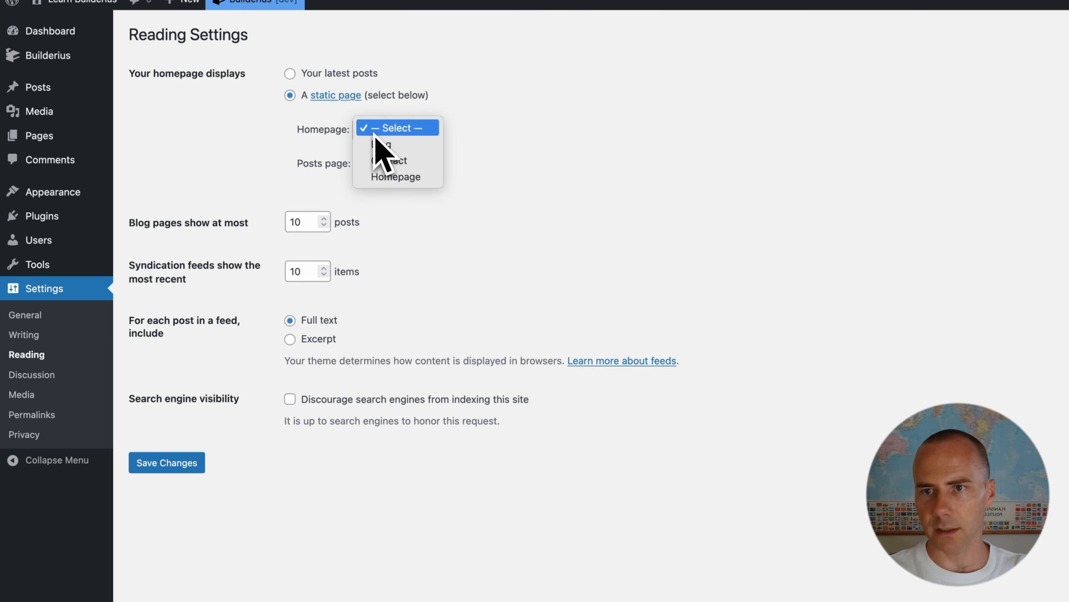
left_click(417, 182)
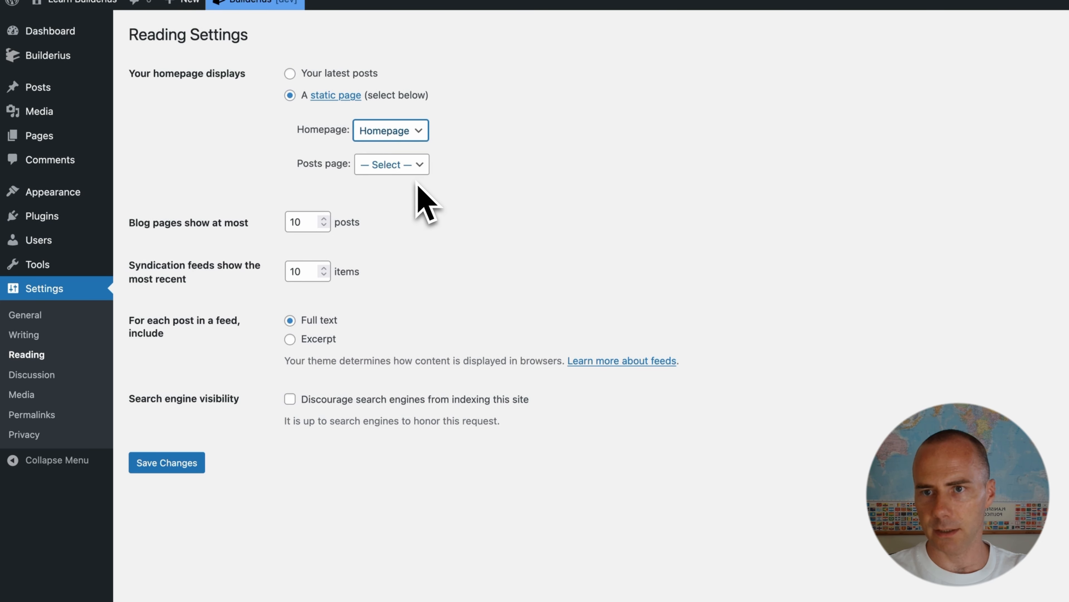
- Set the posts page to Blog and save the reading settings
mouse_move(83, 141)
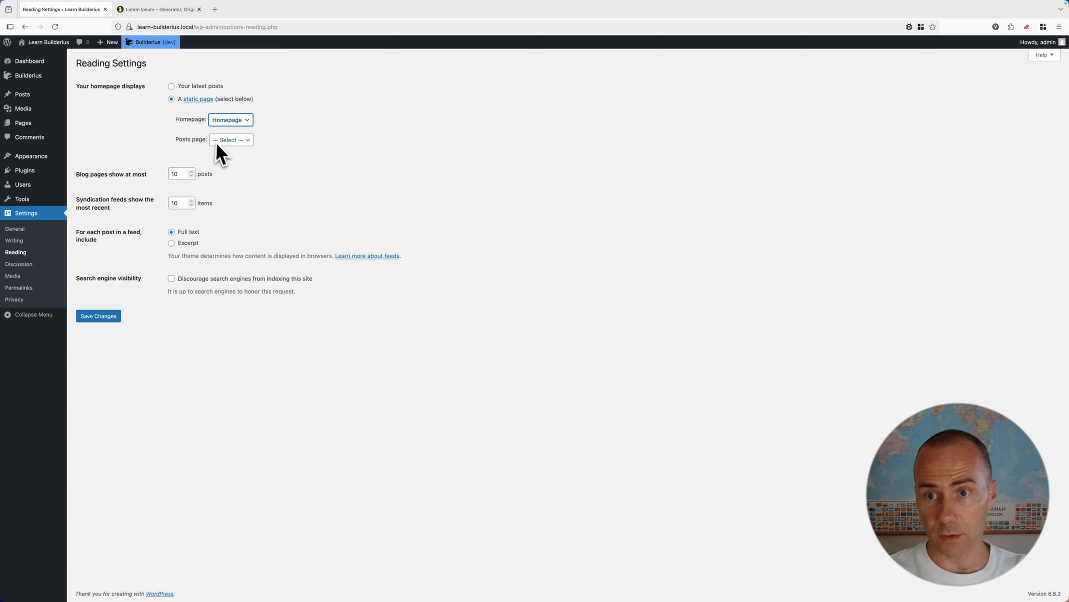
left_click(286, 152)
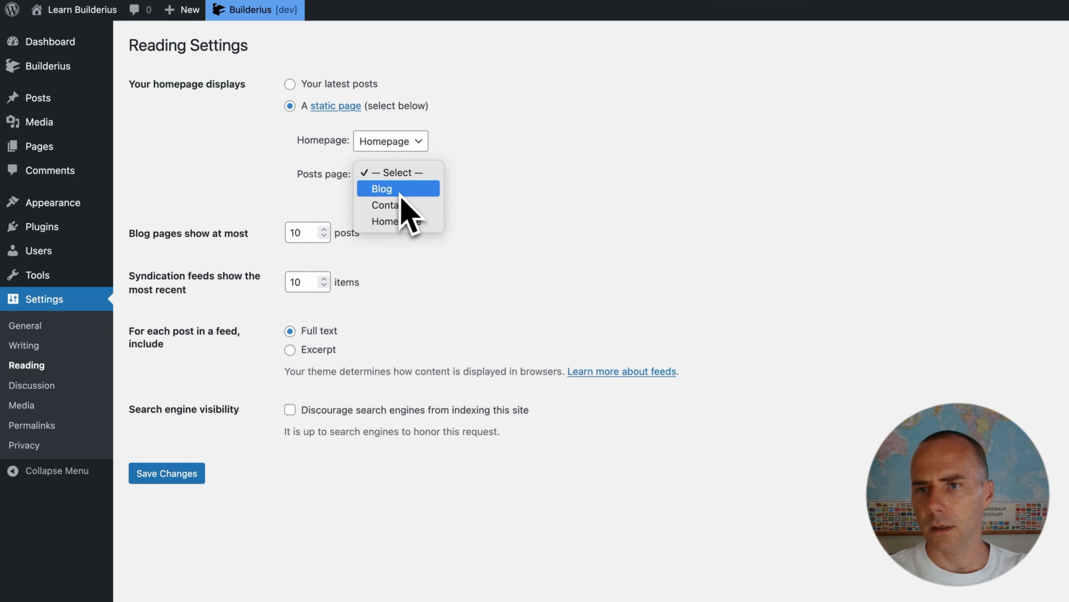
left_click(290, 162)
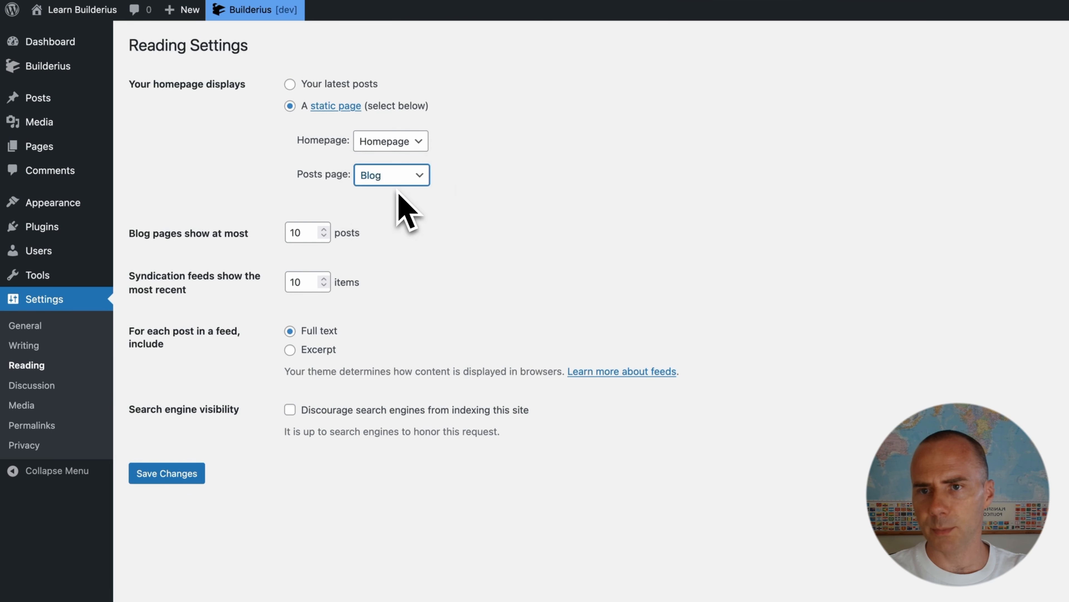
left_click(171, 473)
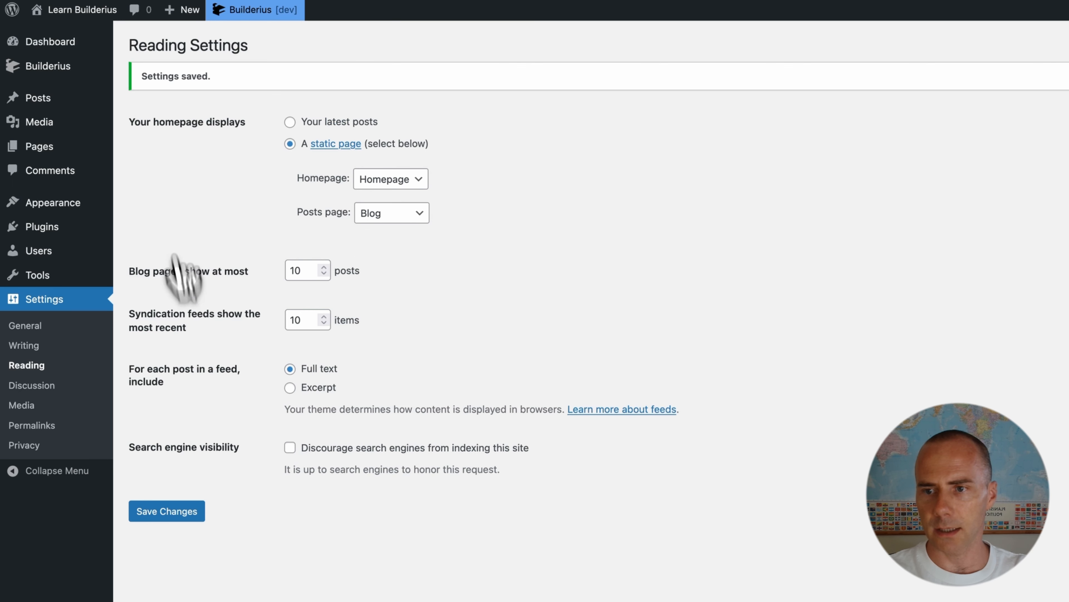
- Create a Builderius template with the Front Page location, then save and open it in the builder
mouse_move(84, 69)
left_click(153, 87)
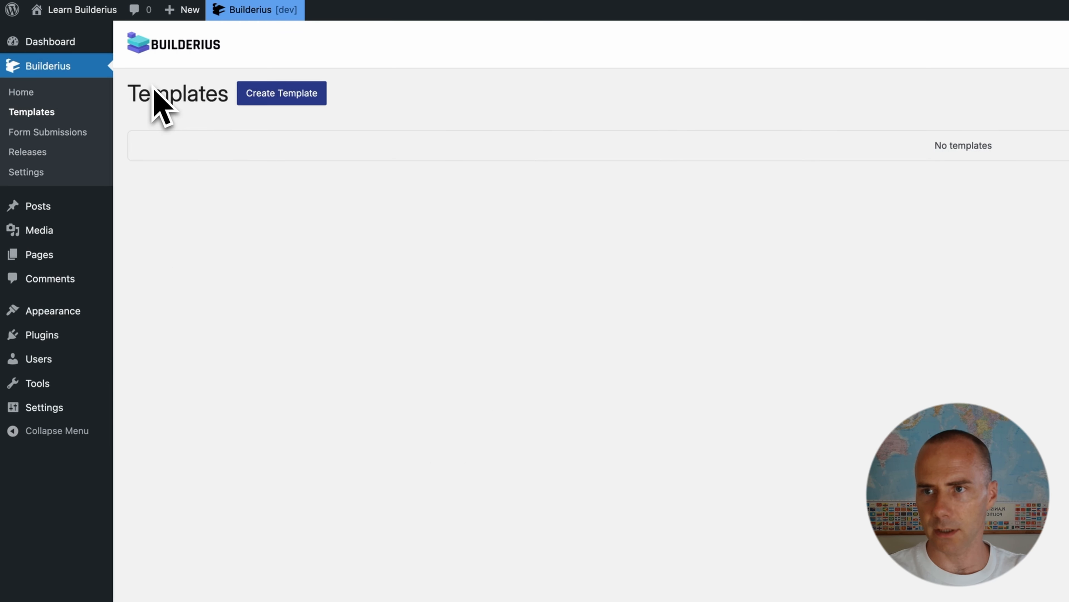
left_click(274, 95)
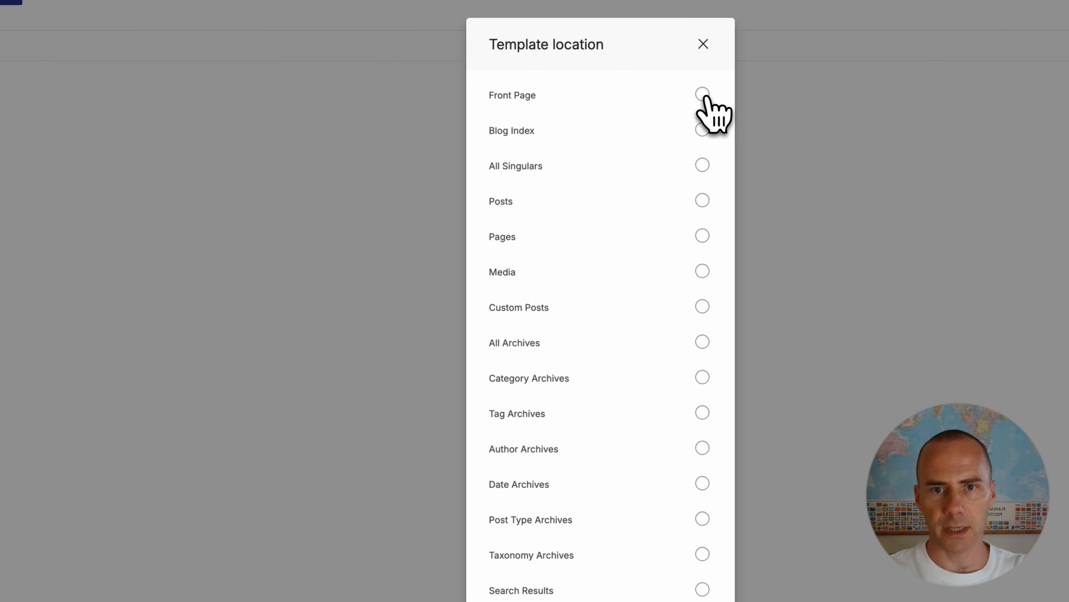
left_click(1007, 195)
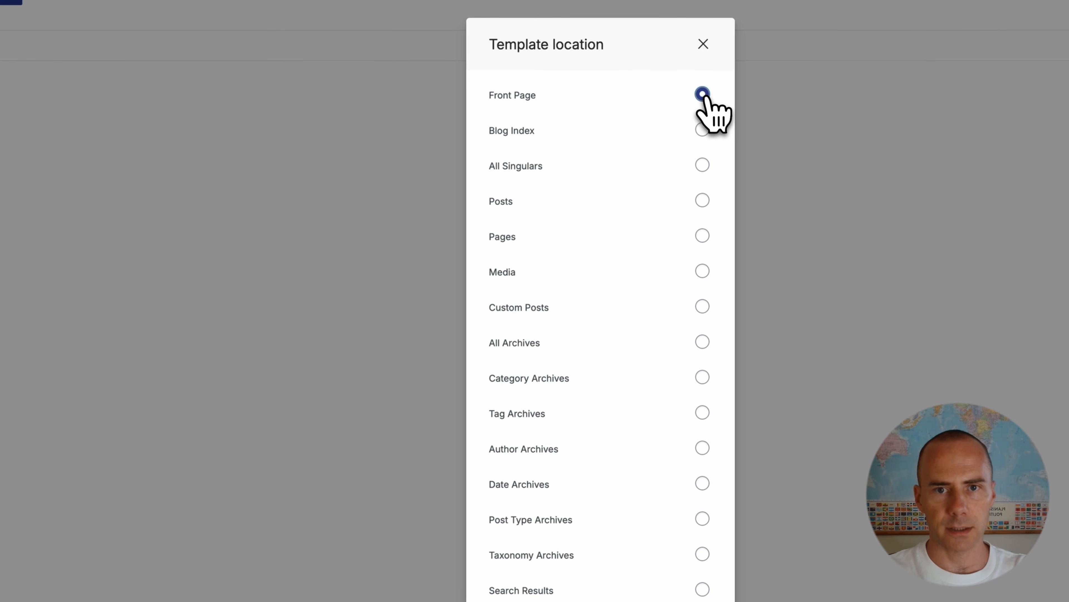
left_click(526, 461)
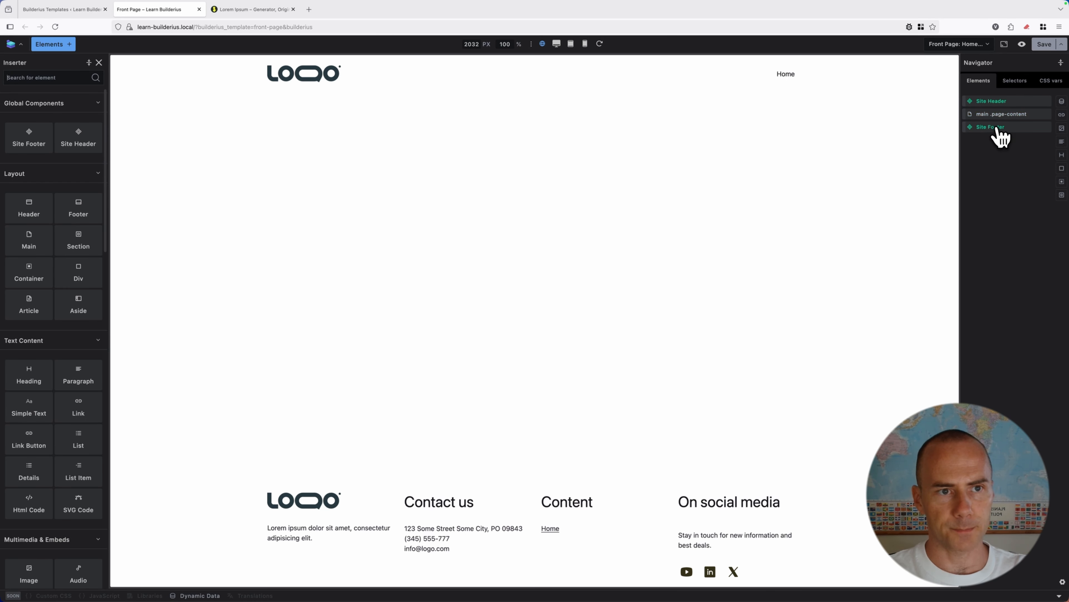
- Inspect the Site Header, main .page-content and Site Footer elements of the front page template
left_click(989, 102)
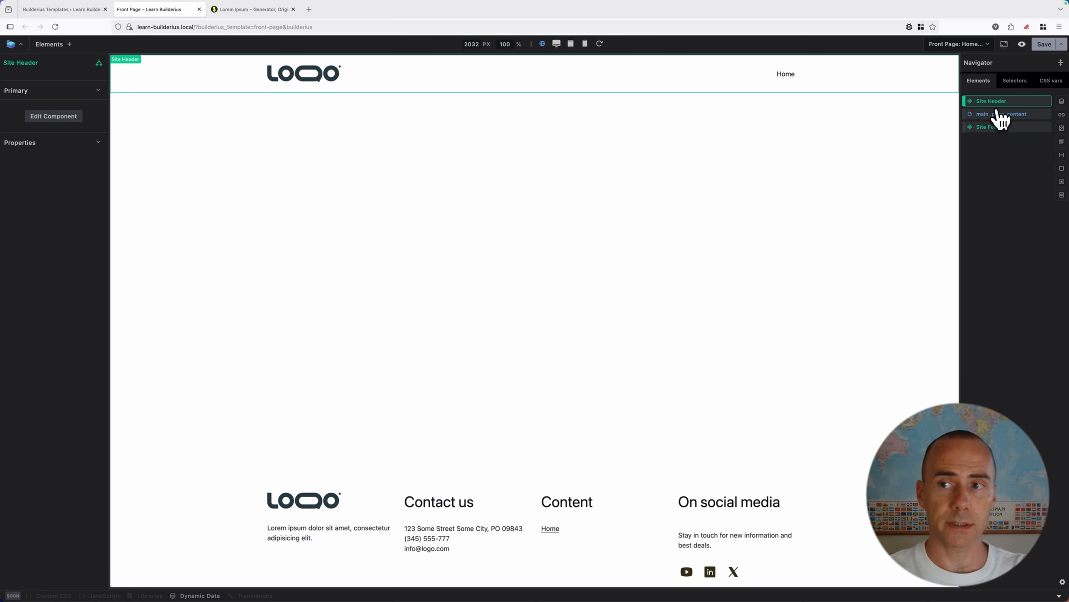
left_click(993, 115)
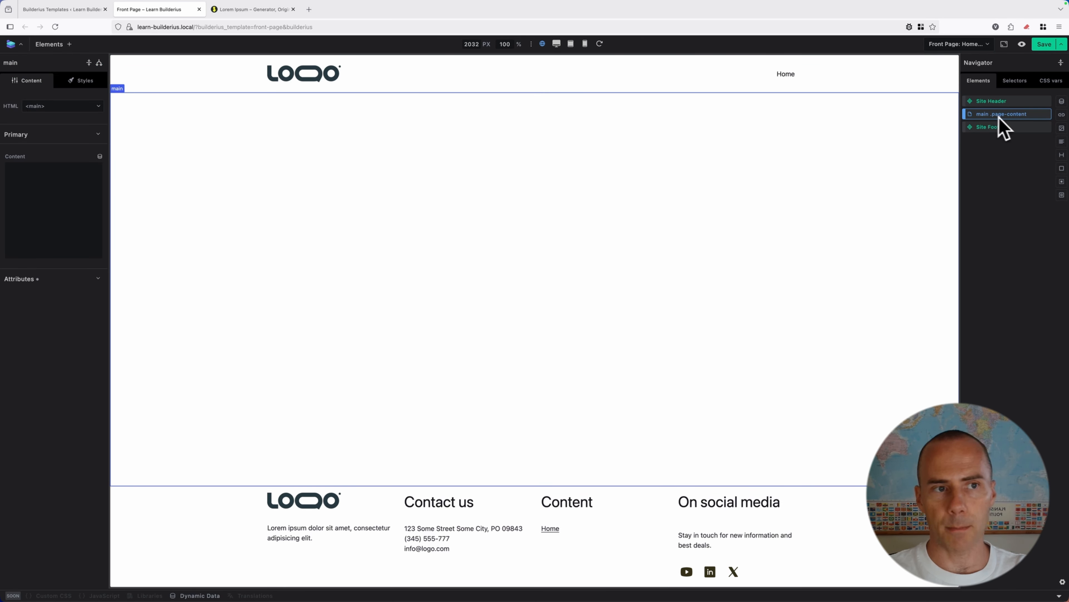
left_click(999, 127)
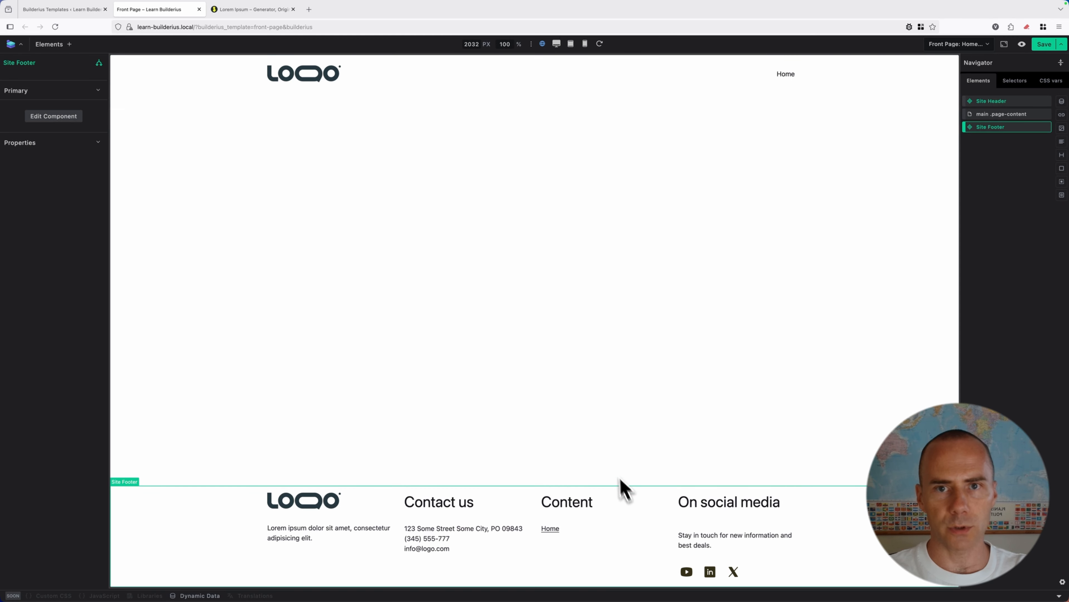
- Insert a section with a container inside the main .page-content element
left_click(997, 114)
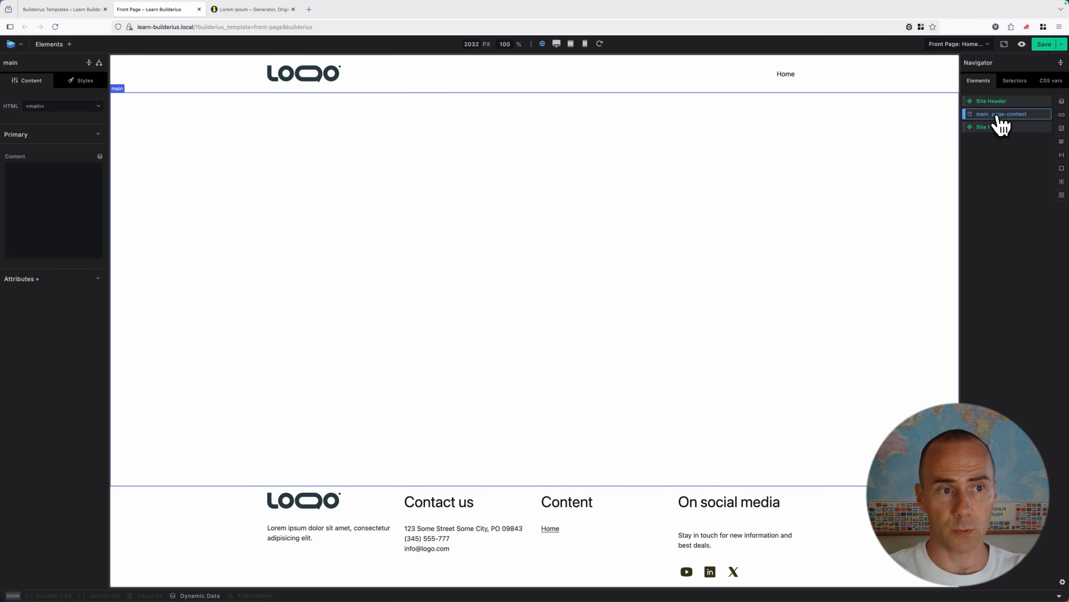
left_click(62, 47)
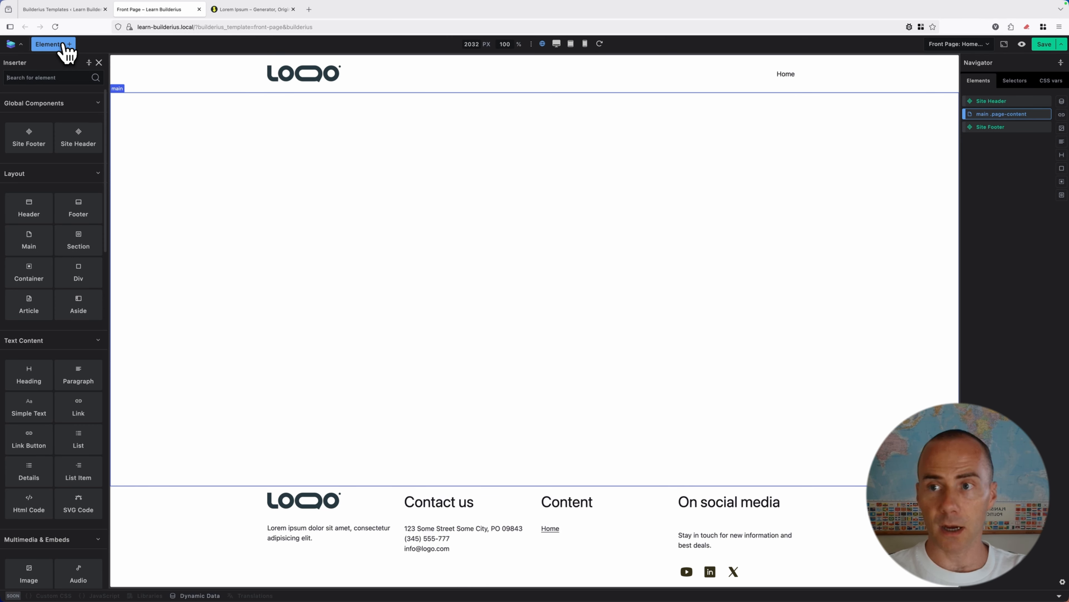
type("sec")
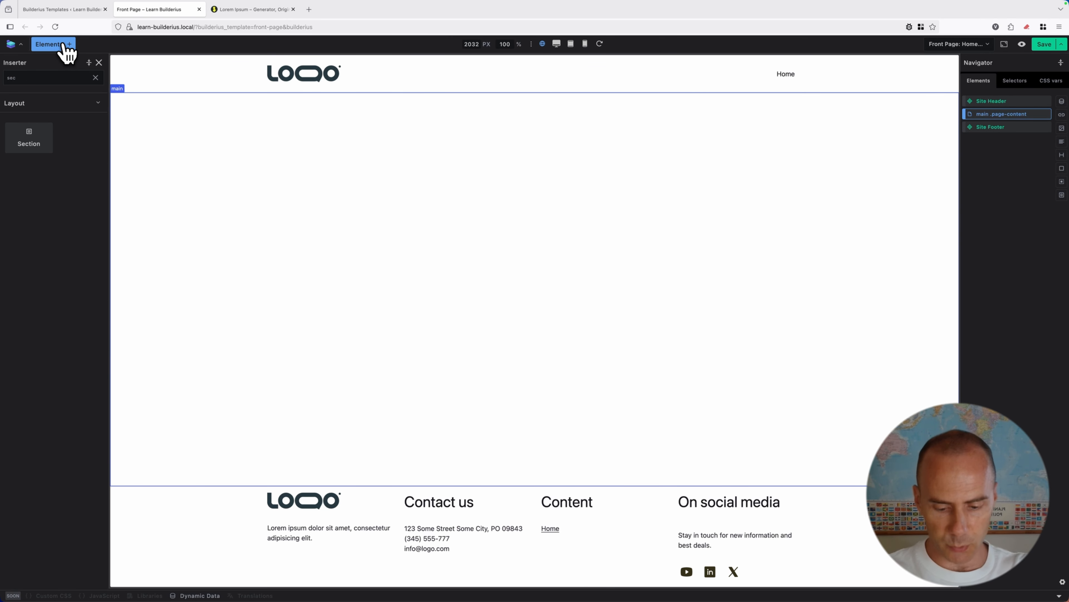
key("Tab")
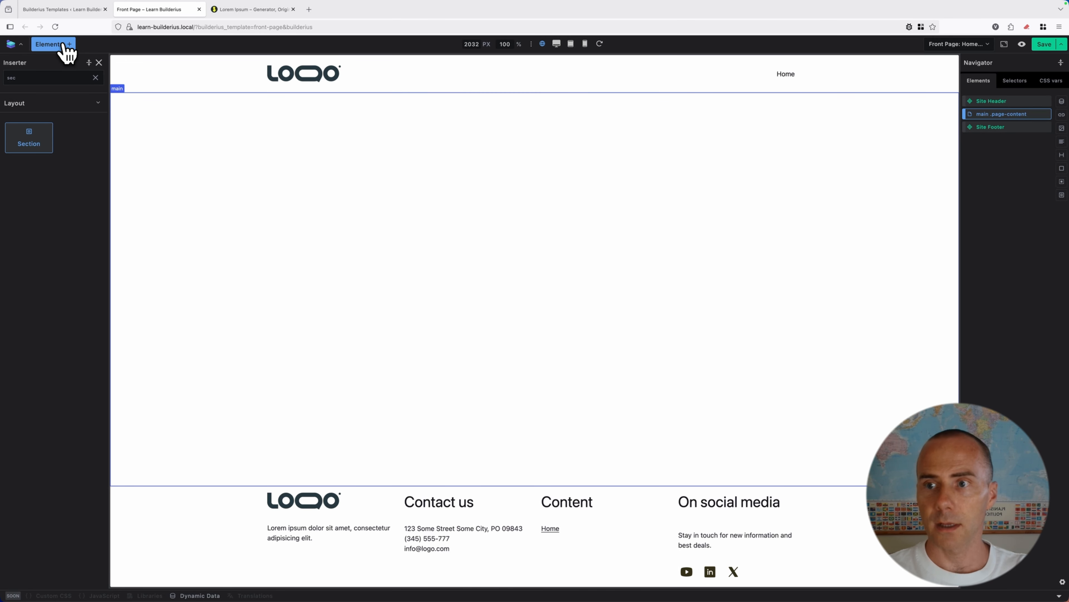
key("Return")
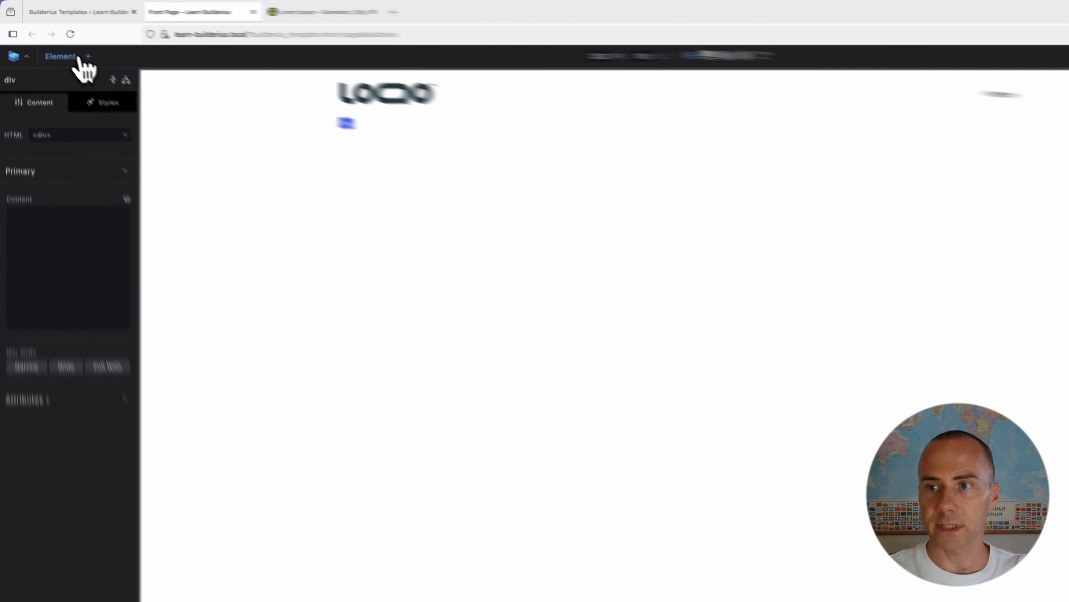
- Insert a Heading element into the section's container
left_click(80, 60)
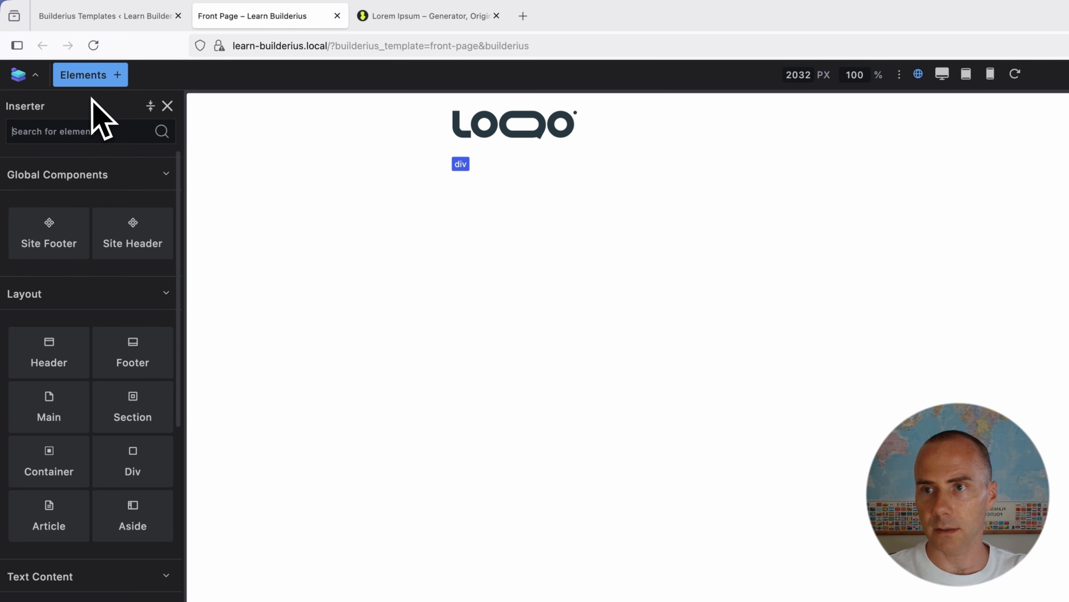
type("hea")
key("Tab")
key("Tab")
key("Tab")
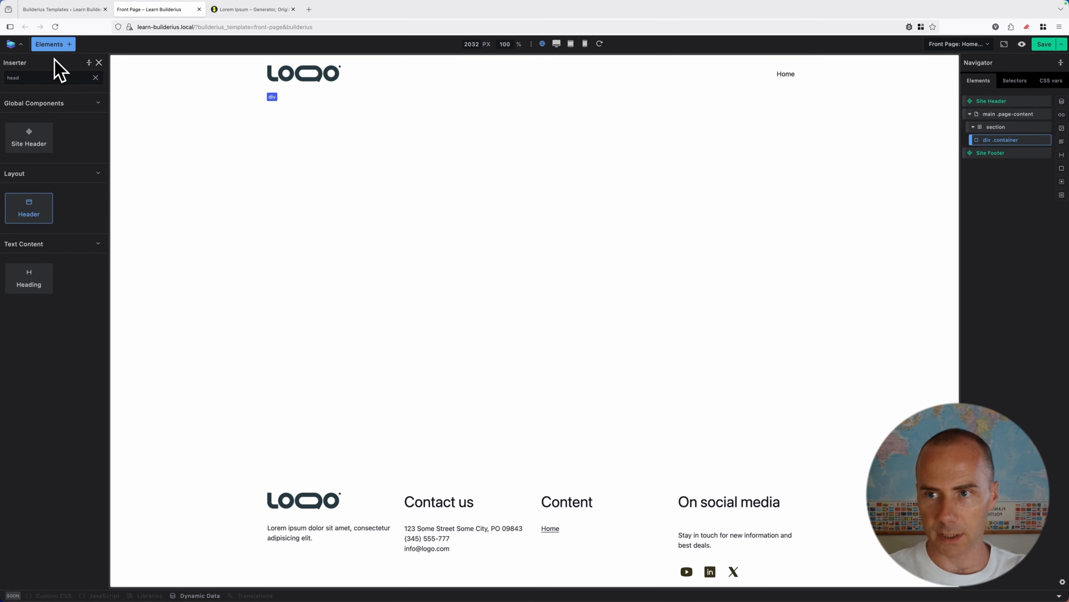
key("Return")
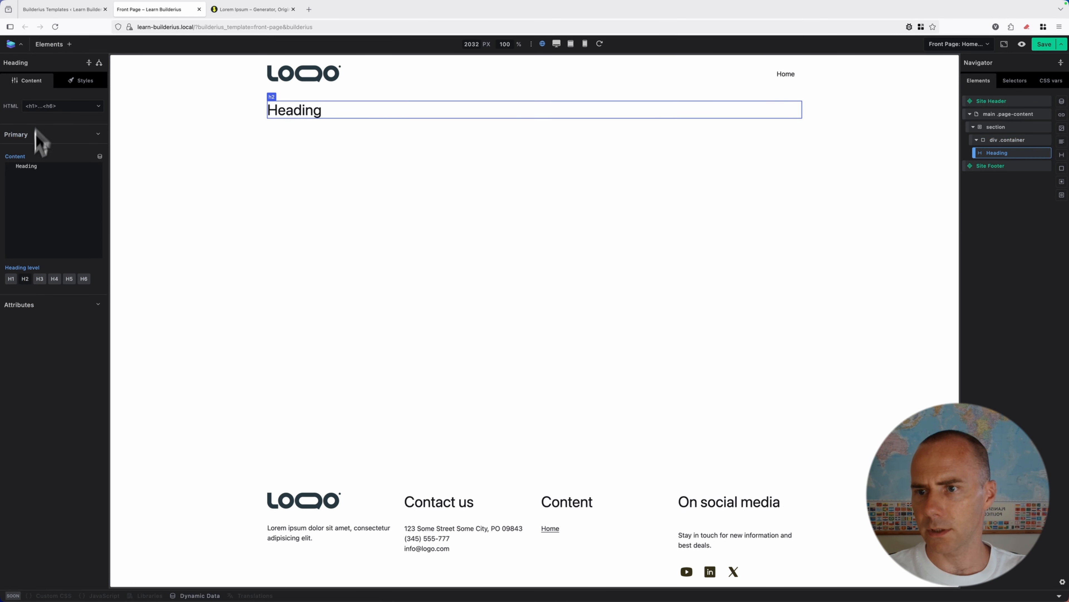
- Replace the heading's placeholder content with the text "Homepage"
double_click(32, 168)
type("Ho")
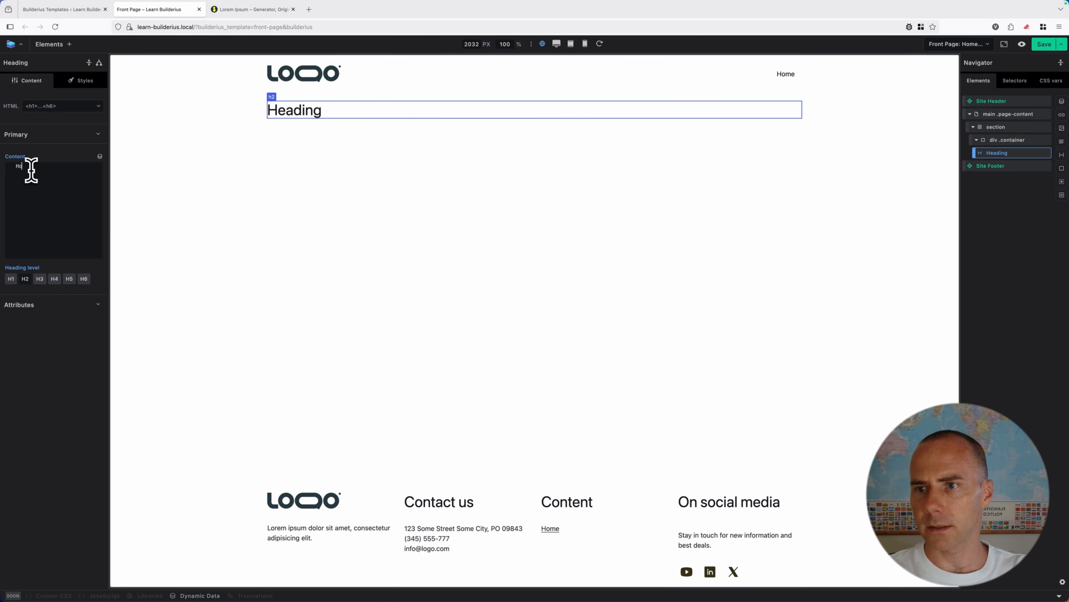
type("mepage")
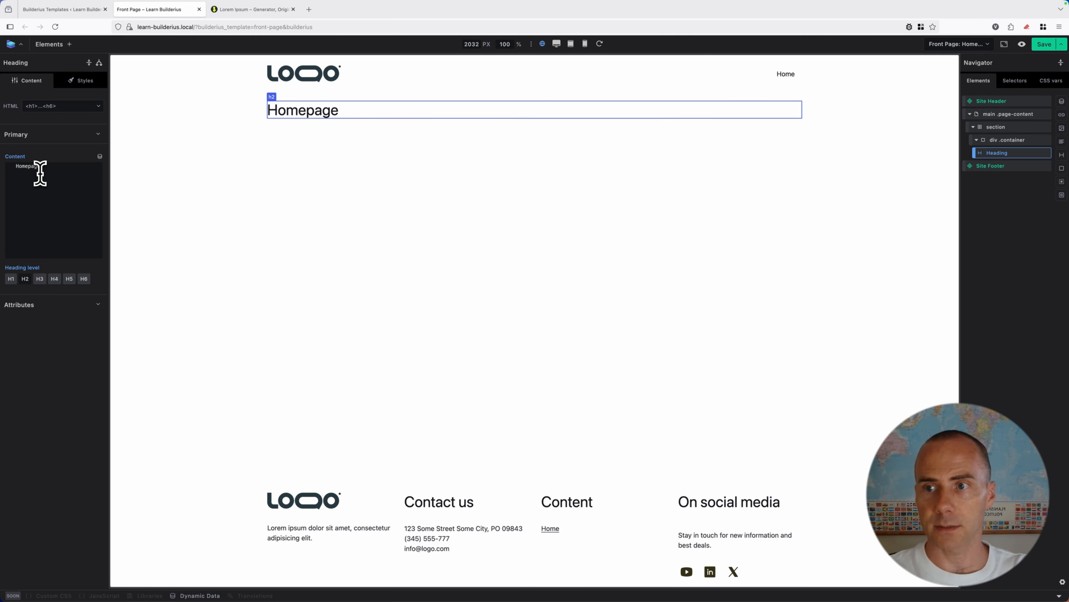
- Replace the heading's content with "Site: " followed by the dynamic Site Title tag [[wp.site_title]]
left_click_drag(40, 167, 16, 167)
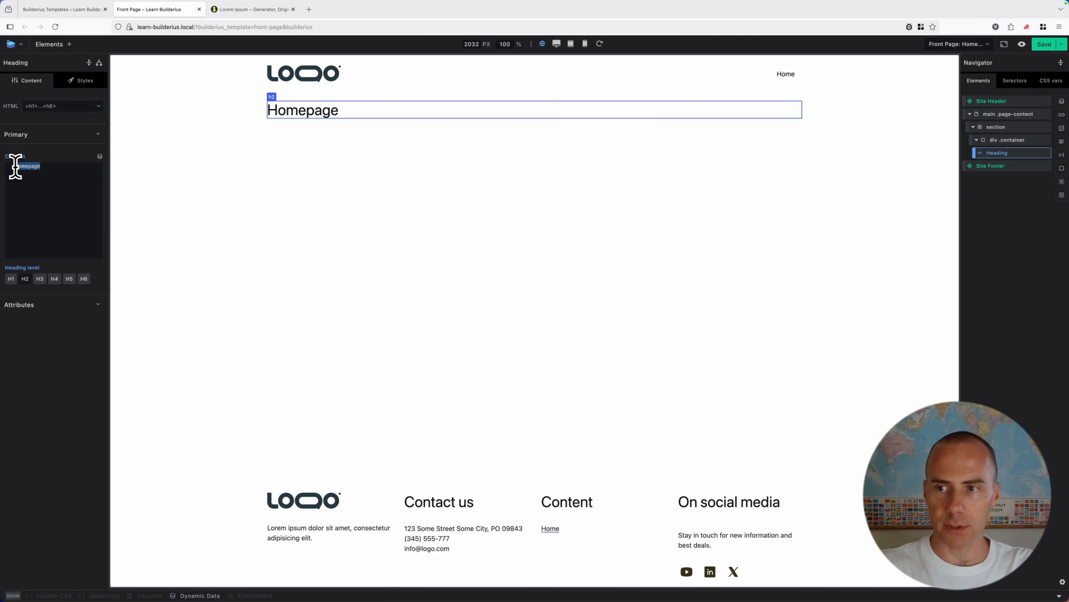
type("Site:")
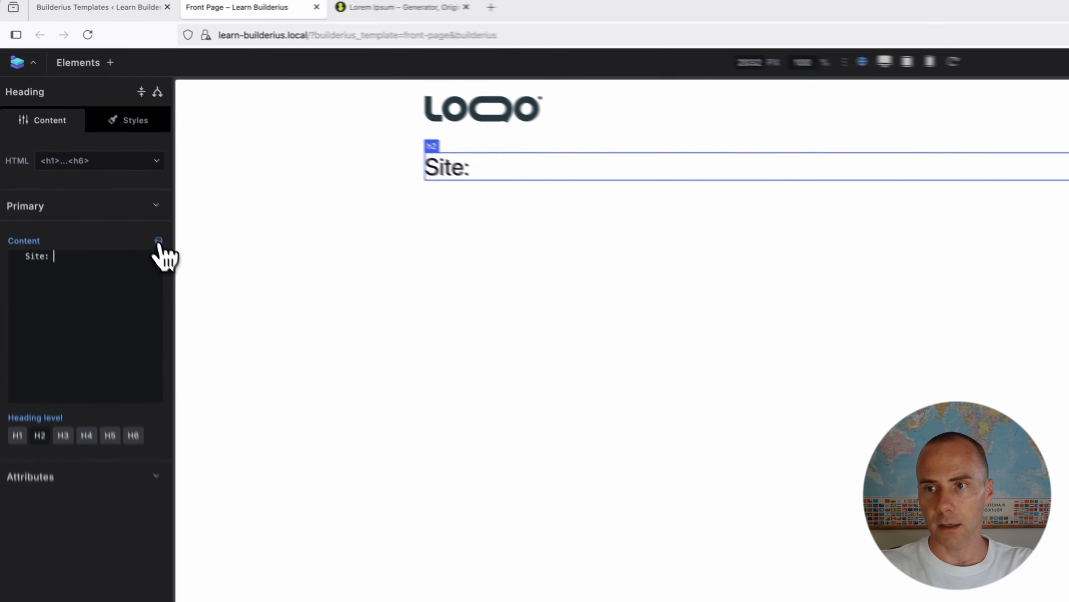
left_click(158, 241)
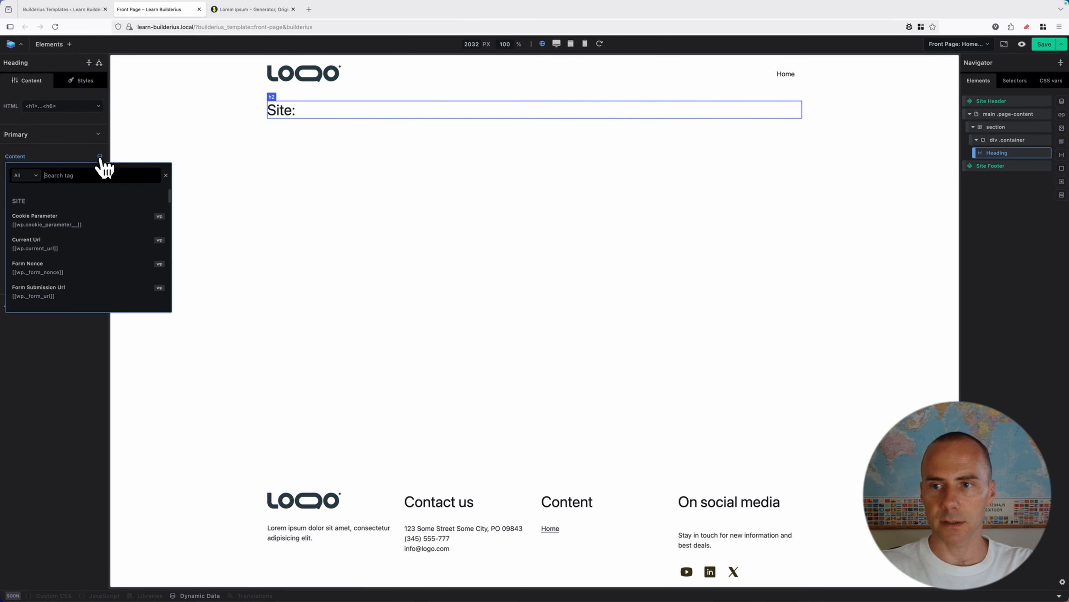
type("tit")
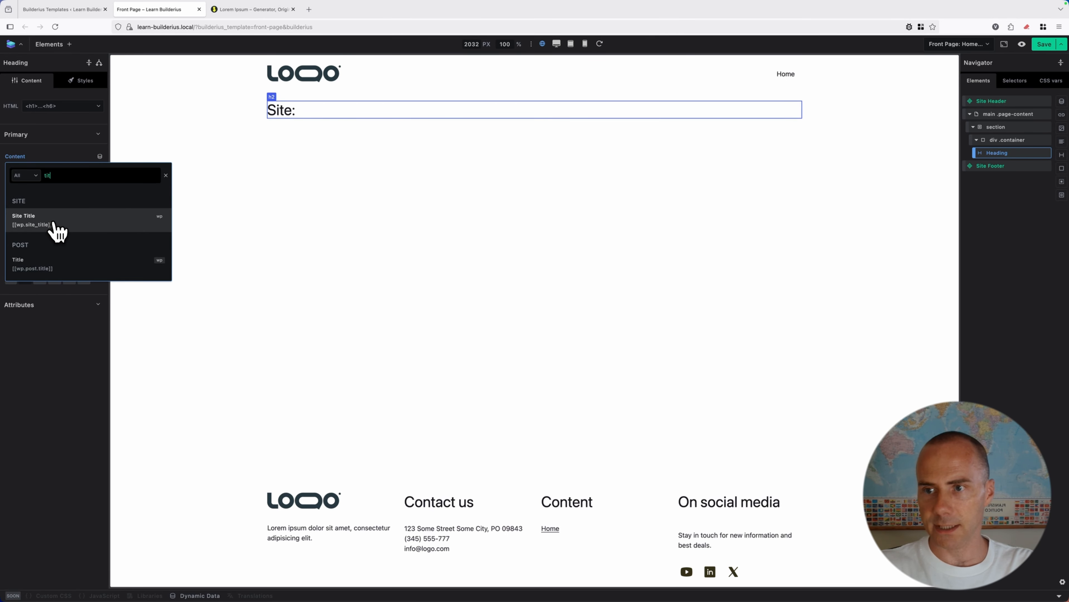
left_click(56, 227)
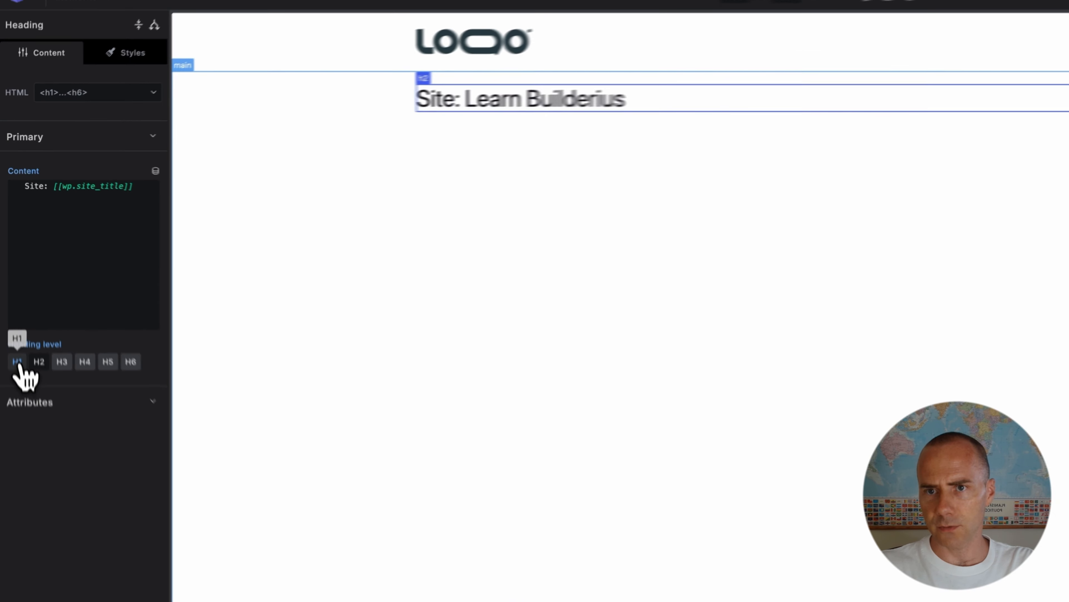
- Set the heading level to H1 and inspect the details of the site title tag
left_click(17, 361)
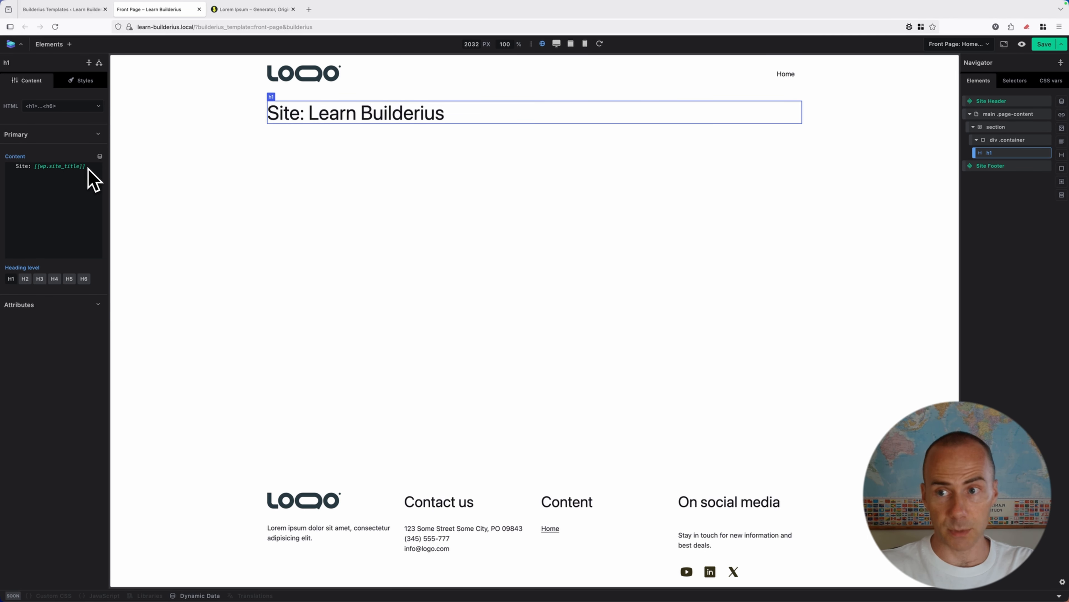
mouse_move(88, 169)
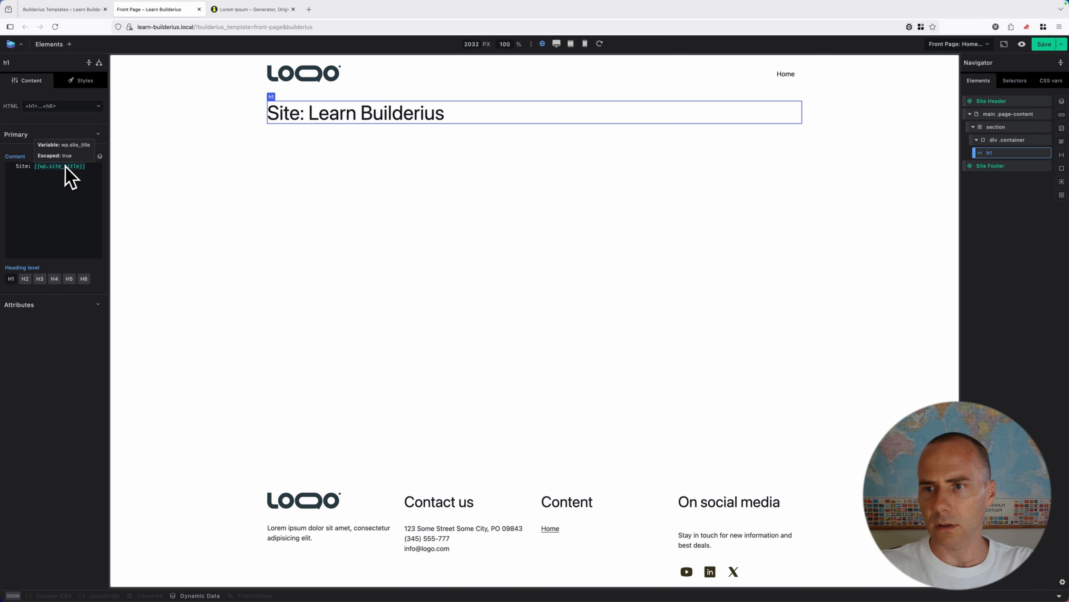
mouse_move(39, 169)
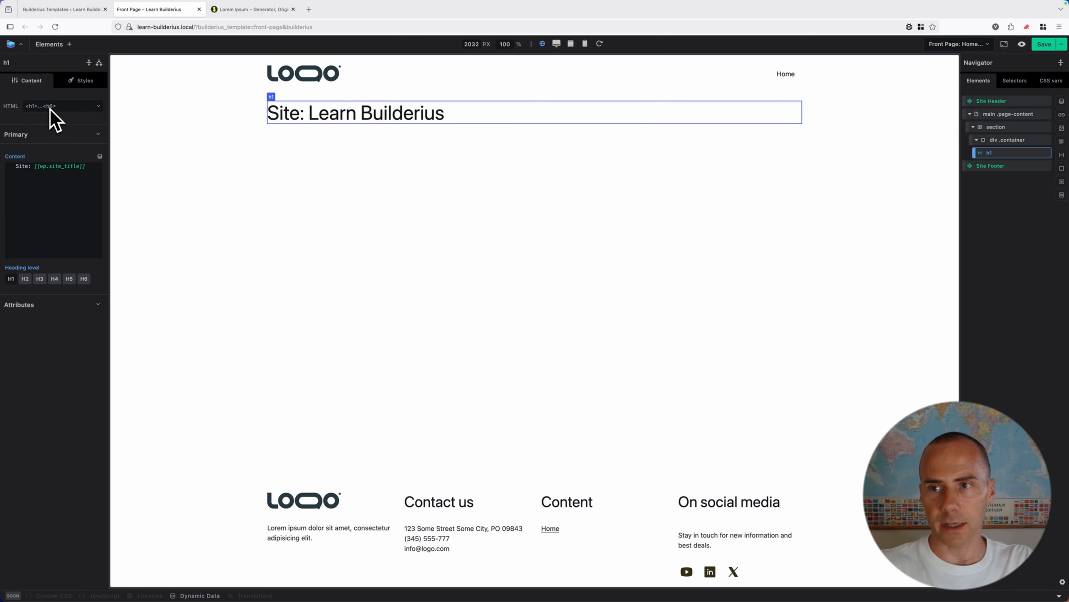
- Center-align the H1 heading's text in its typography styles
left_click(42, 305)
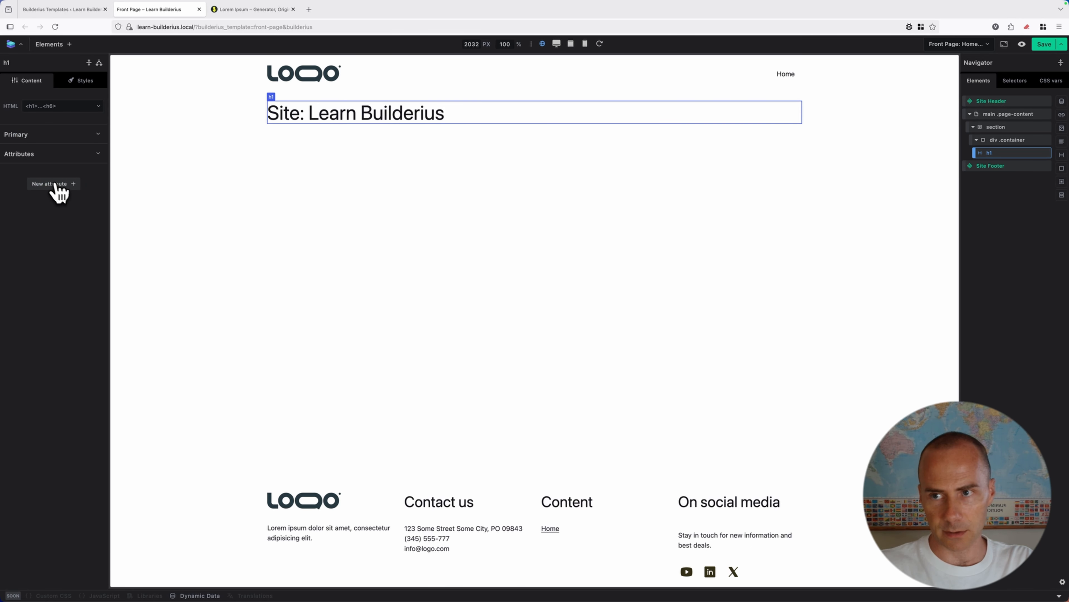
left_click(80, 86)
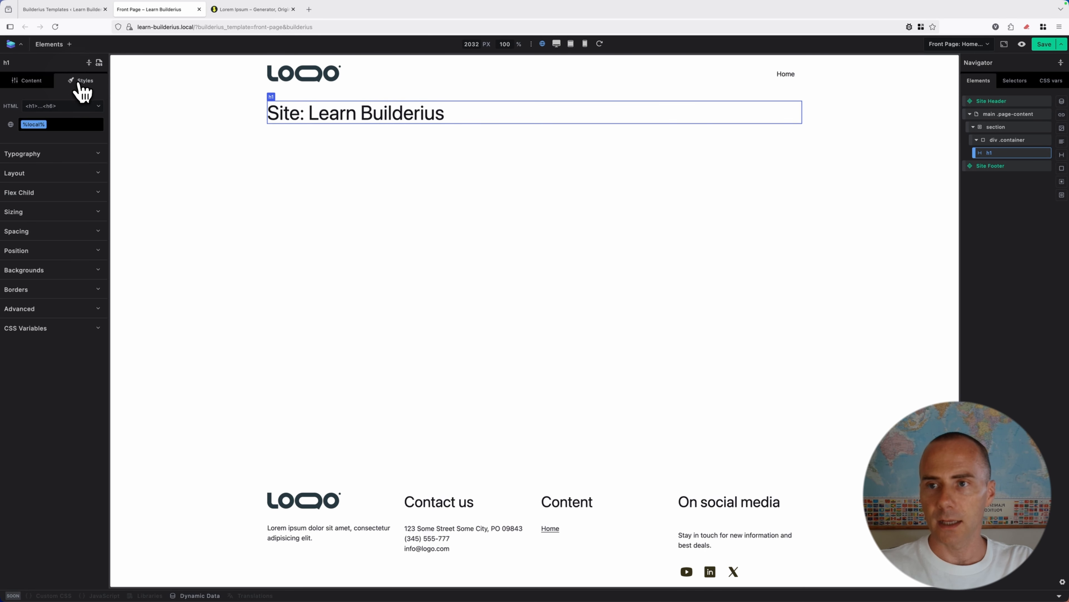
left_click(63, 153)
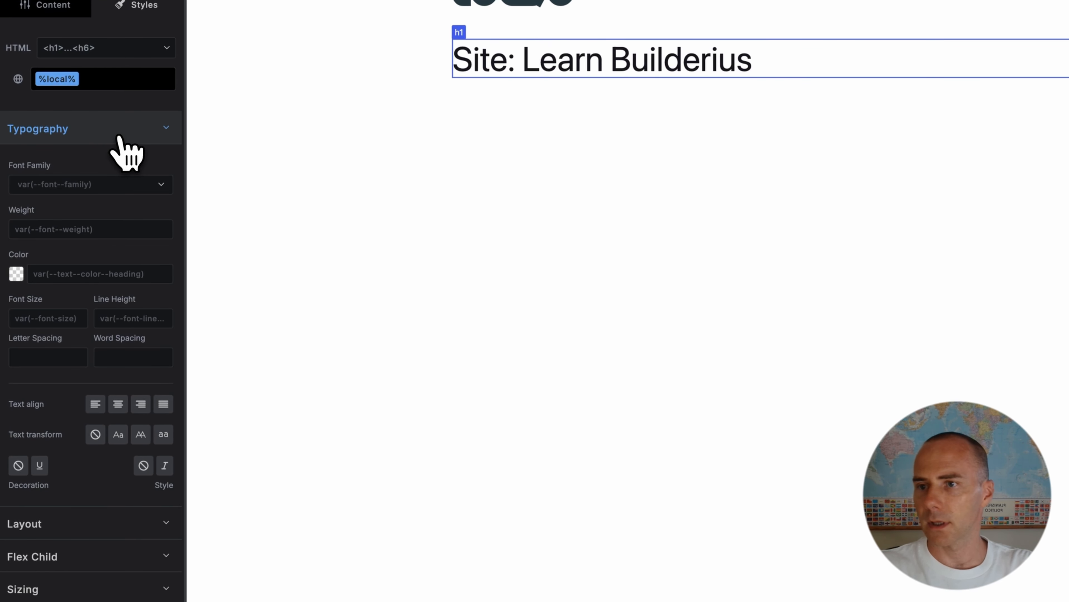
left_click(118, 410)
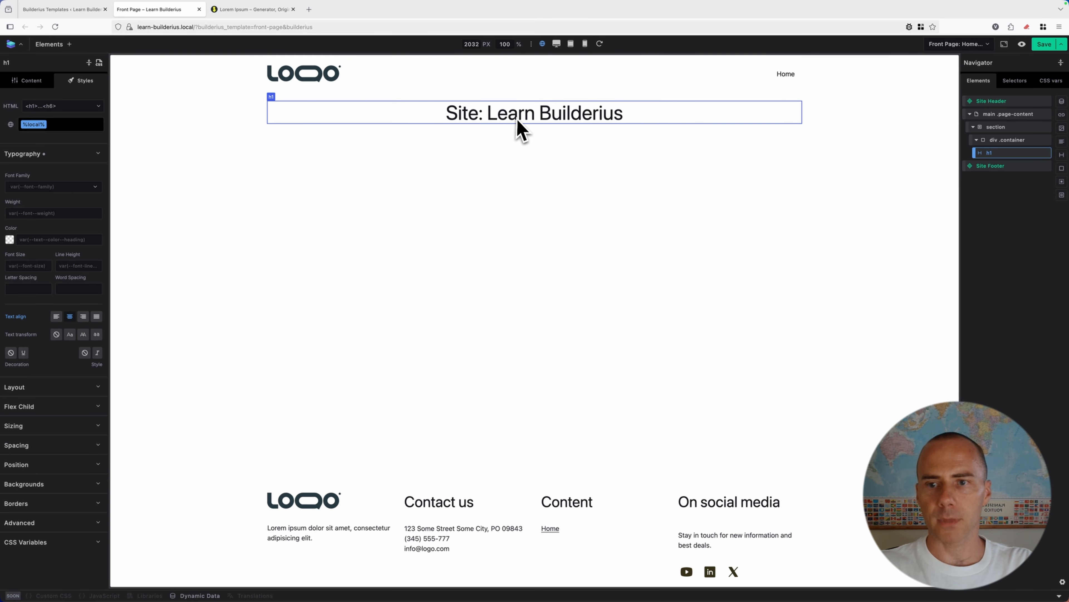
- Browse the global CSS classes that can be assigned to the heading
left_click(80, 126)
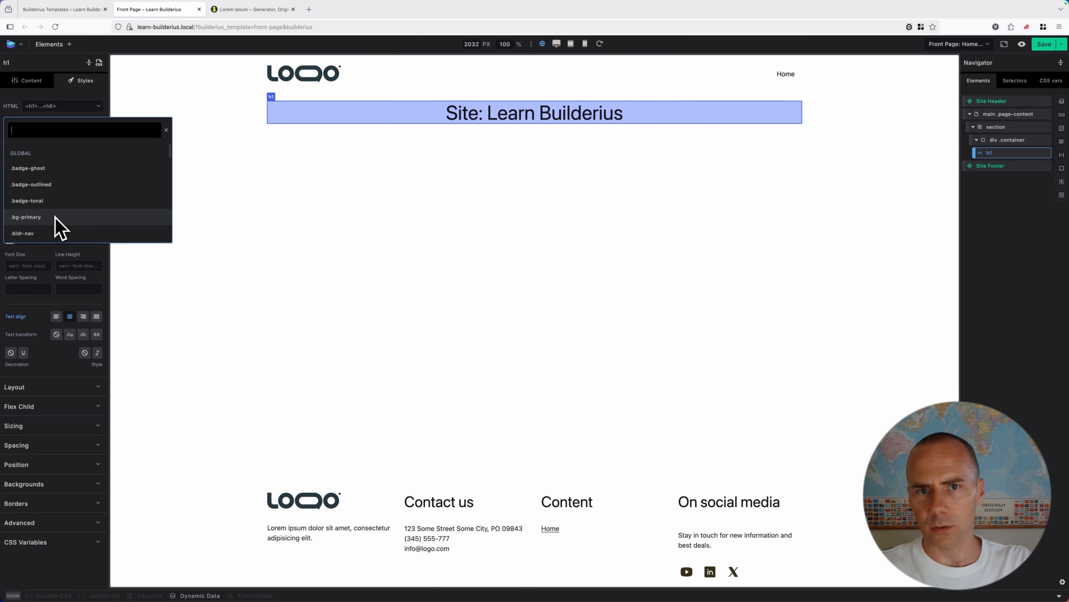
scroll(59, 226, "down", 1)
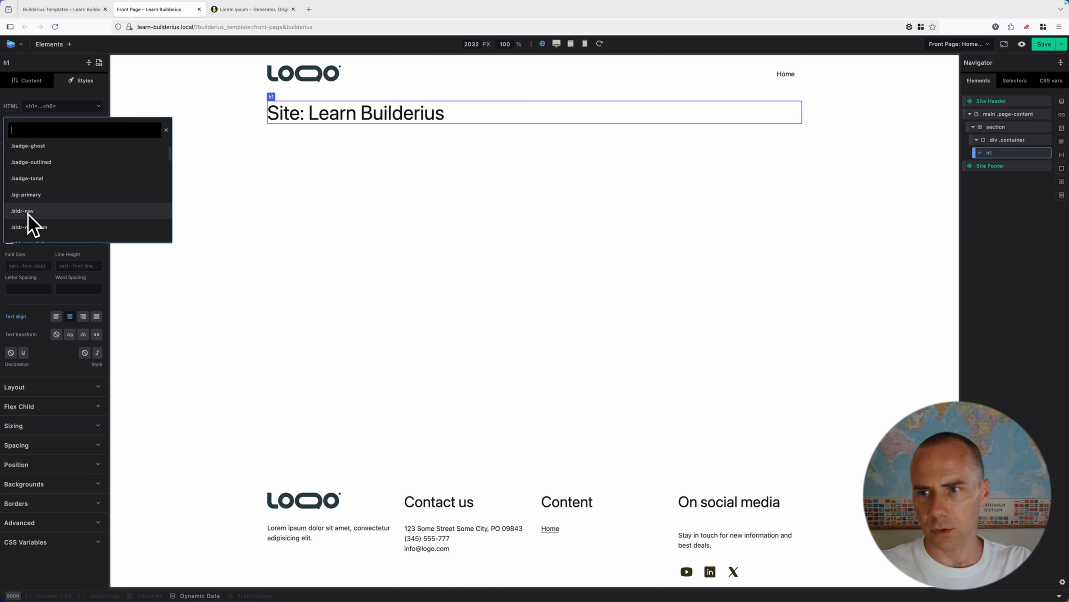
scroll(67, 209, "down", 4)
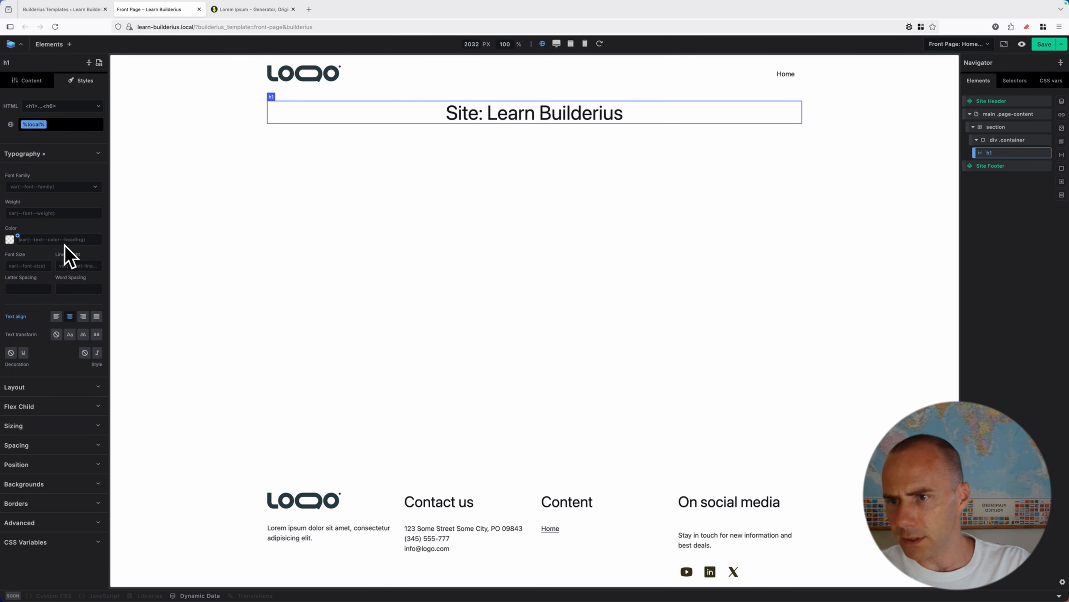
- Try the custom color rgb(208, 65, 65) as the heading's text color
left_click(79, 239)
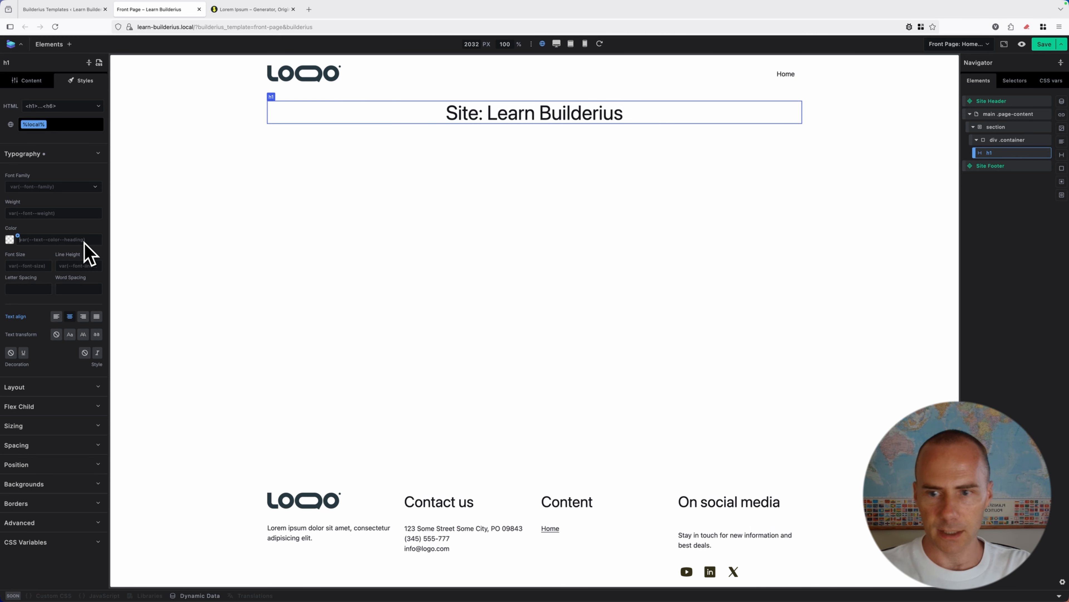
left_click(9, 240)
left_click(94, 205)
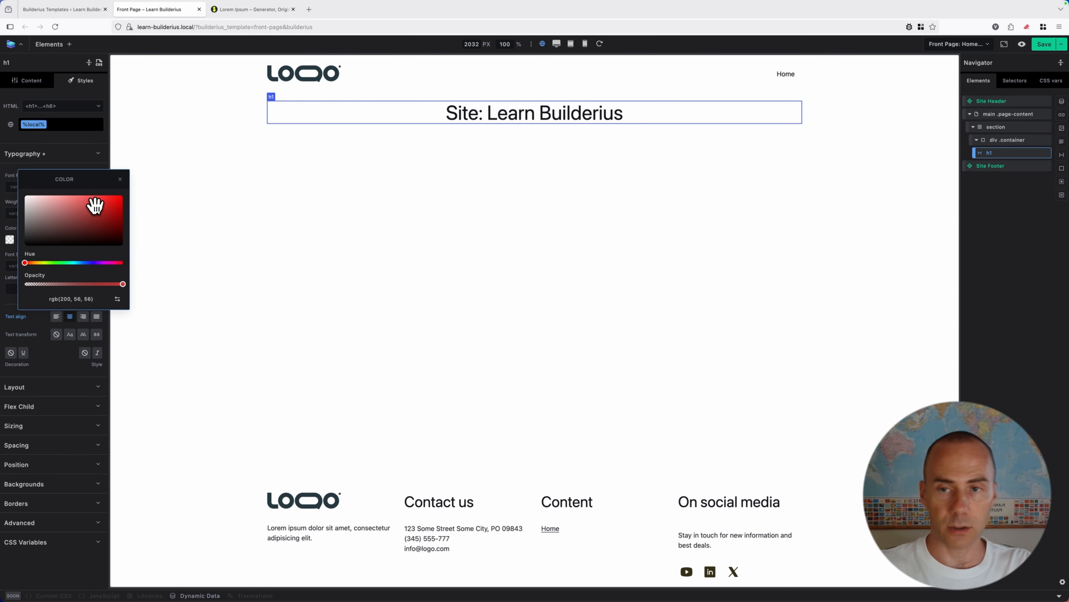
left_click(92, 204)
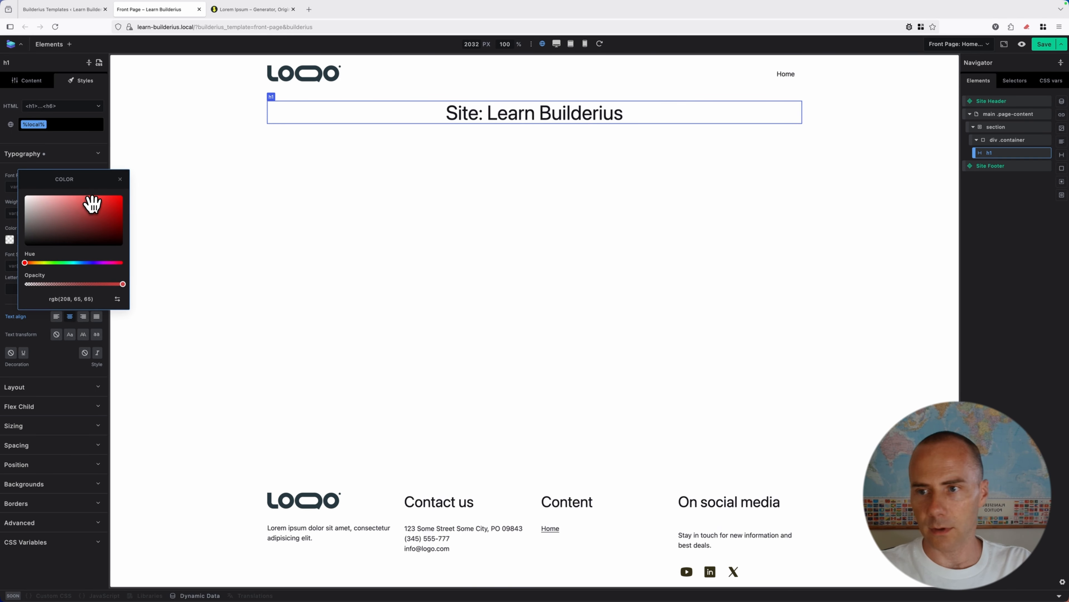
left_click(120, 179)
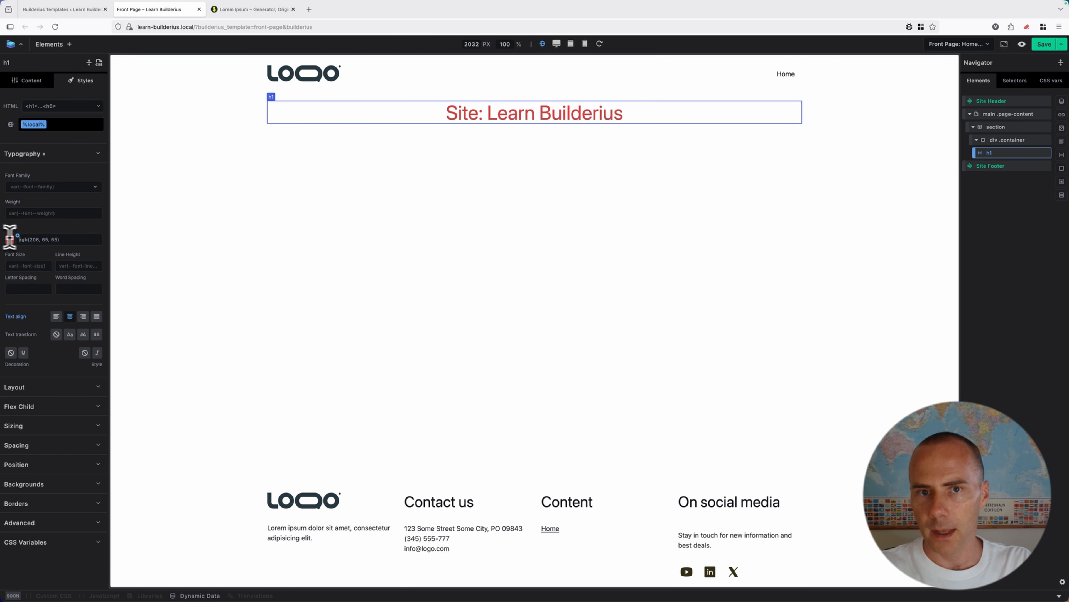
- Try the color keyword "red" as the heading's text color and clear the value again
key("super+a")
key("BackSpace")
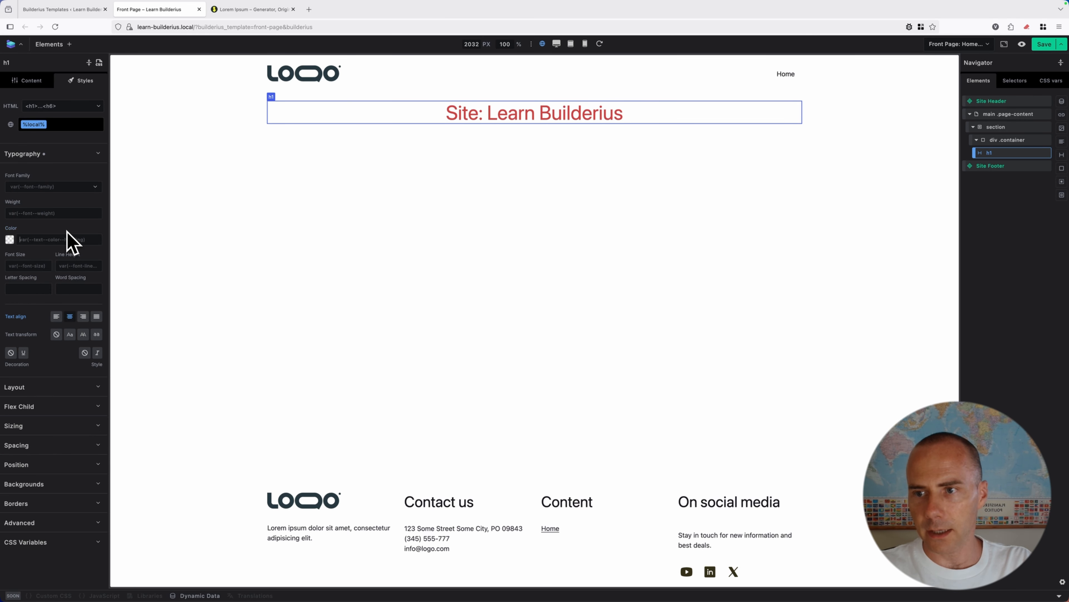
type("red")
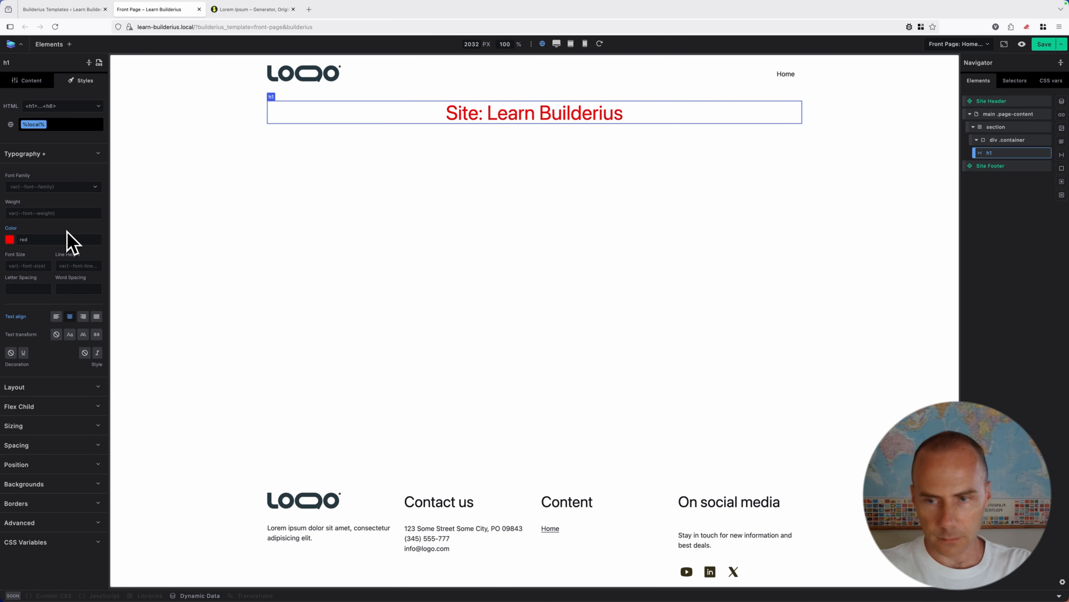
key("BackSpace")
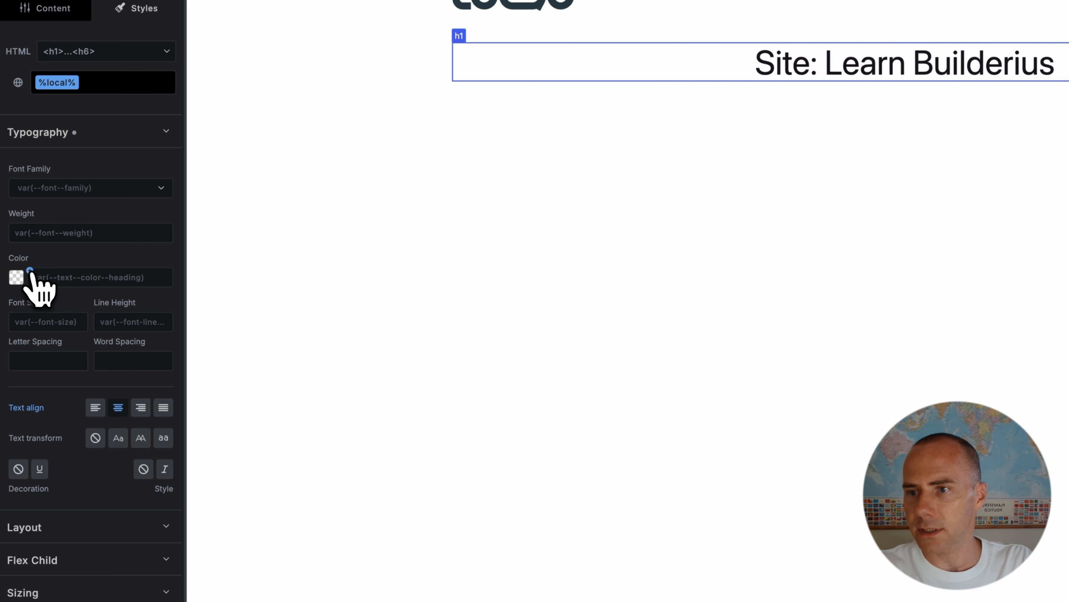
- Browse the CSS variables offered for the heading's text color and search them for "size"
left_click(30, 272)
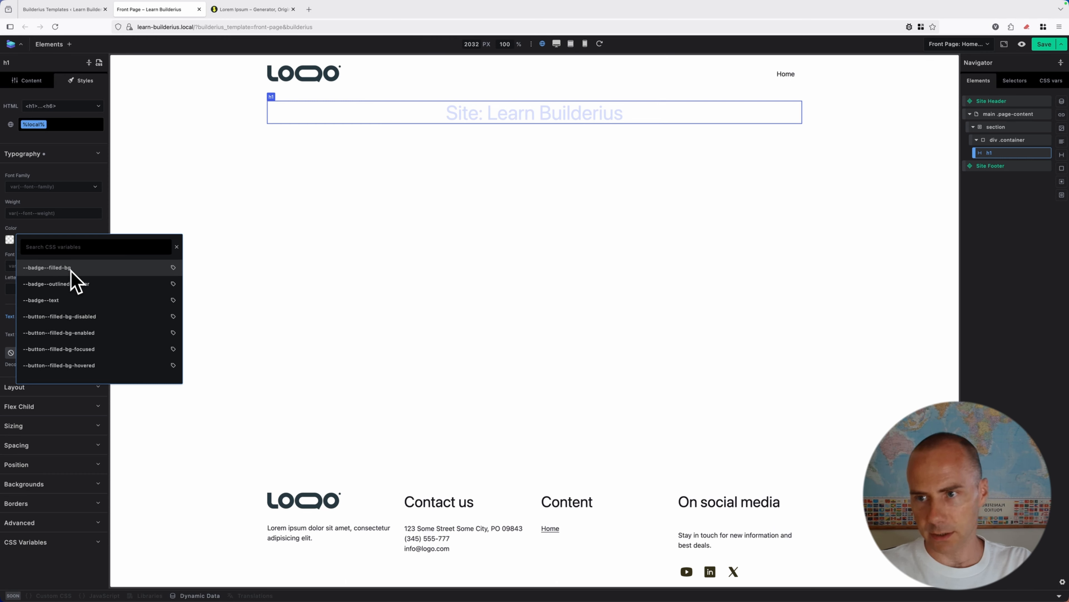
scroll(78, 273, "down", 5)
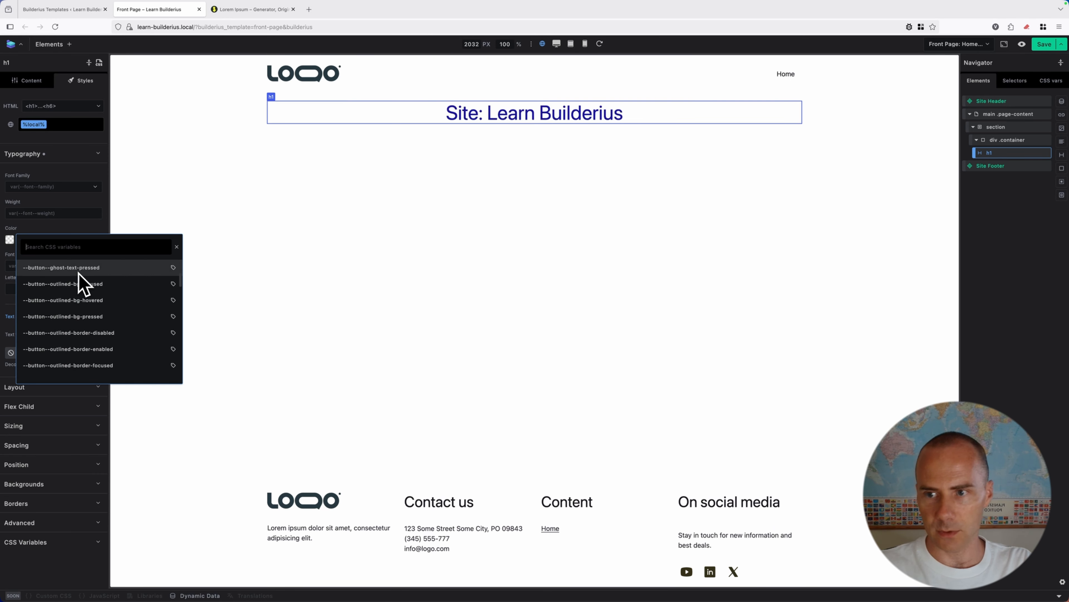
scroll(80, 281, "down", 3)
type("size")
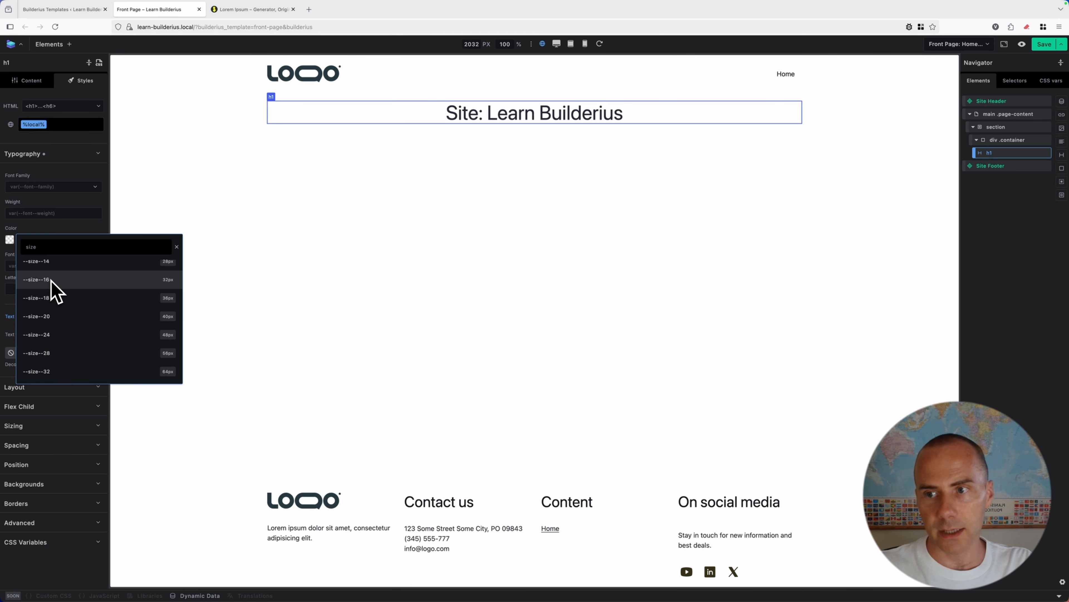
key("BackSpace")
key("BackSpace")
key("BackSpace")
key("BackSpace")
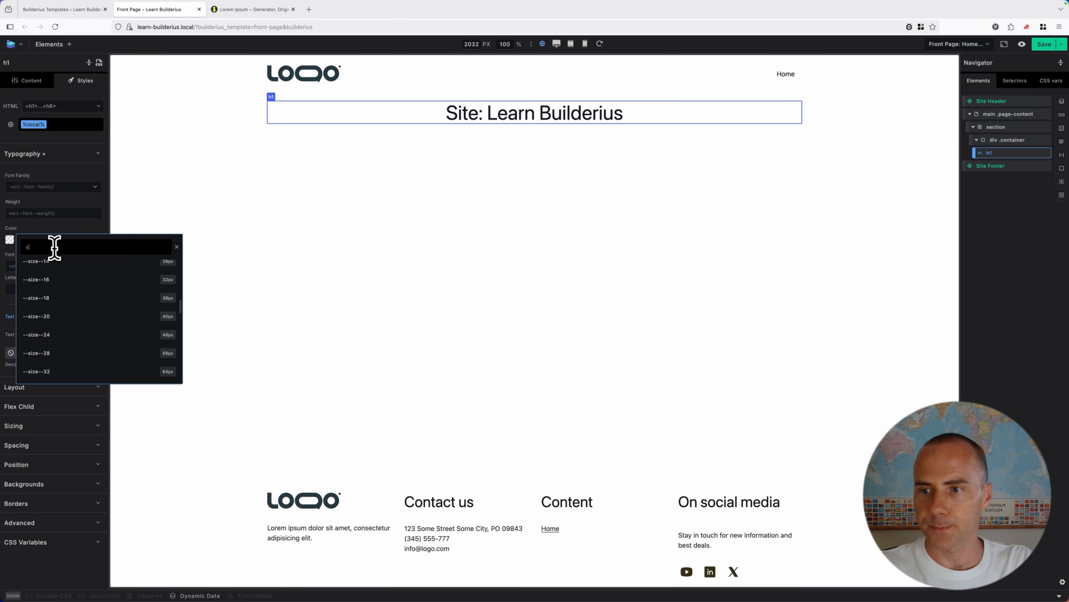
- Search the CSS variables for "color" and set the heading's text color to --color--error--500
type("color")
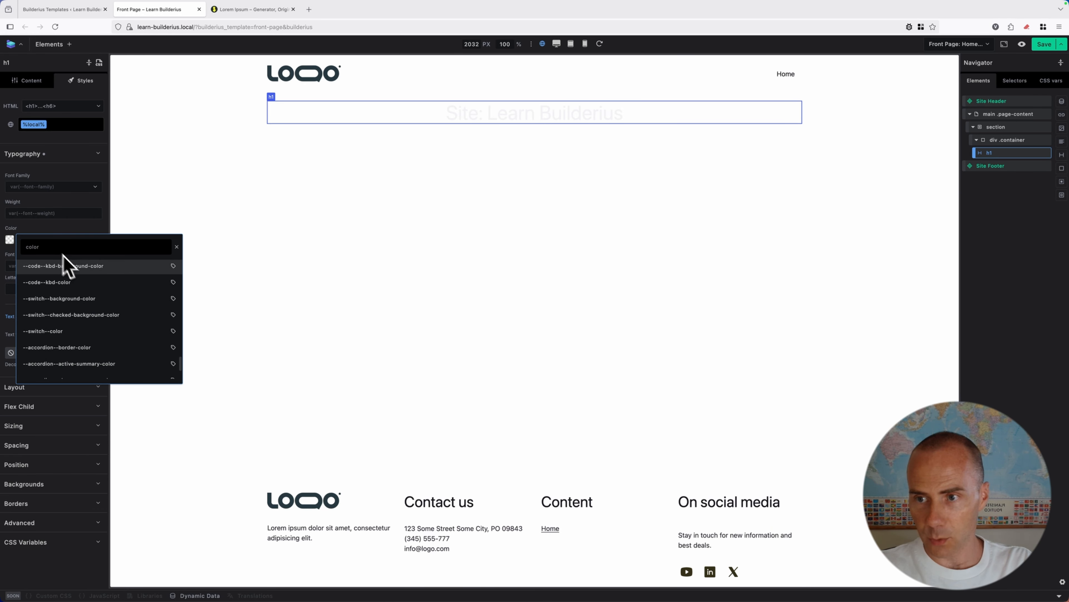
scroll(105, 299, "down", 10)
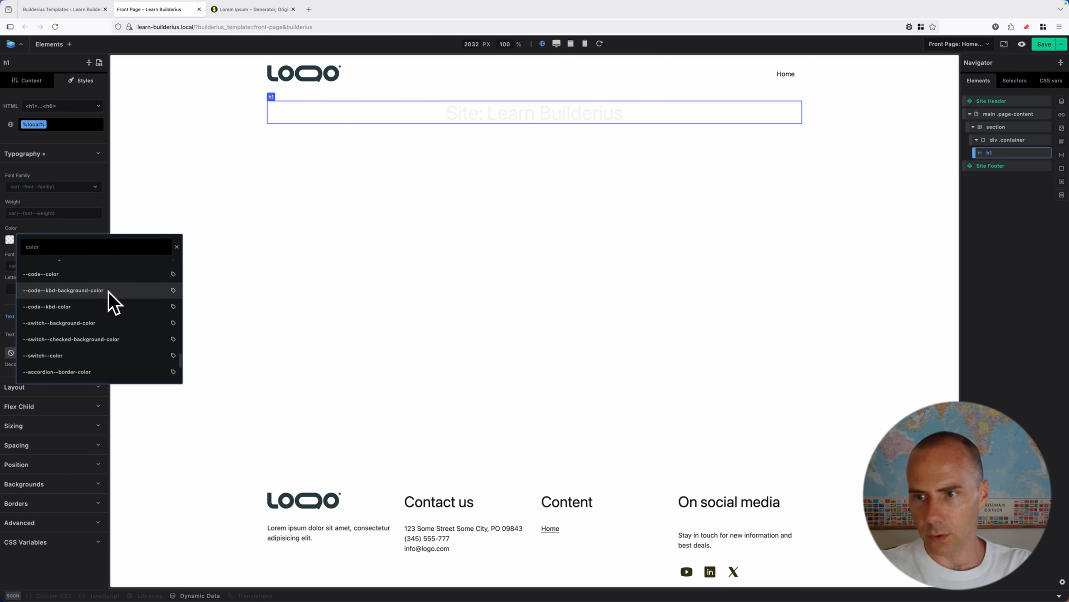
scroll(109, 292, "up", 2)
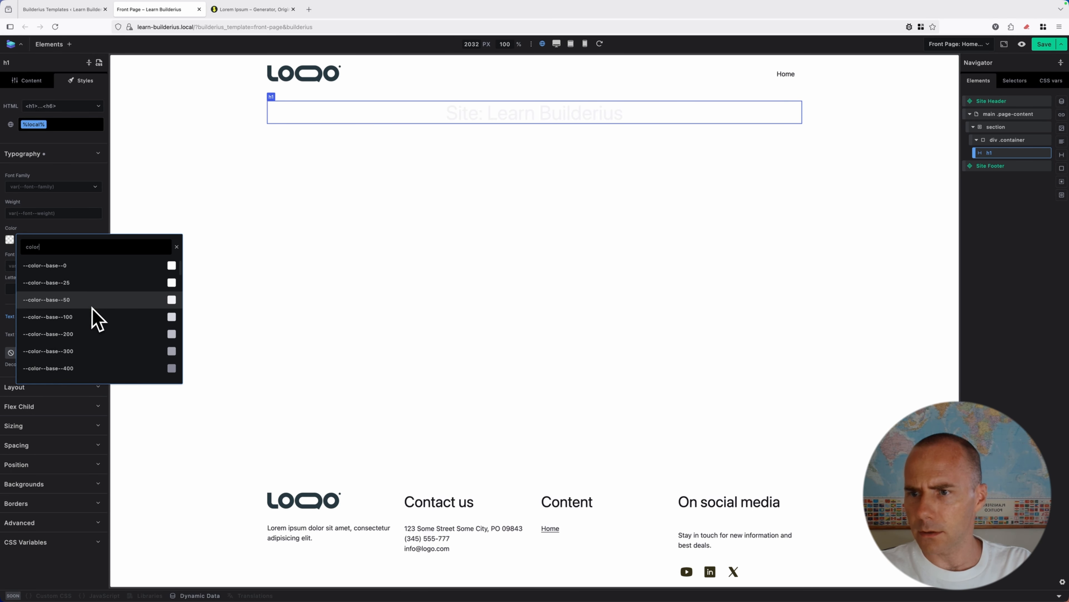
scroll(91, 295, "down", 2)
scroll(93, 310, "down", 2)
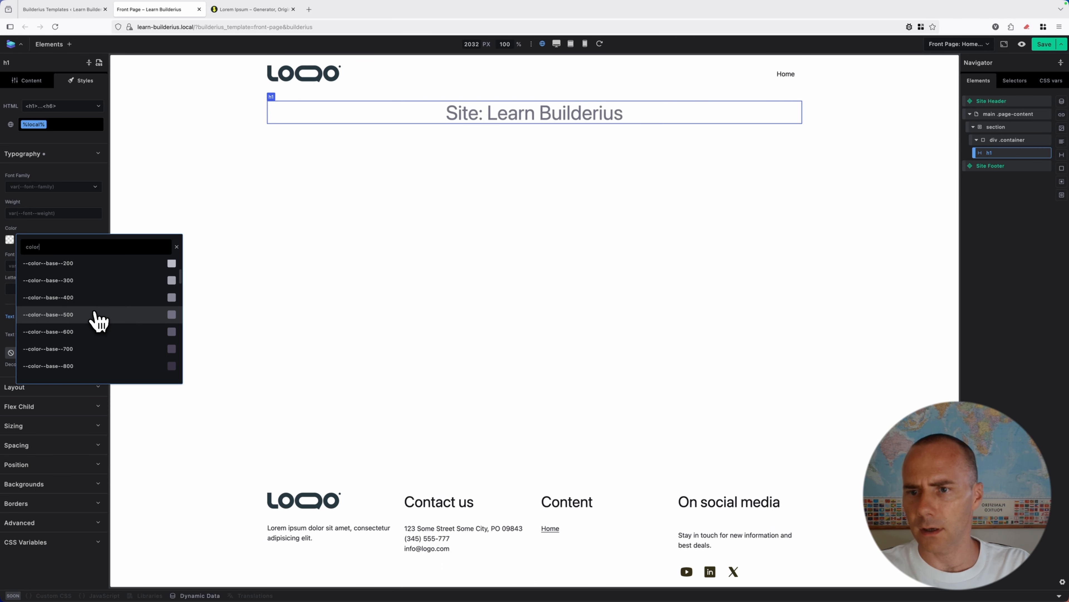
scroll(99, 322, "down", 4)
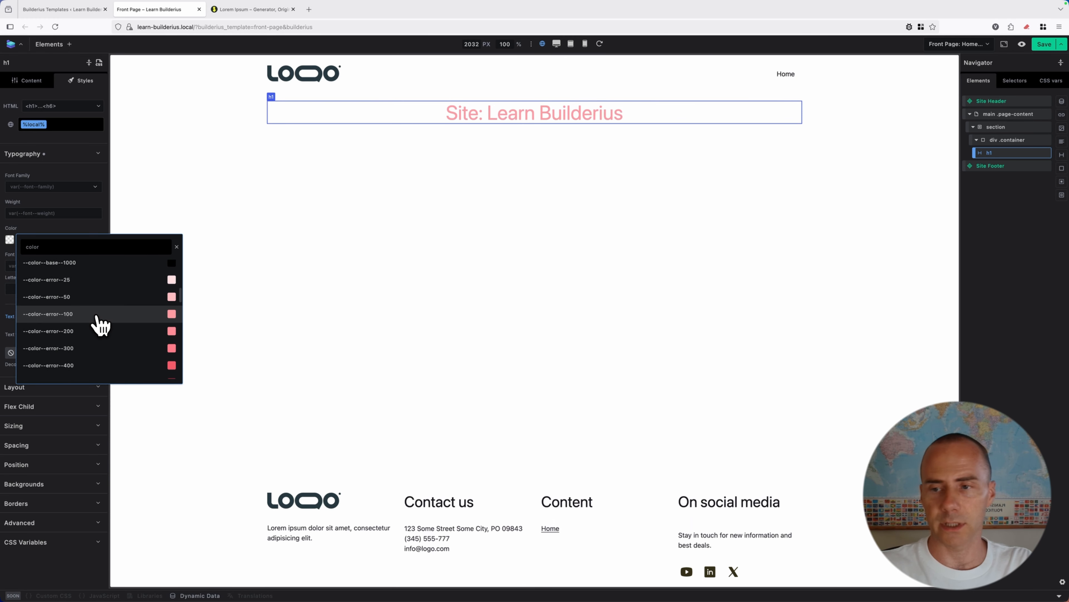
scroll(98, 332, "down", 1)
scroll(98, 354, "down", 2)
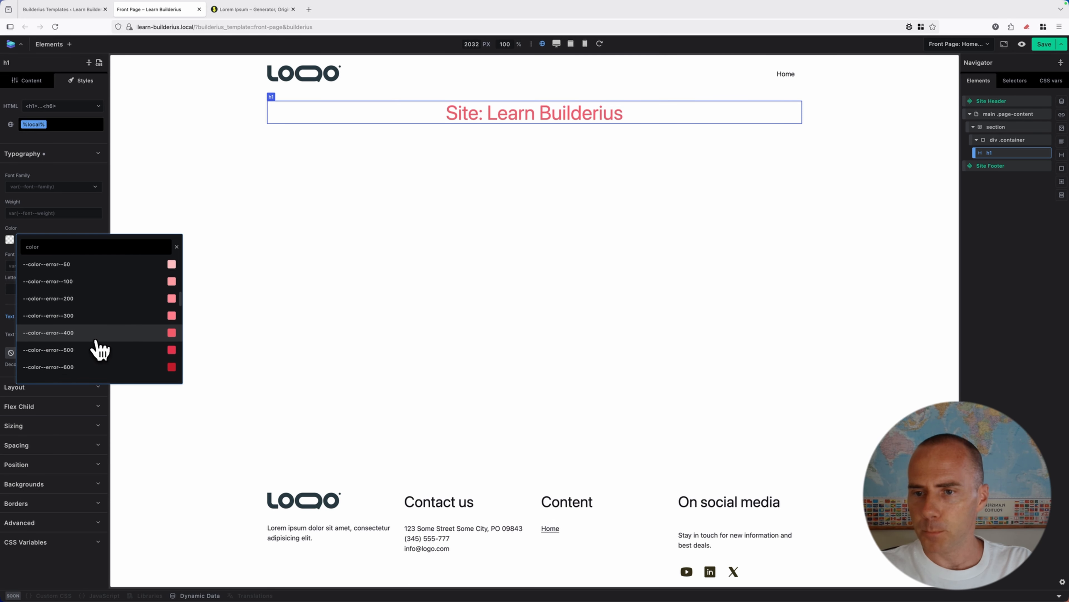
left_click(95, 347)
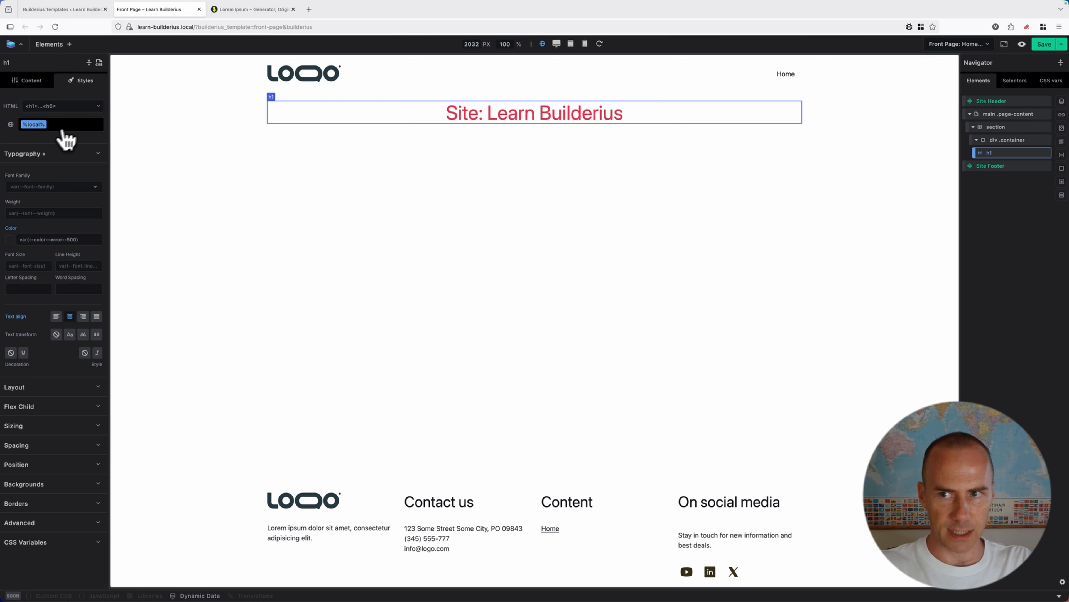
- Review the heading's local styles as CSS code and return to its primary content settings
left_click(99, 63)
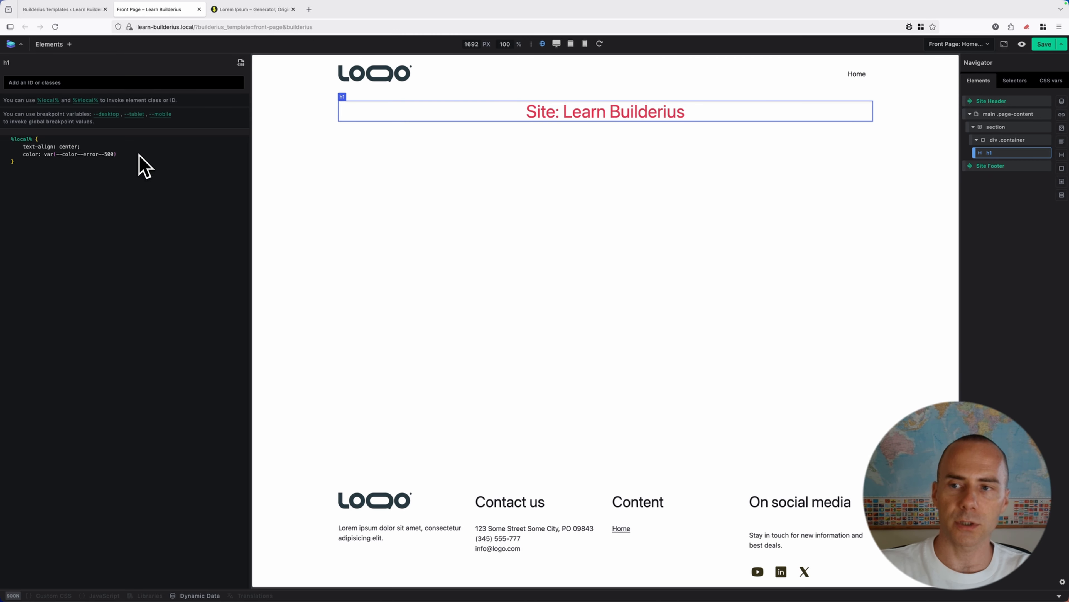
left_click(242, 64)
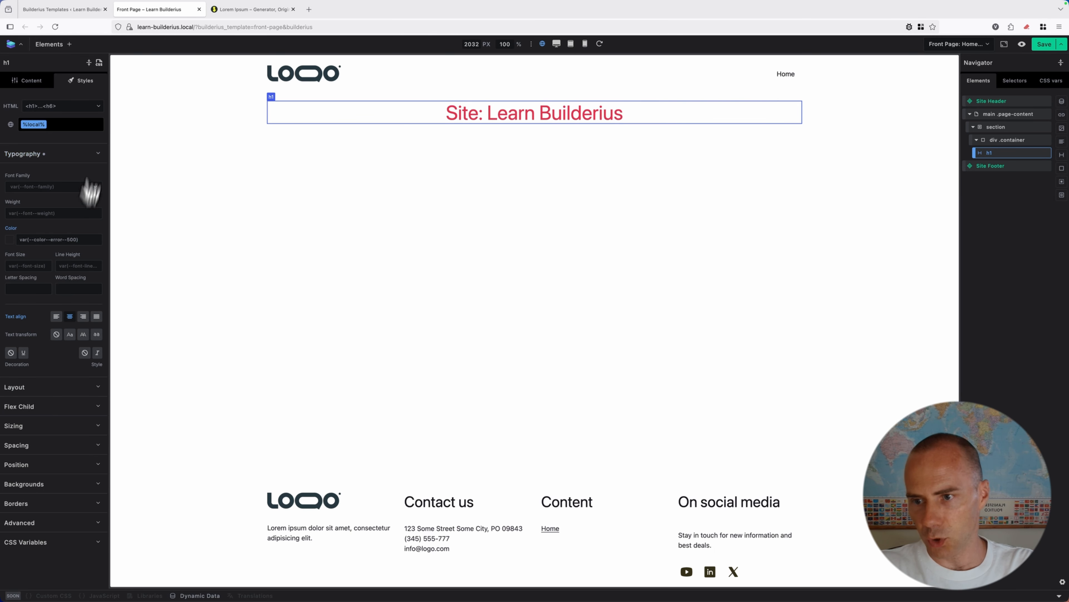
left_click(60, 156)
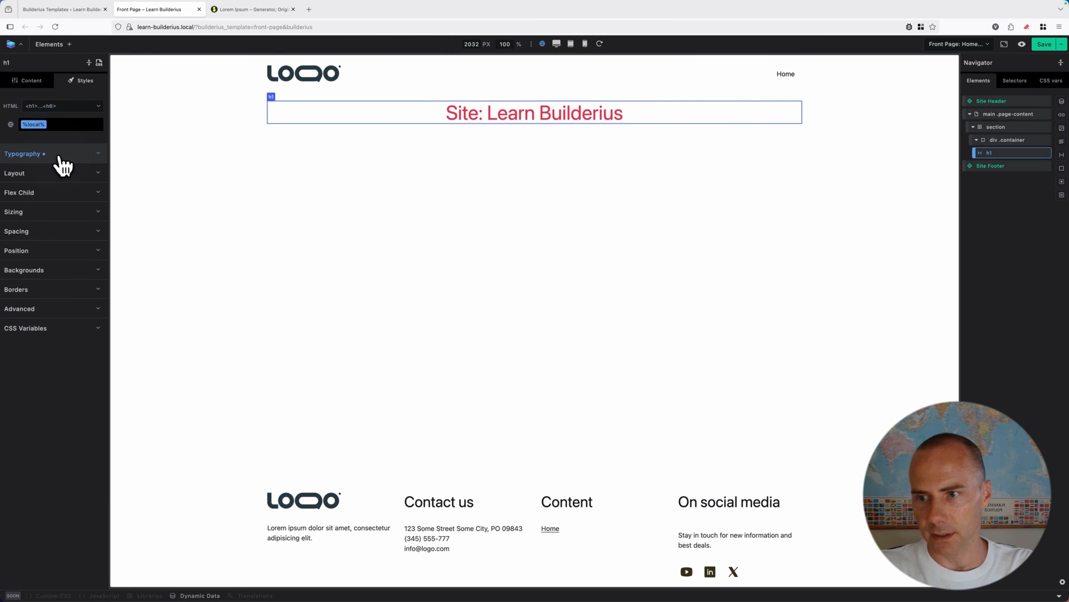
left_click(39, 86)
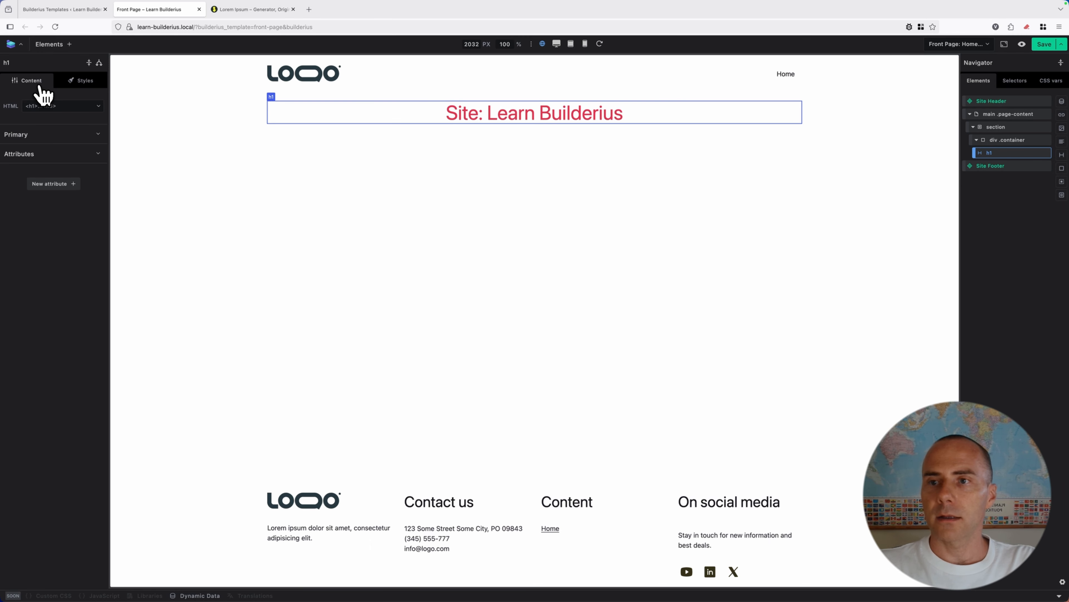
left_click(47, 135)
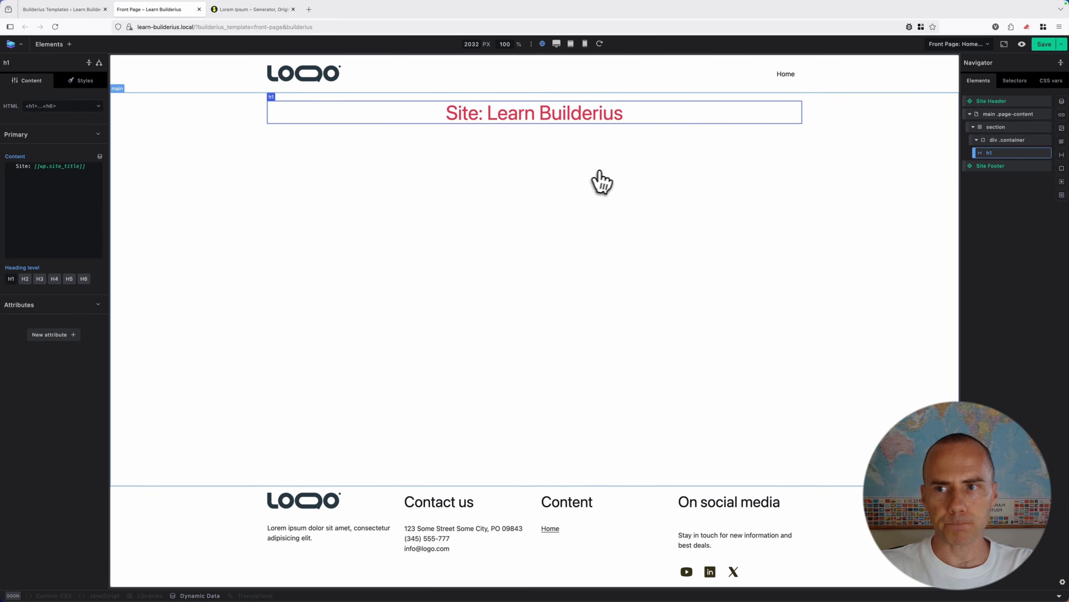
- Save the front page template and open its front-end preview
left_click(1048, 47)
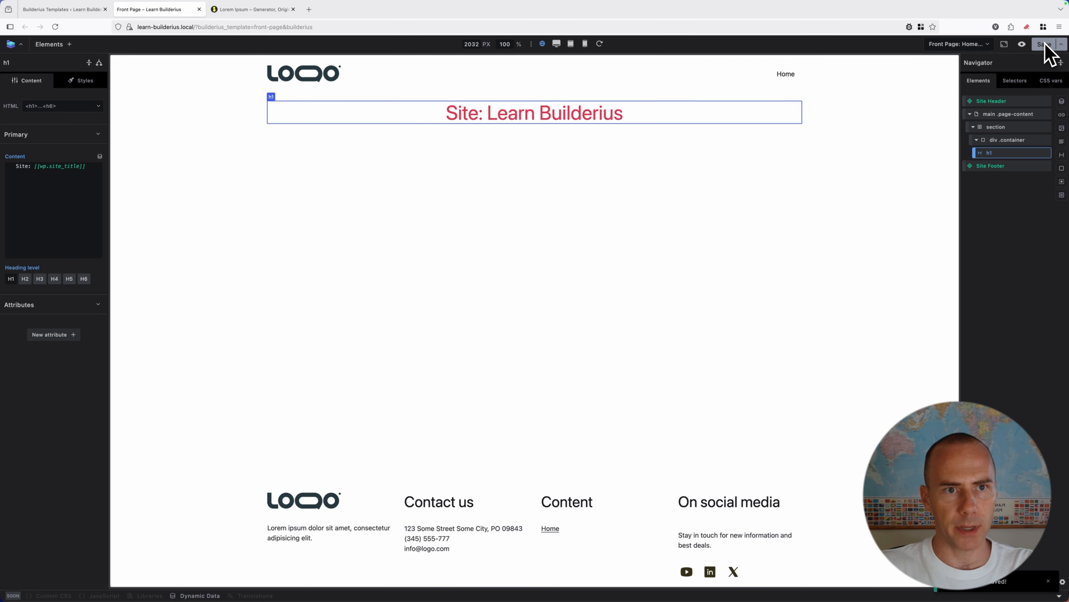
left_click(1024, 44)
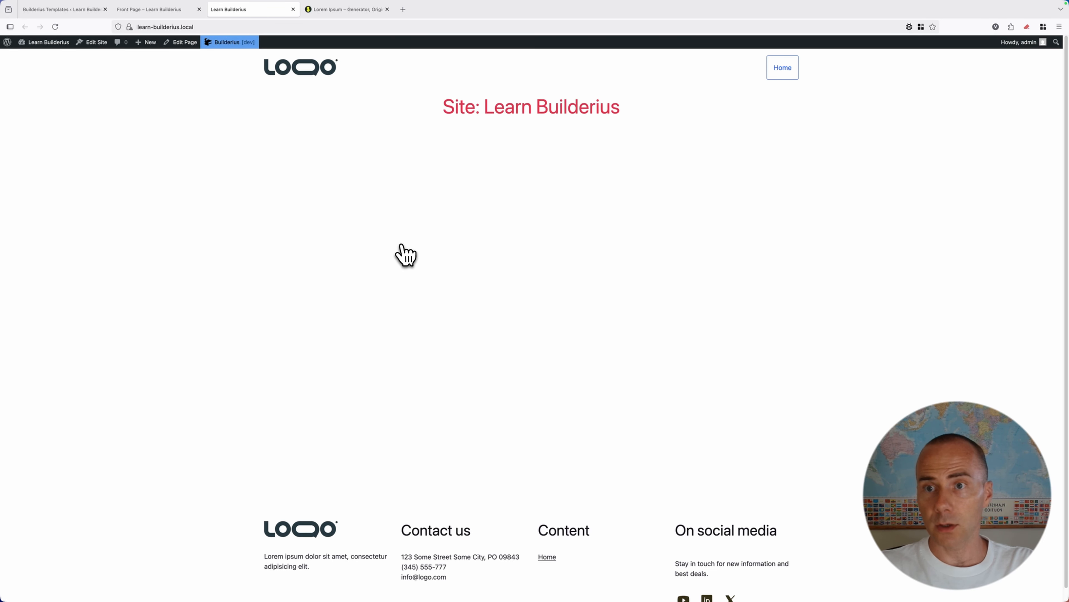
- Open the Contact page from the WordPress pages list in a new browser tab to view its front end
left_click(75, 10)
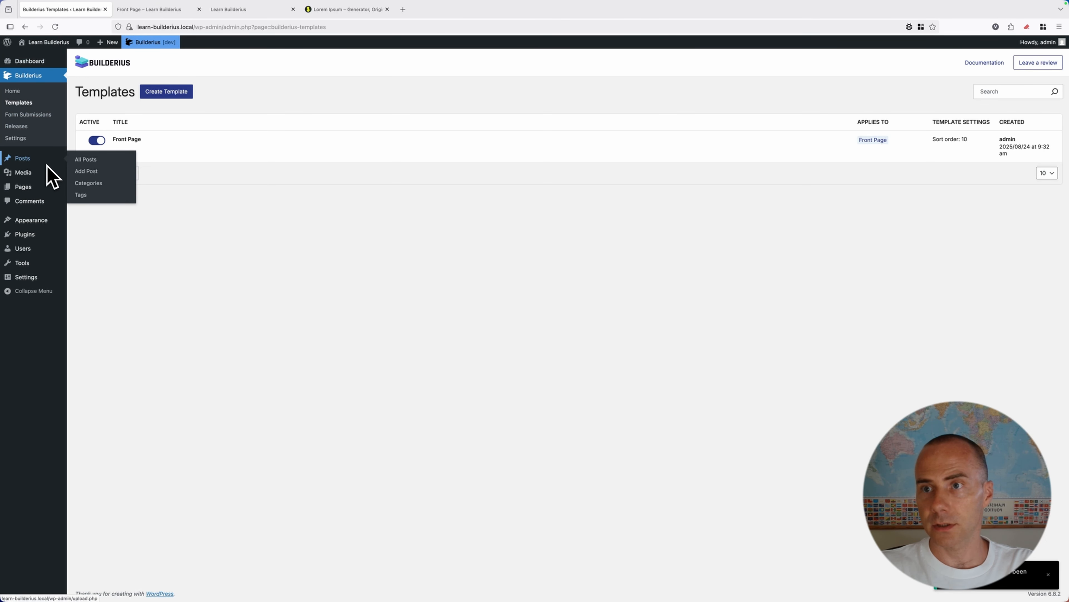
mouse_move(49, 185)
left_click(86, 188)
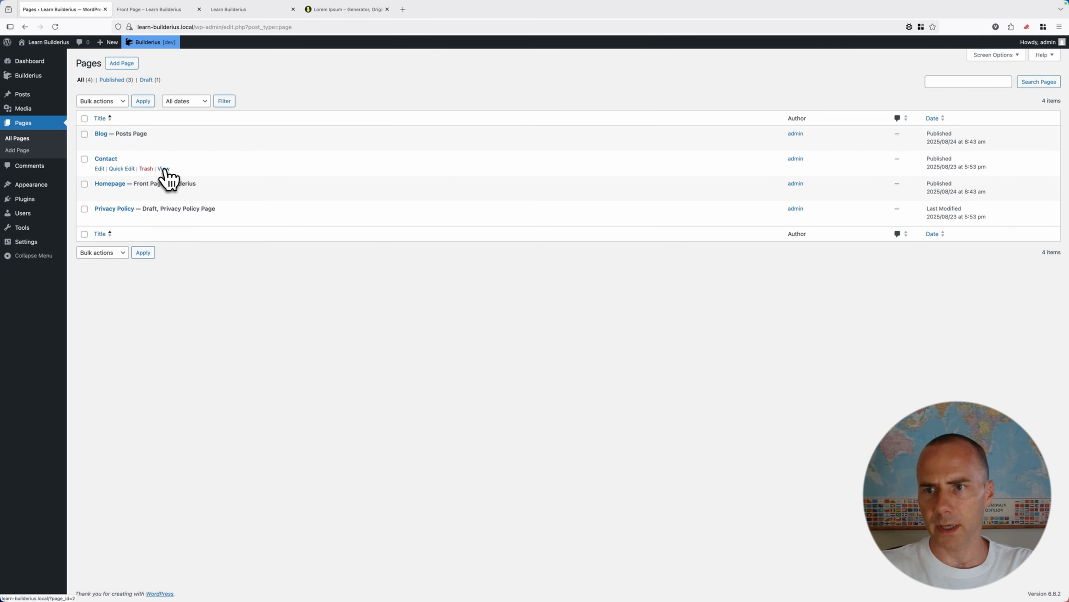
right_click(165, 170)
left_click(191, 179)
left_click(169, 12)
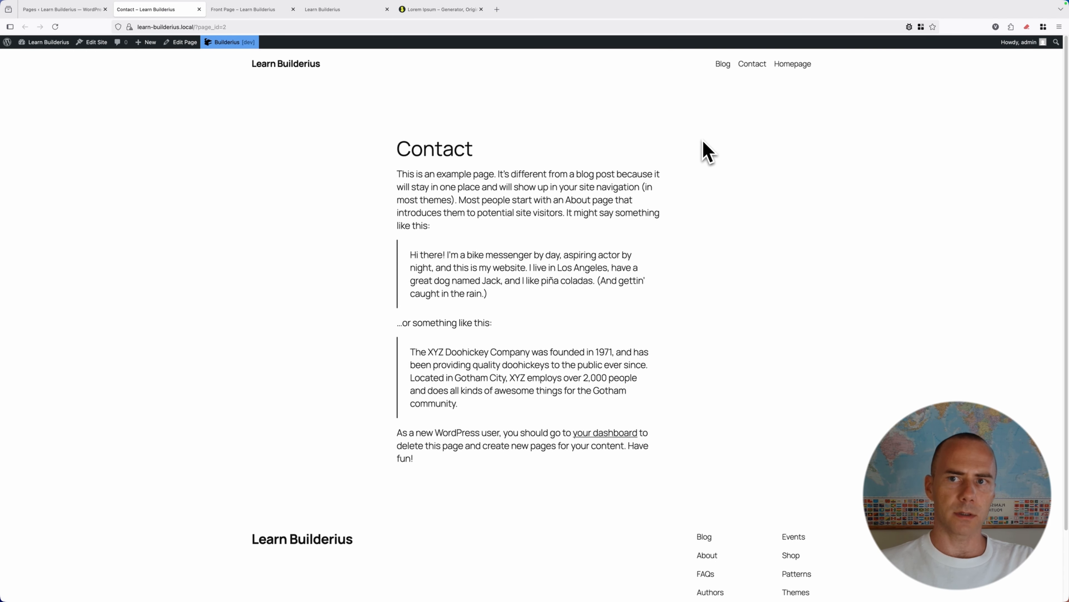
- Examine the Contact page's front-end layout from its header down to its footer
scroll(768, 210, "down", 2)
scroll(771, 212, "up", 2)
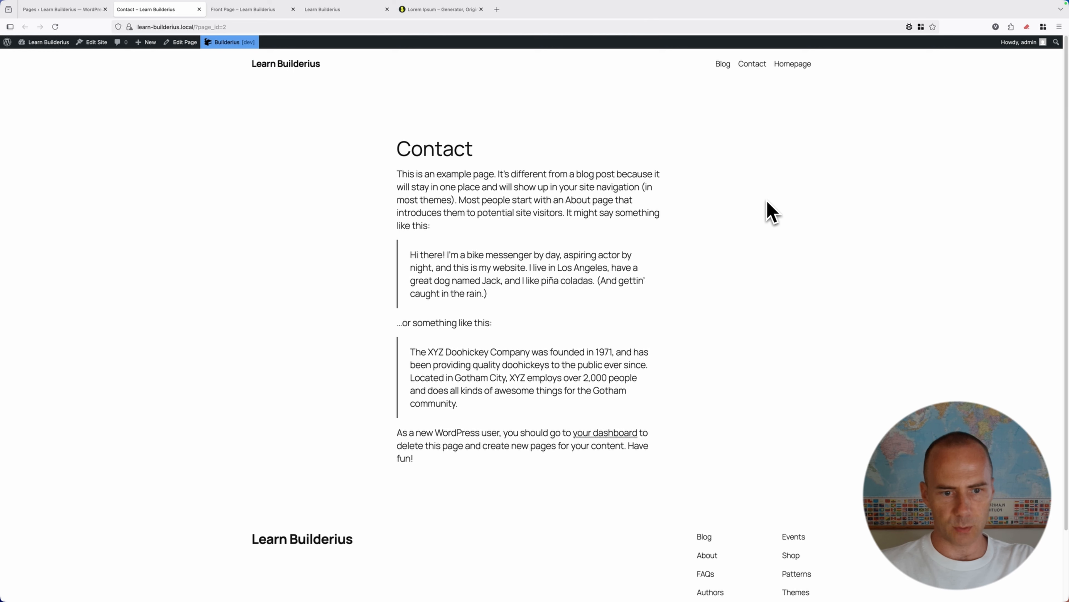
scroll(771, 212, "down", 2)
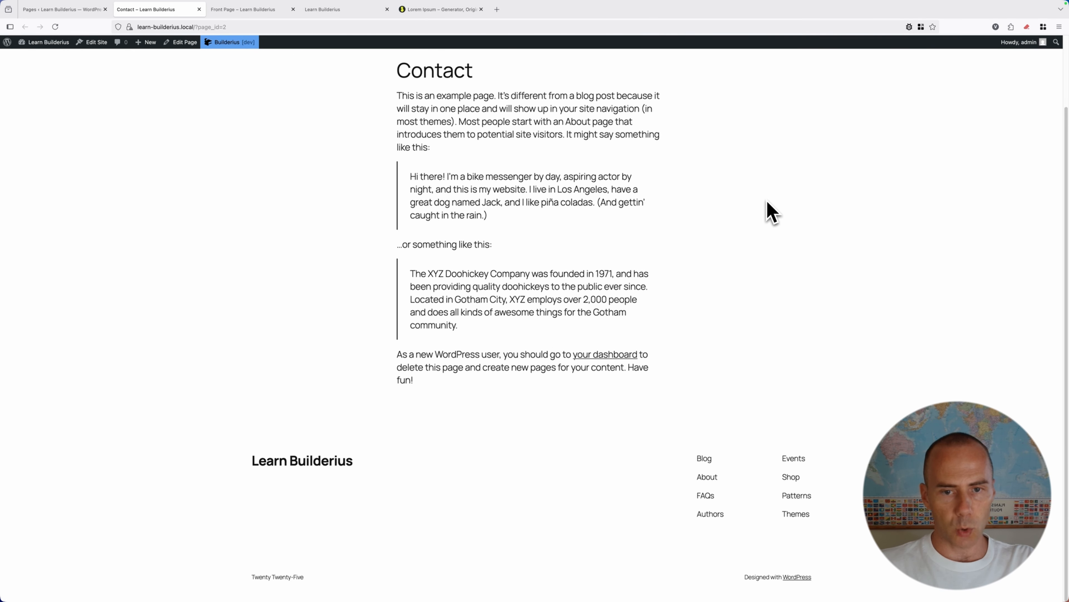
scroll(772, 198, "up", 2)
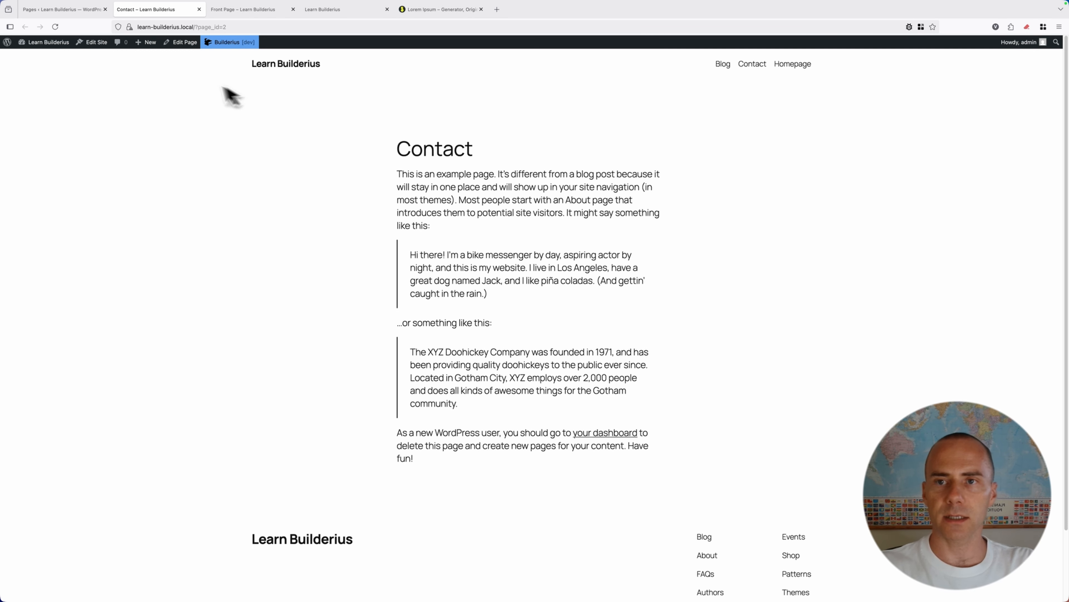
- Return to the WordPress admin and open the Builderius templates list
left_click(94, 17)
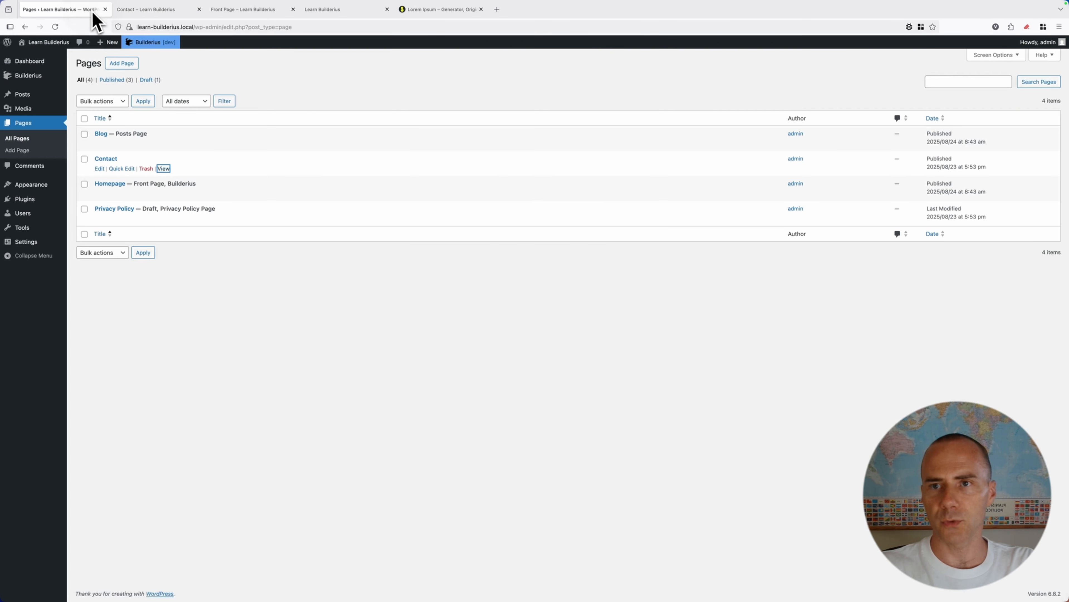
mouse_move(50, 75)
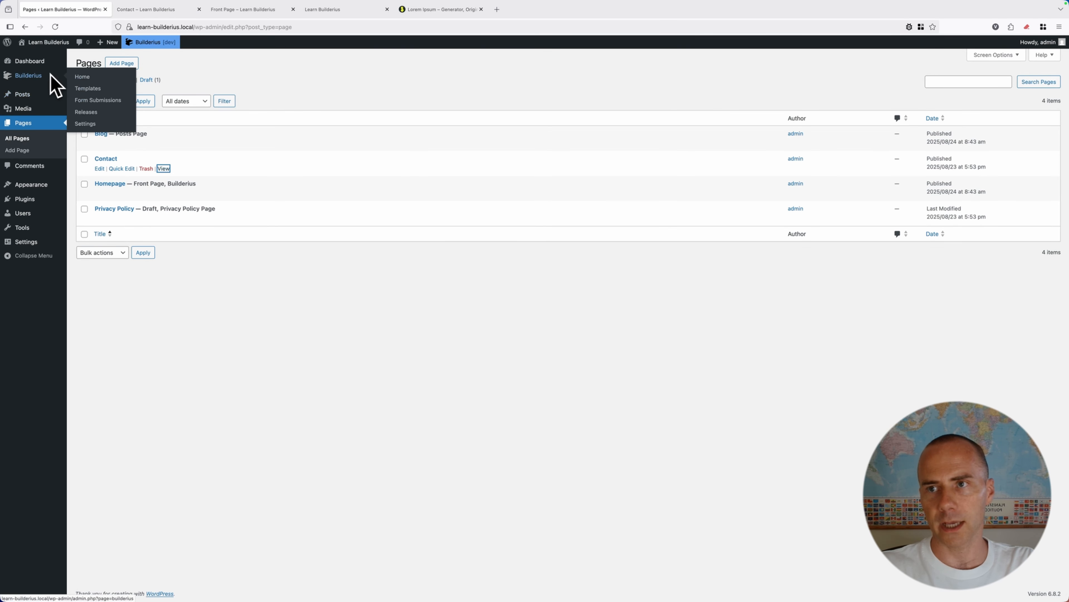
left_click(88, 88)
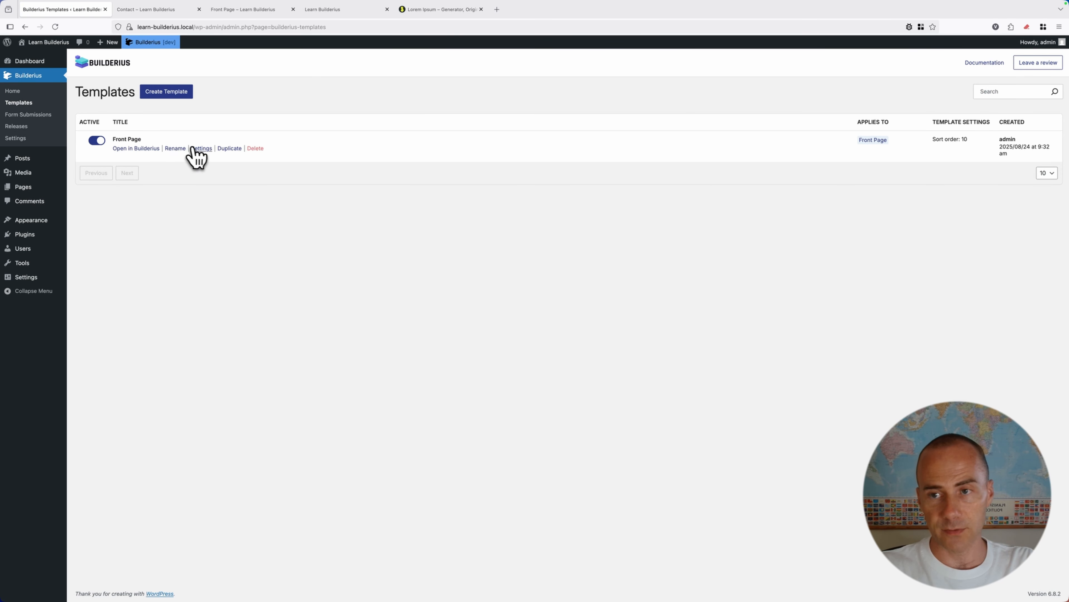
- Open the Front Page template's settings, look through the available display conditions using a blank condition row, remove the row and close without saving
left_click(202, 148)
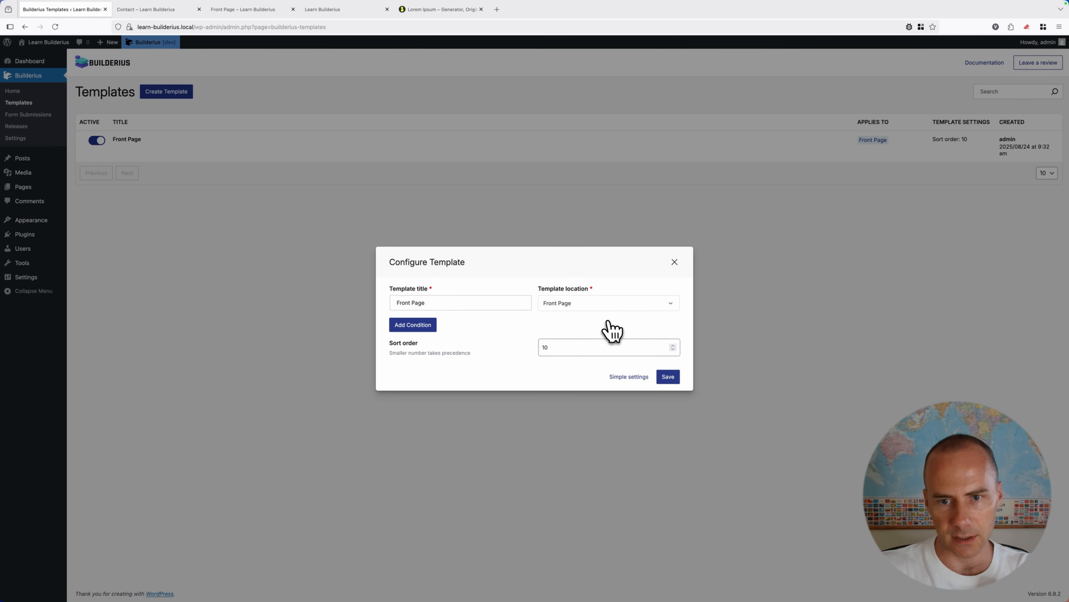
left_click(413, 324)
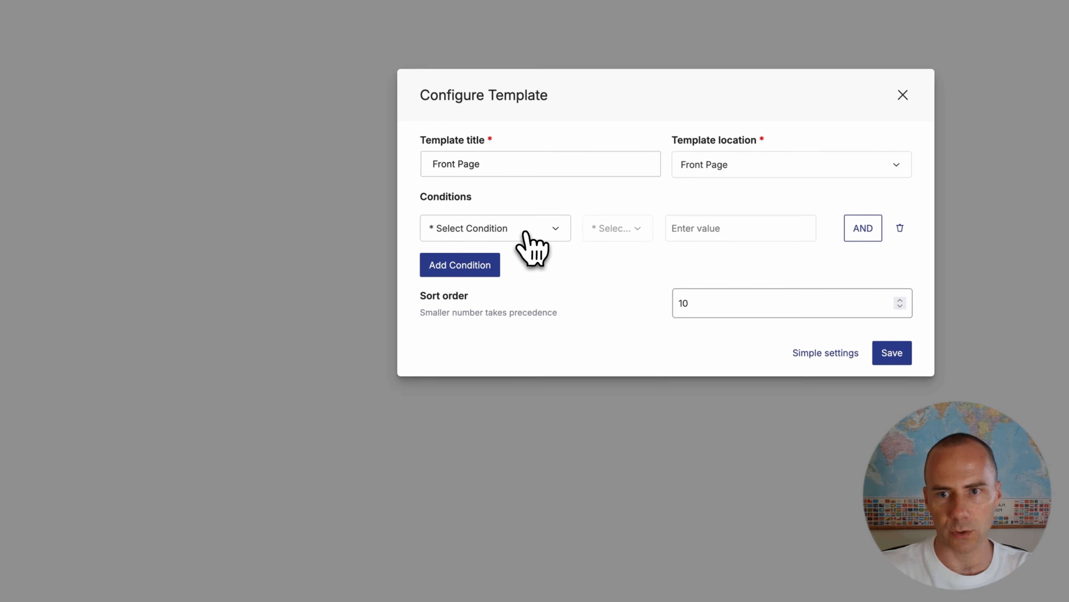
left_click(451, 342)
left_click_drag(568, 292, 568, 413)
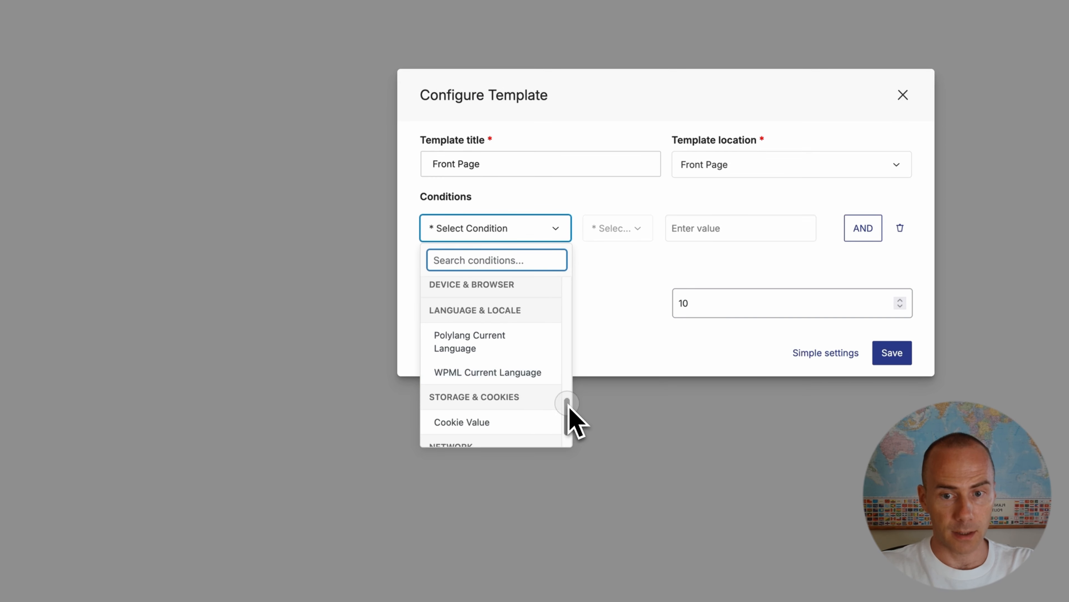
left_click_drag(570, 418, 568, 425)
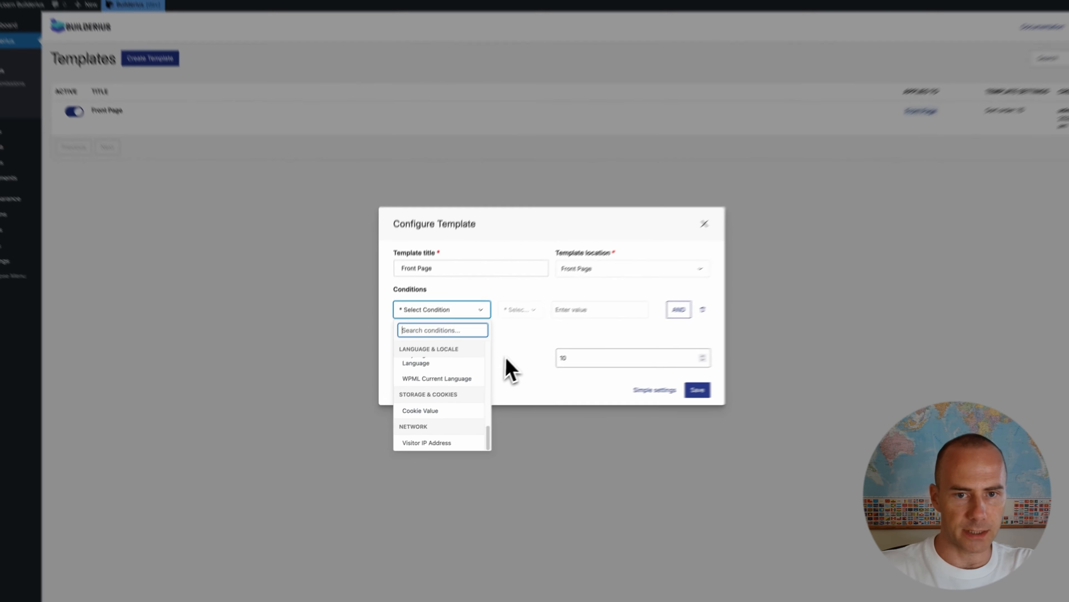
left_click(506, 360)
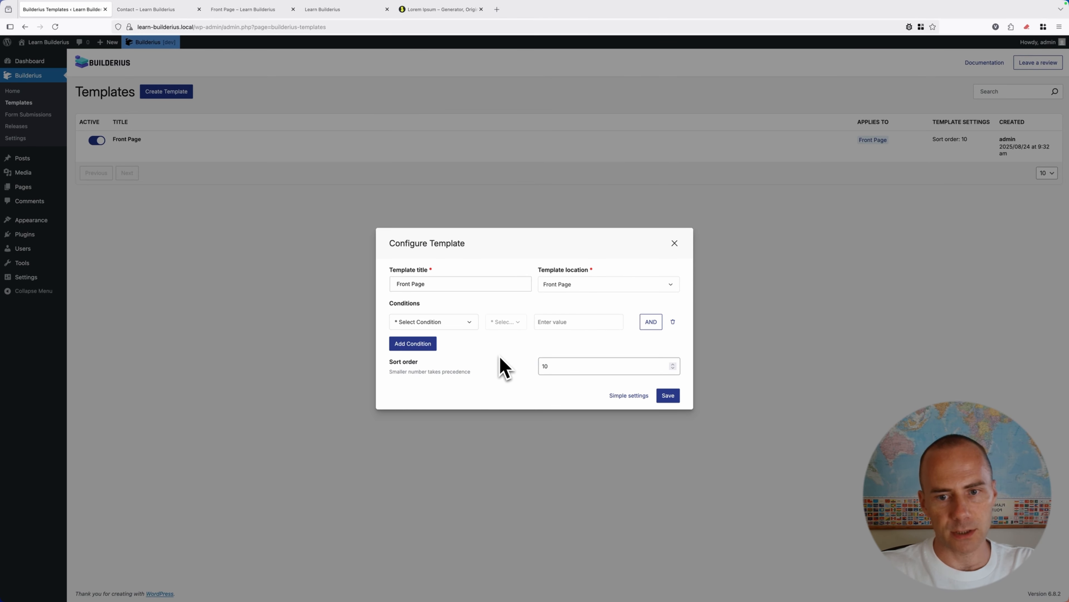
left_click(674, 322)
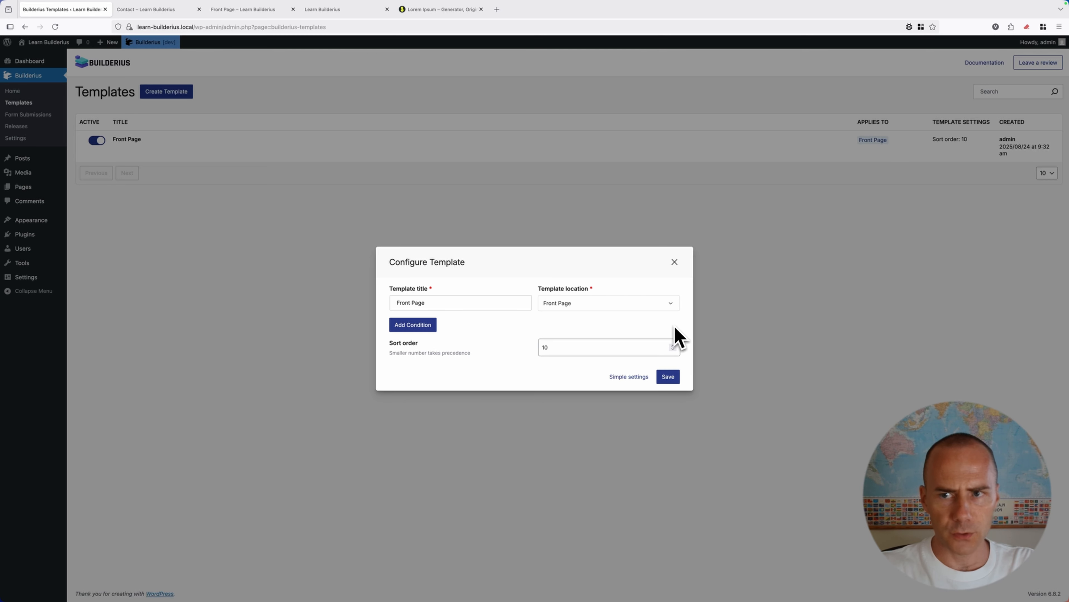
left_click(674, 262)
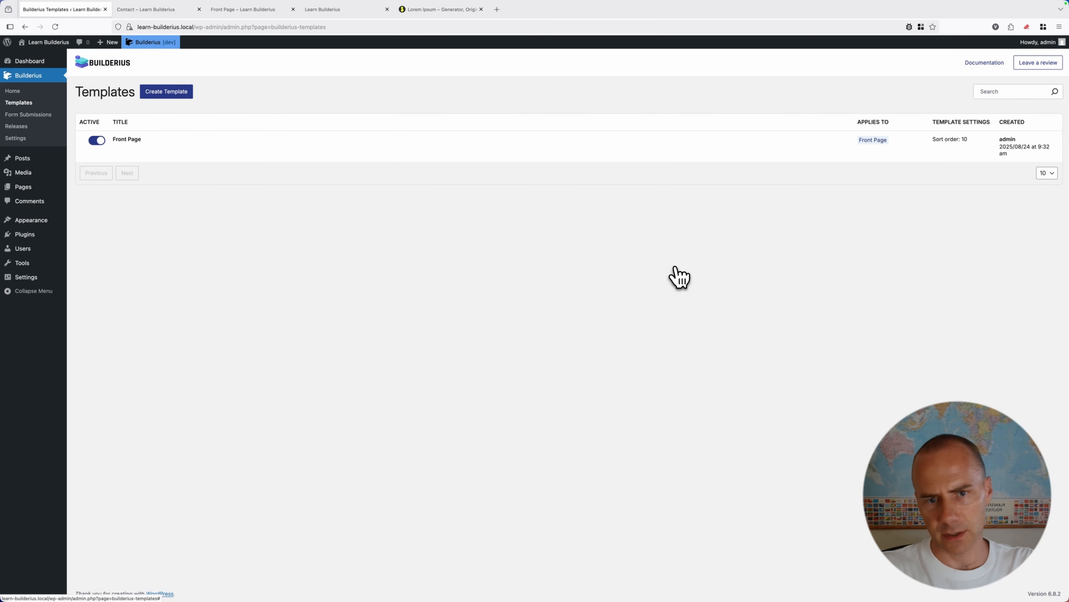
- Create a new Builderius template with the location Pages and open it in the builder
left_click(154, 97)
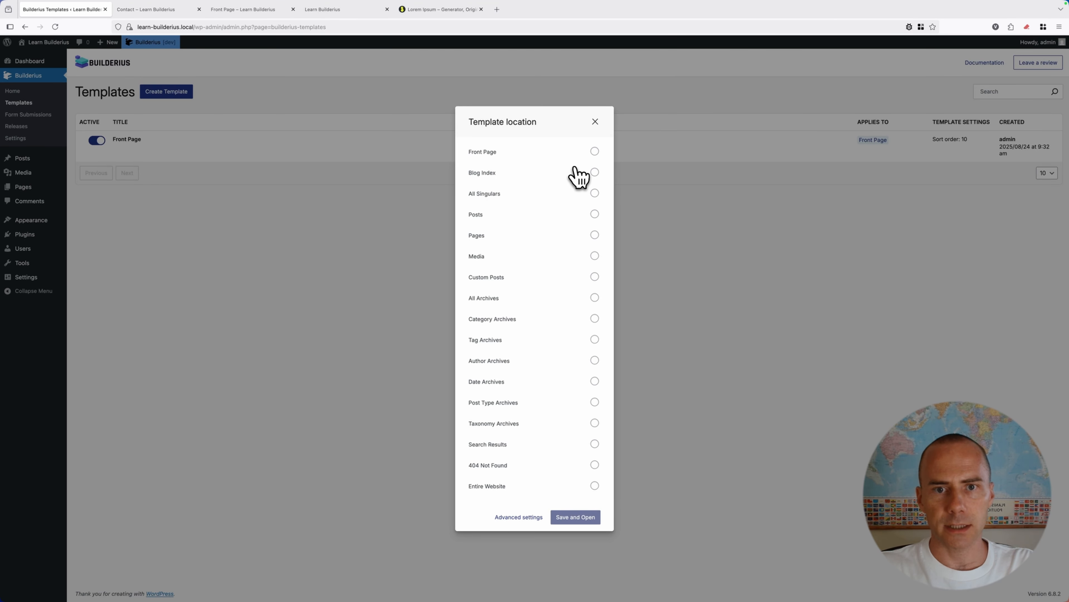
left_click(594, 235)
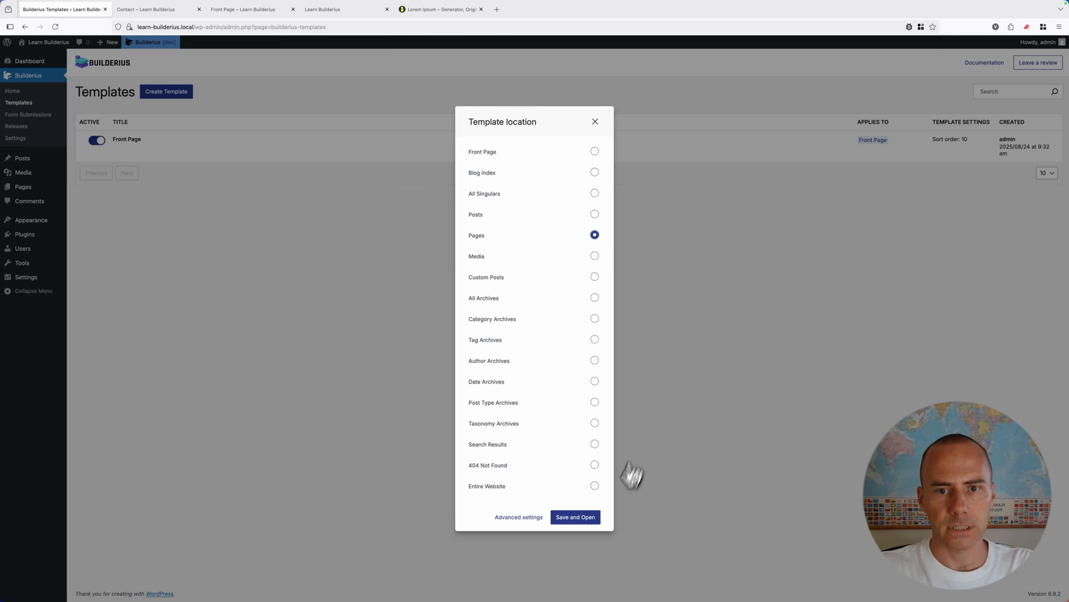
left_click(588, 517)
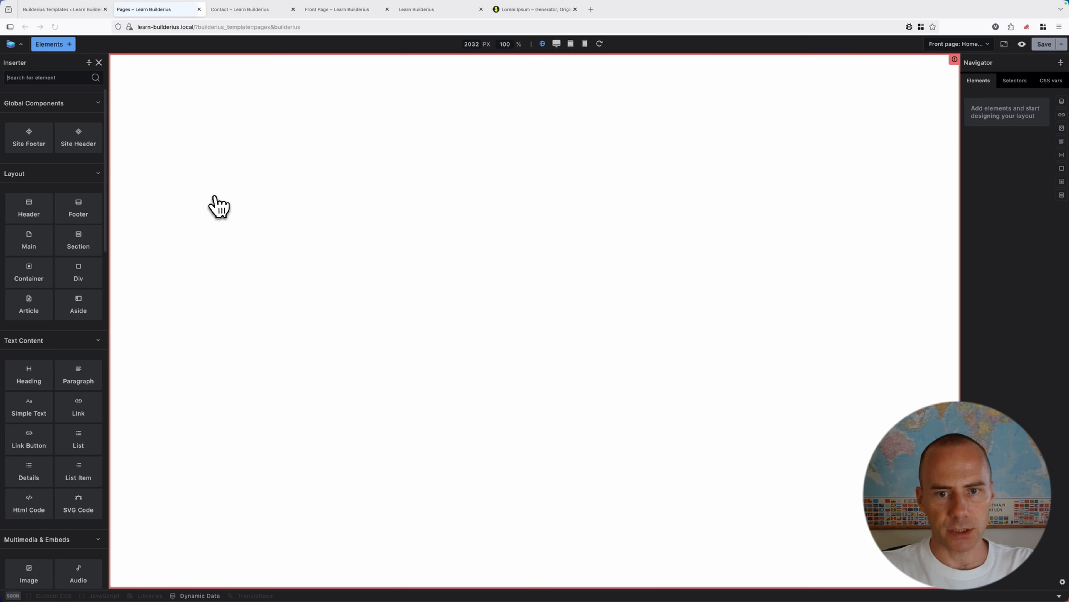
- Close the Contact, Front Page and site front-end browser tabs and return to the Pages template in the builder
left_click(293, 9)
left_click(289, 15)
left_click(293, 9)
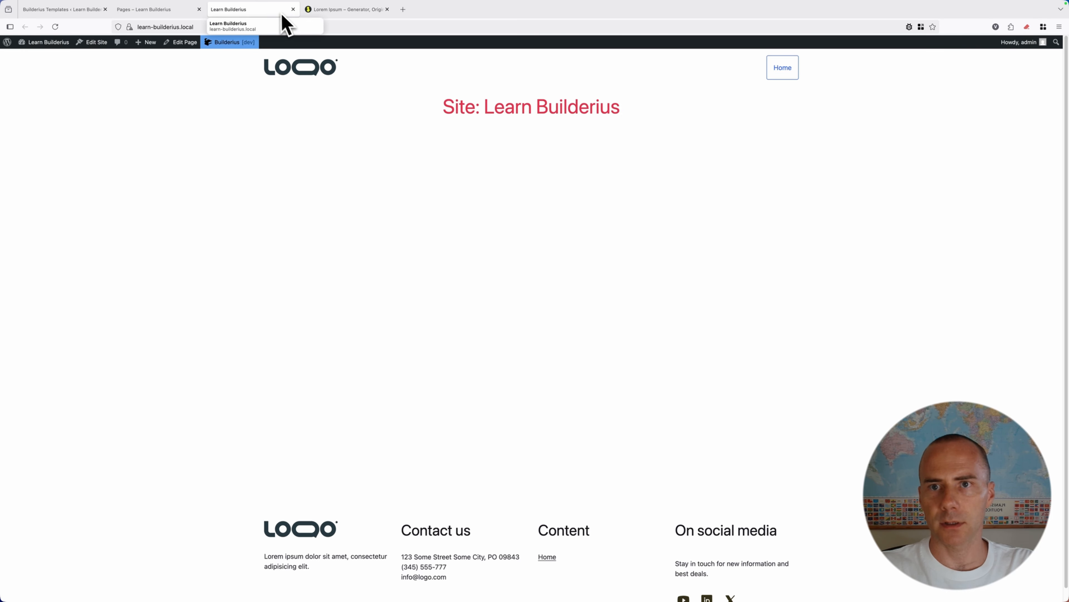
left_click(293, 9)
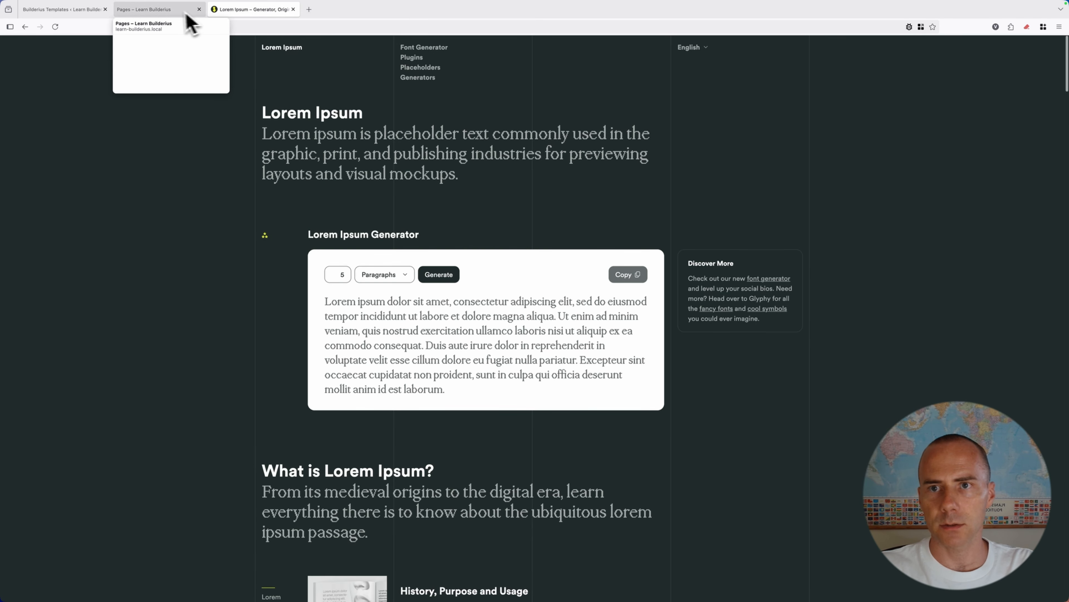
left_click(172, 12)
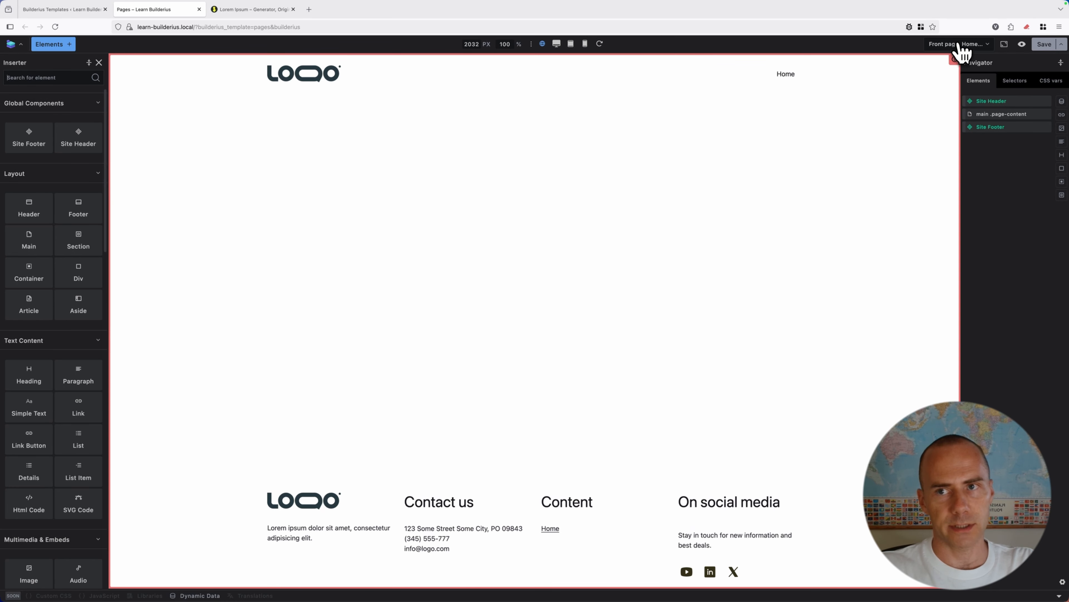
- Set the Pages template's preview context to Static page: Contact
left_click(983, 45)
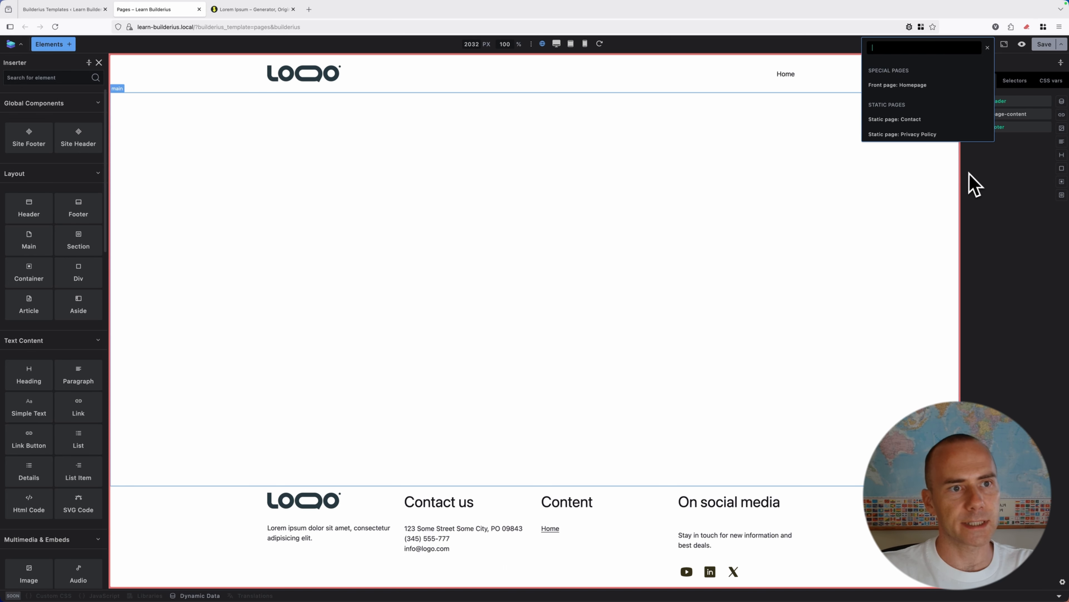
left_click(905, 122)
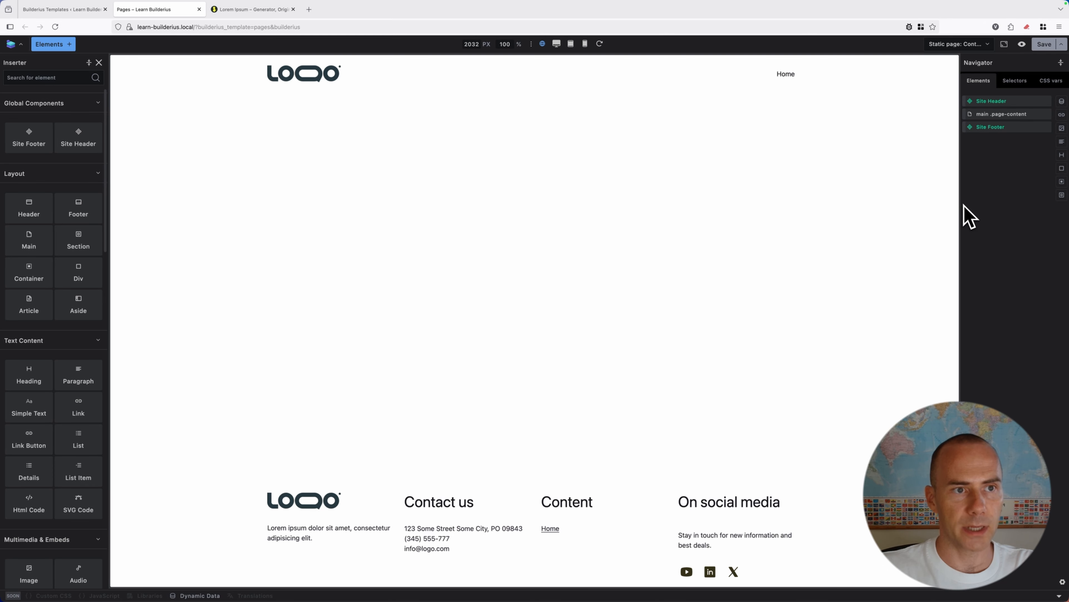
- Add a Section element inside the main .page-content element
left_click(994, 115)
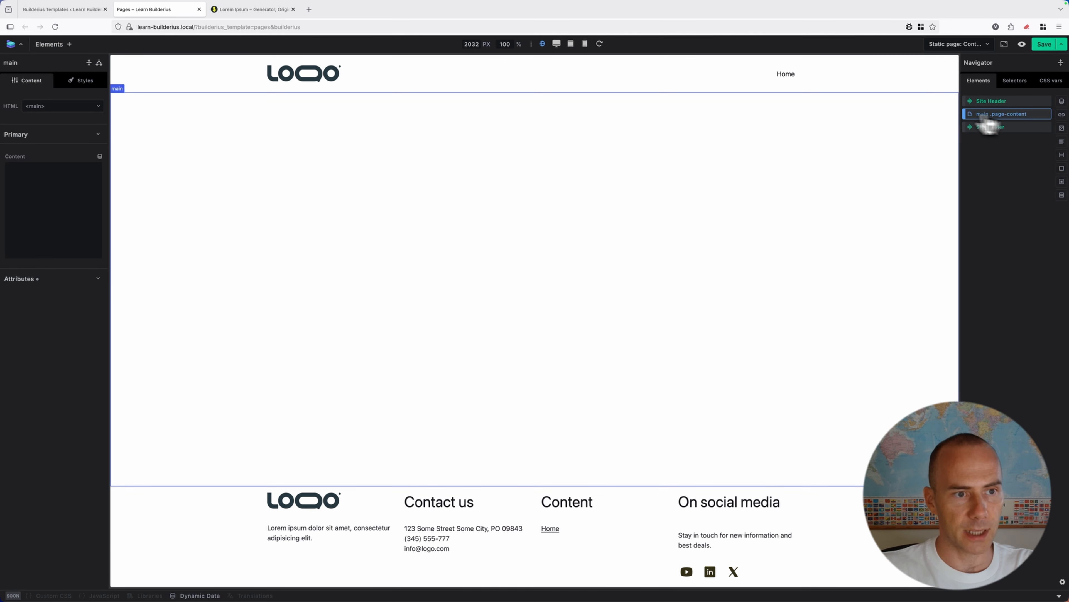
left_click(67, 45)
type("sectio")
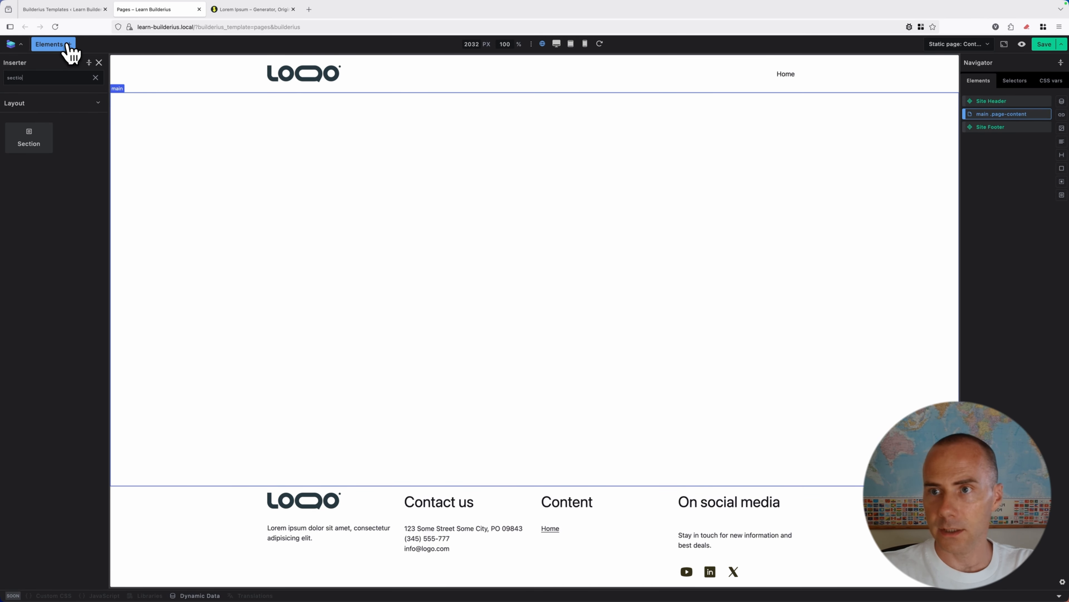
type("n")
key("Tab")
key("Return")
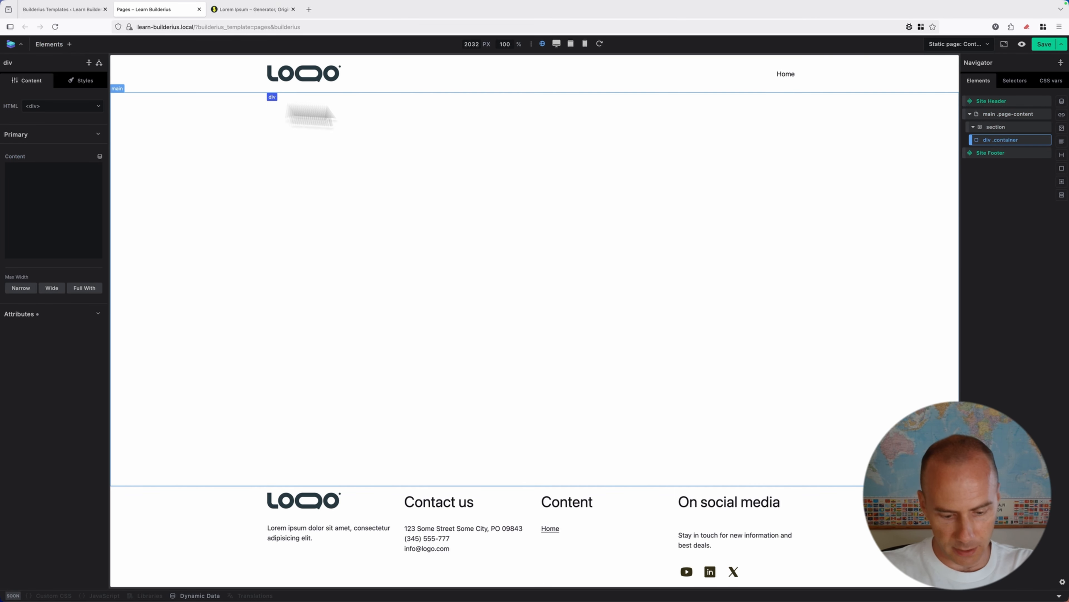
- Insert a Heading element into the section's container div
left_click(69, 46)
type("heading")
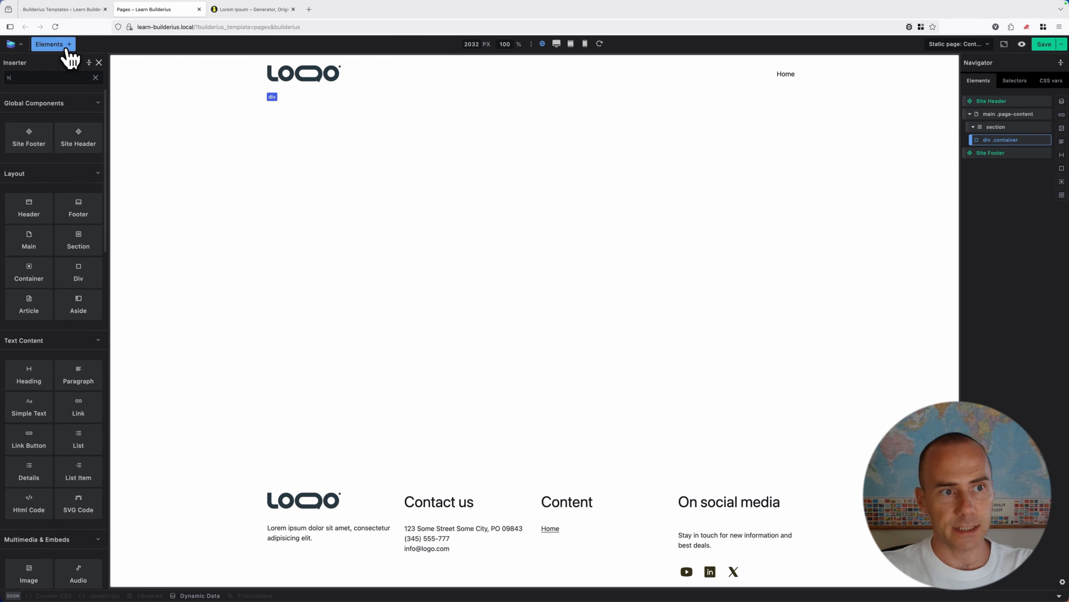
key("Tab")
key("Return")
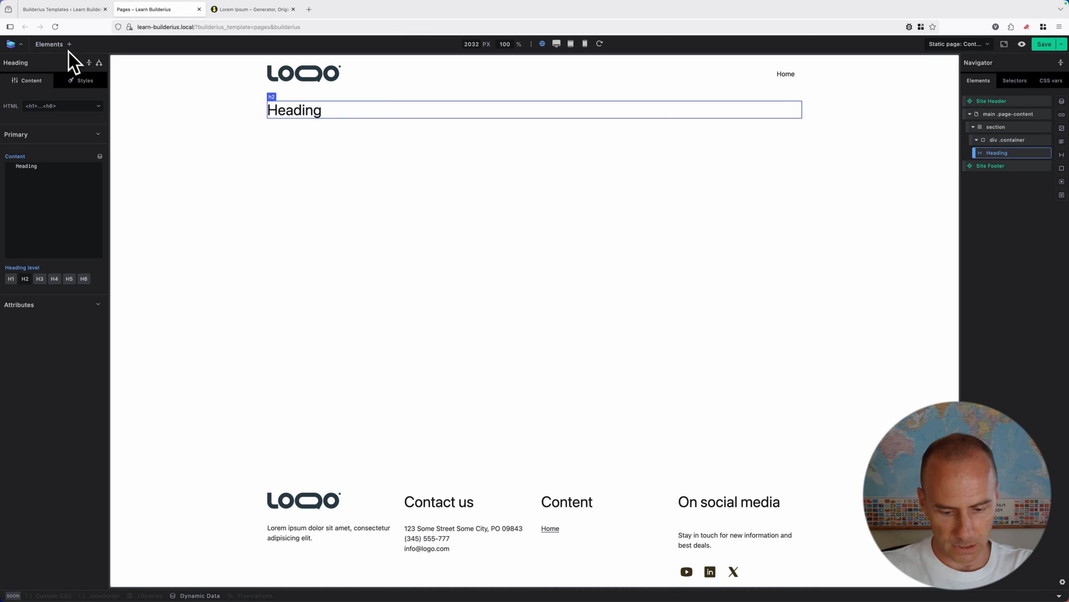
- Replace the heading's content with the dynamic post title [[wp.post.title]] and save the template
double_click(29, 166)
key("BackSpace")
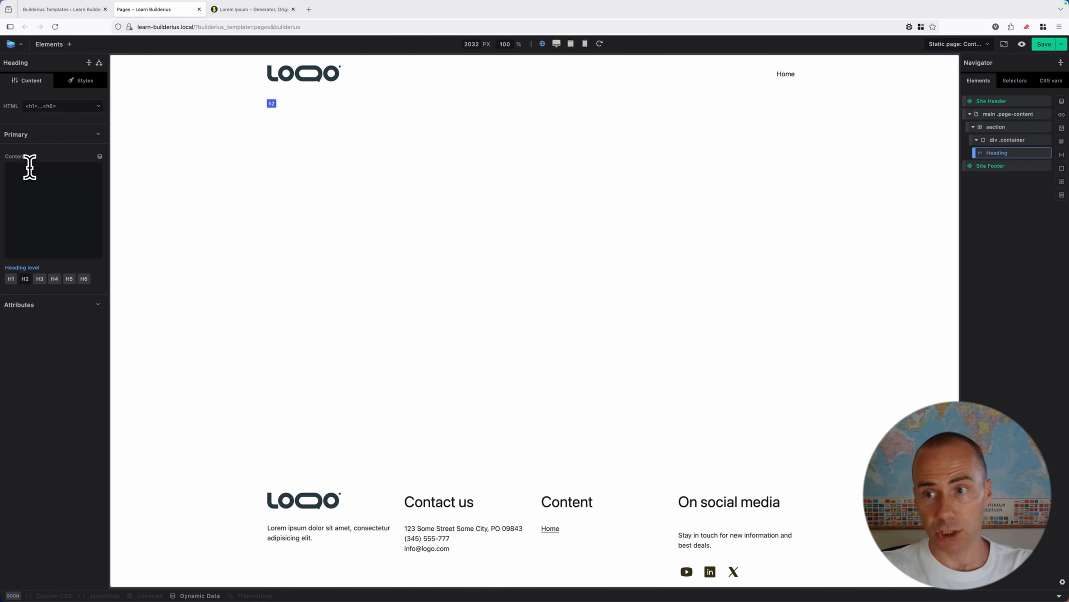
type("[[titl")
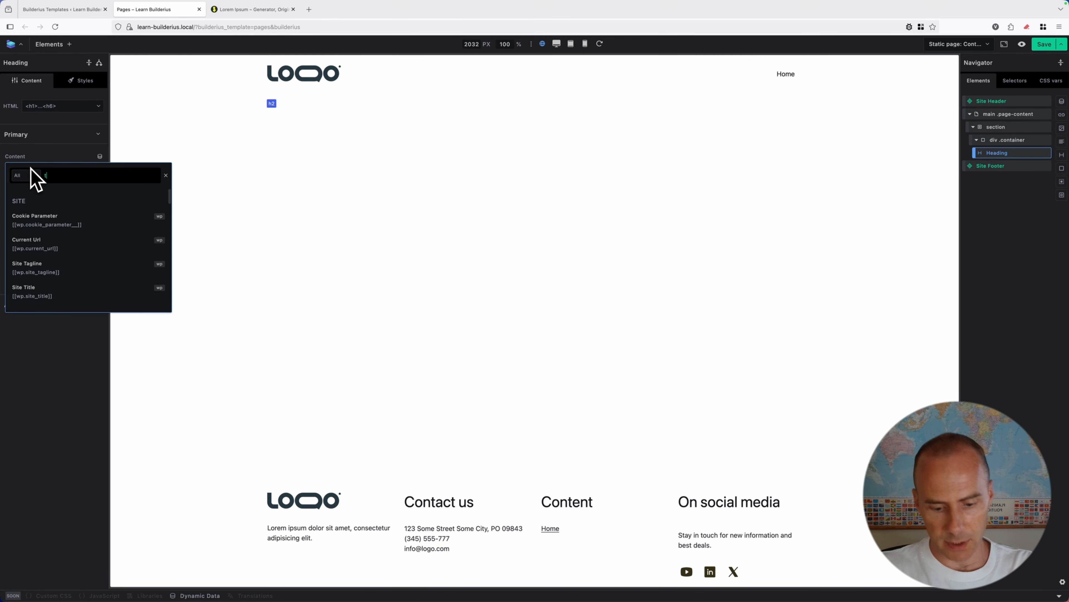
key("Down")
key("Down")
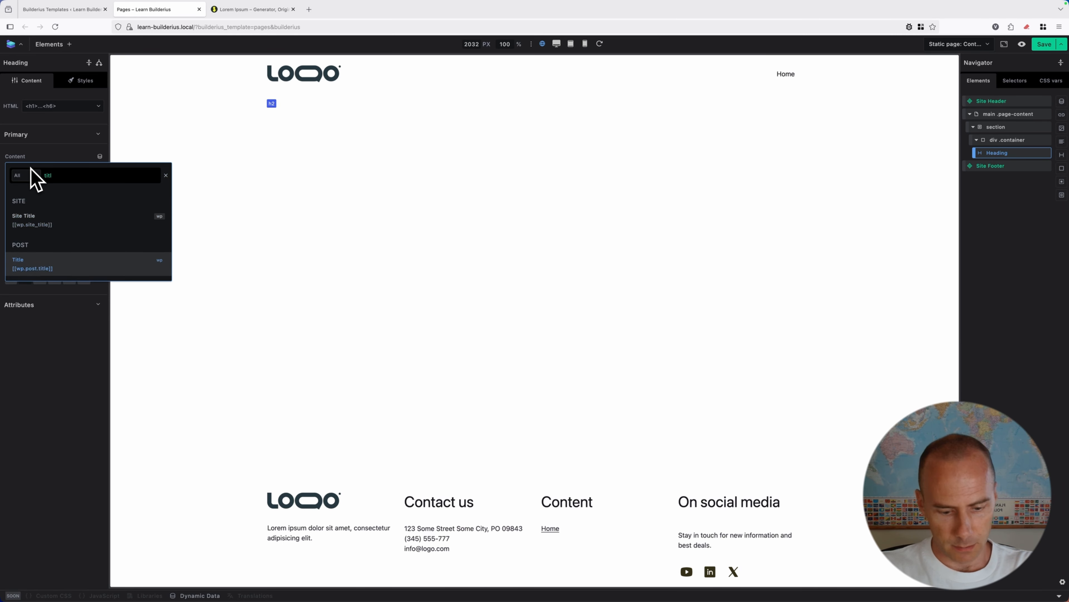
key("Return")
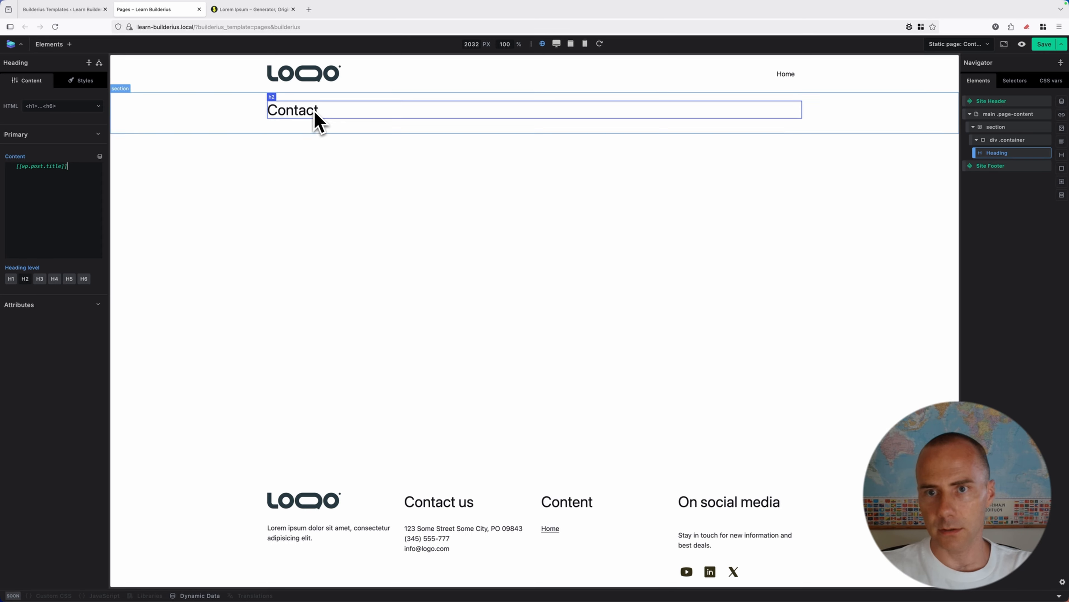
left_click(1043, 45)
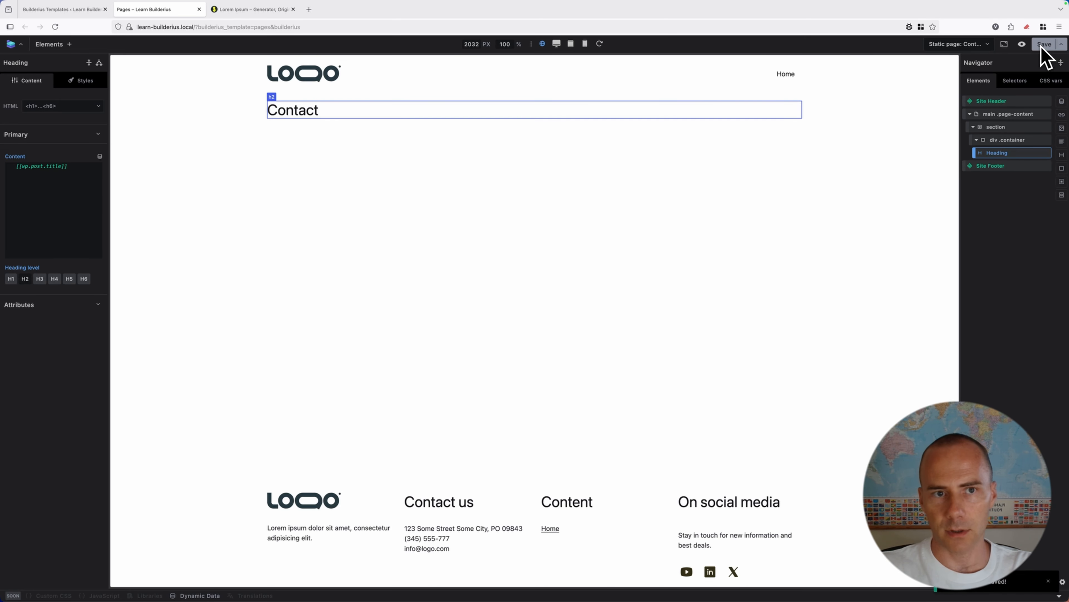
- Preview the template's dynamic heading with Static page: Privacy Policy and with Front page: Homepage
left_click(986, 44)
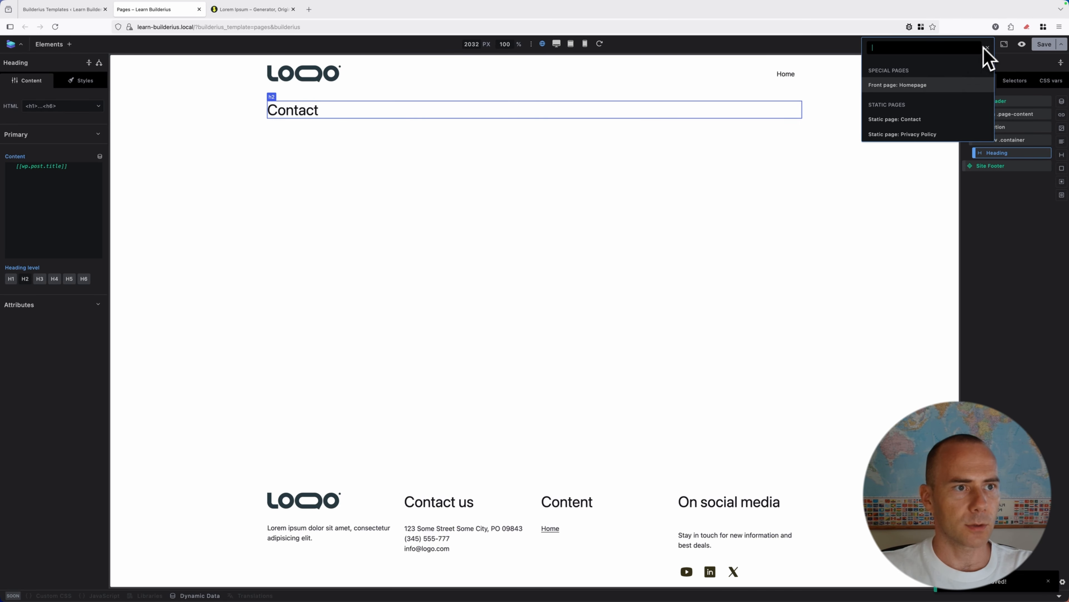
left_click(926, 135)
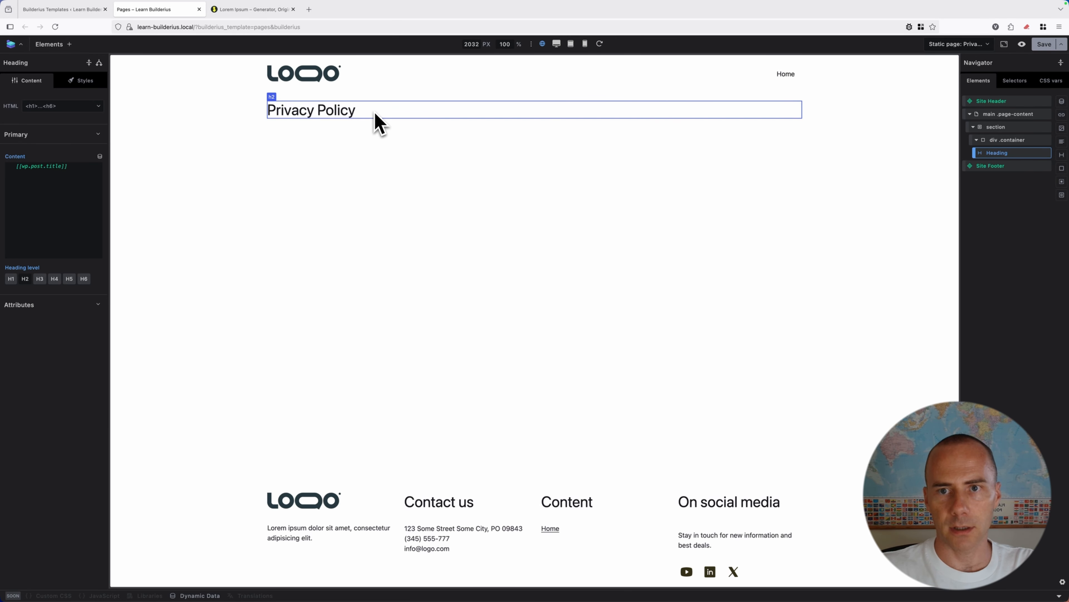
left_click(960, 44)
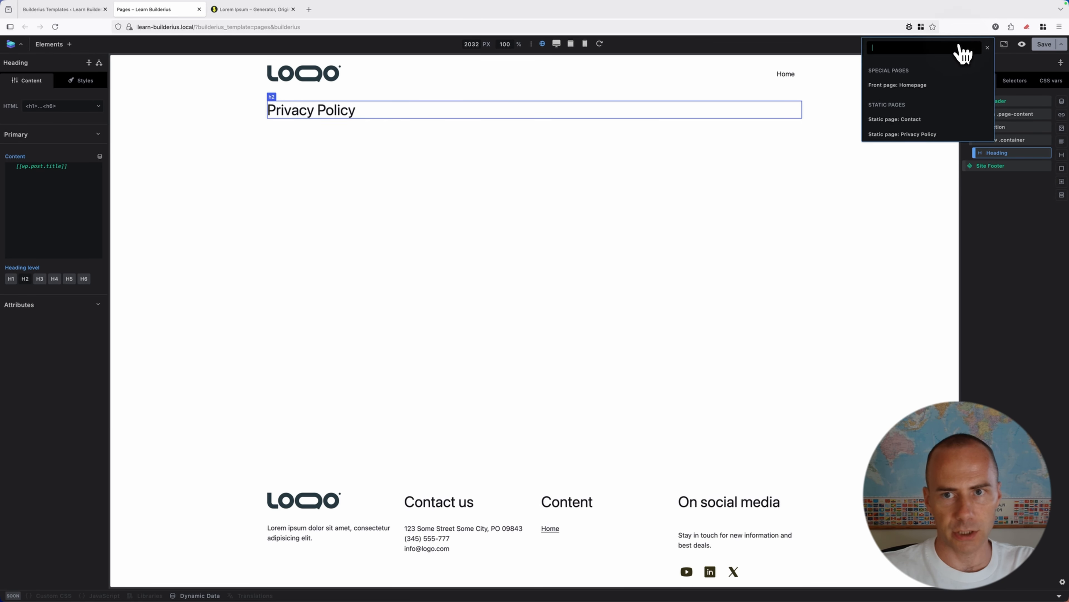
left_click(921, 89)
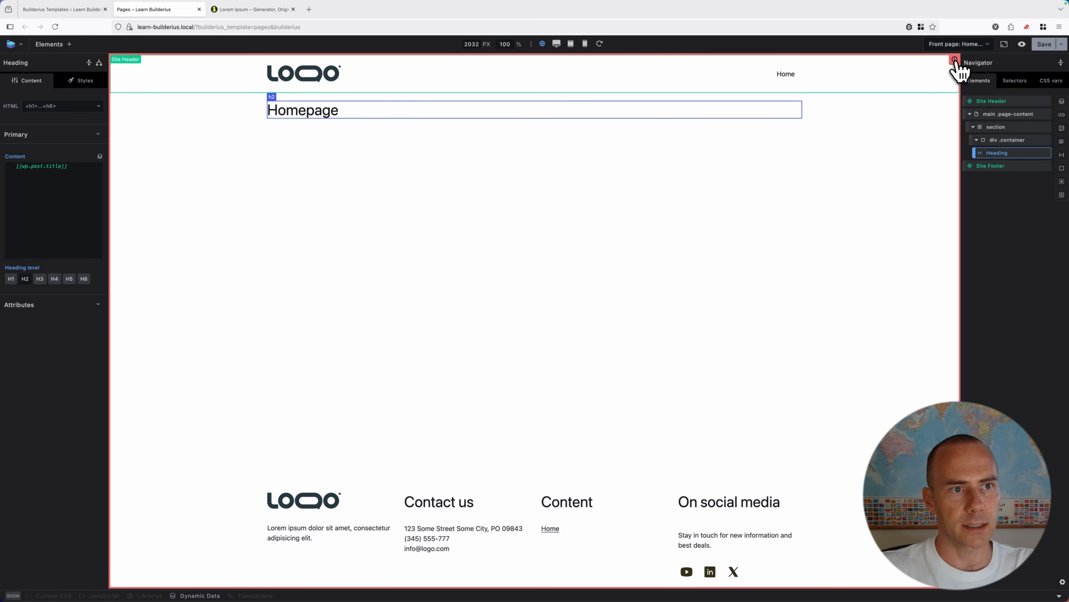
- Read the template priority notice for the front page, then preview the template with Static page: Contact
left_click(955, 60)
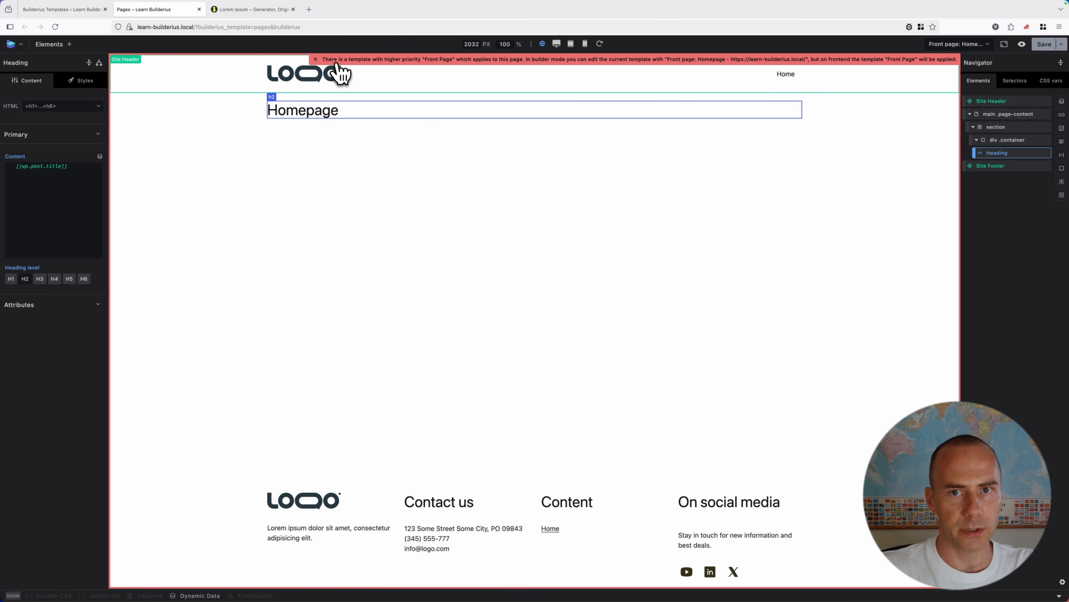
left_click(316, 59)
left_click(968, 44)
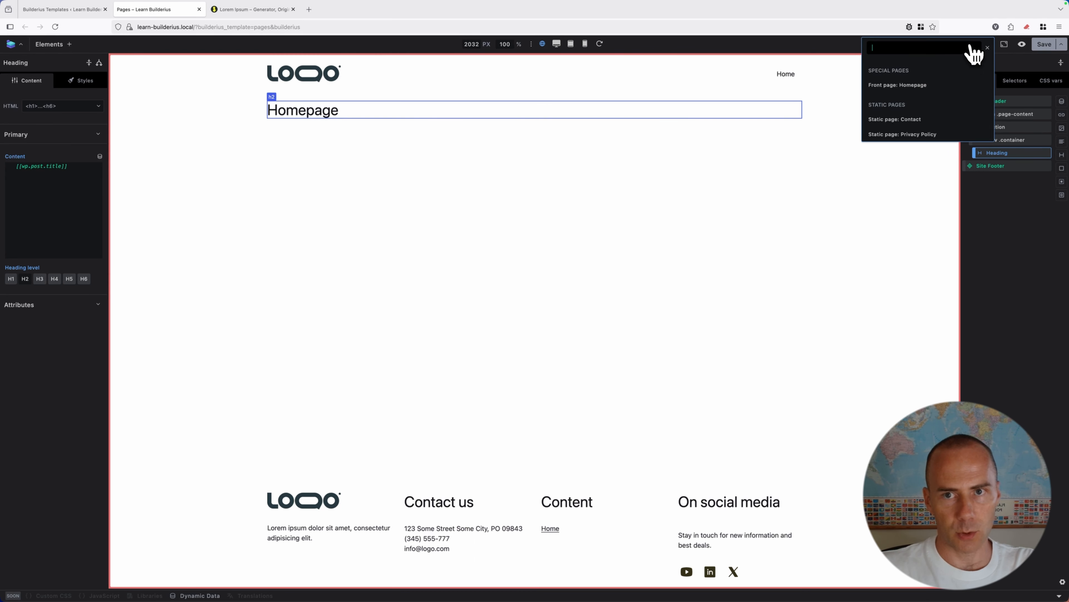
left_click(910, 121)
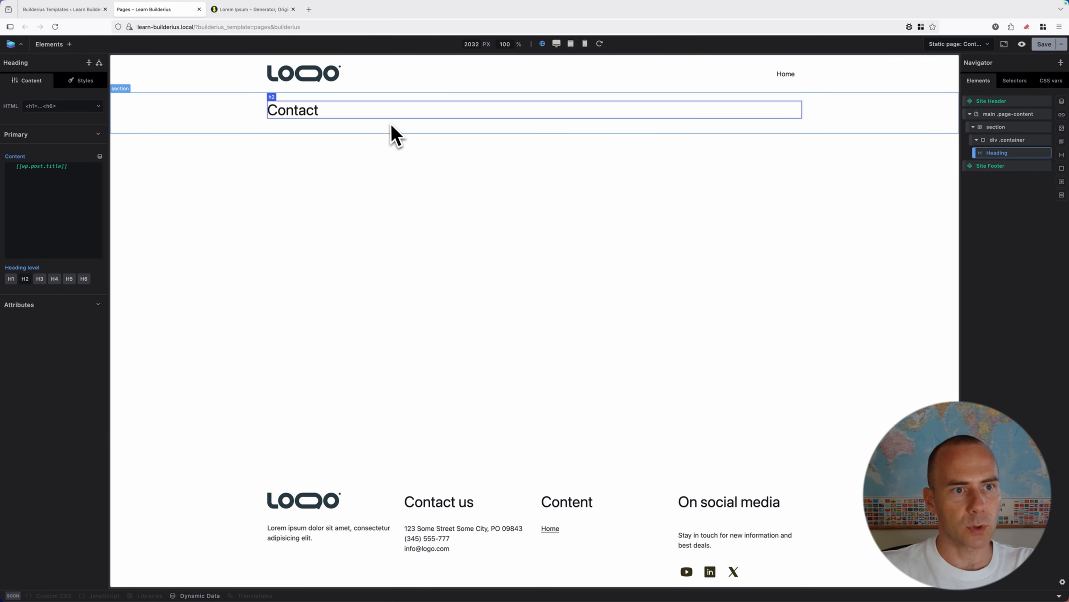
- Insert a Div element into the section's container, below the Heading
left_click(1011, 140)
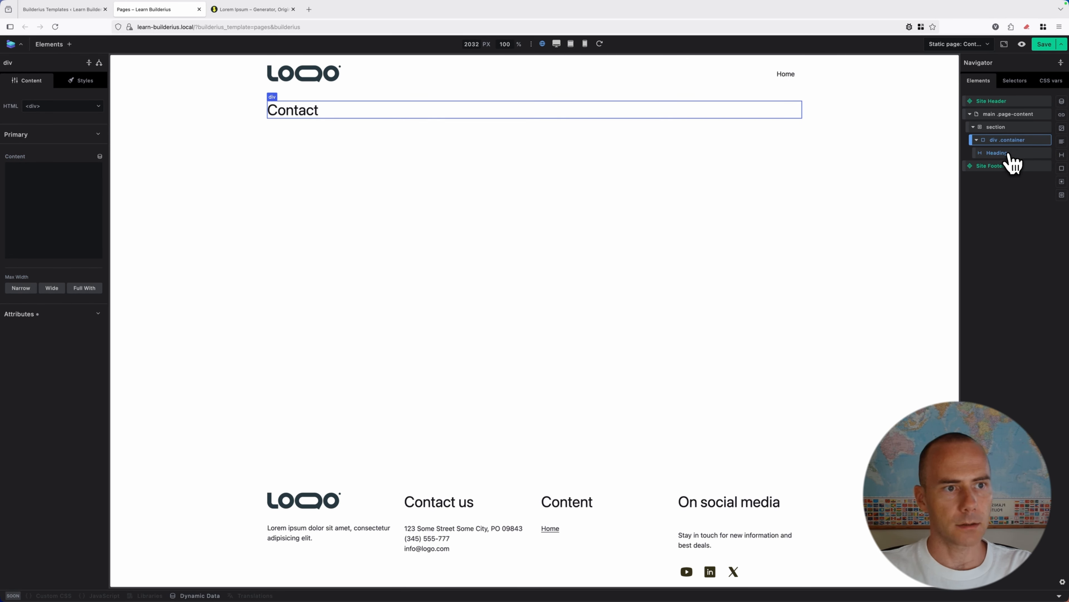
left_click(69, 45)
type("div")
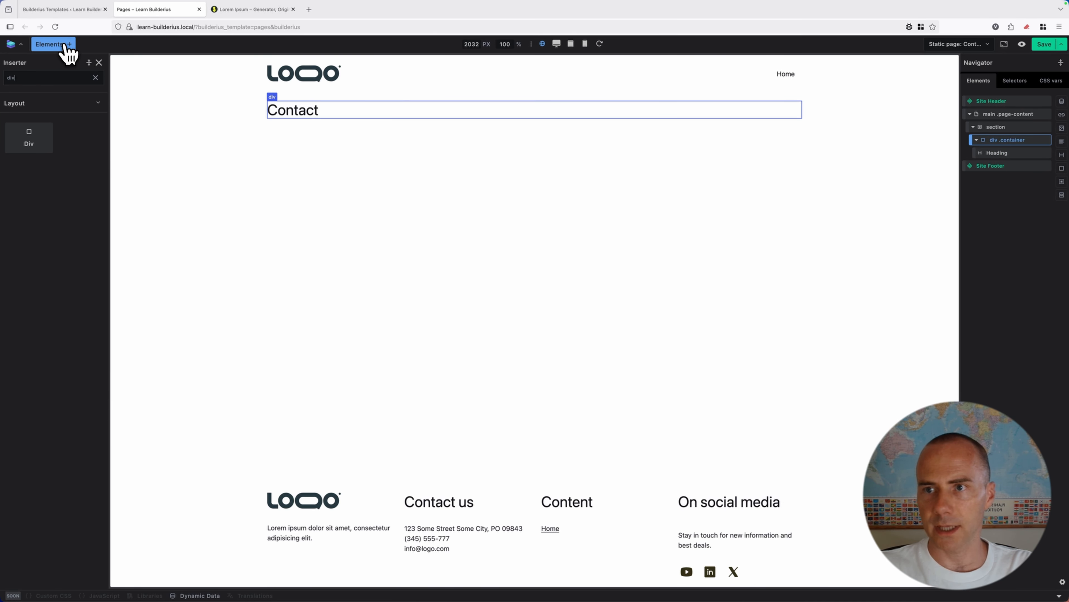
left_click(36, 140)
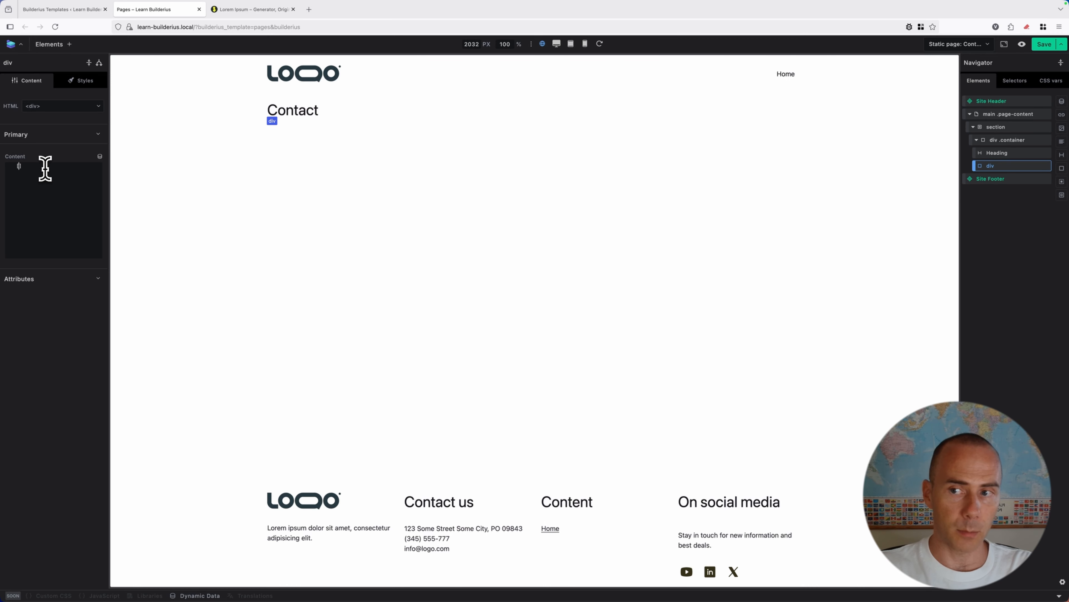
- Set the new div's content to the dynamic post content with triple brackets, [[[wp.post.content]]], so its HTML is rendered
type("[")
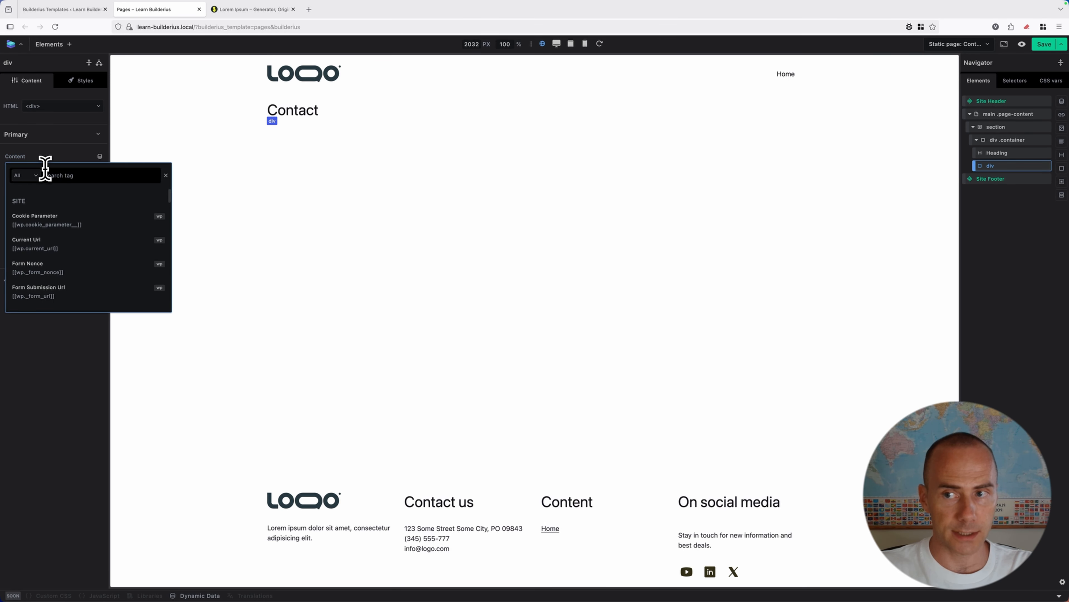
type("cont")
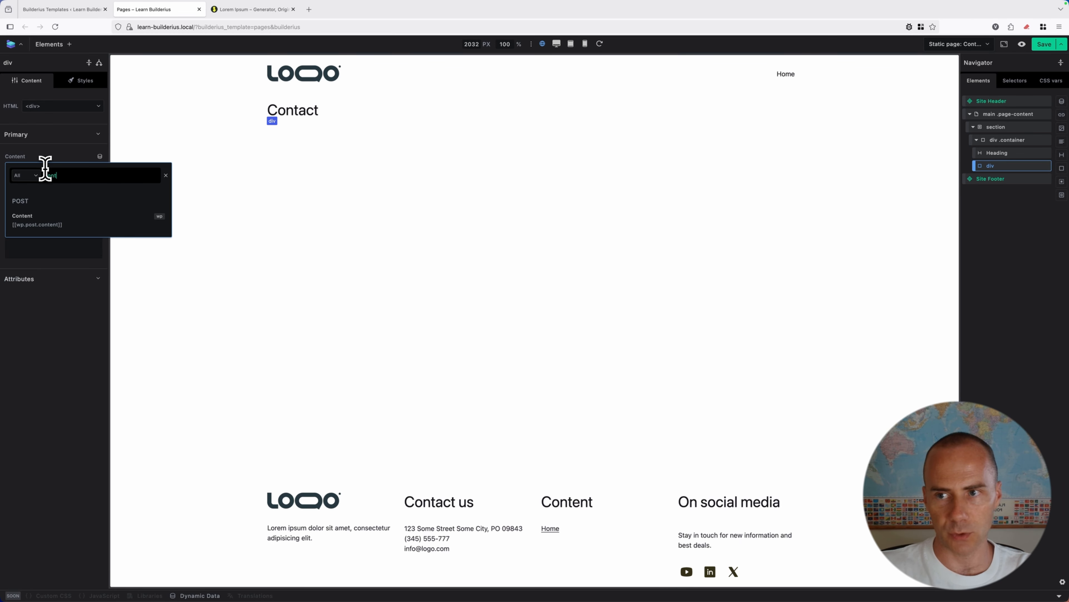
key("Down")
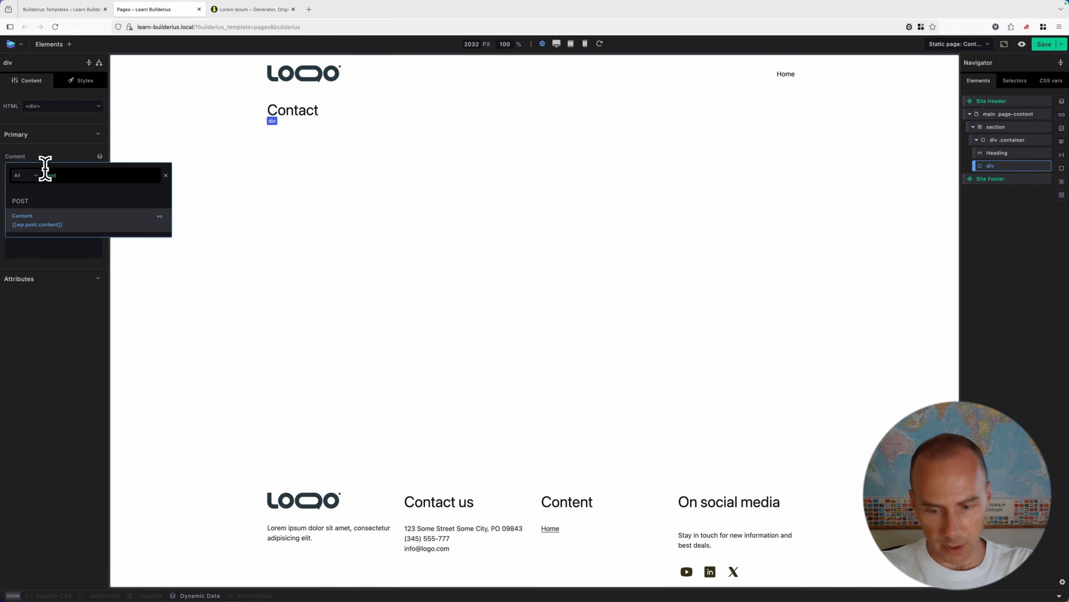
key("Return")
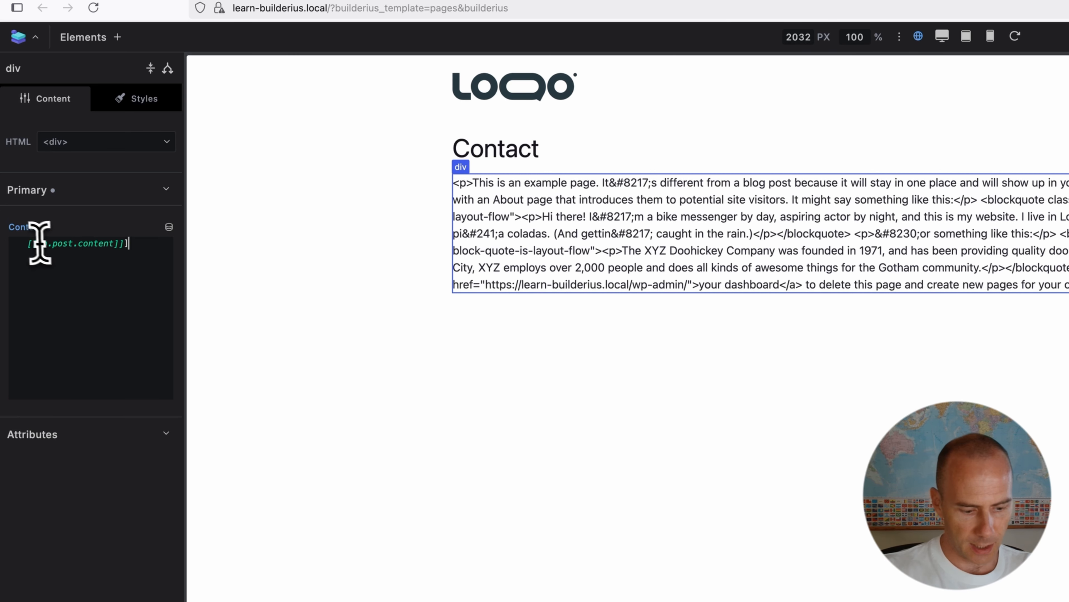
left_click(28, 243)
type("[")
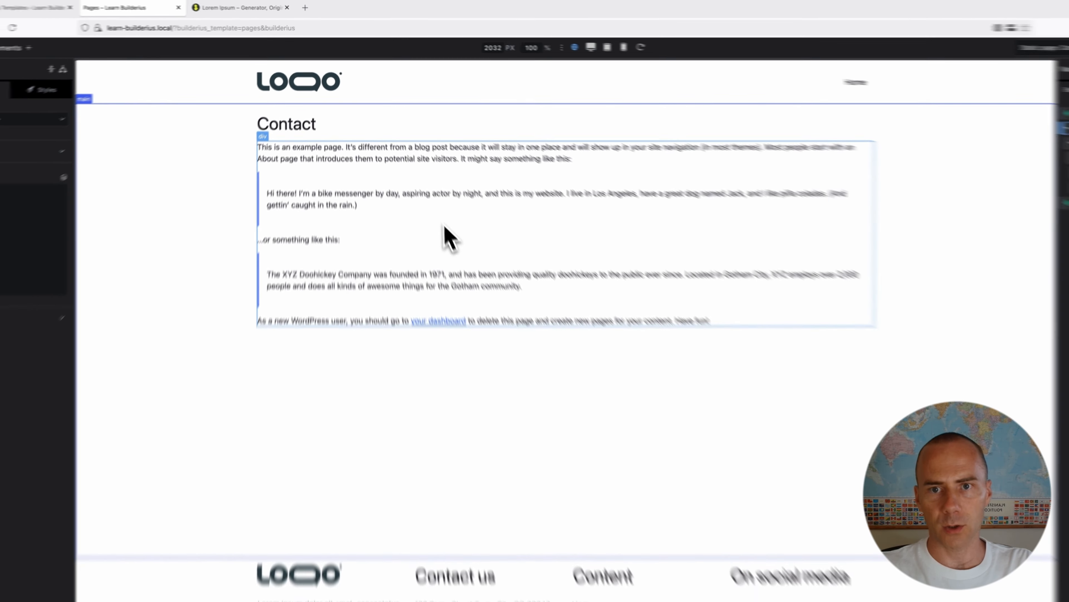
- Insert a Contact Form element into the section's container and save the template
left_click(1008, 140)
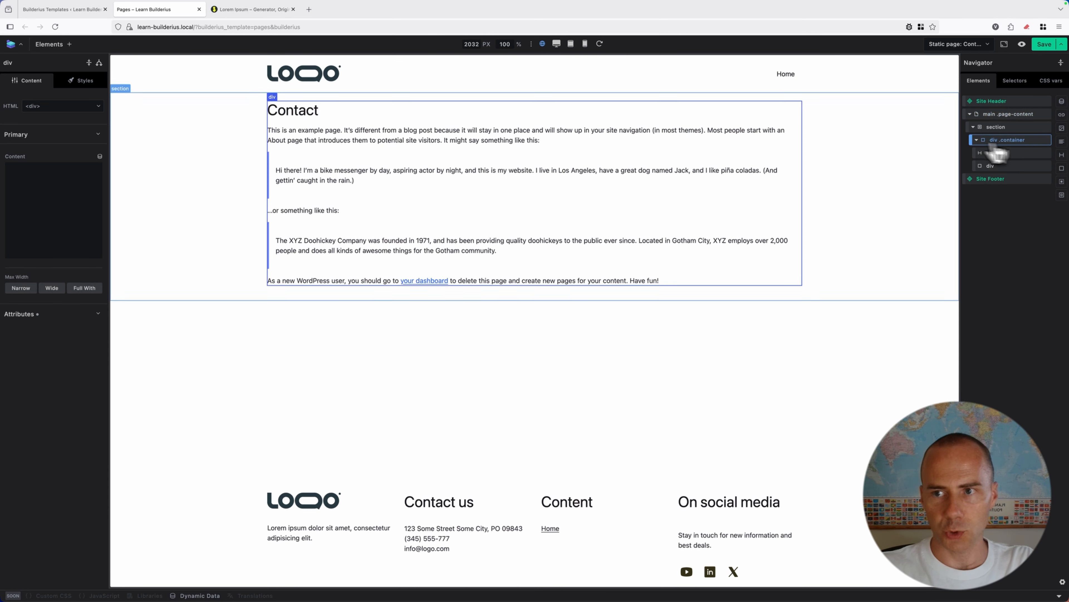
left_click(69, 44)
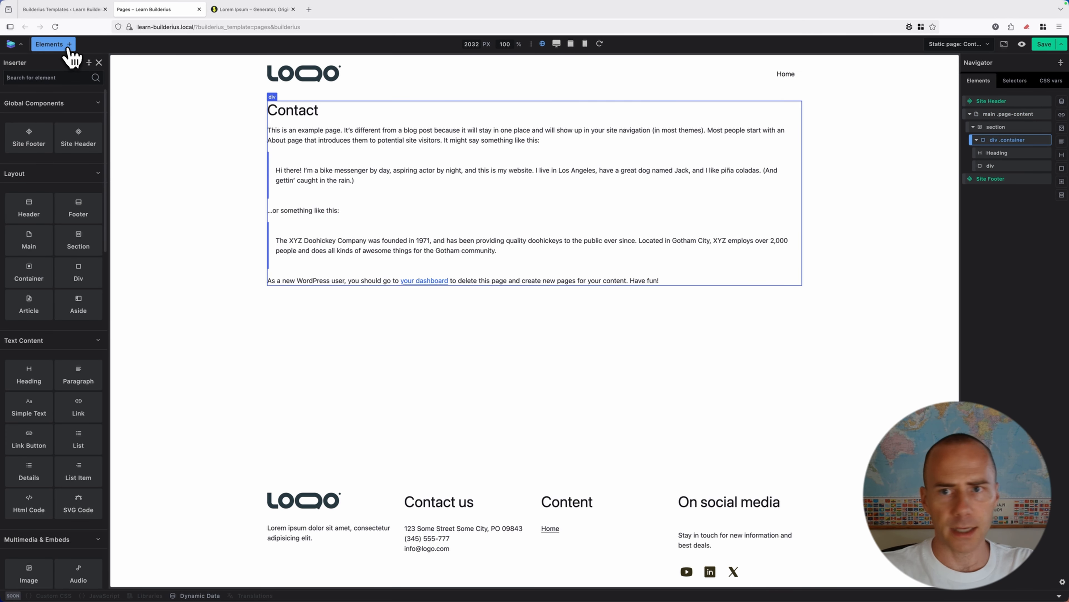
type("con")
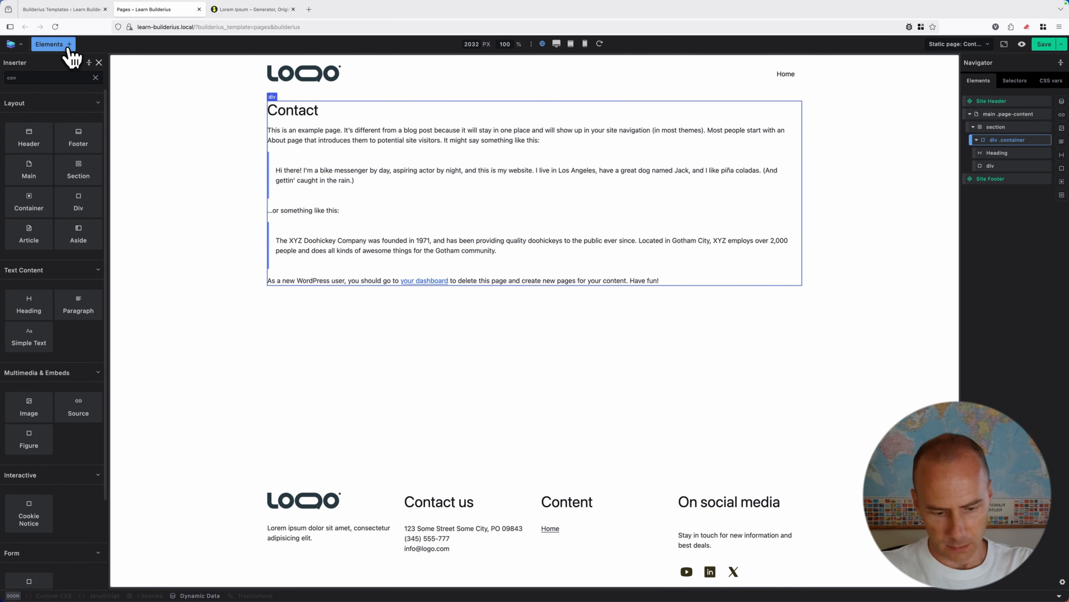
type("ta")
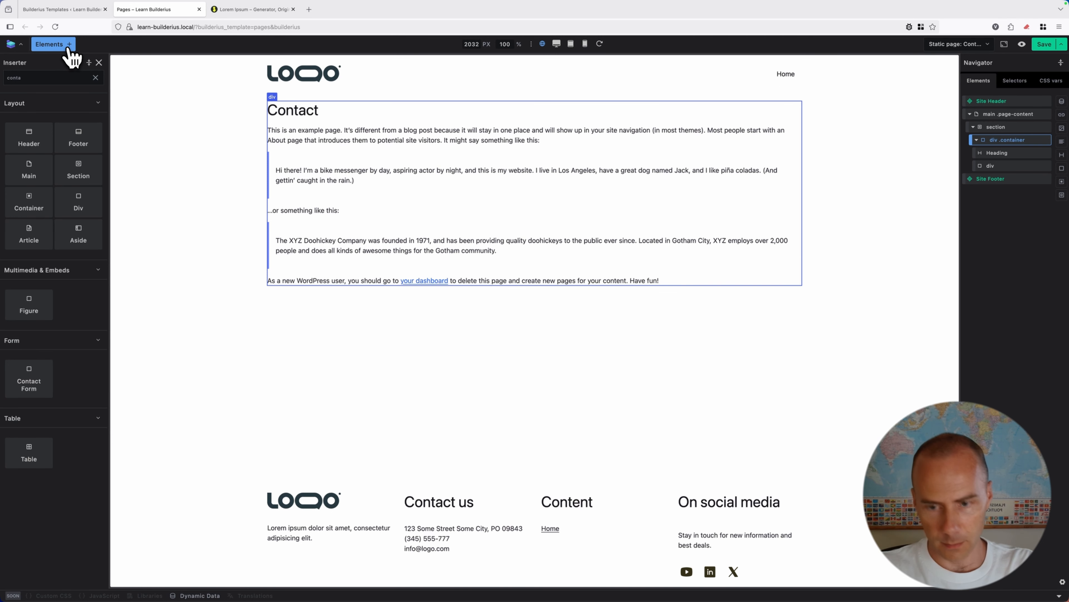
type("ct")
key("Tab")
key("Return")
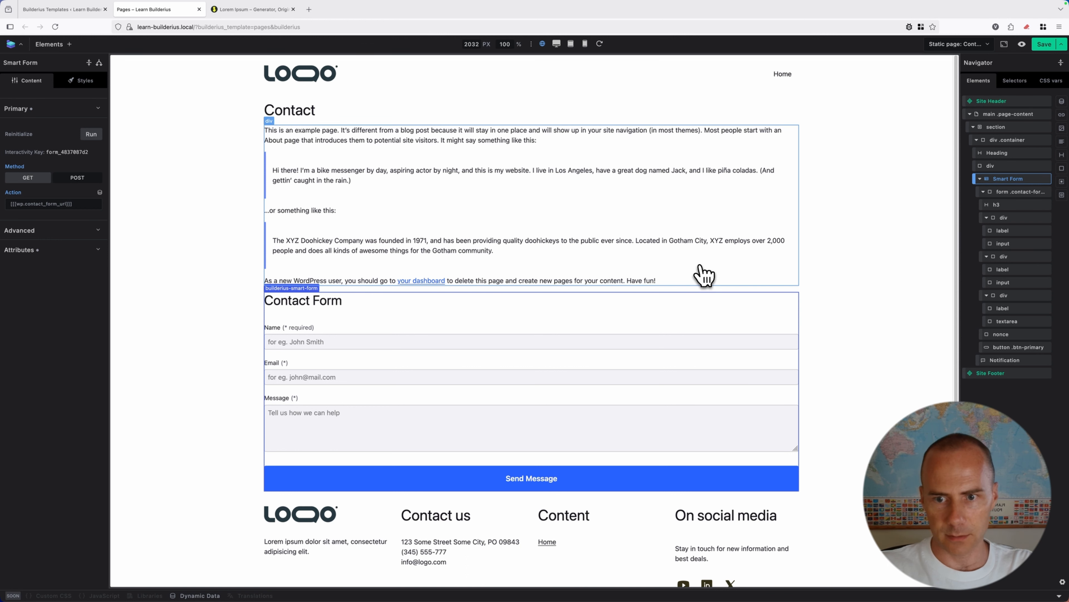
left_click(1038, 44)
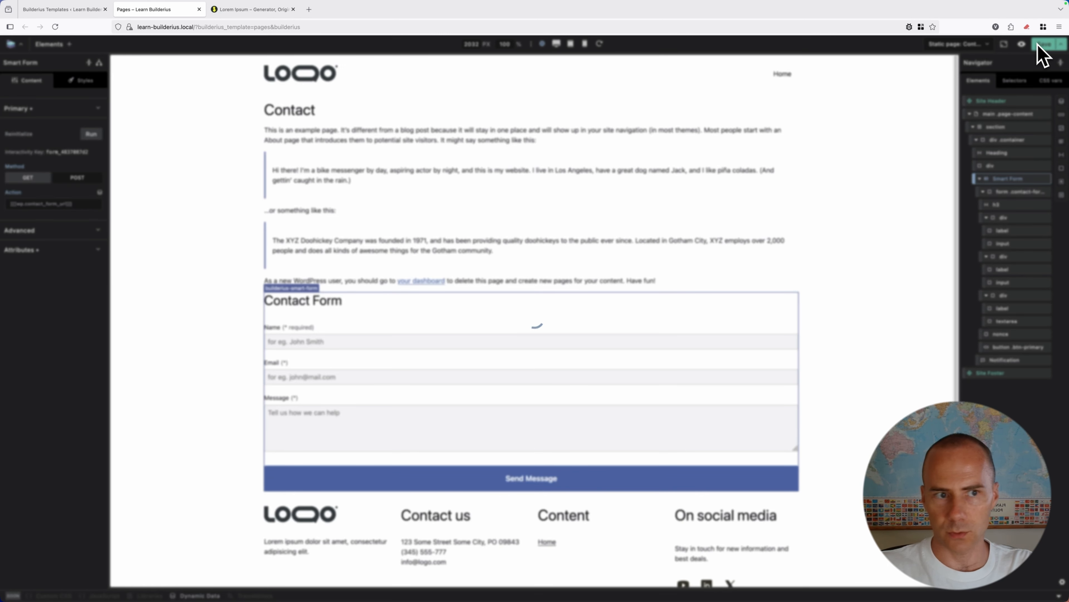
- Check the Contact page and the Home page on the live site, then close the site preview
left_click(1022, 44)
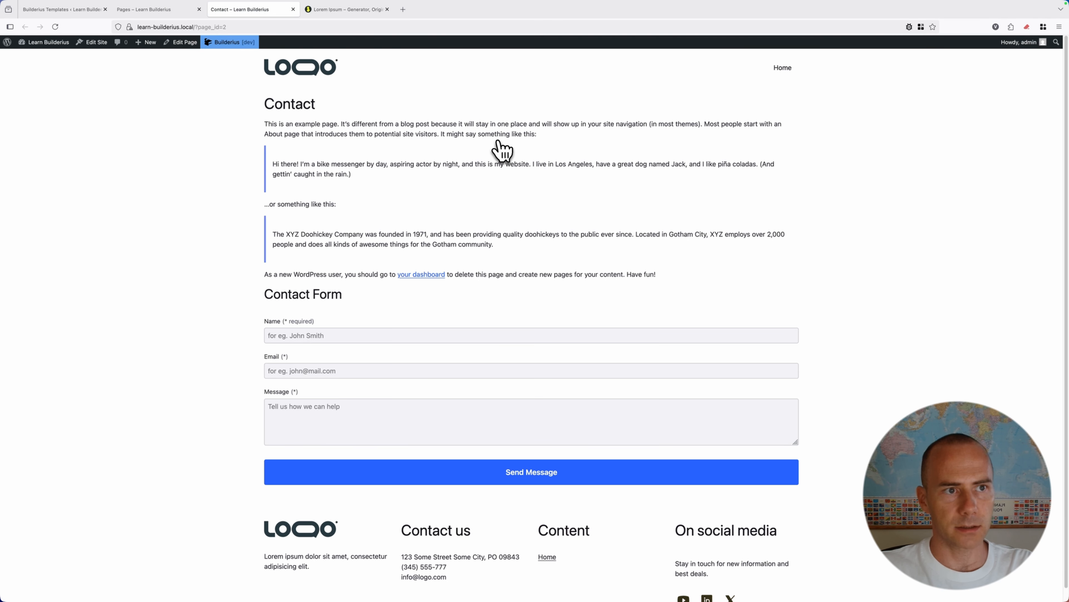
left_click(783, 74)
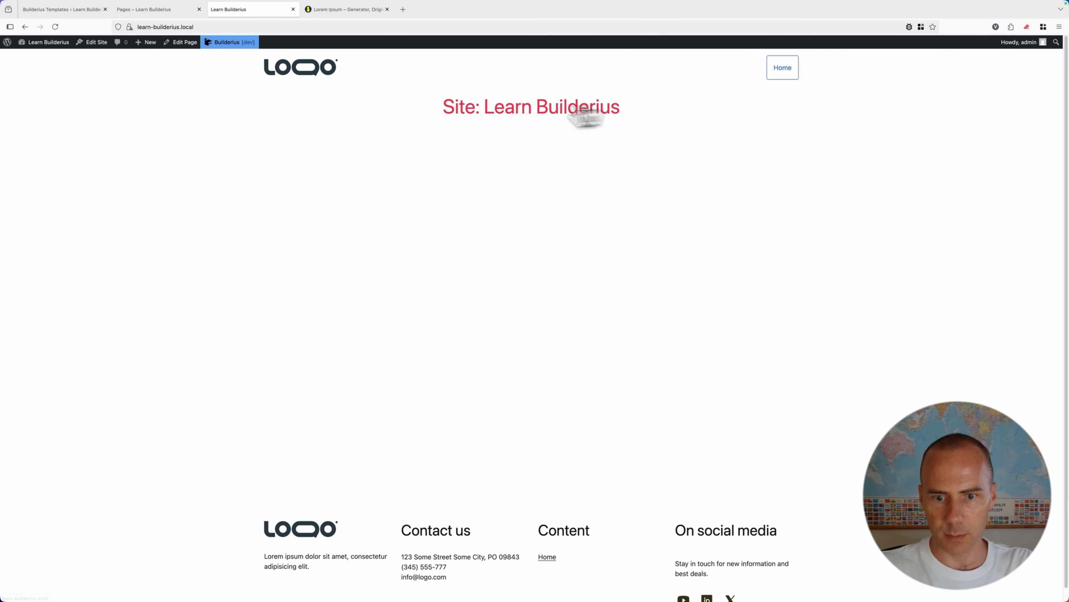
left_click(294, 9)
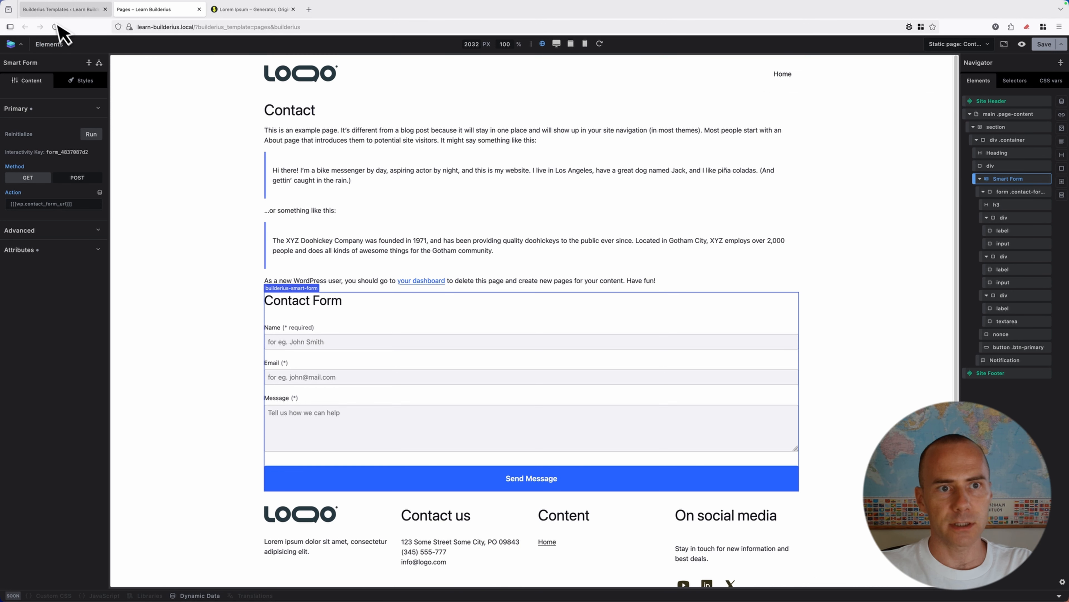
- Open the WordPress menu settings and add the Contact page to the Main Navigation menu
left_click(56, 12)
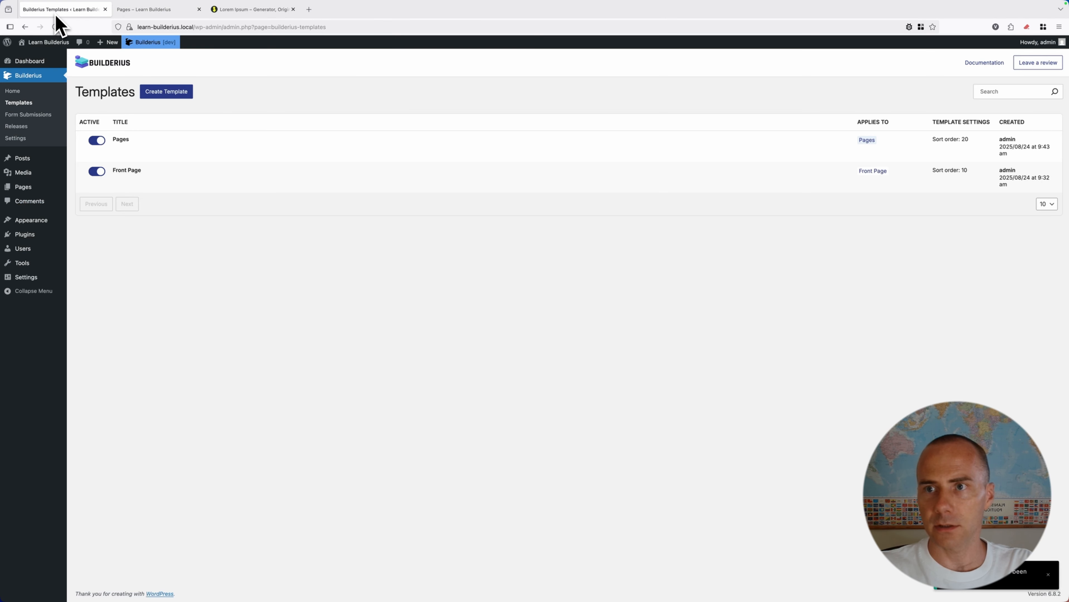
mouse_move(44, 222)
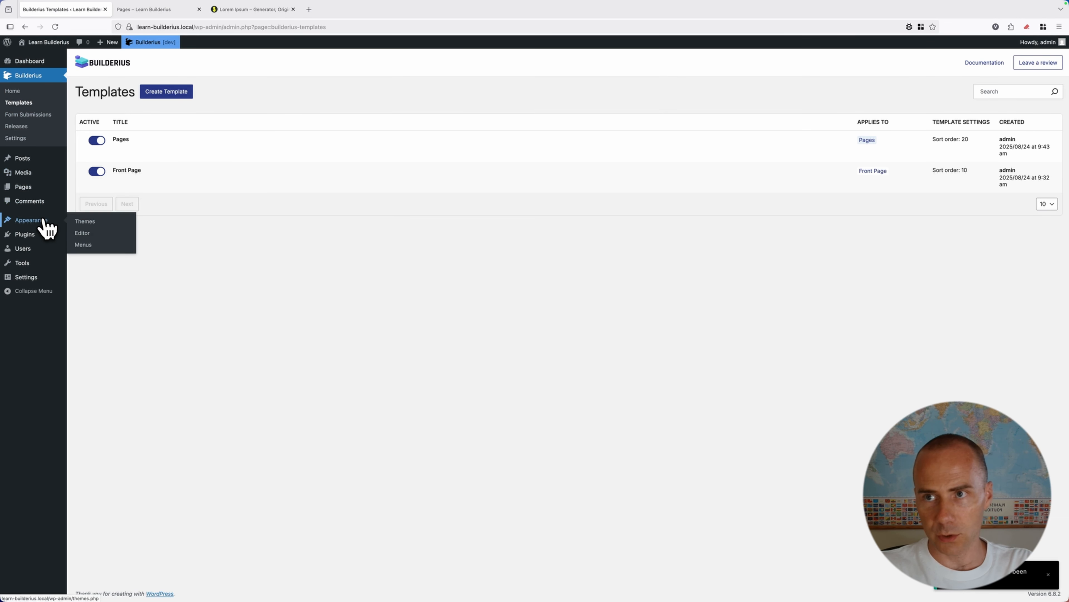
left_click(87, 245)
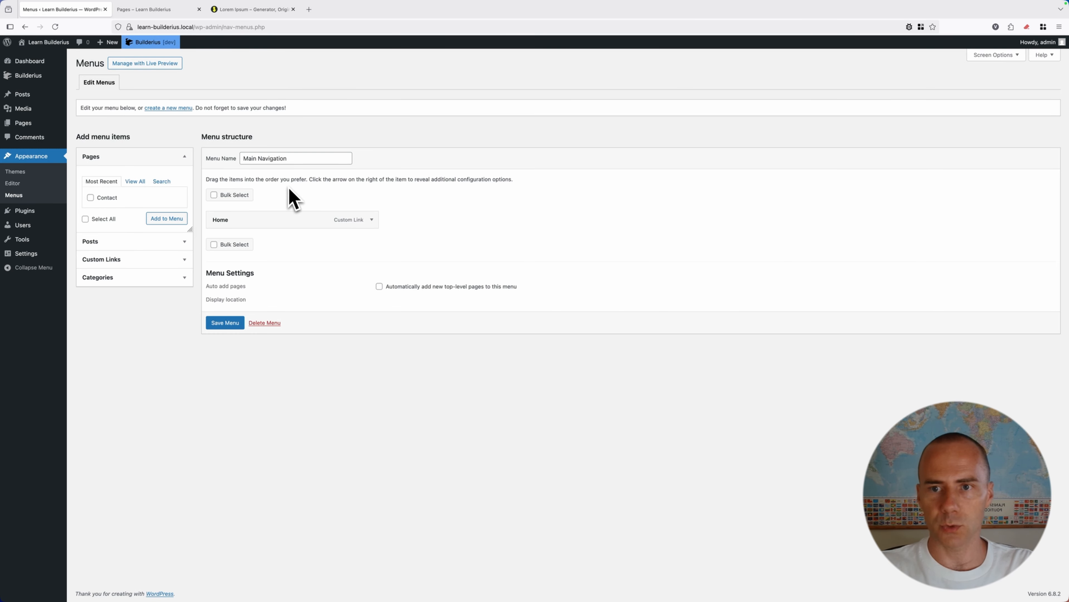
left_click(90, 198)
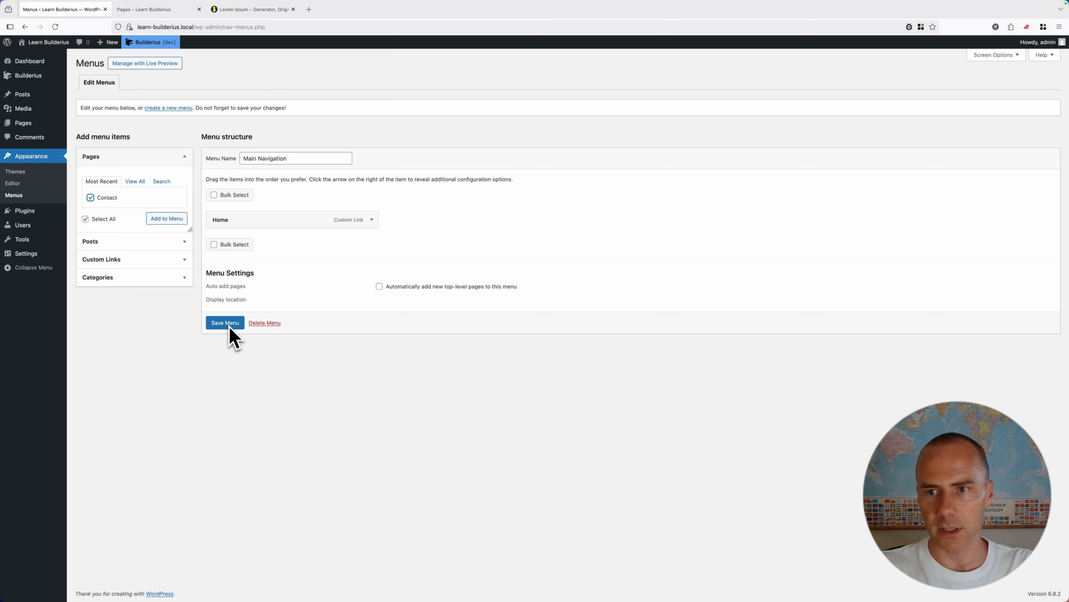
left_click(166, 220)
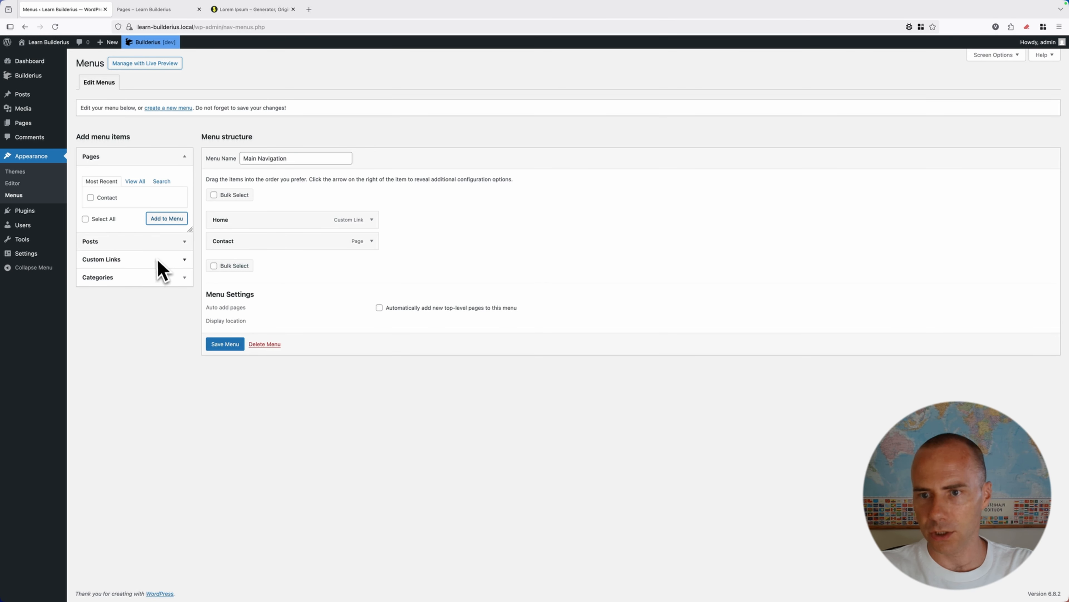
- Add the Blog posts page to Main Navigation, place it between Home and Contact, and save the menu
left_click(134, 182)
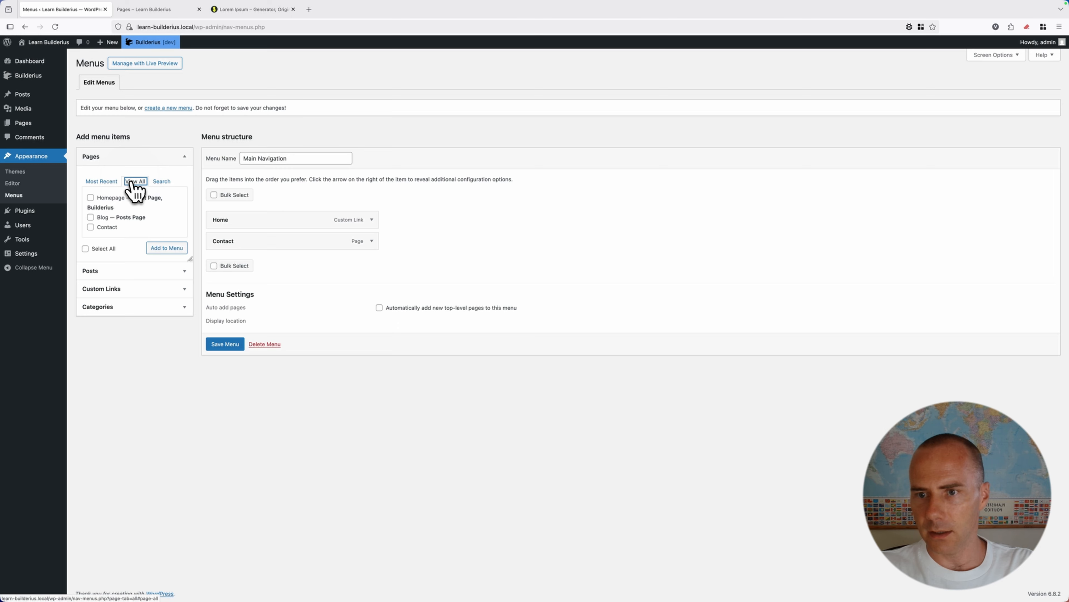
left_click(90, 217)
left_click(167, 247)
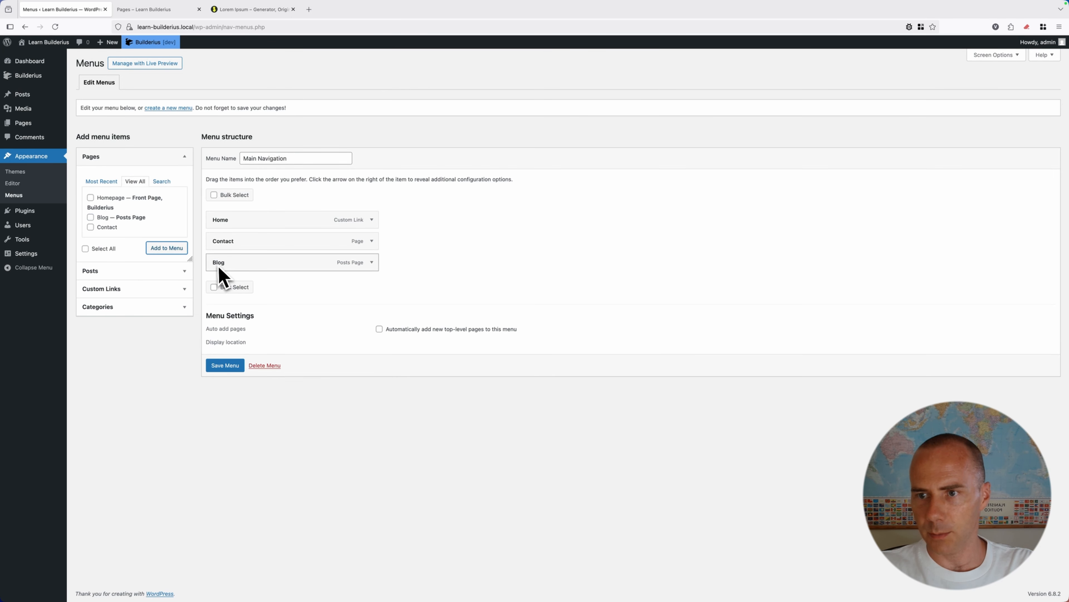
left_click_drag(220, 269, 219, 248)
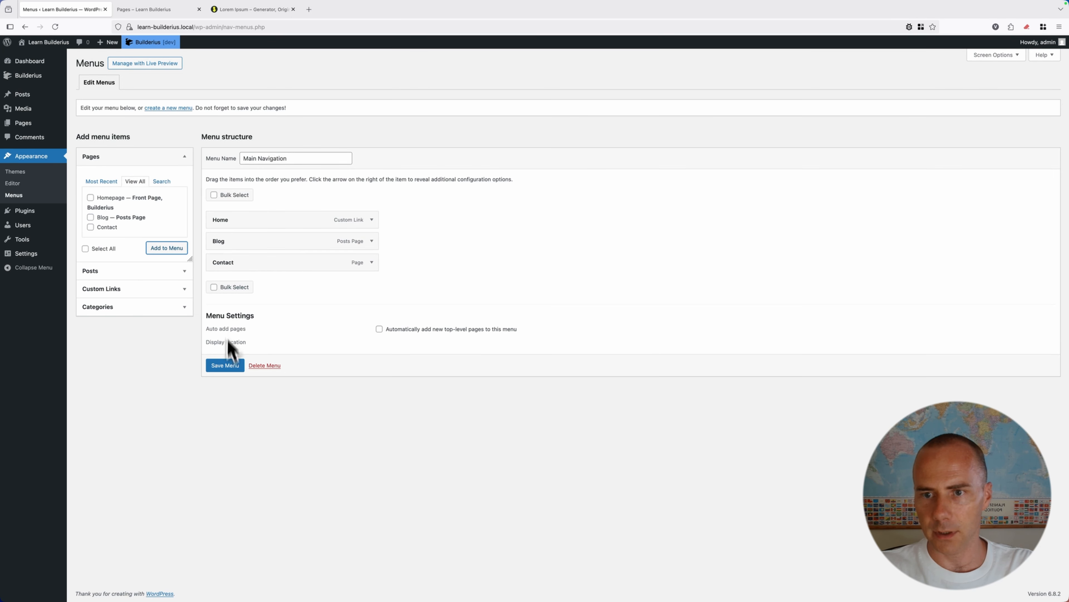
left_click(227, 365)
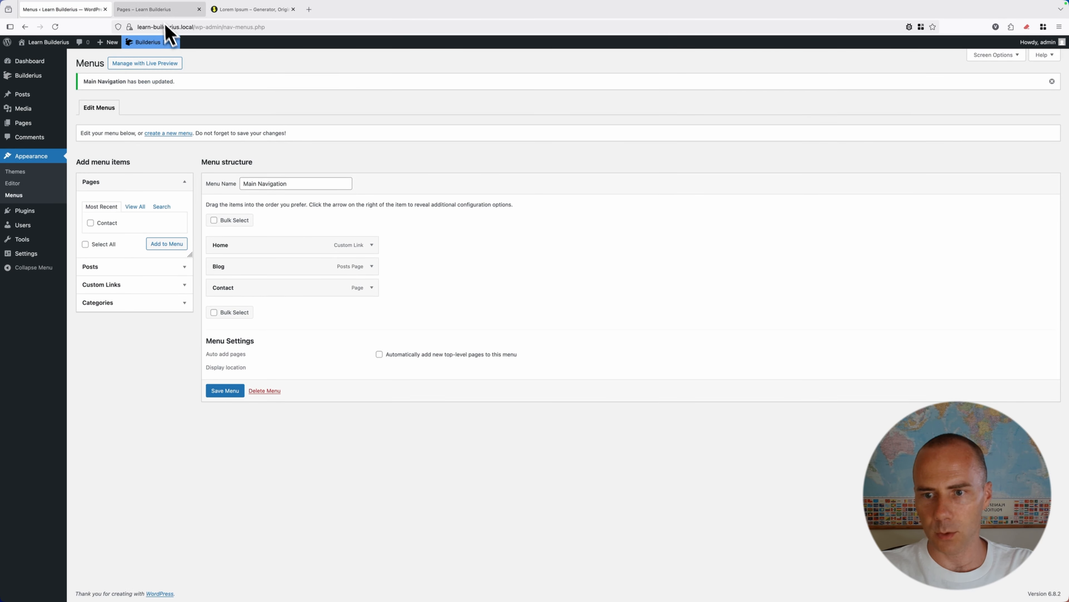
- Reload the Pages template preview, then check the Home, Blog and Contact navigation links on the live site
left_click(157, 10)
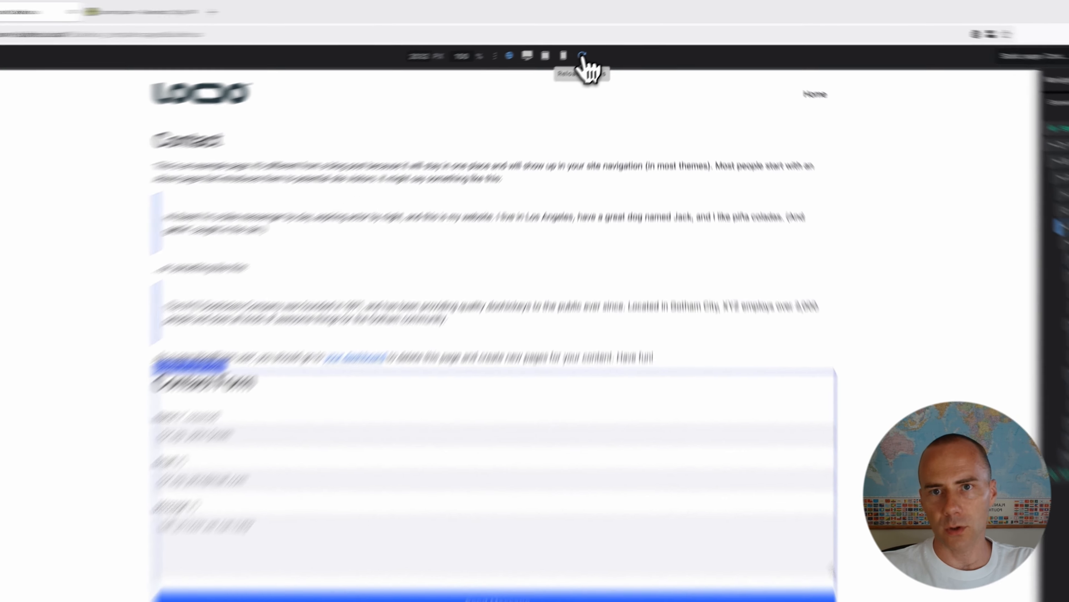
left_click(599, 43)
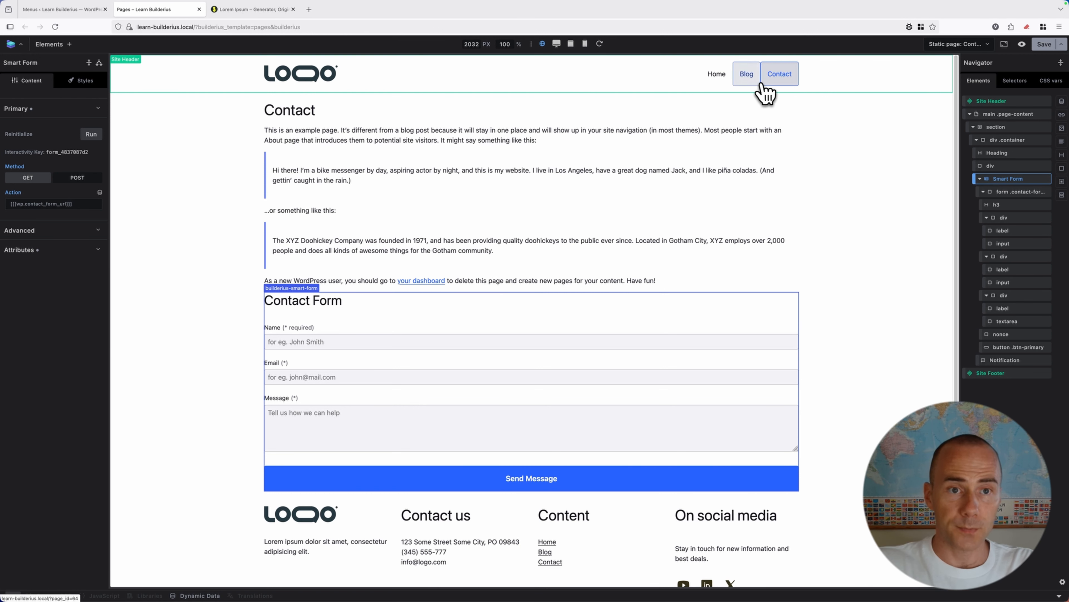
left_click(1022, 44)
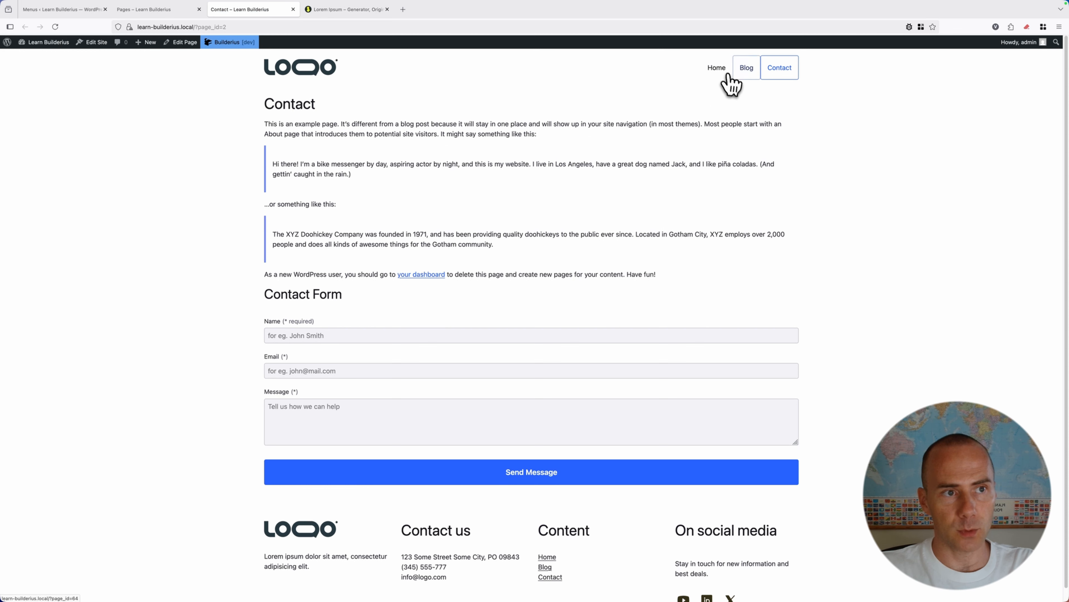
left_click(724, 70)
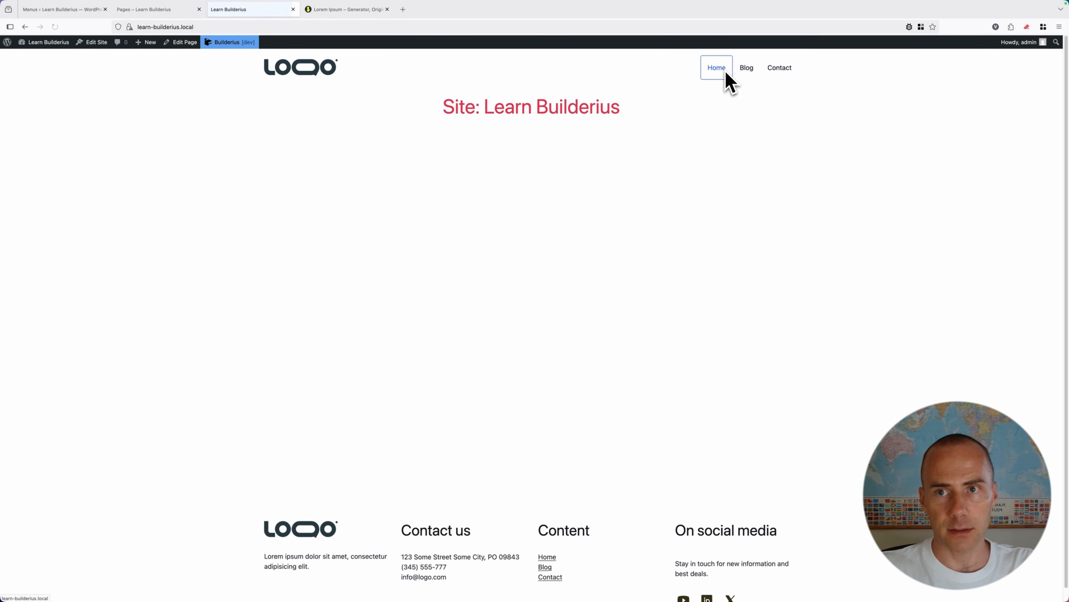
left_click(751, 71)
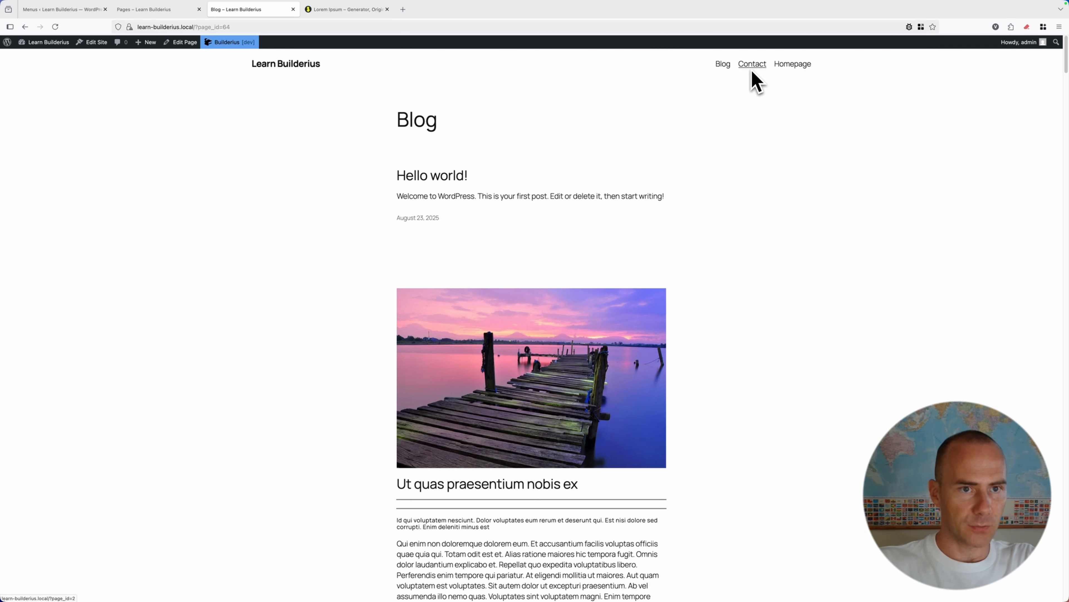
left_click(753, 65)
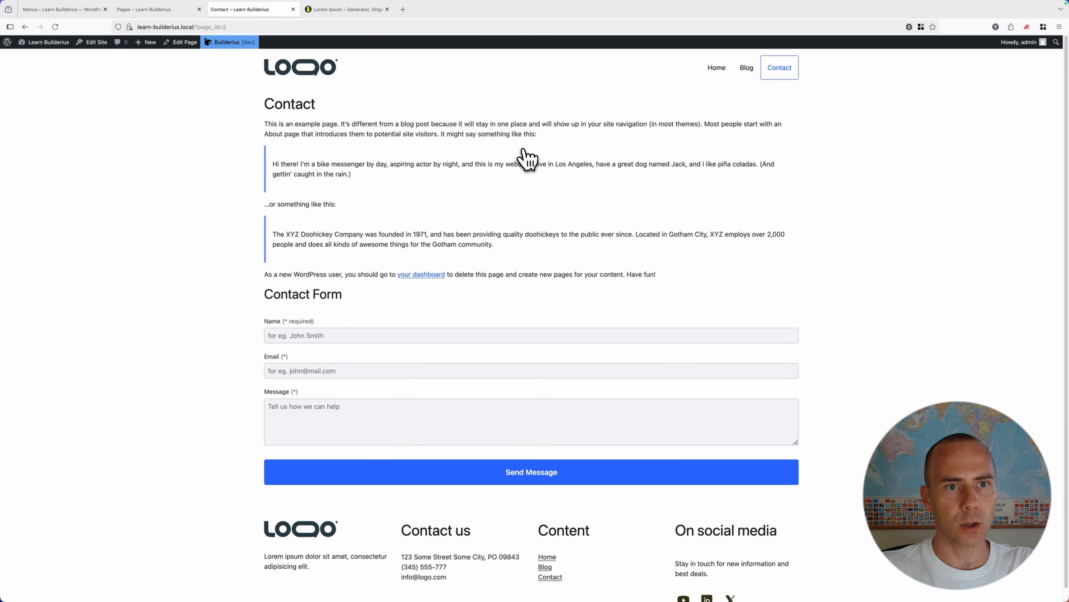
- Close the site preview and the Pages template editor, and open the Builderius templates list in the WordPress admin
left_click(293, 9)
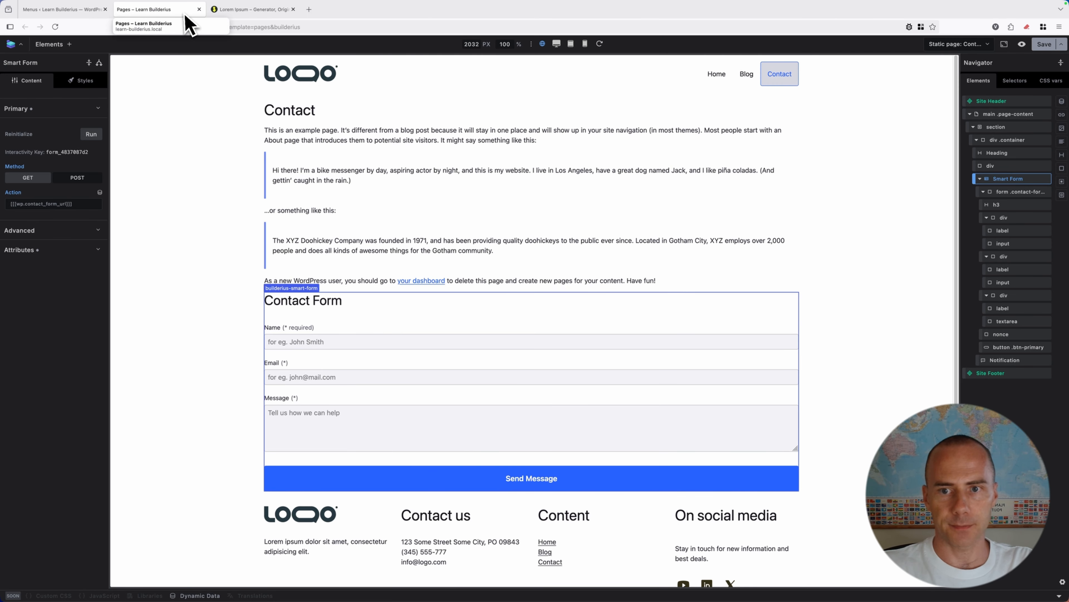
left_click(199, 9)
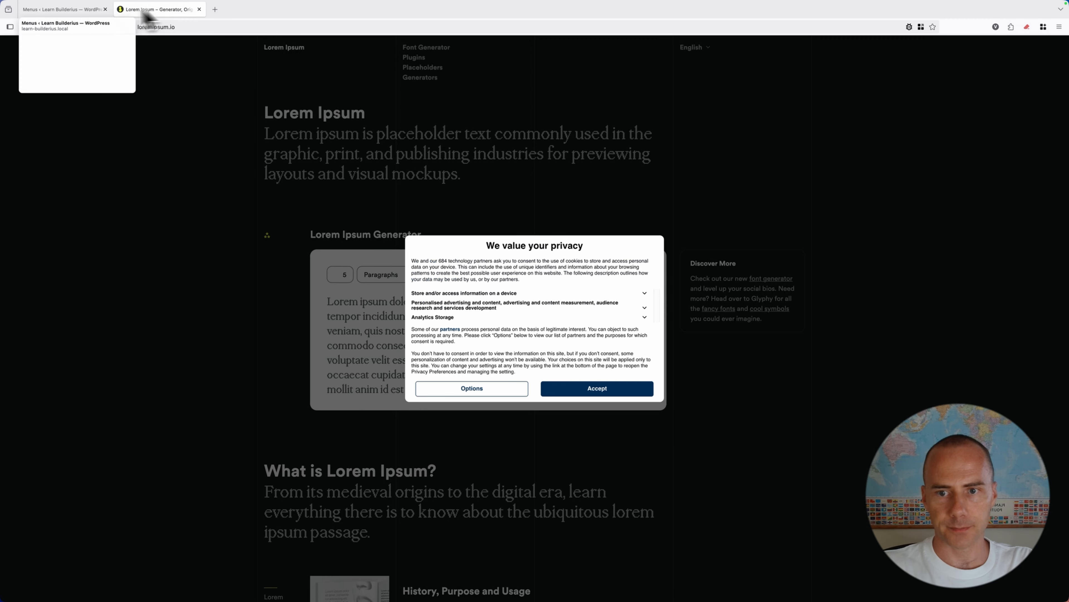
left_click(82, 10)
mouse_move(43, 76)
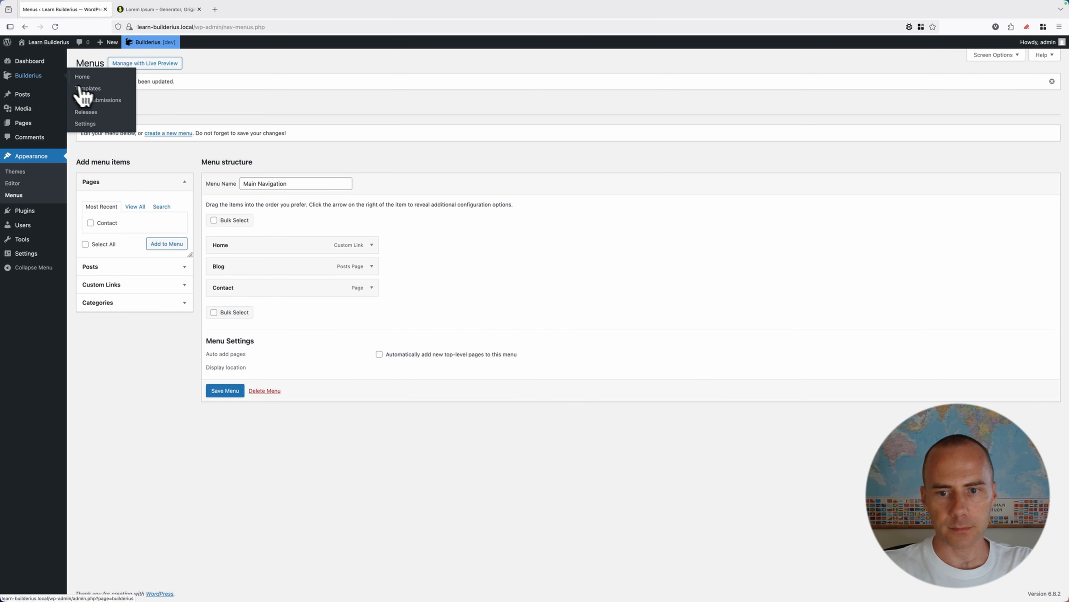
left_click(85, 91)
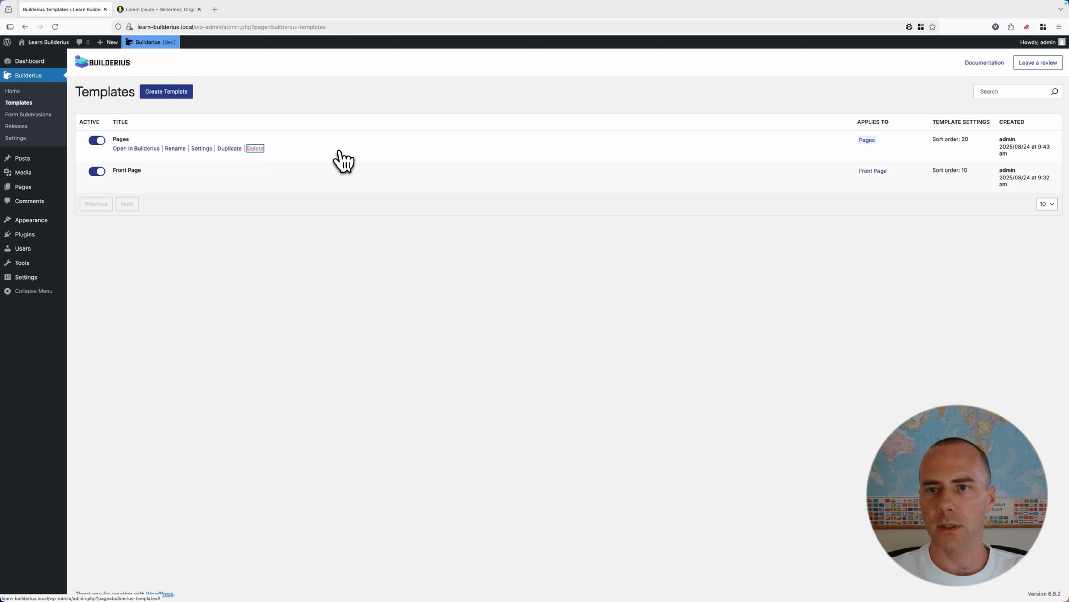
- Create a new template with Blog Index as its location and open it in the builder
left_click(189, 93)
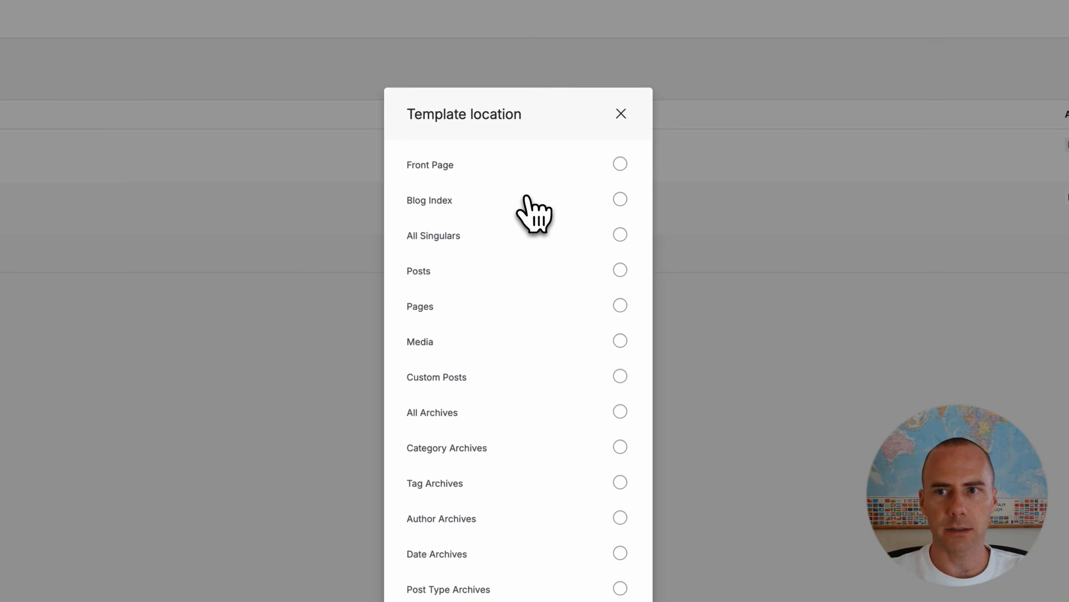
left_click(620, 200)
left_click(576, 521)
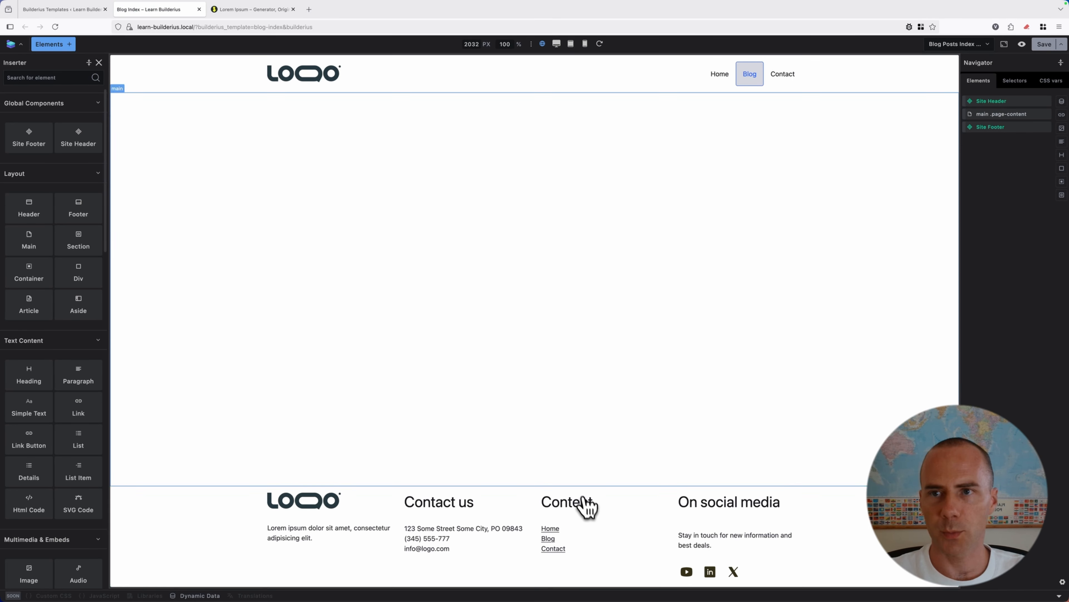
- Insert a section with its container into the main page-content element of the Blog Index template
left_click(994, 116)
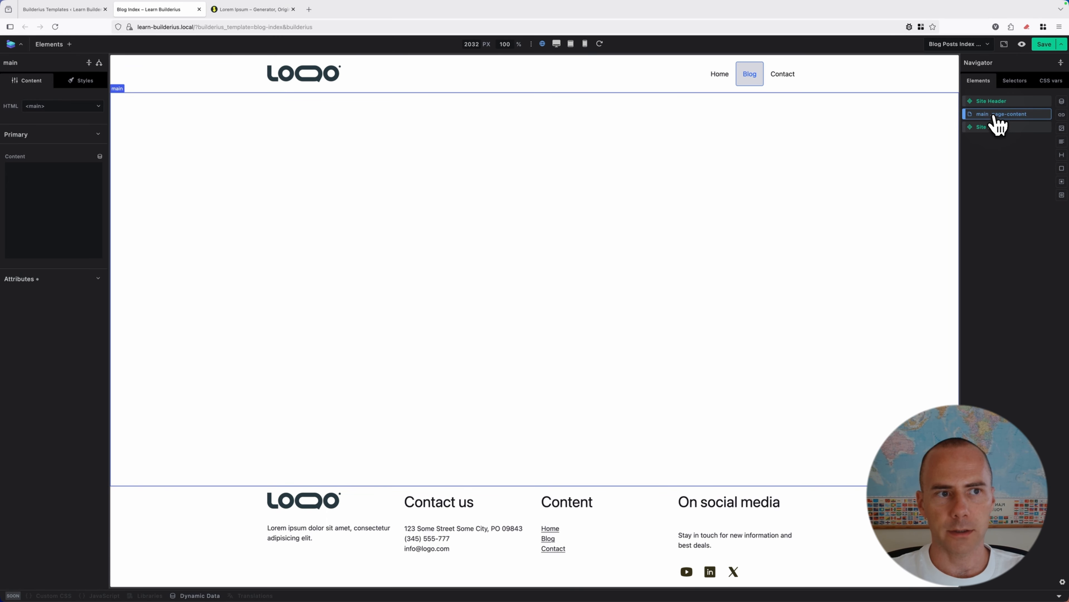
left_click(58, 46)
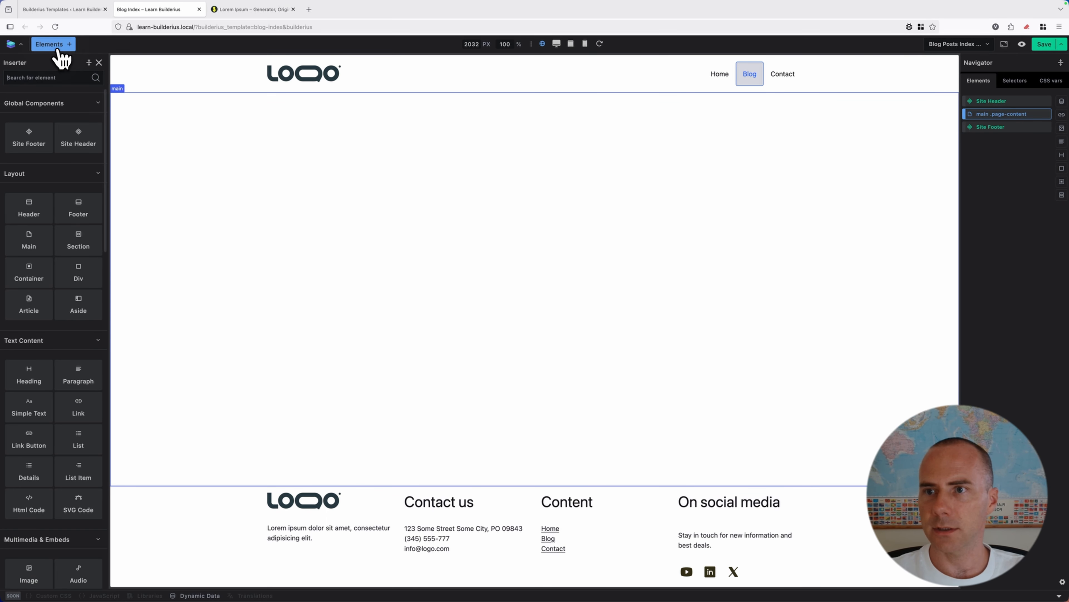
type("sect")
key("Tab")
key("Return")
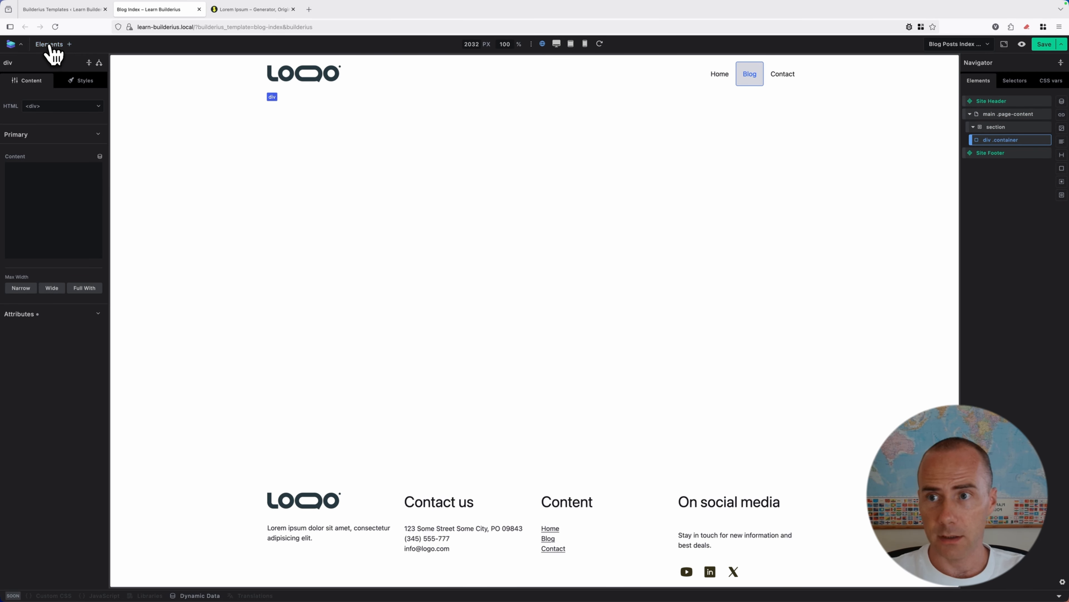
- Insert a heading element inside the section's container
left_click(49, 43)
type("head")
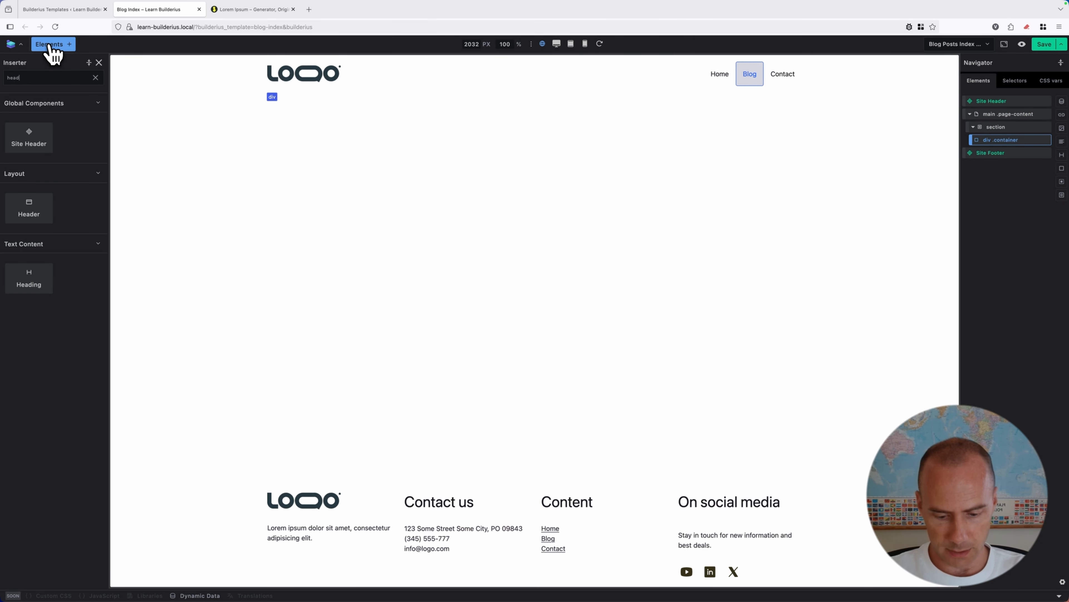
key("Tab")
key("Tab")
key("Return")
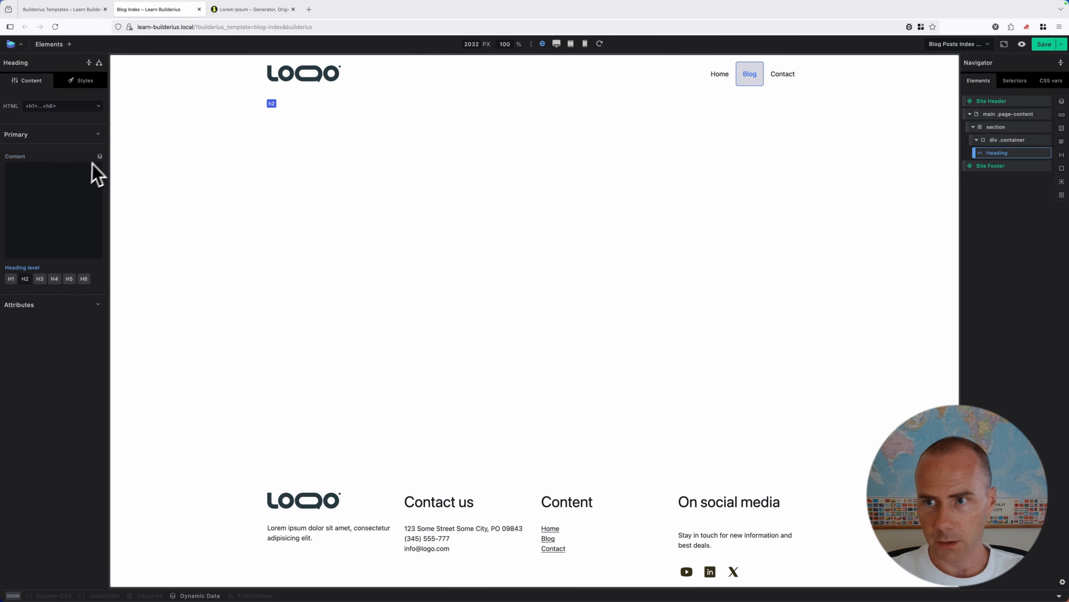
left_click(99, 156)
type("titl")
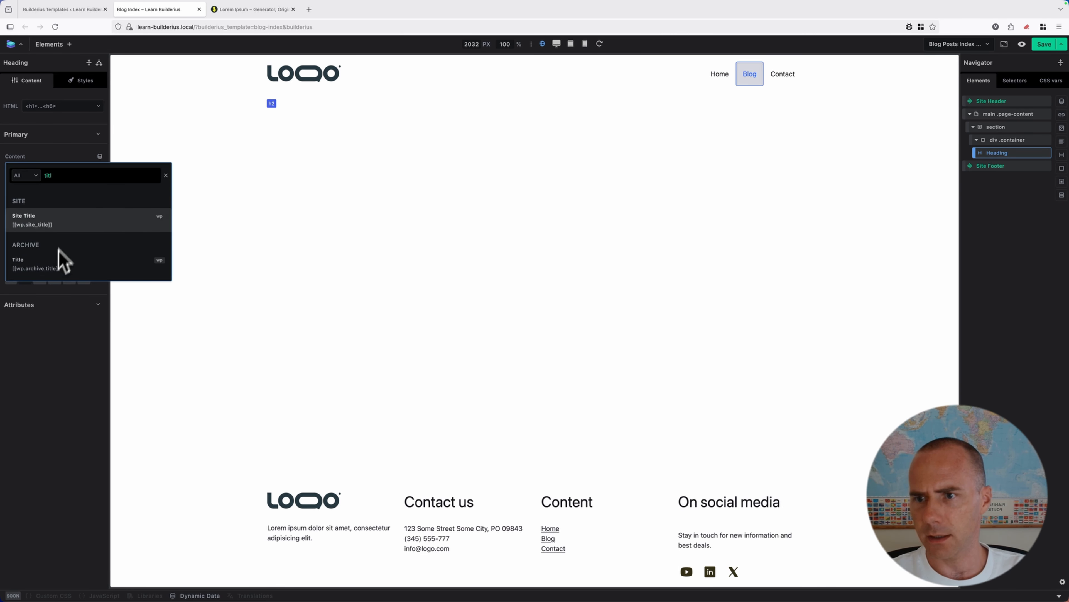
left_click(166, 175)
- Set the heading's content to the static text "Blog"
left_click(70, 189)
type("Blog")
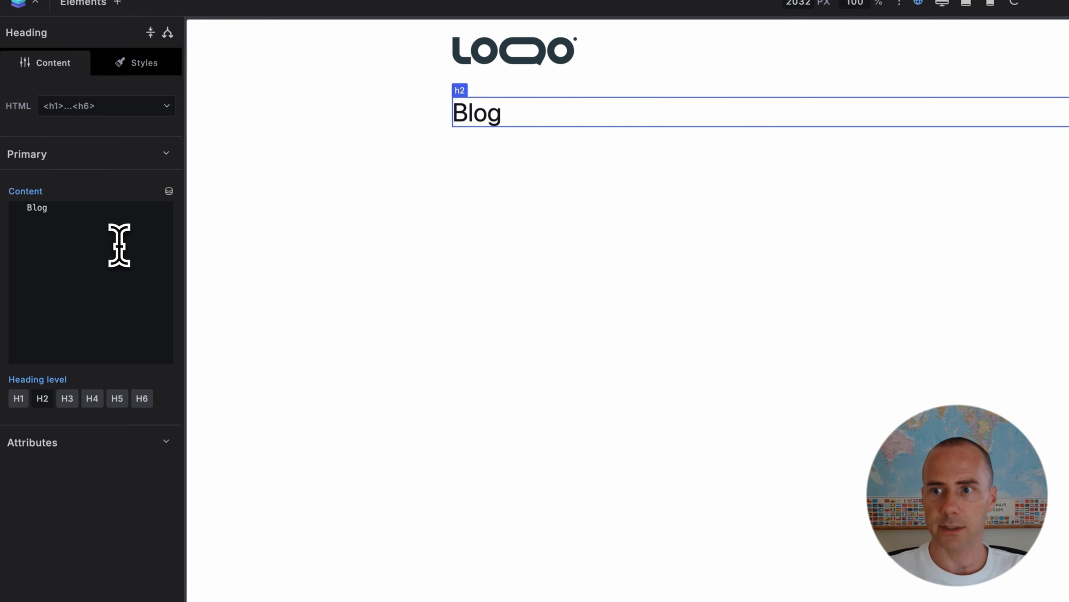
- Insert a Collection element into the container below the Blog heading
left_click(963, 194)
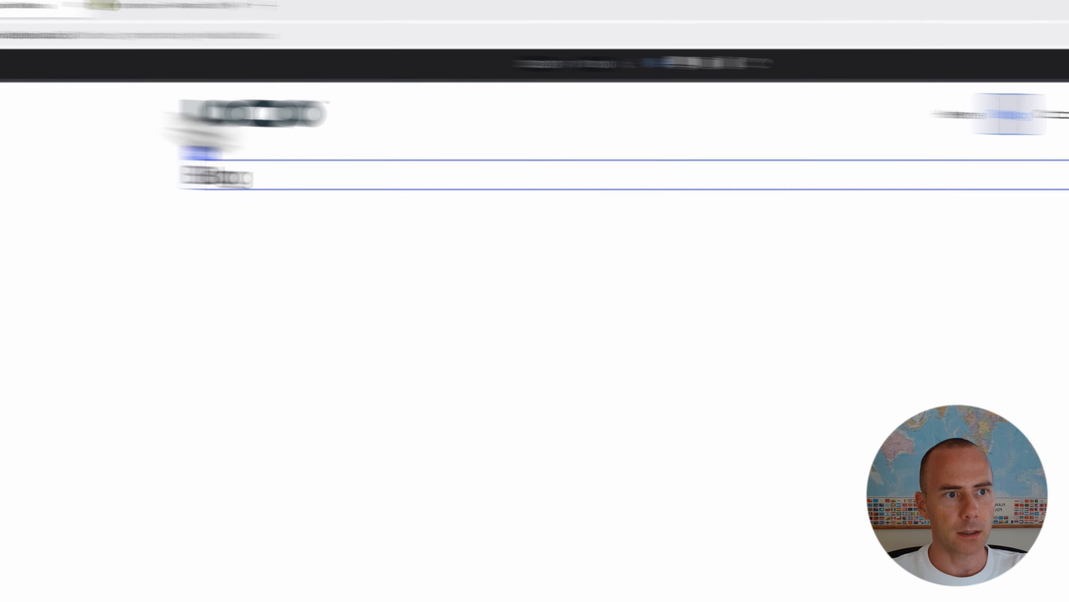
left_click(84, 75)
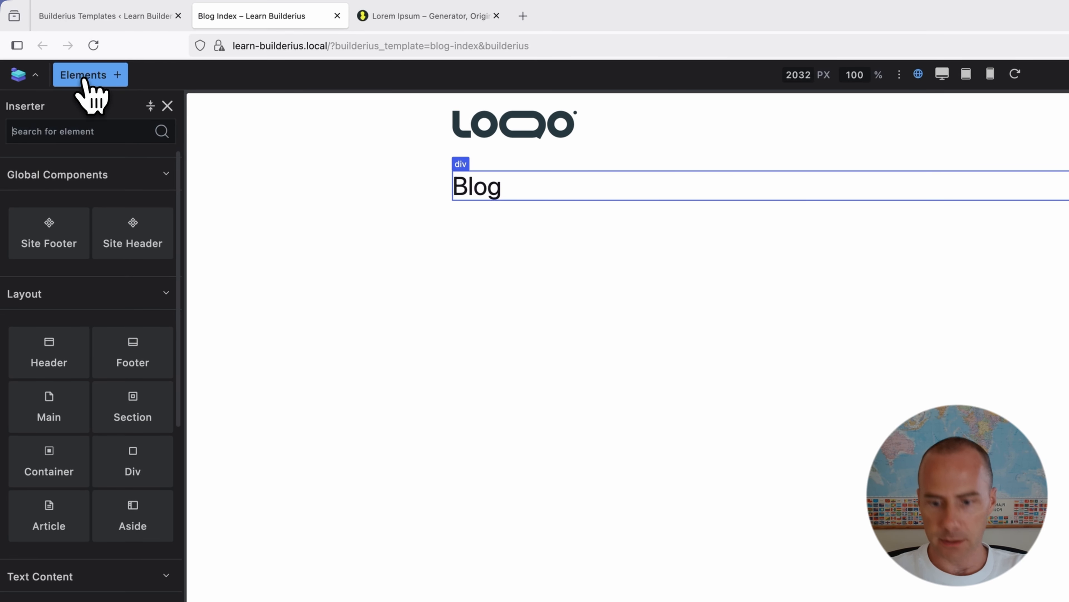
type("coll")
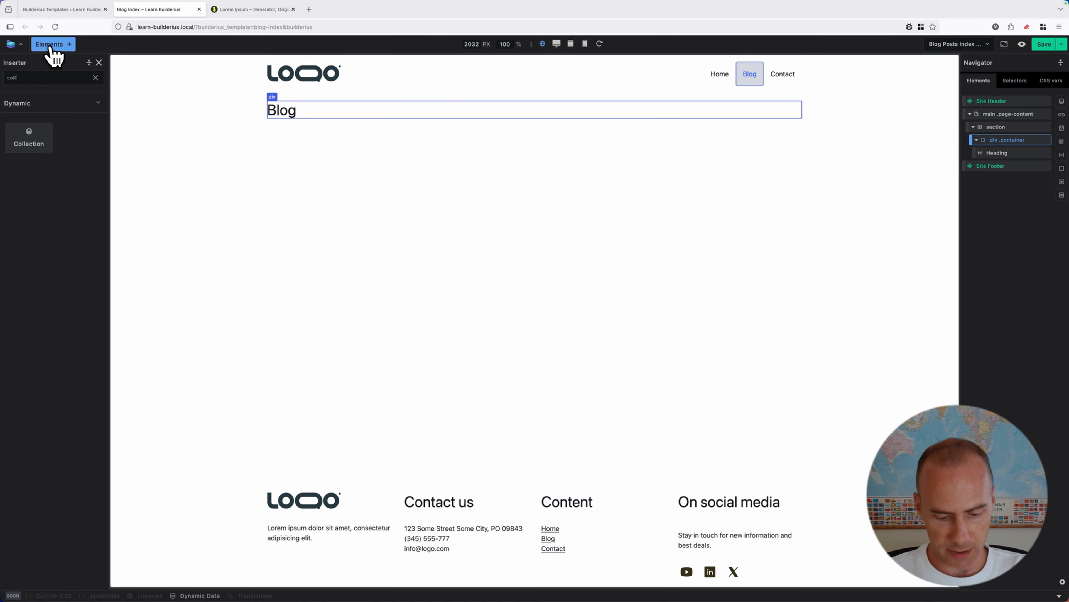
key("Return")
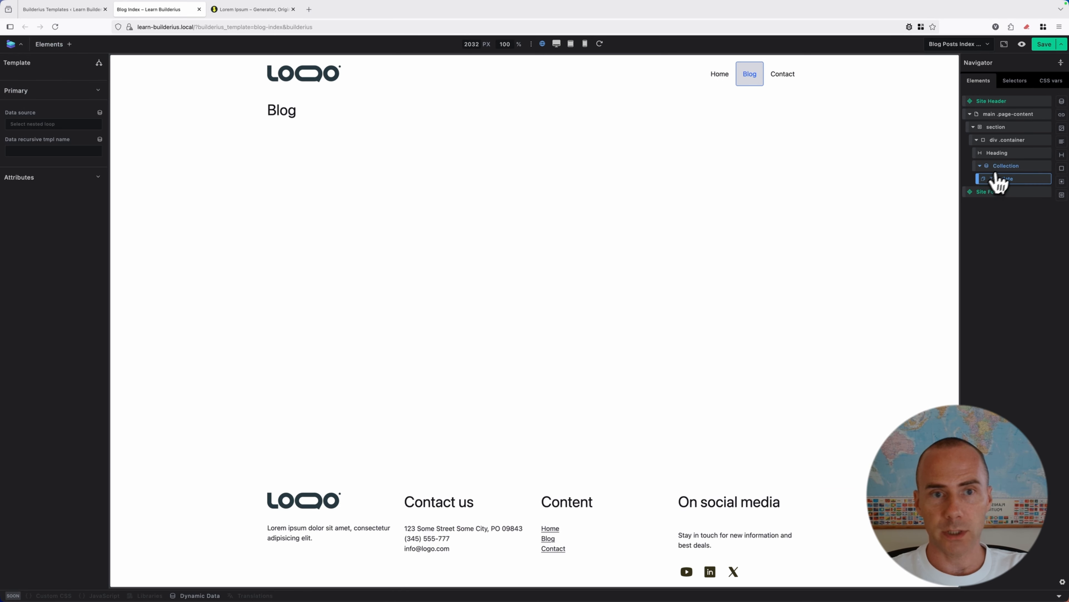
- Set the Collection's data source to the archive's dynamic Posts Query Posts tag
left_click(1006, 165)
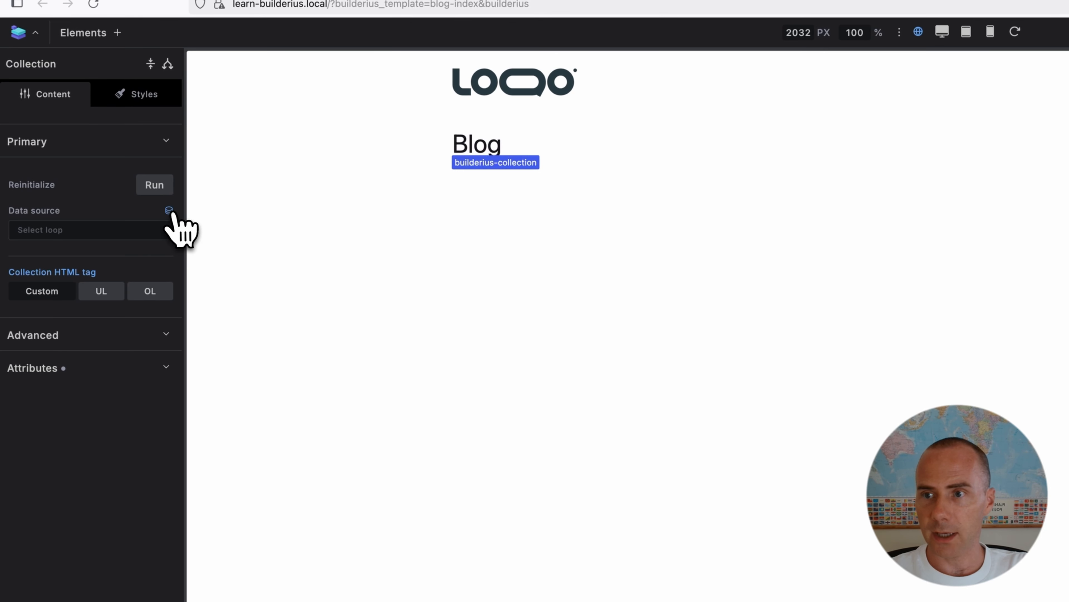
left_click(170, 211)
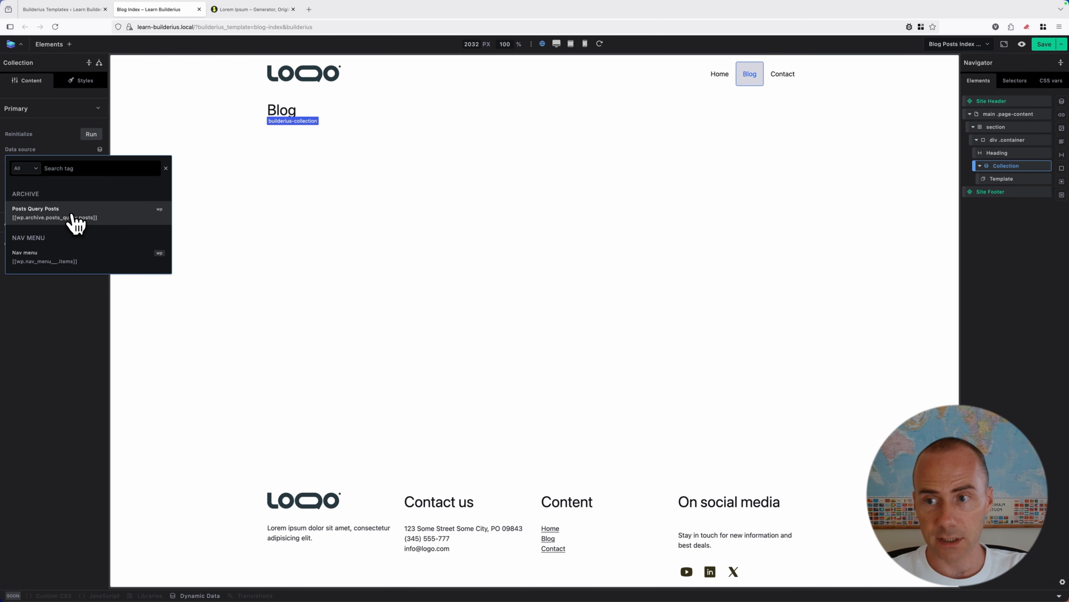
left_click(64, 216)
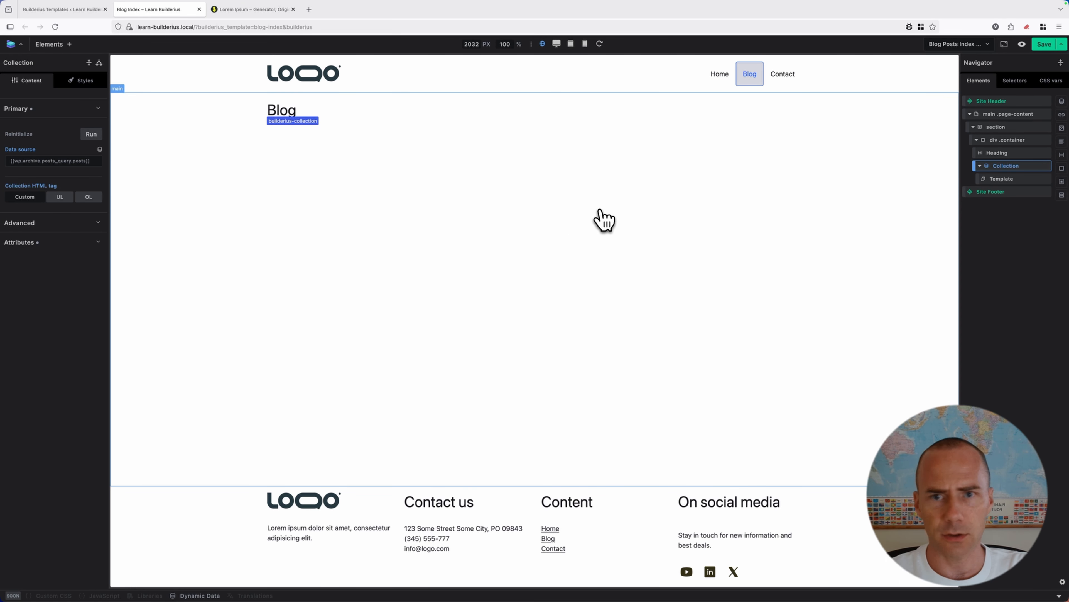
- Insert a div into the Collection's Template element and add a heading inside that div
left_click(1005, 179)
left_click(70, 45)
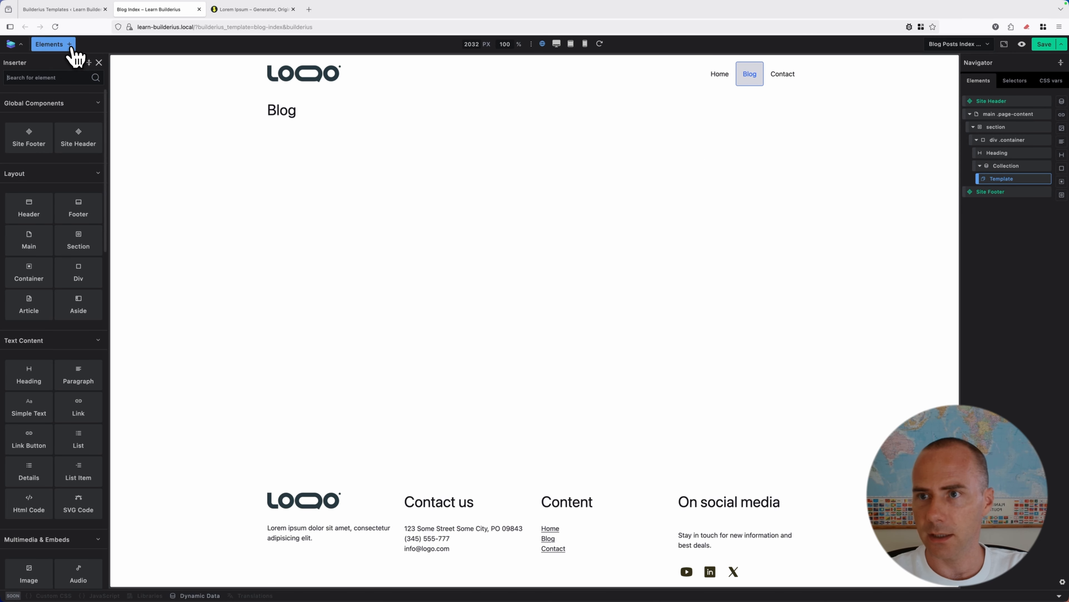
type("div")
left_click(29, 137)
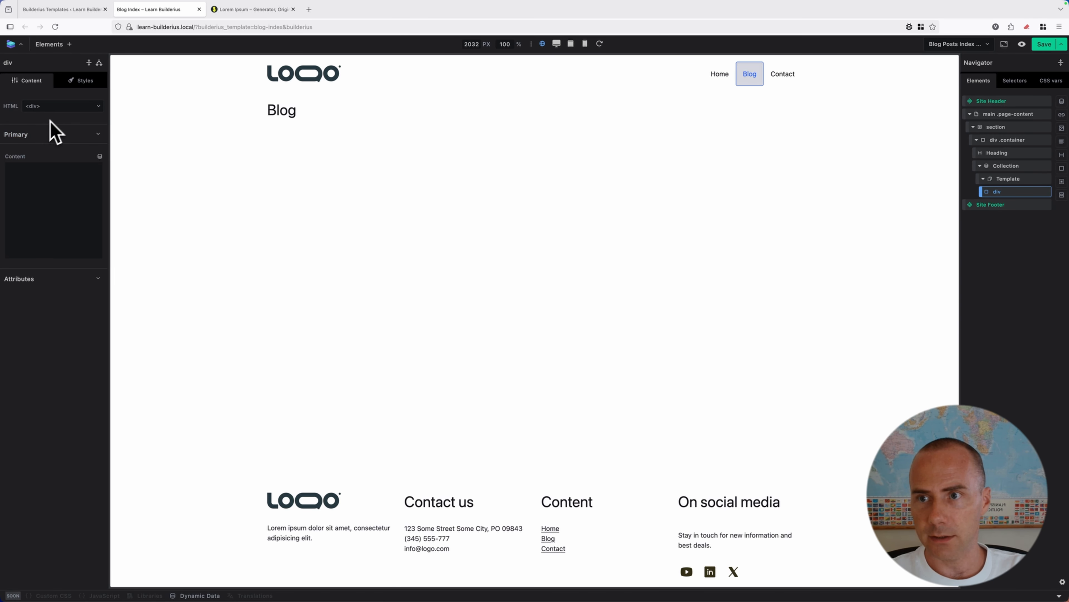
left_click(69, 45)
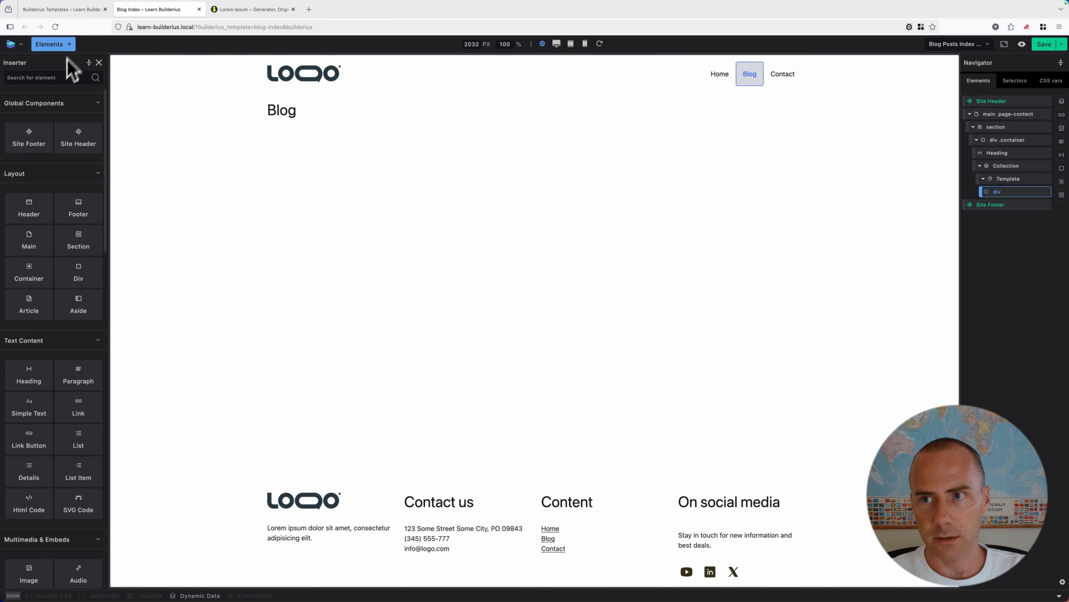
type("headi")
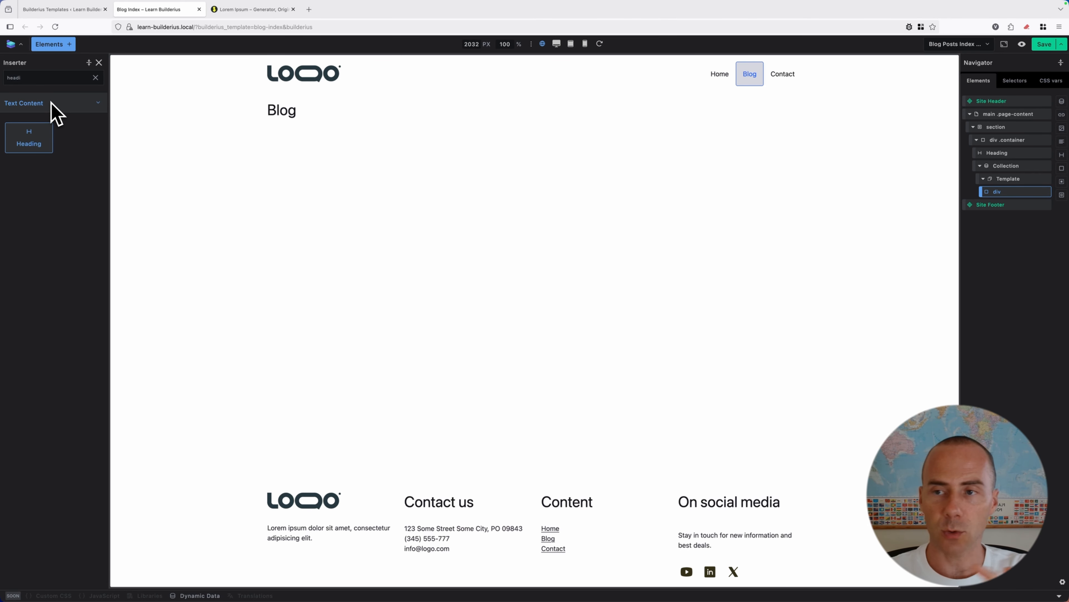
key("Return")
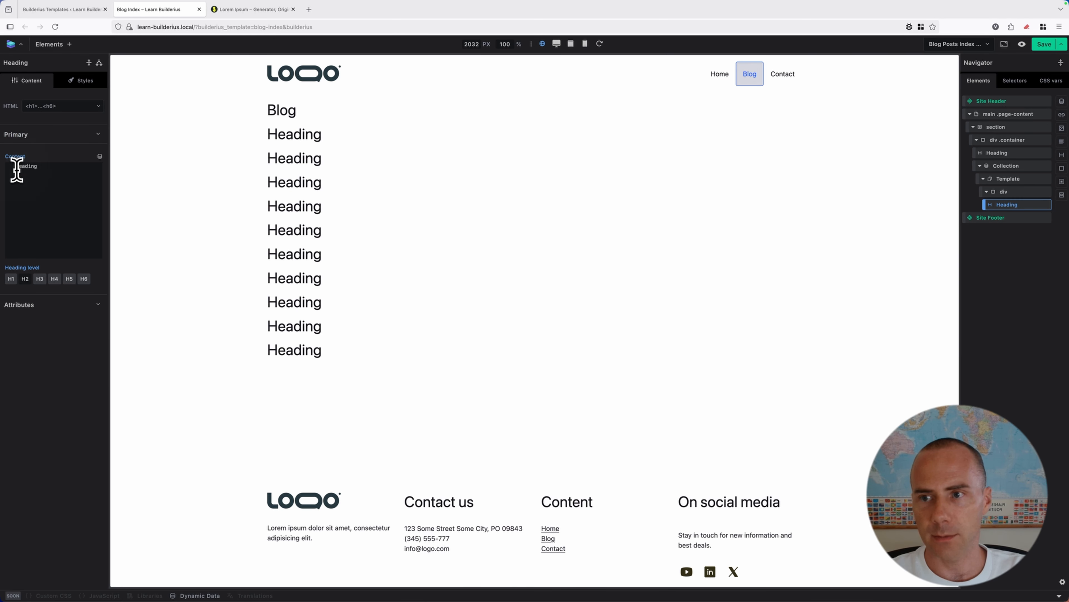
- Replace the placeholder text of the heading in the loop with the dynamic Post Title tag {{post_title}}
left_click(32, 174)
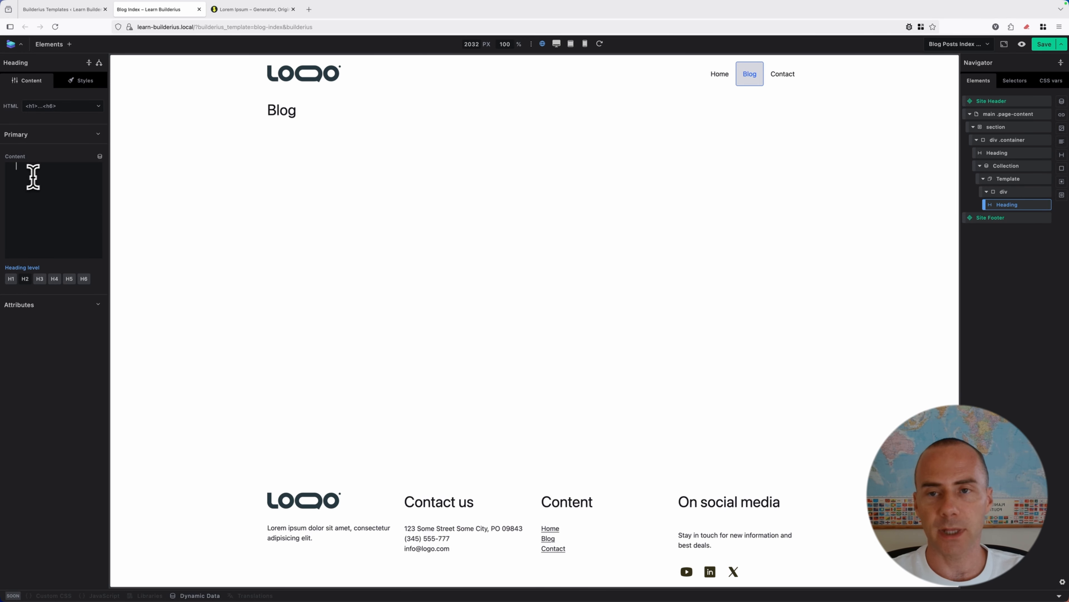
left_click(100, 156)
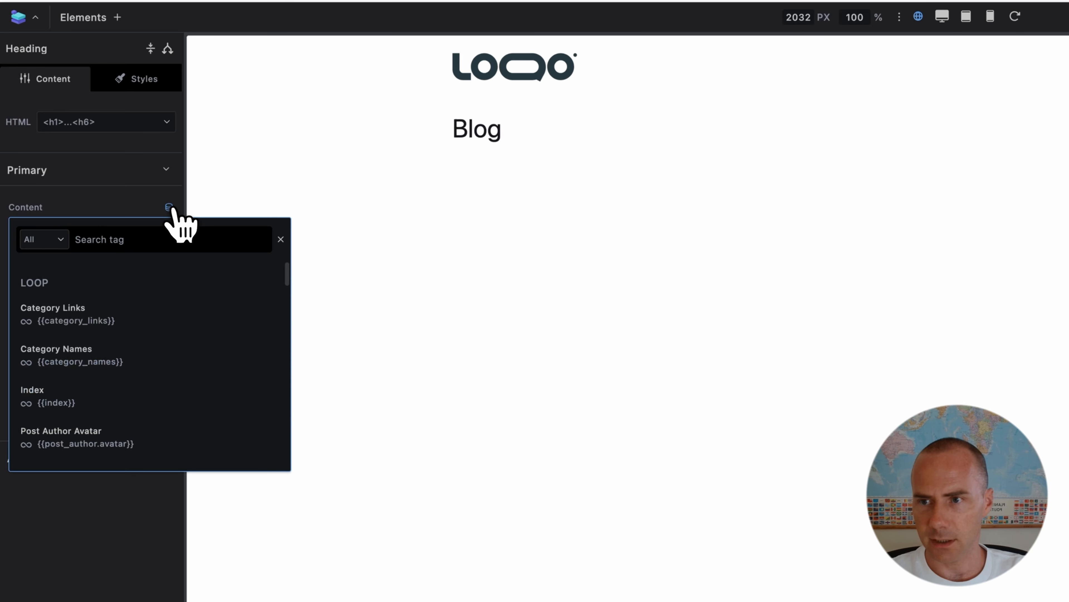
type("titl")
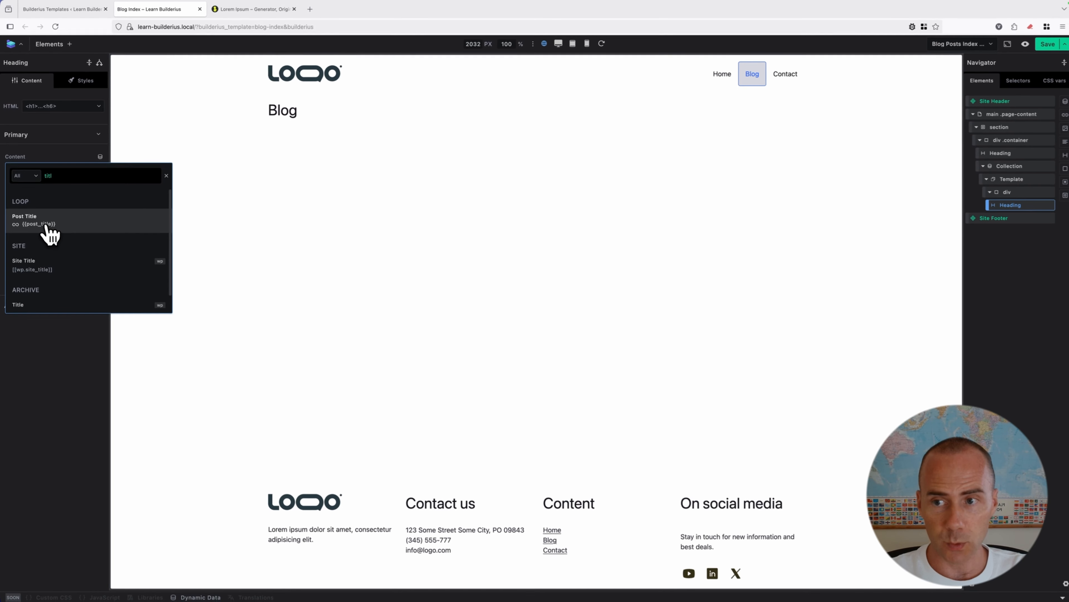
left_click(46, 228)
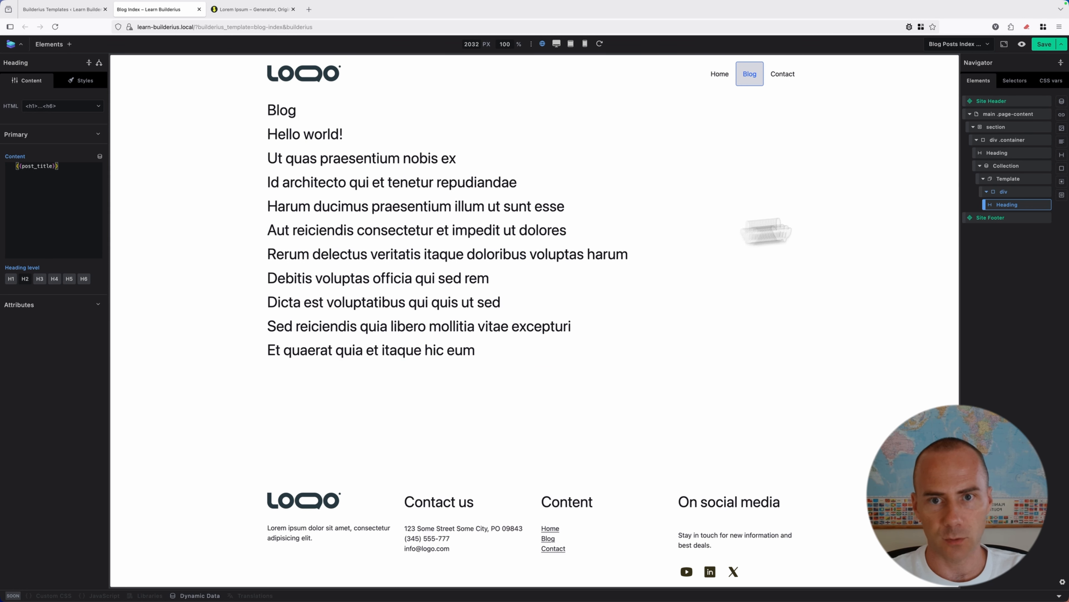
- Apply the global .card class to the div that wraps the post title heading
left_click(1003, 192)
left_click(84, 80)
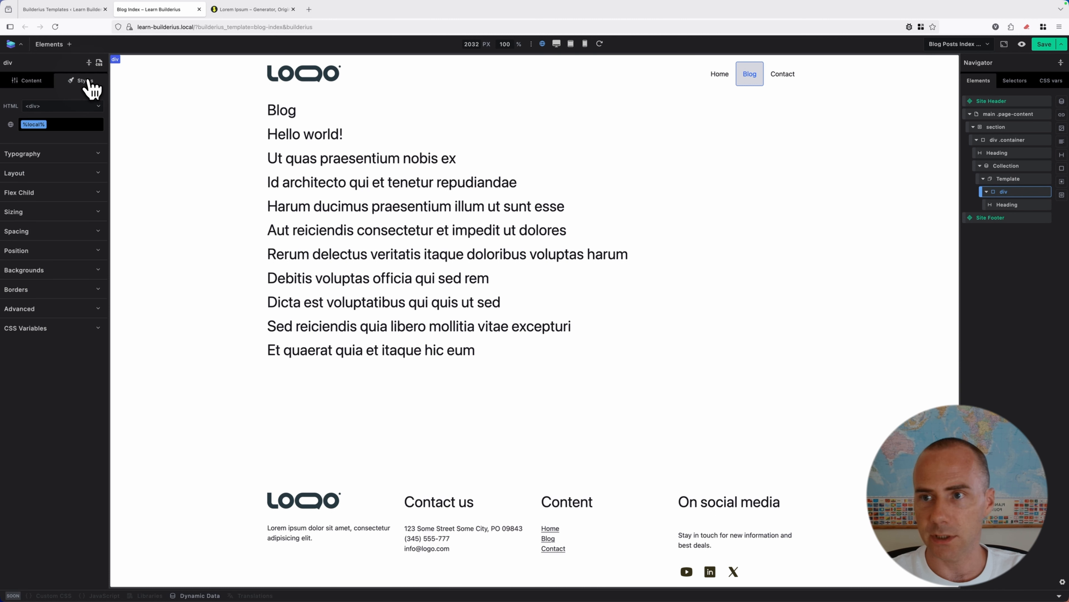
left_click(78, 132)
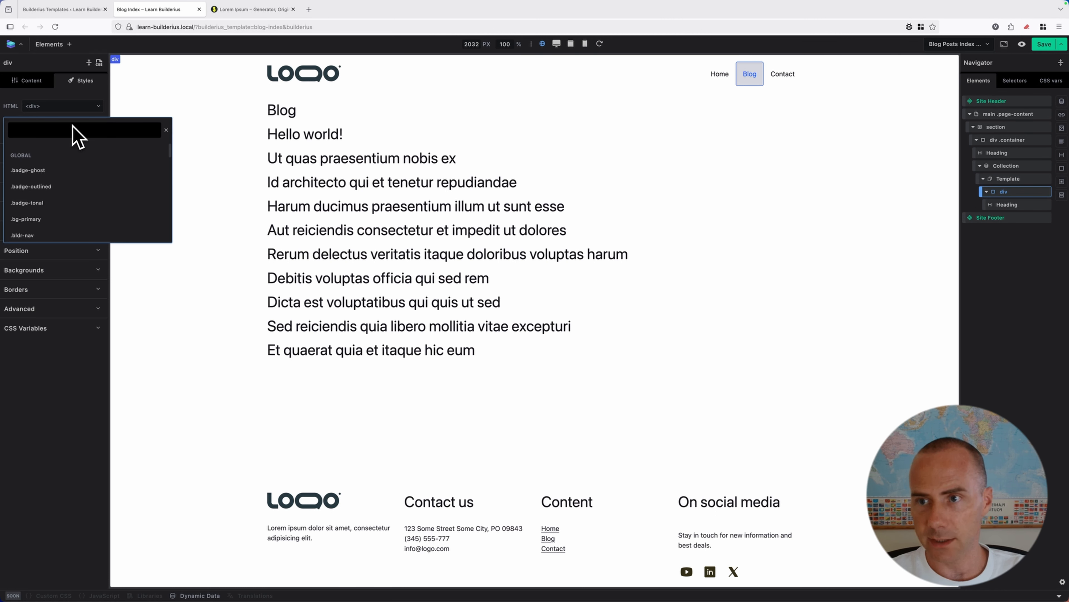
type("card")
key("Tab")
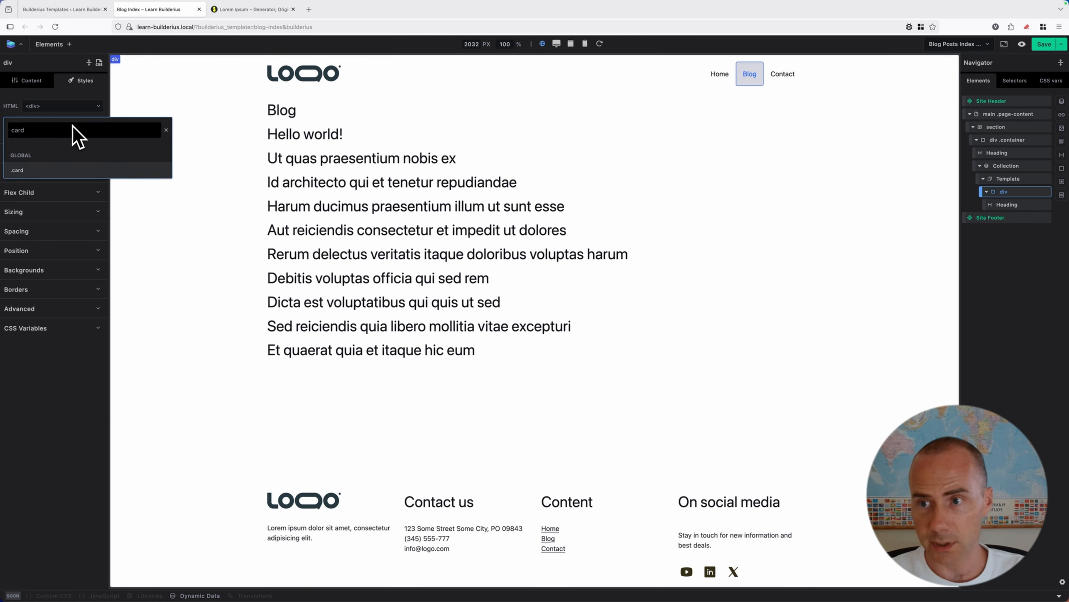
key("Return")
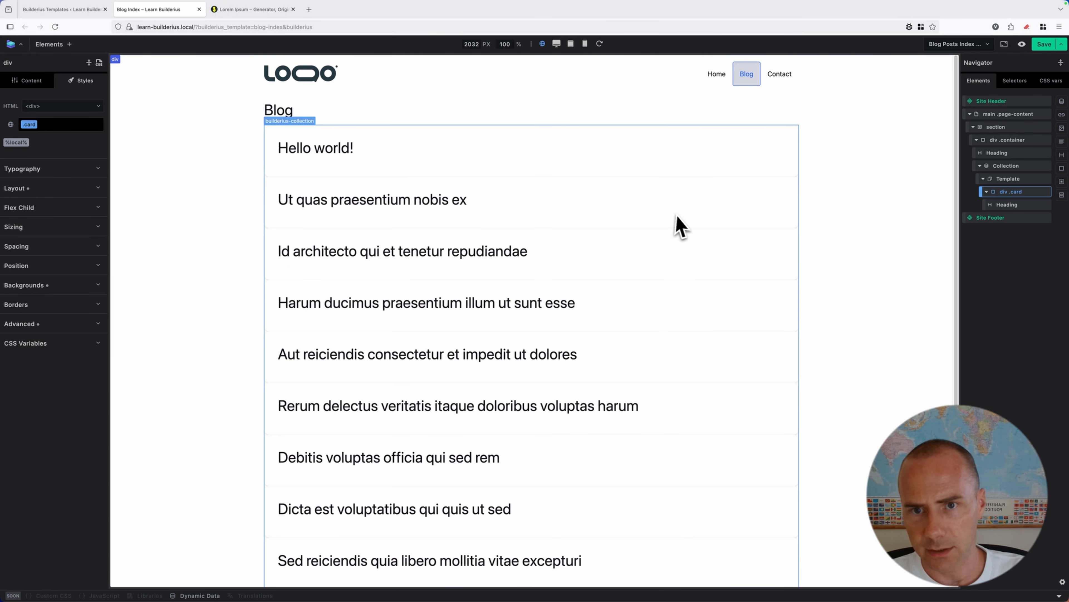
- Set the Collection element's layout display to Flex
left_click(1008, 168)
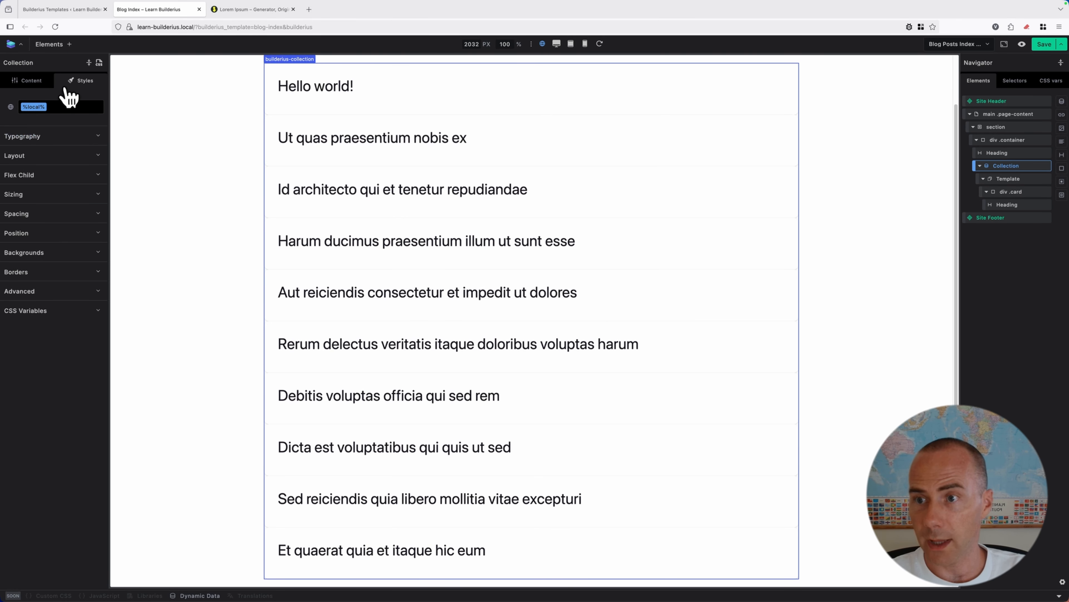
left_click(52, 157)
left_click(26, 190)
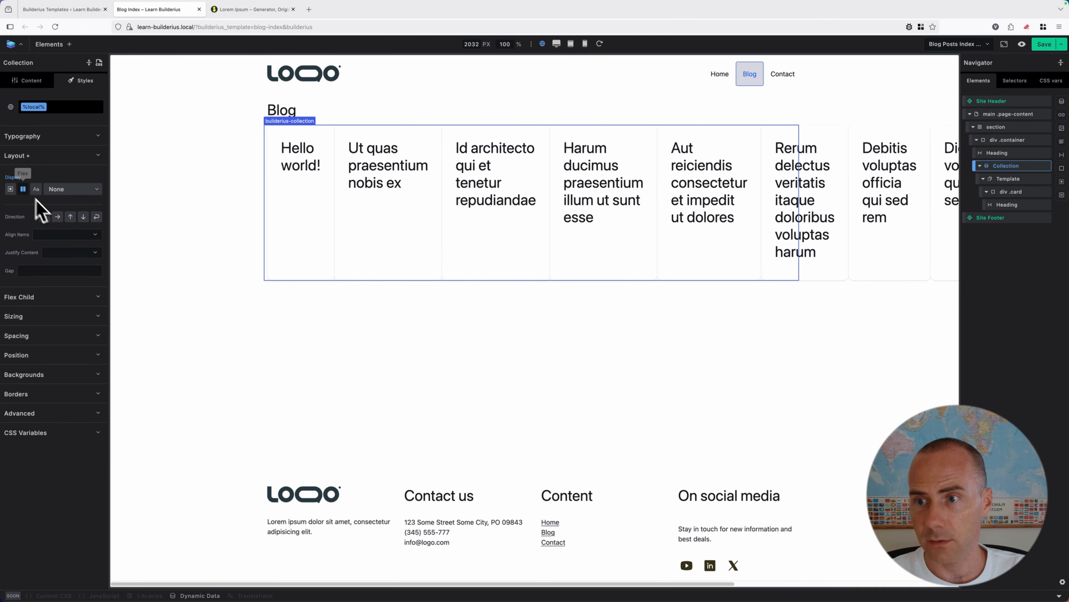
- Set the Collection's flex direction to Column and its gap to the CSS variable --spacing--2xl
left_click(83, 217)
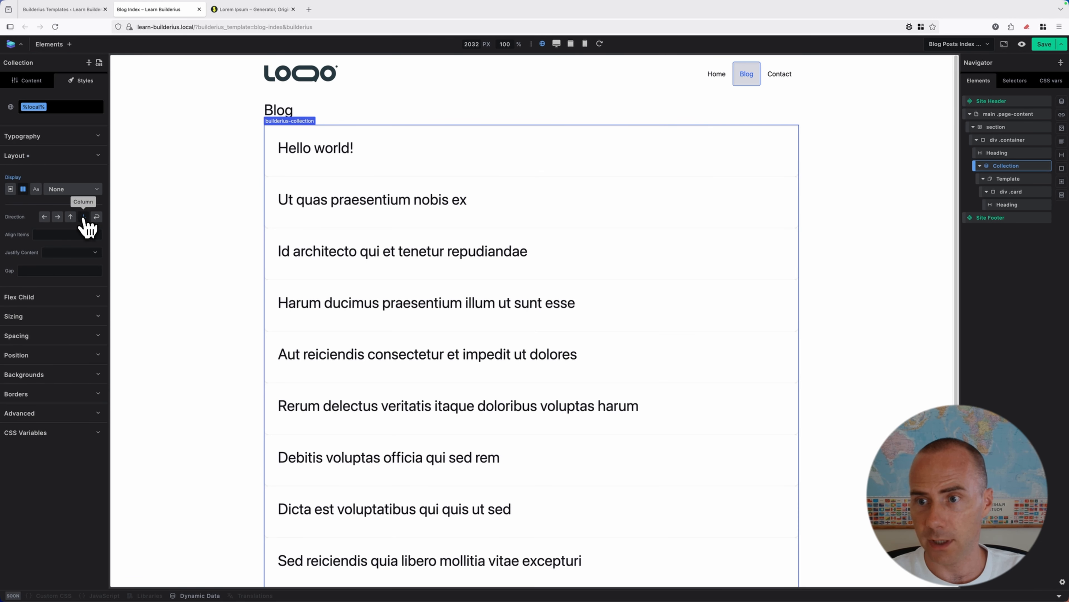
left_click(57, 271)
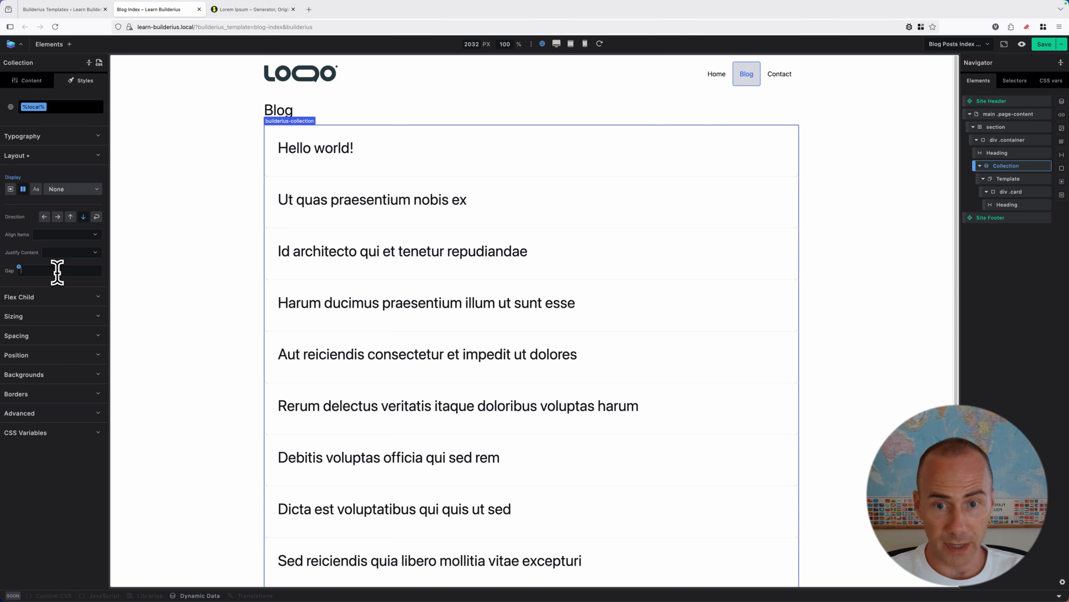
type("--")
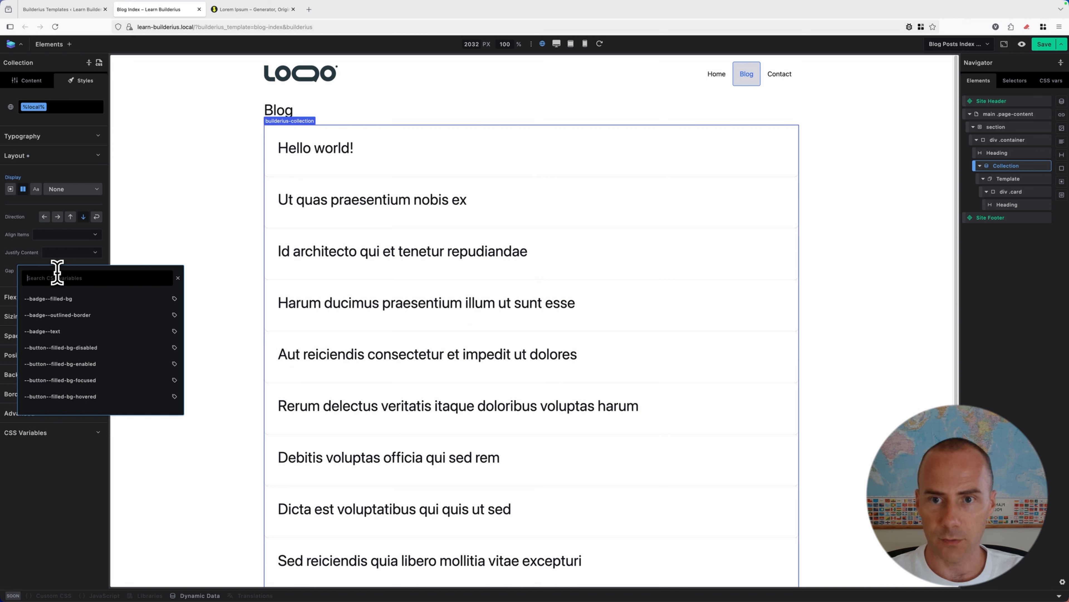
type("spac")
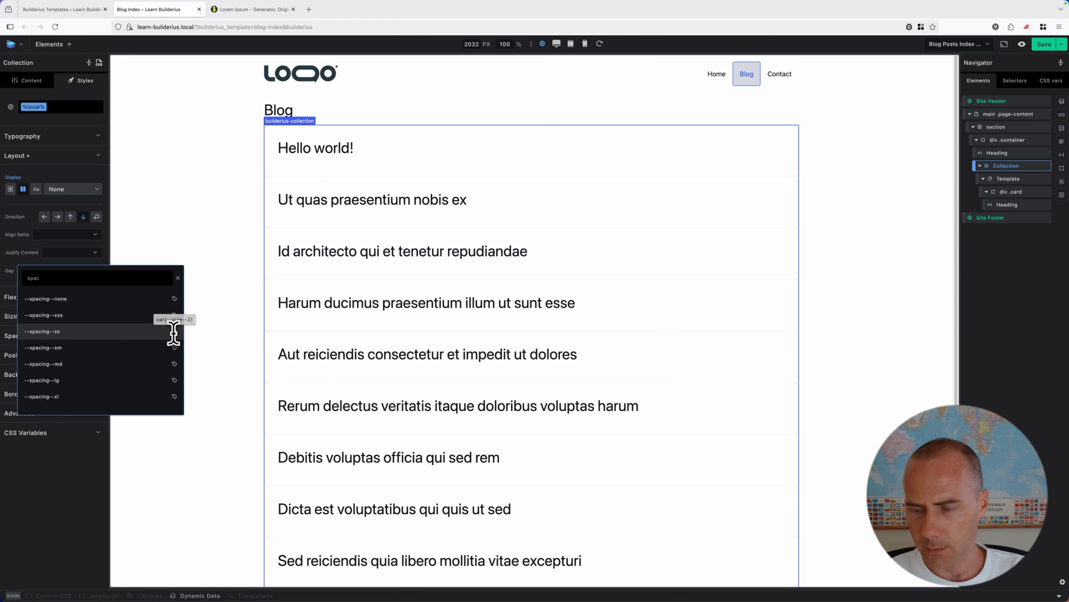
scroll(152, 367, "down", 1)
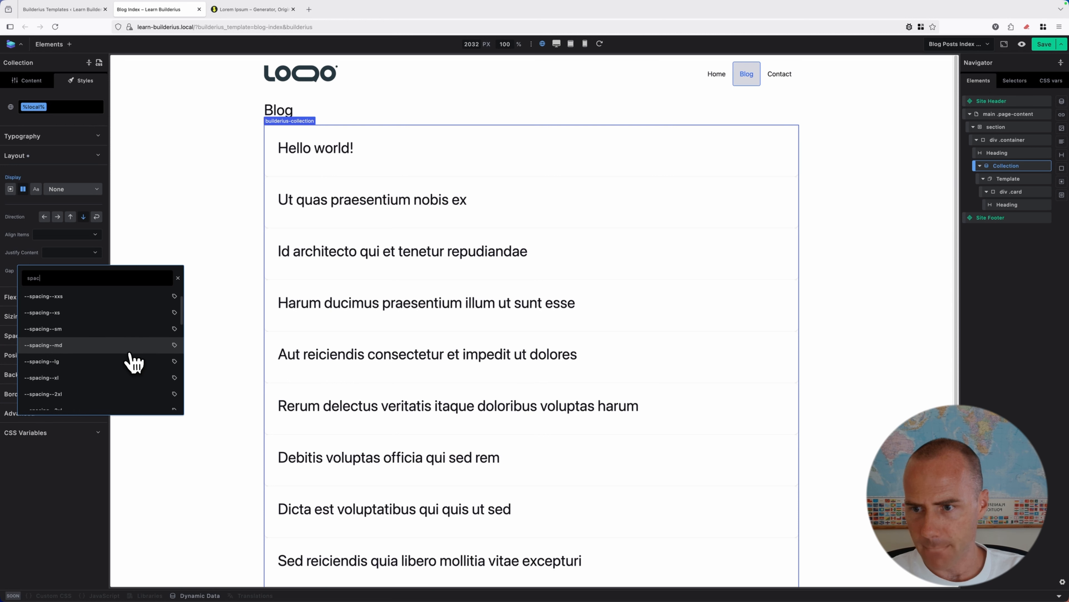
scroll(134, 361, "down", 2)
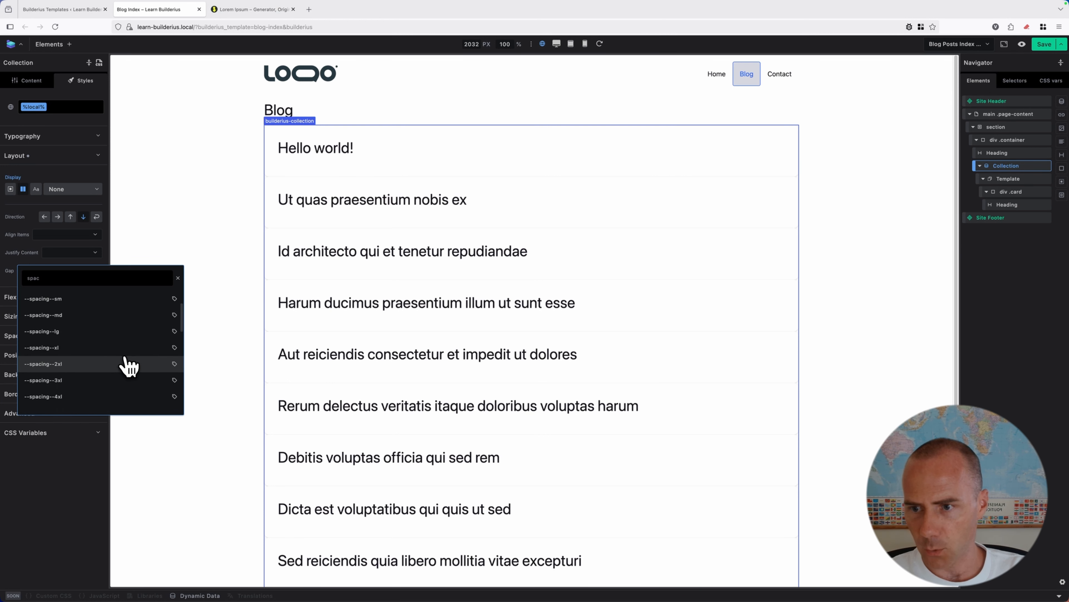
left_click(177, 365)
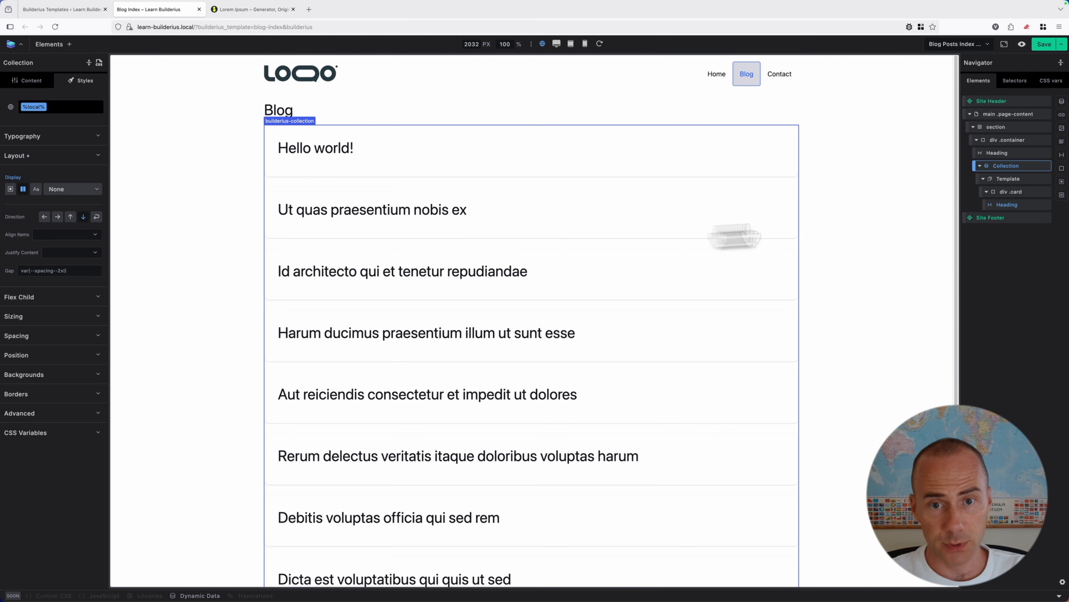
- Insert a div inside the .card div, below the post title heading
left_click(1023, 192)
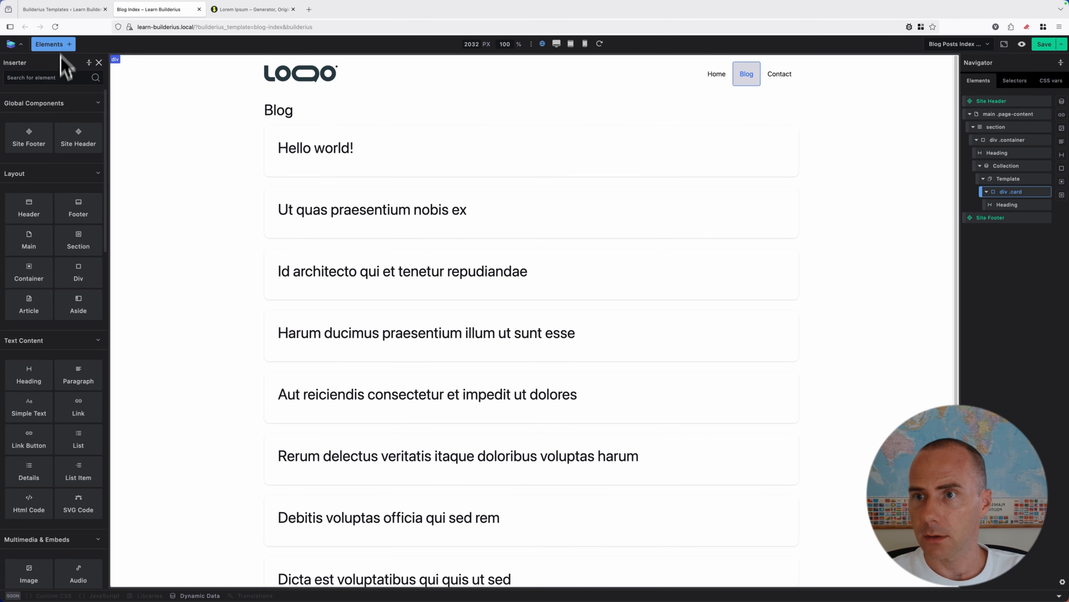
type("div")
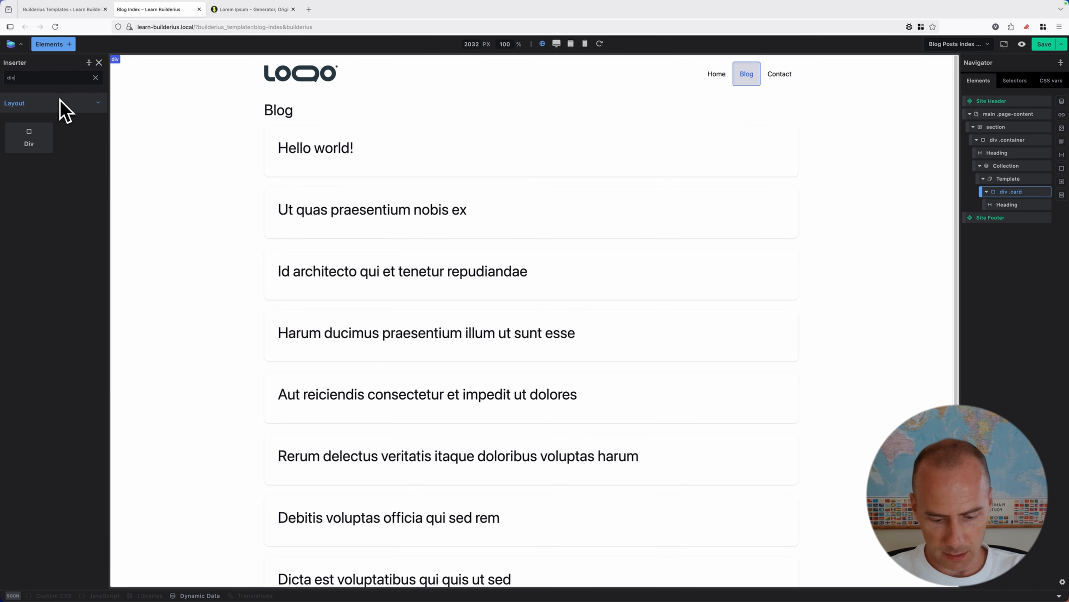
key("Return")
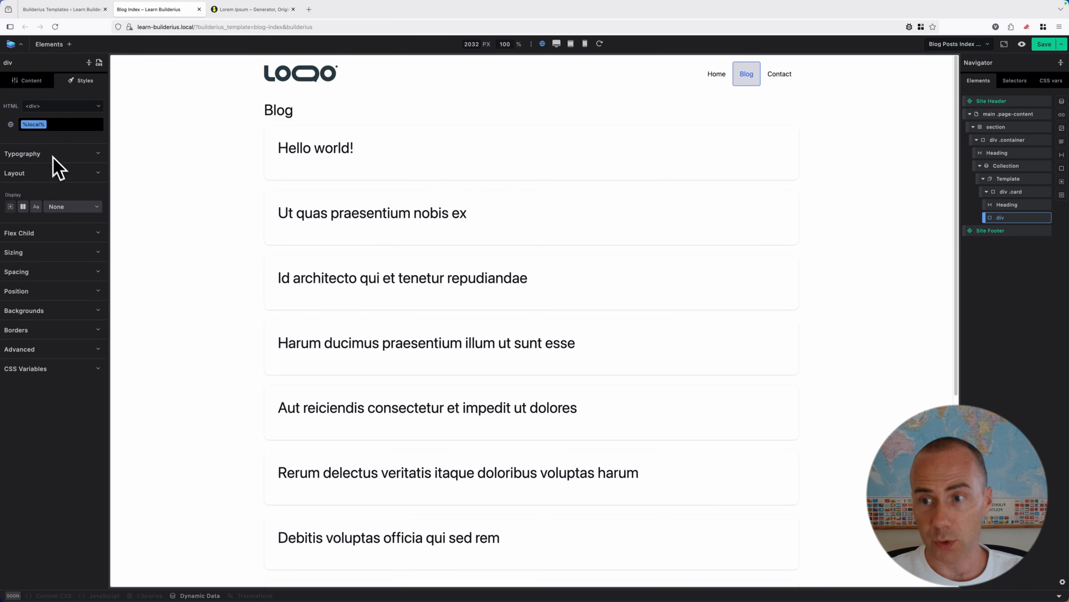
- Fill the new div's content with the dynamic Post Excerpt tag {{post_excerpt}} and check the excerpts down the page
left_click(28, 81)
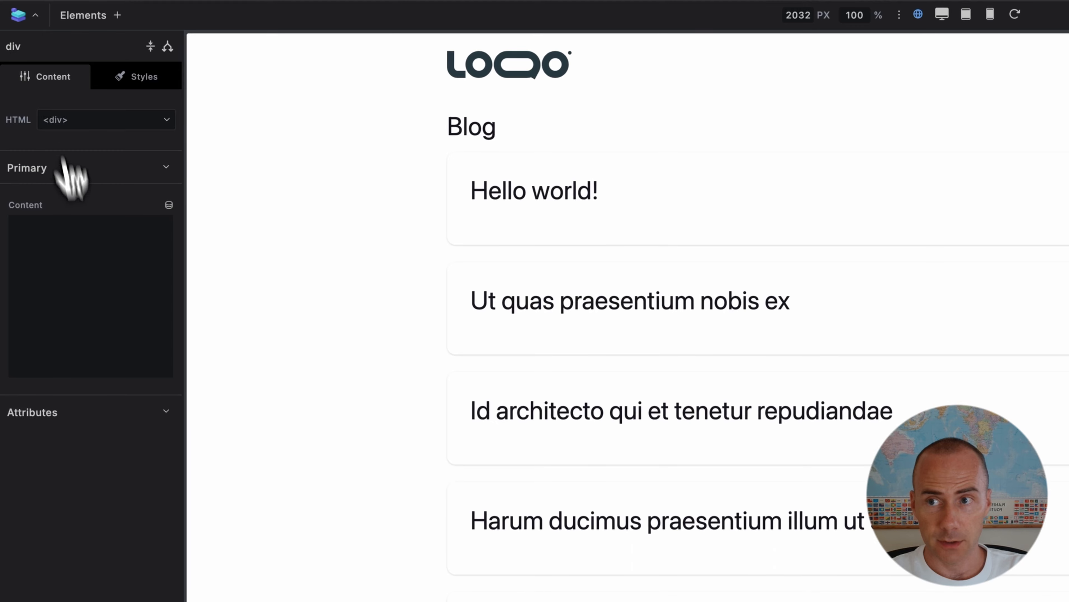
left_click(82, 239)
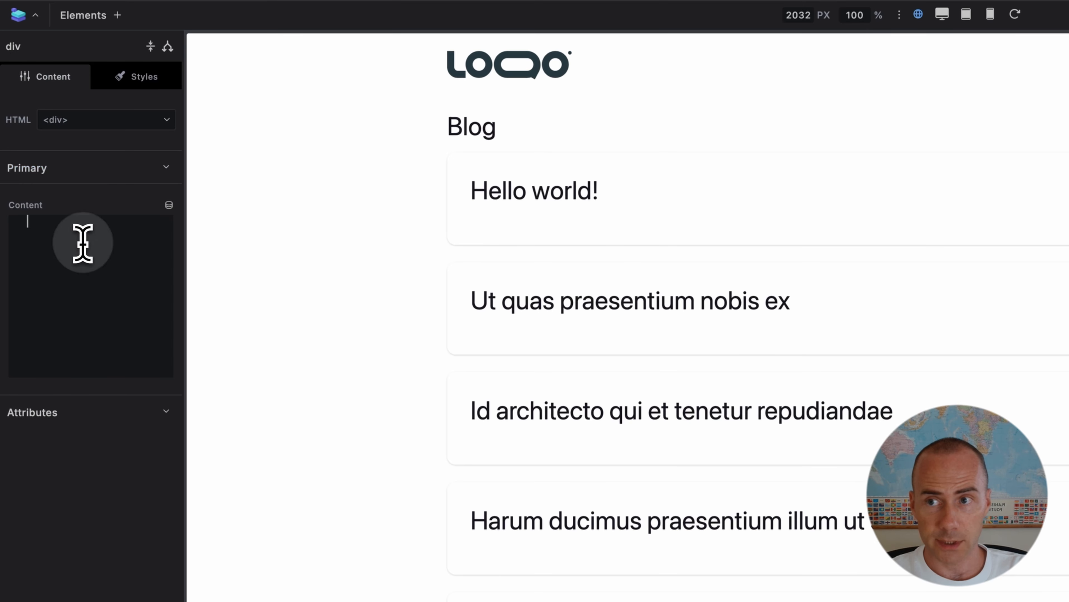
left_click(168, 205)
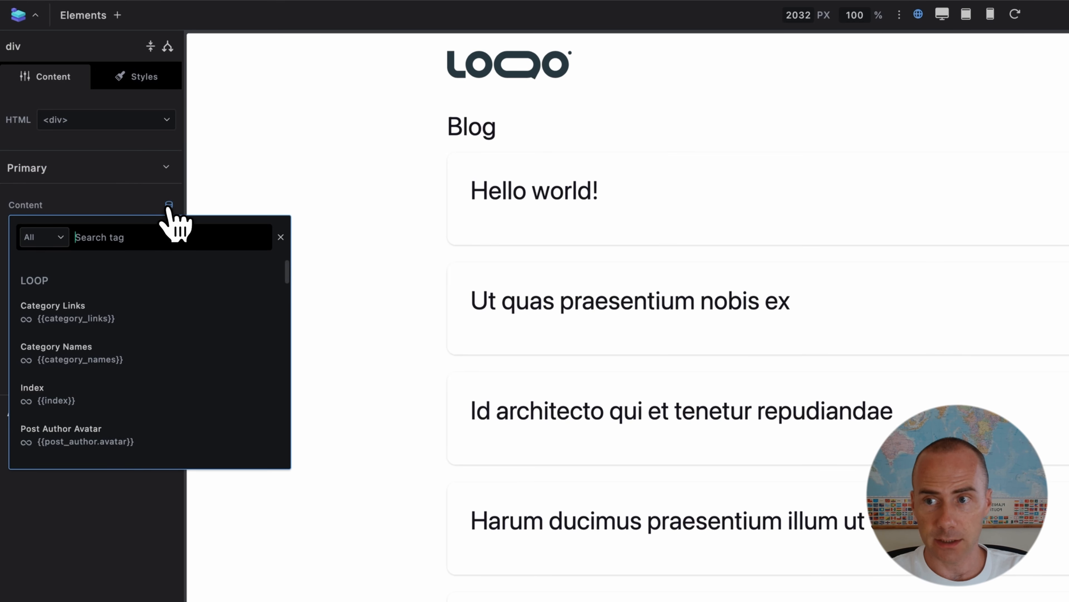
type("exce")
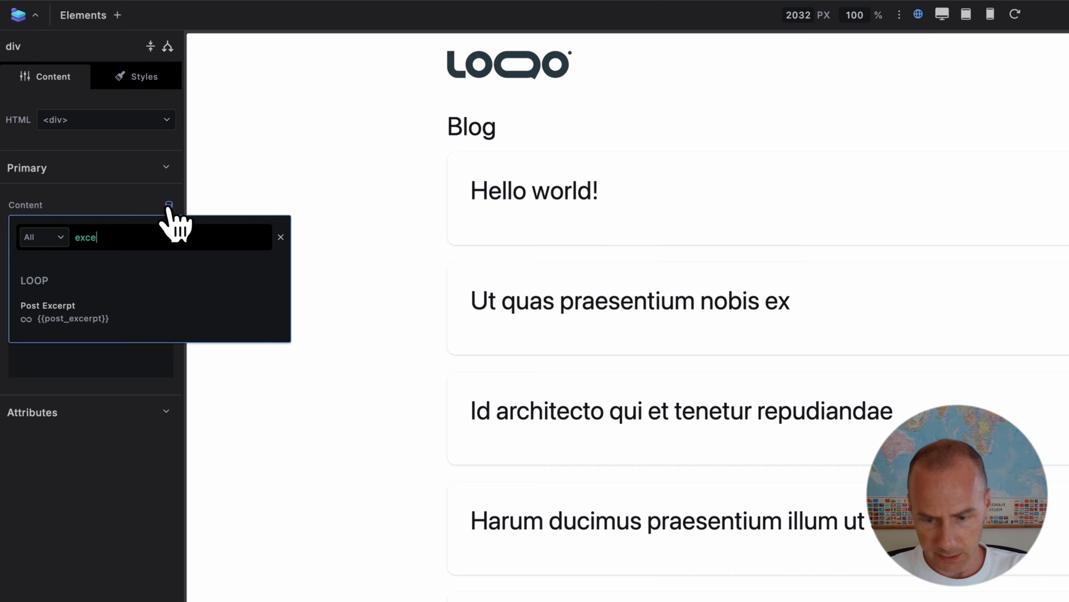
left_click(78, 312)
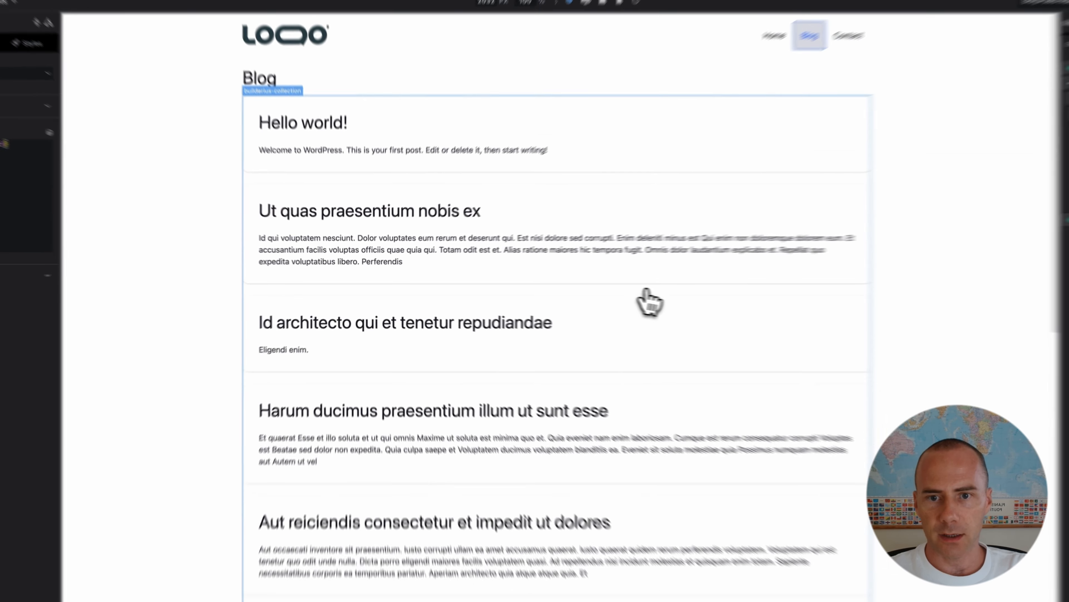
scroll(1045, 435, "down", 5)
scroll(615, 291, "down", 4)
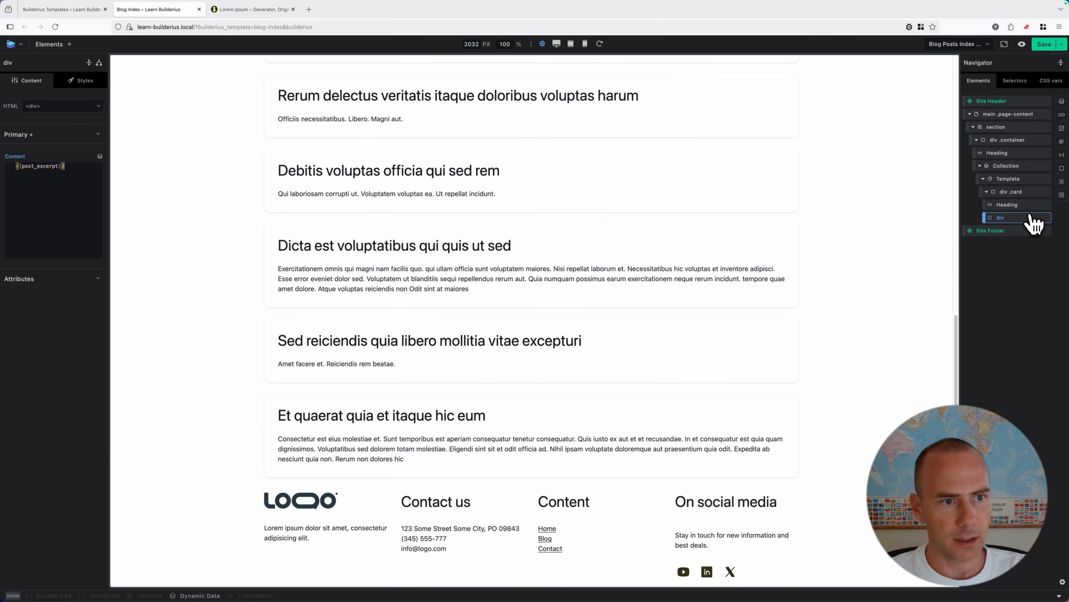
- Collapse the Collection in the element tree and set the .container div's local layout to Flex with Column direction
left_click(981, 166)
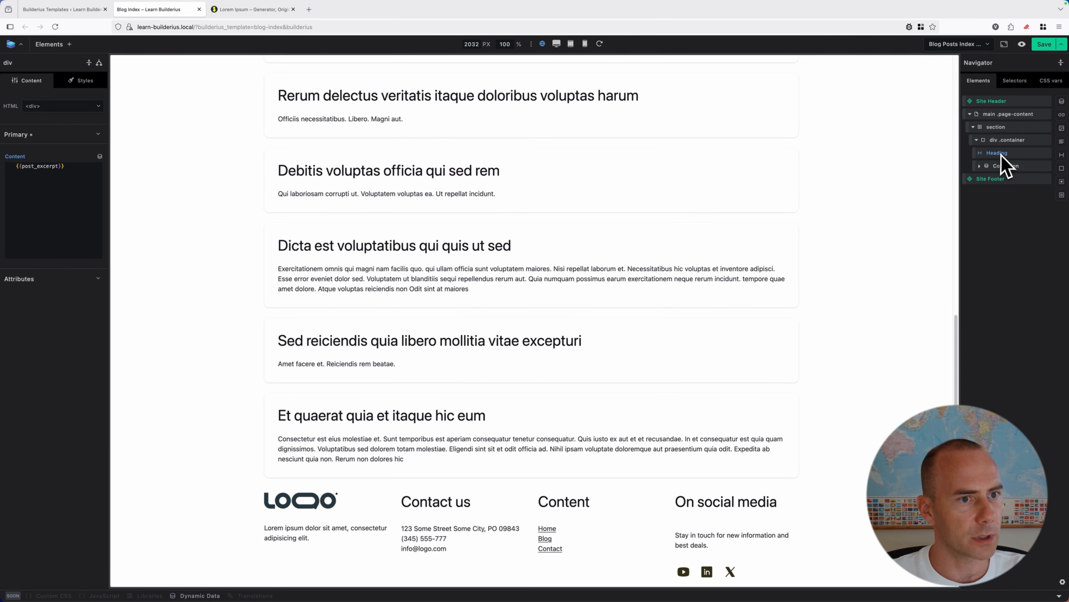
scroll(674, 213, "up", 10)
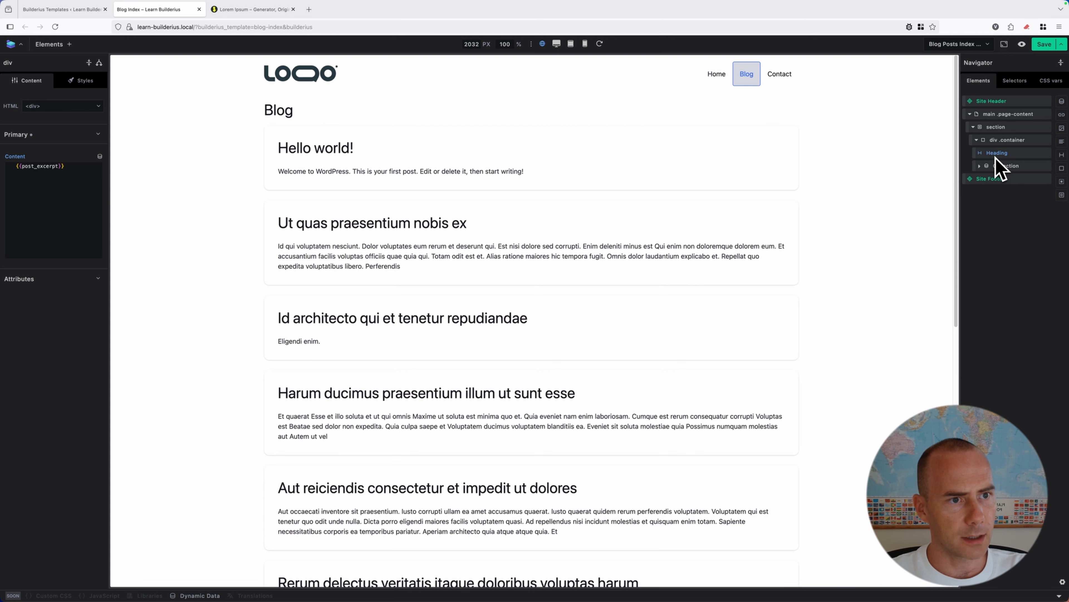
left_click(1009, 144)
scroll(637, 238, "up", 4)
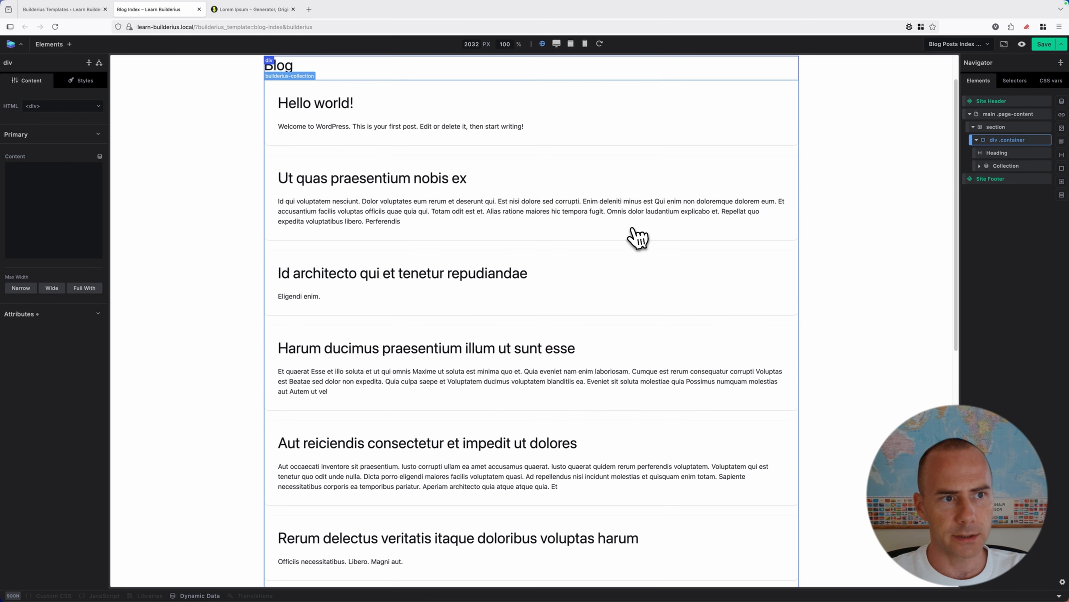
scroll(638, 238, "up", 1)
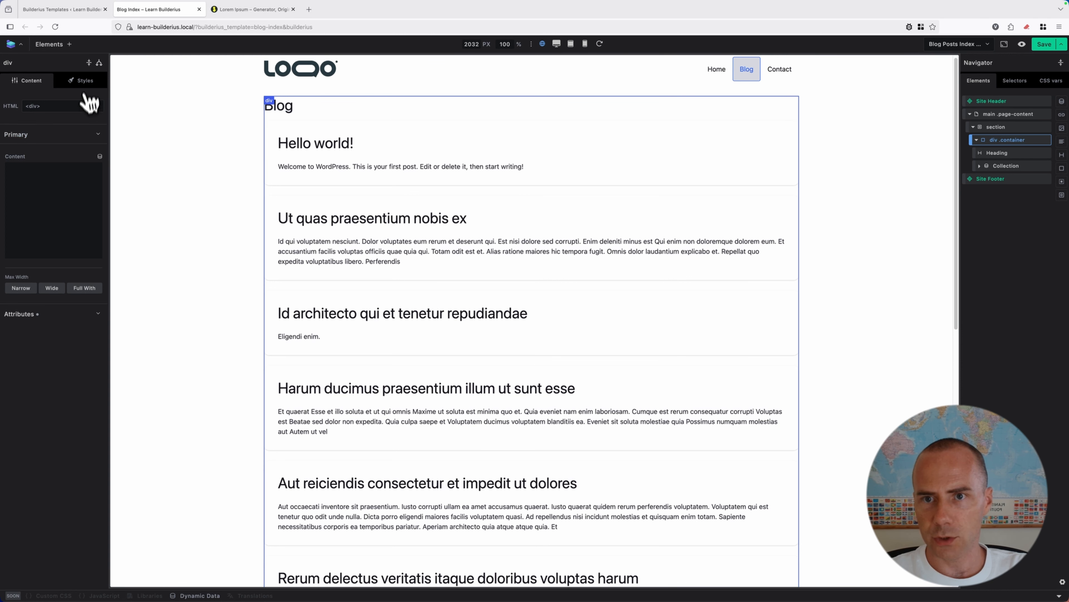
left_click(82, 81)
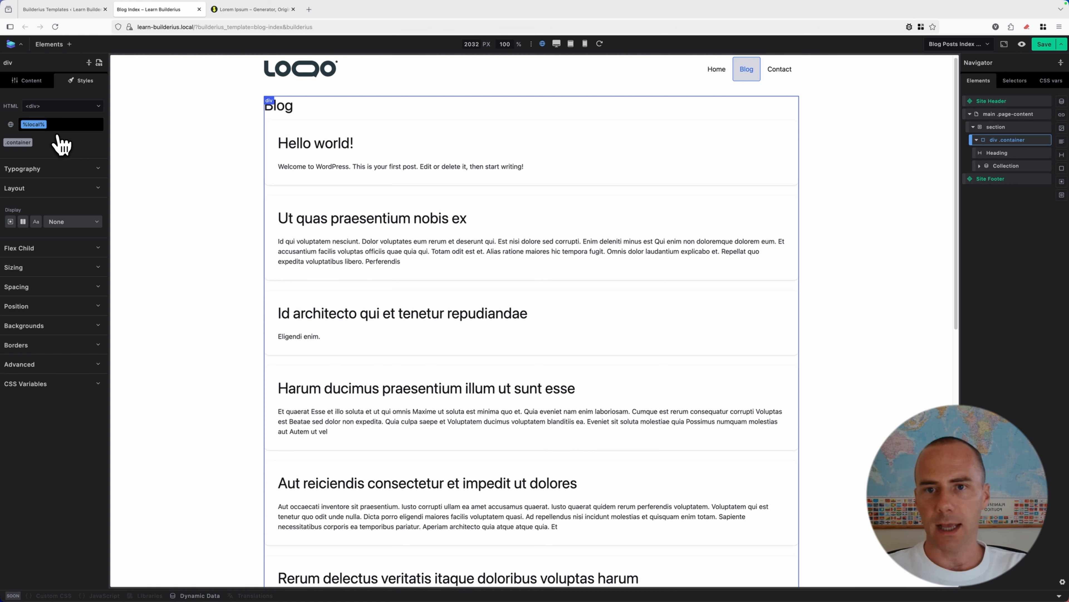
left_click(23, 222)
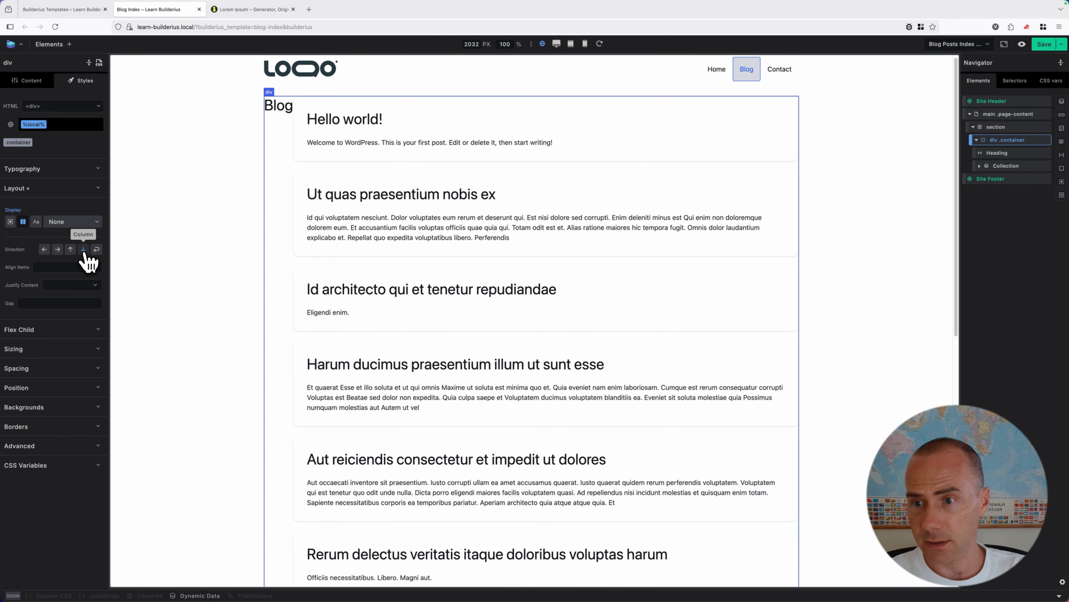
left_click(83, 250)
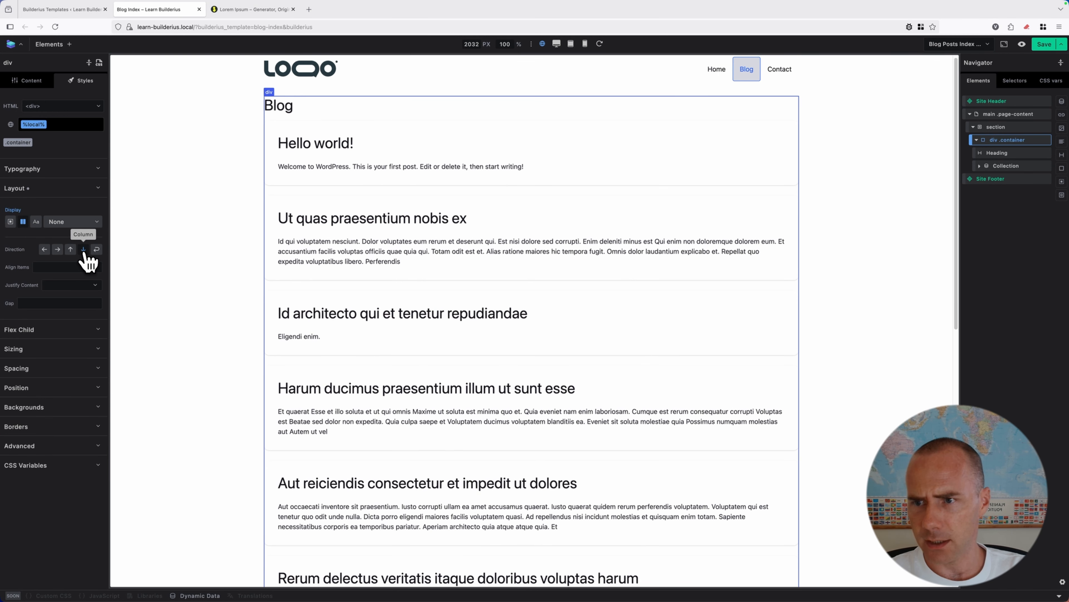
- Set the gap of the .container div to the CSS variable --spacing--2xl
left_click(54, 301)
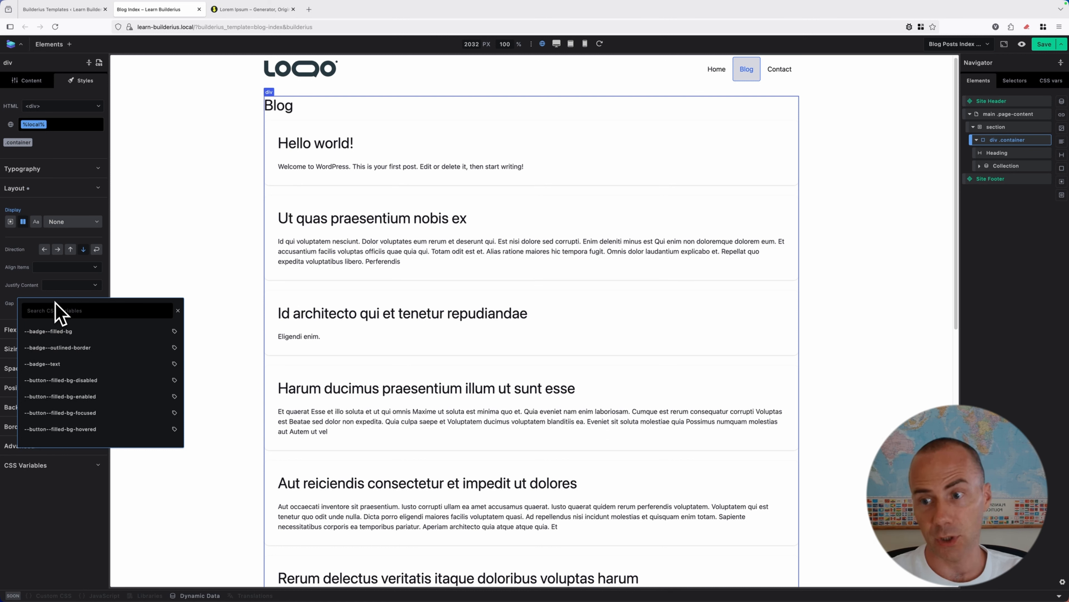
type("spacing")
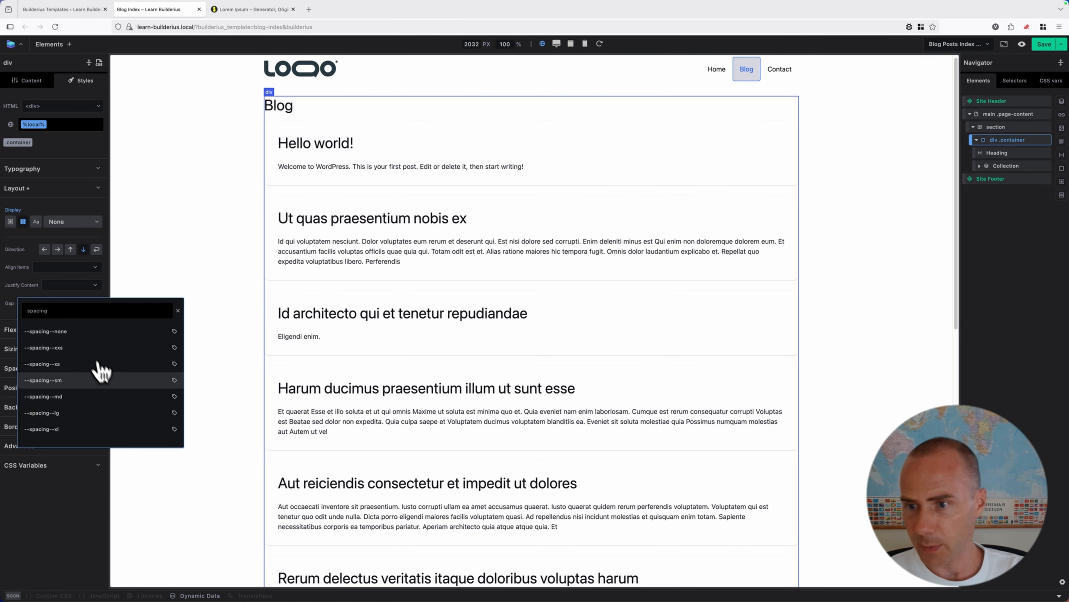
scroll(112, 382, "down", 3)
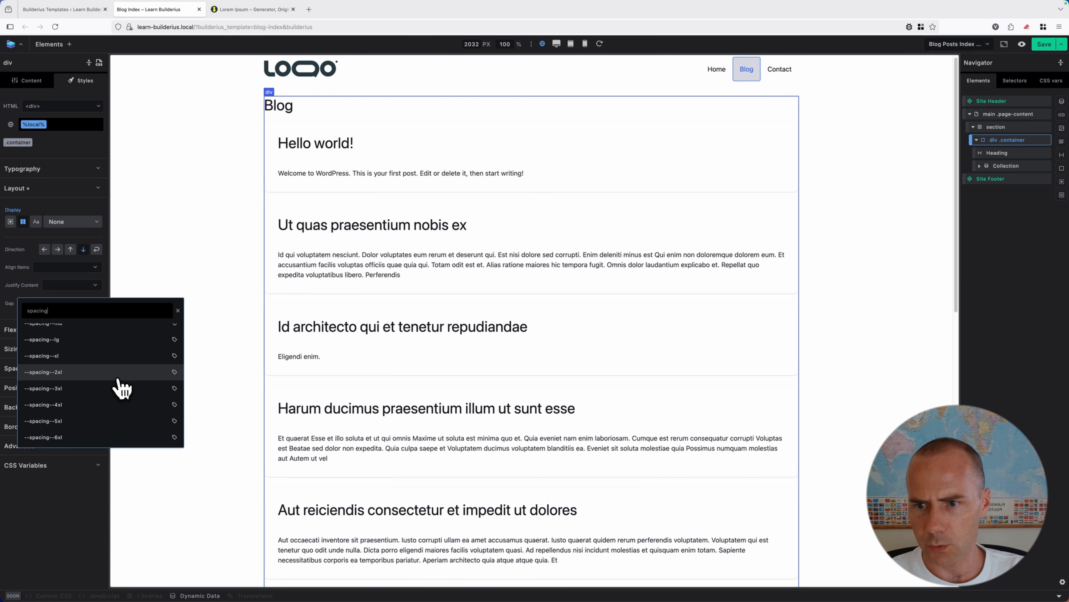
left_click(118, 376)
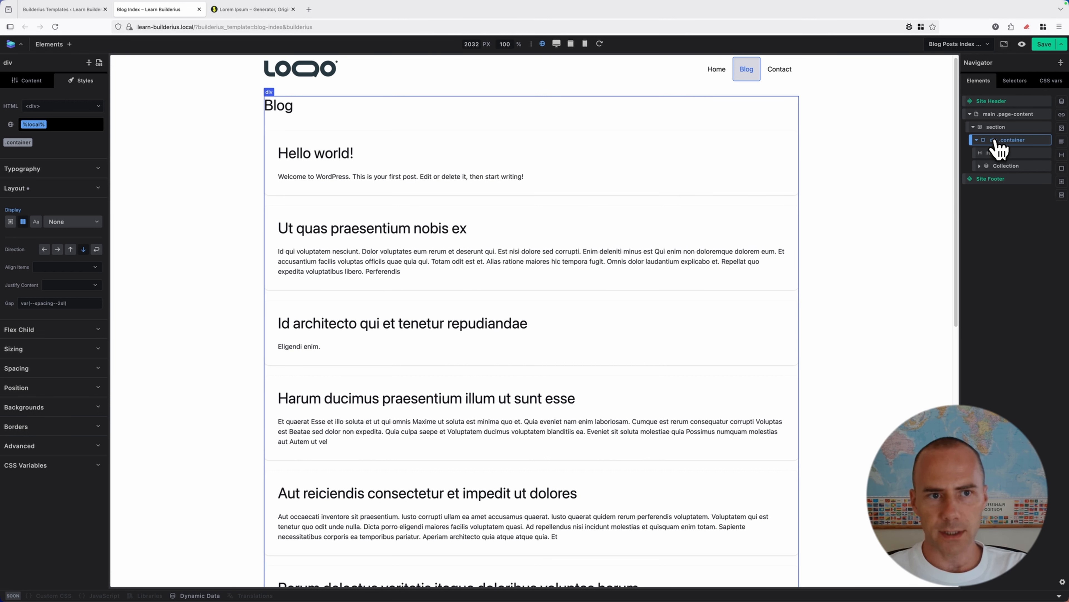
- Review the cards on the blog index, look at the full posts list in WordPress admin, and return to the Builderius editor
scroll(395, 186, "down", 10)
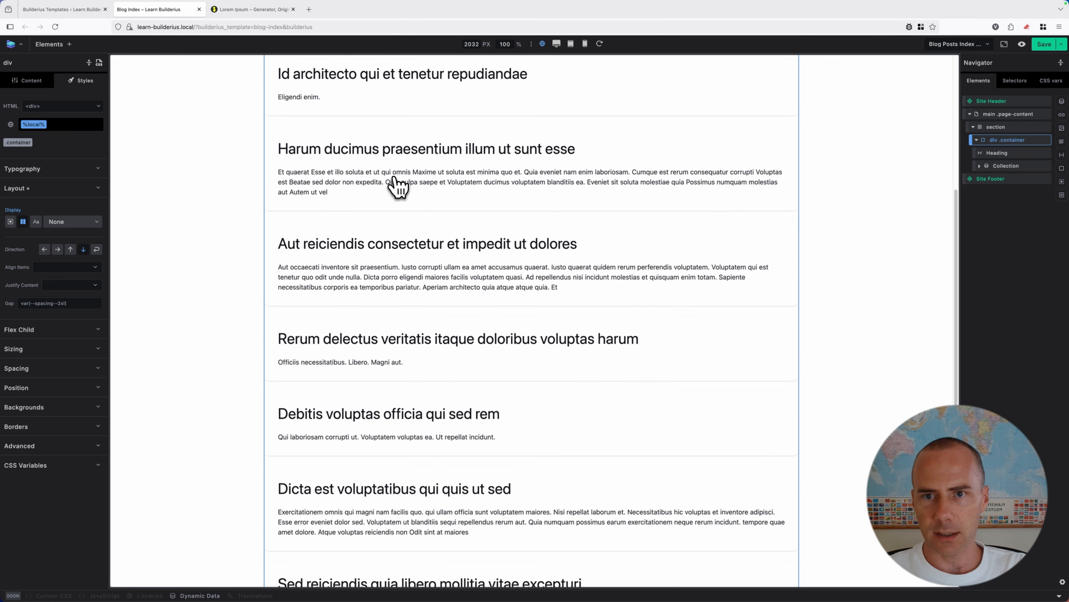
left_click(61, 9)
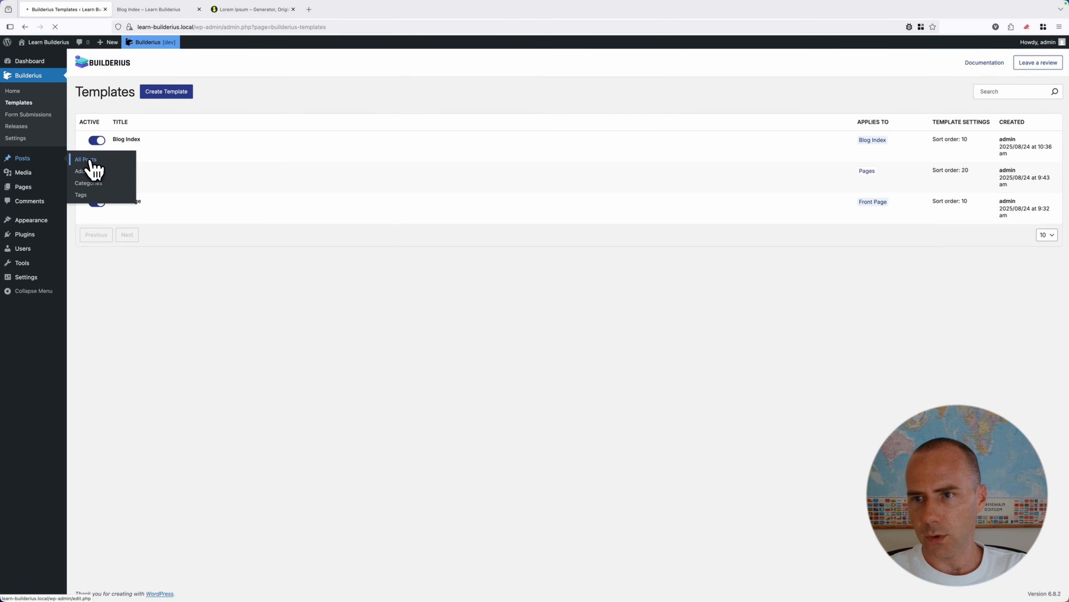
left_click(91, 162)
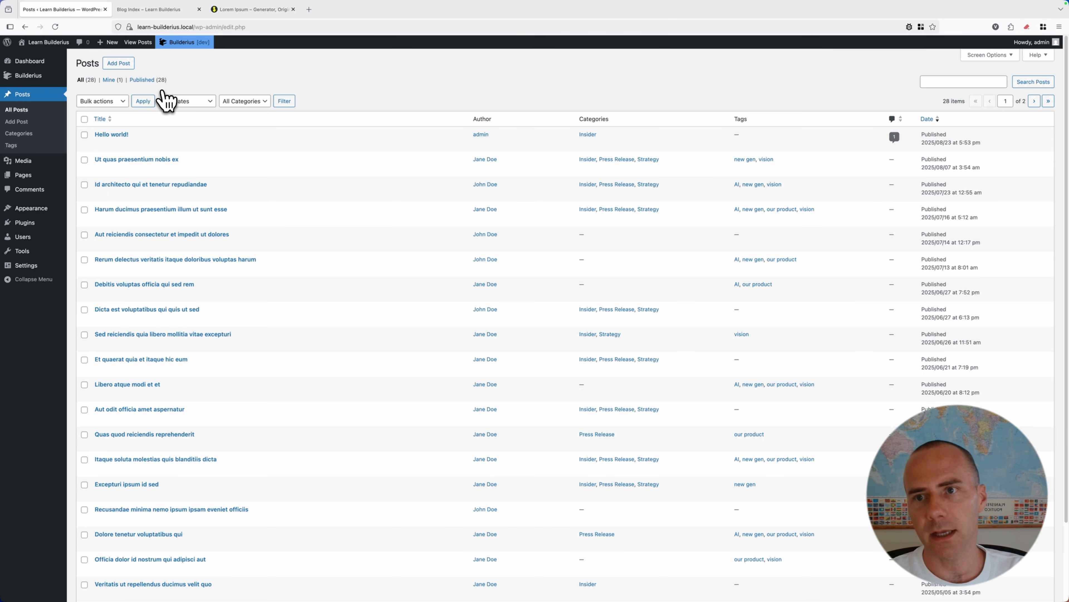
left_click(169, 10)
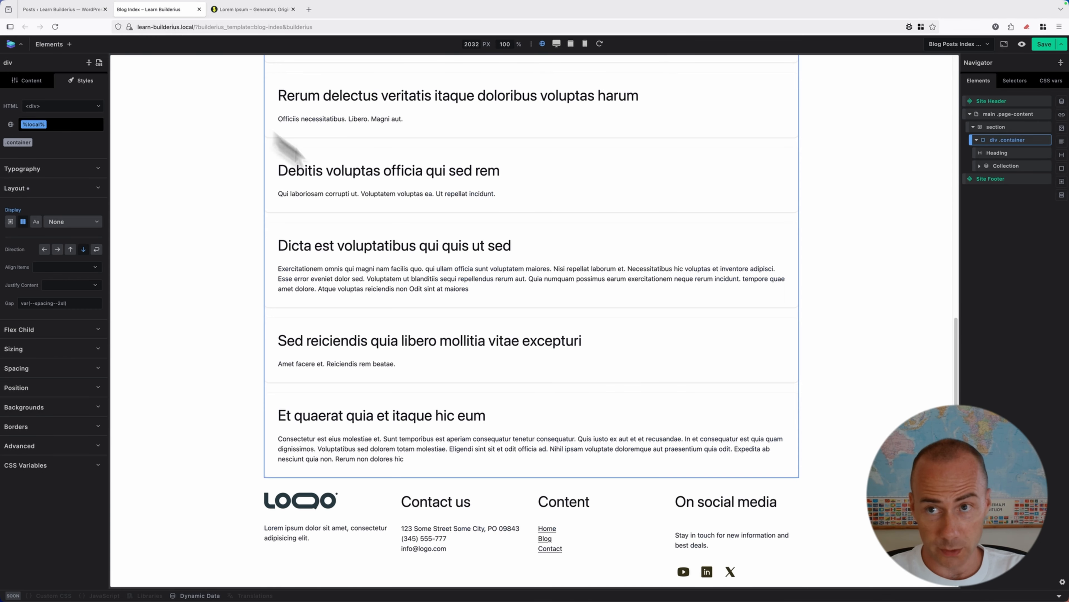
- Insert a div into the .container div, directly after the Collection
scroll(662, 282, "up", 9)
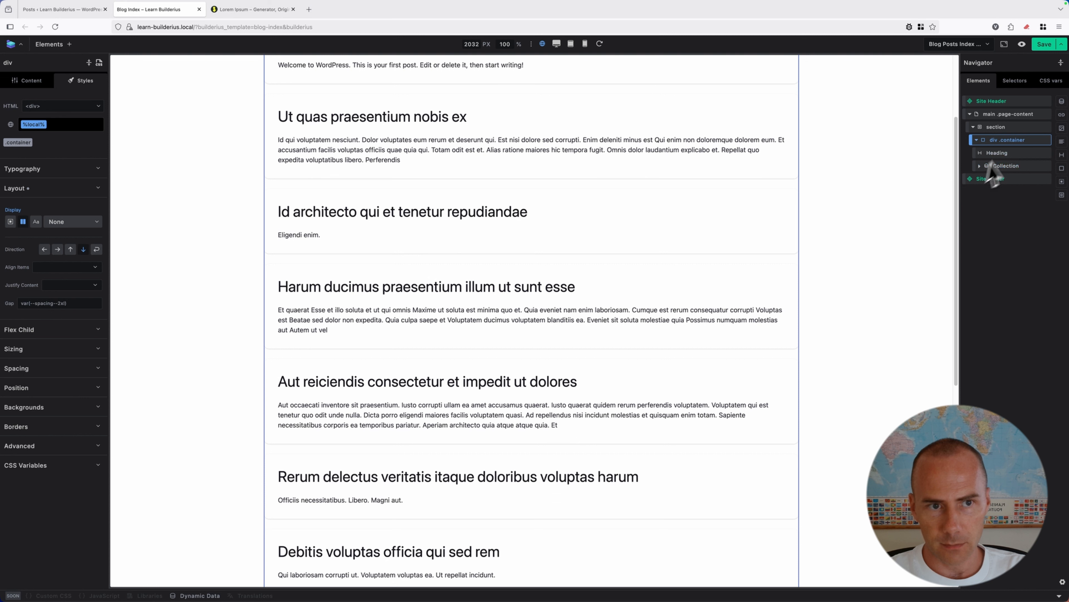
left_click(68, 44)
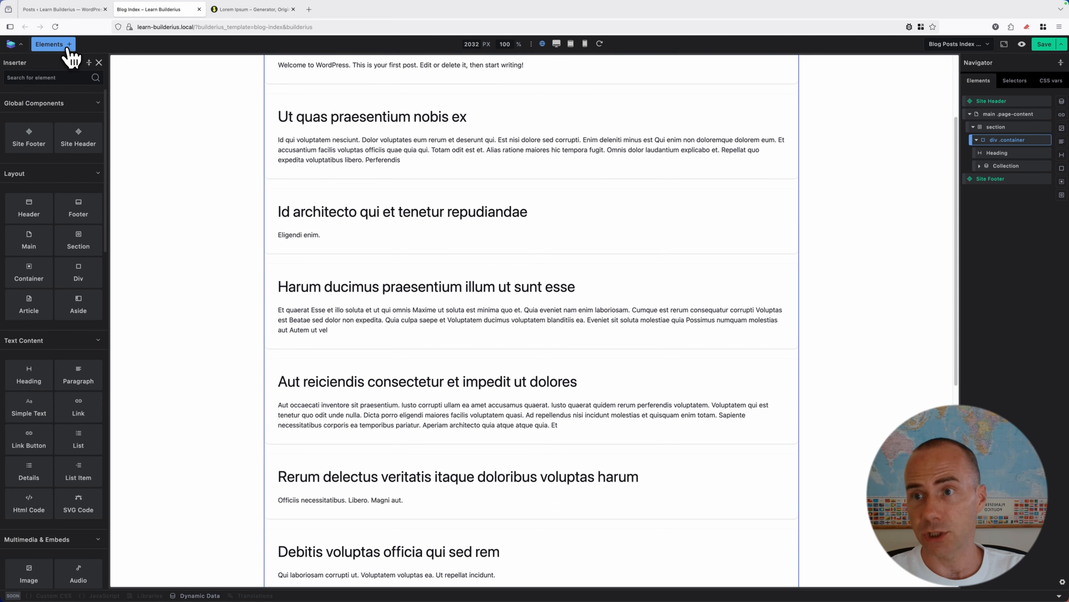
type("div")
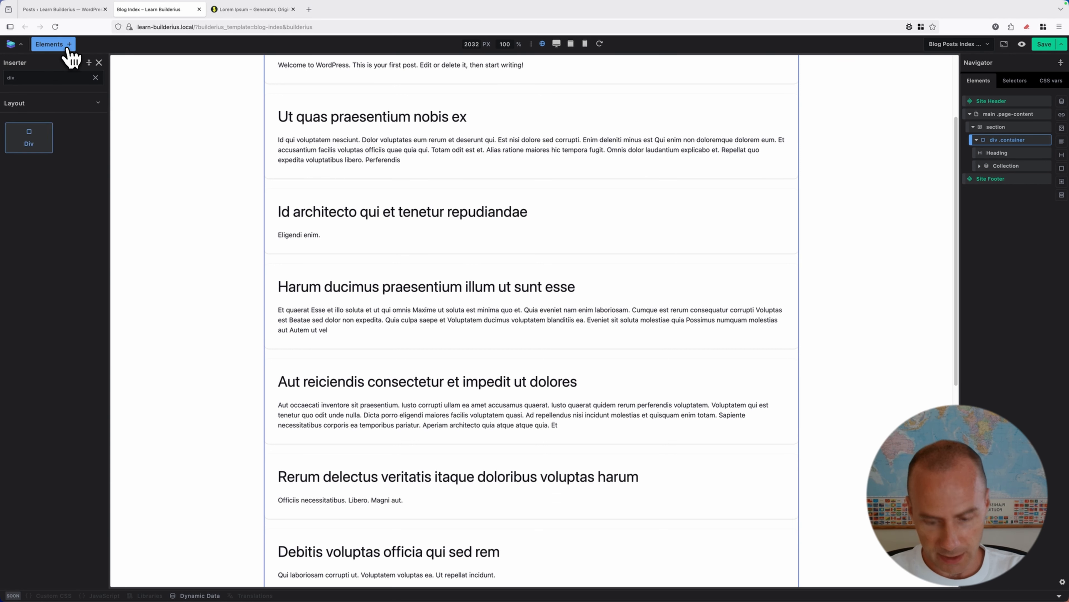
key("Return")
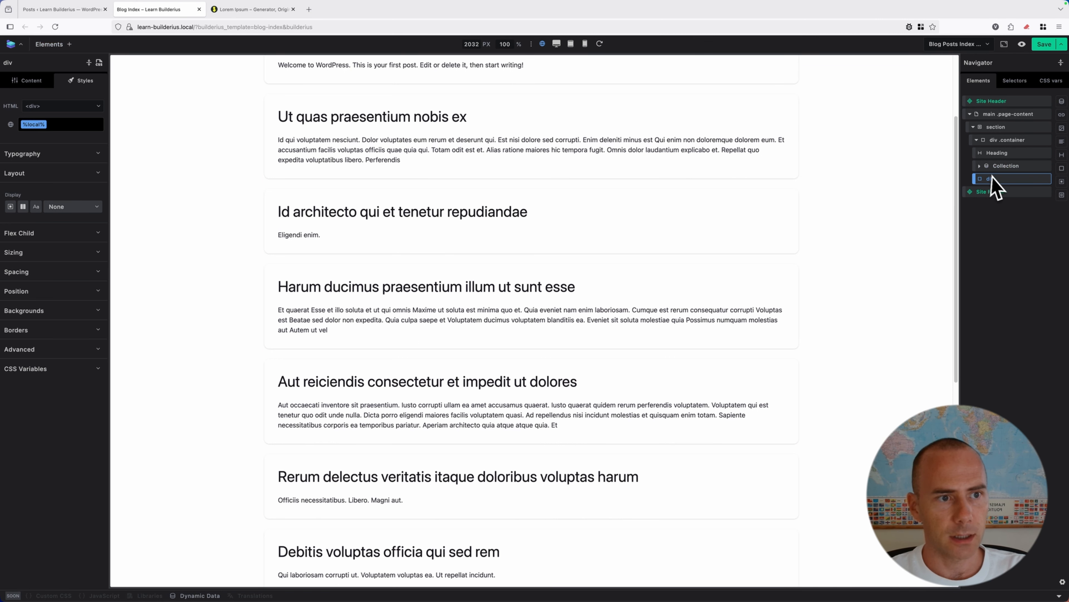
- Rename the new div as pagination and set its content to the dynamic tag Posts Query Pagination Links
left_click(10, 63)
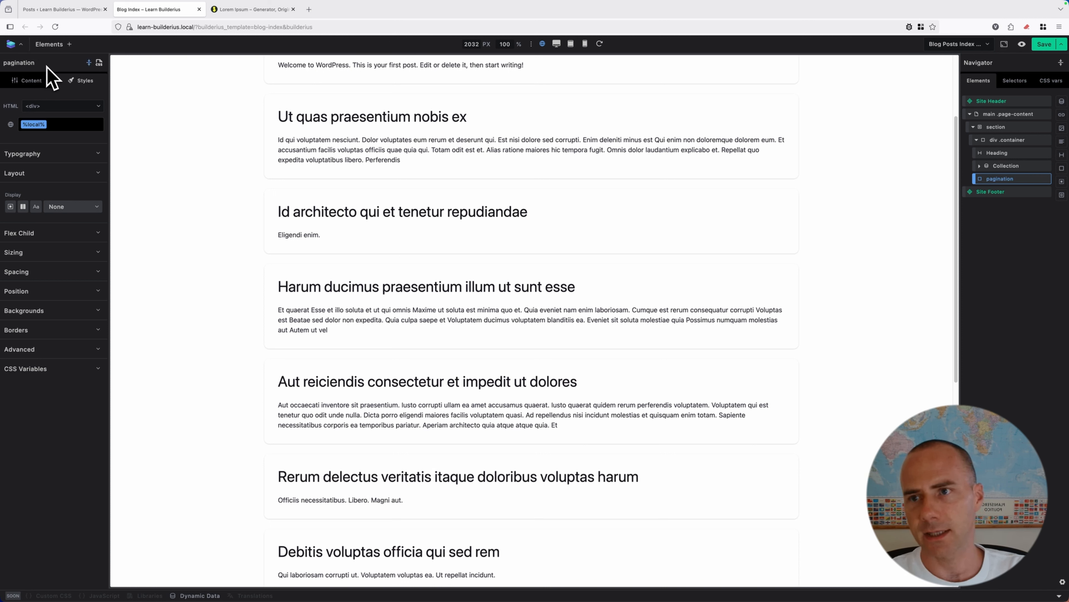
left_click(29, 80)
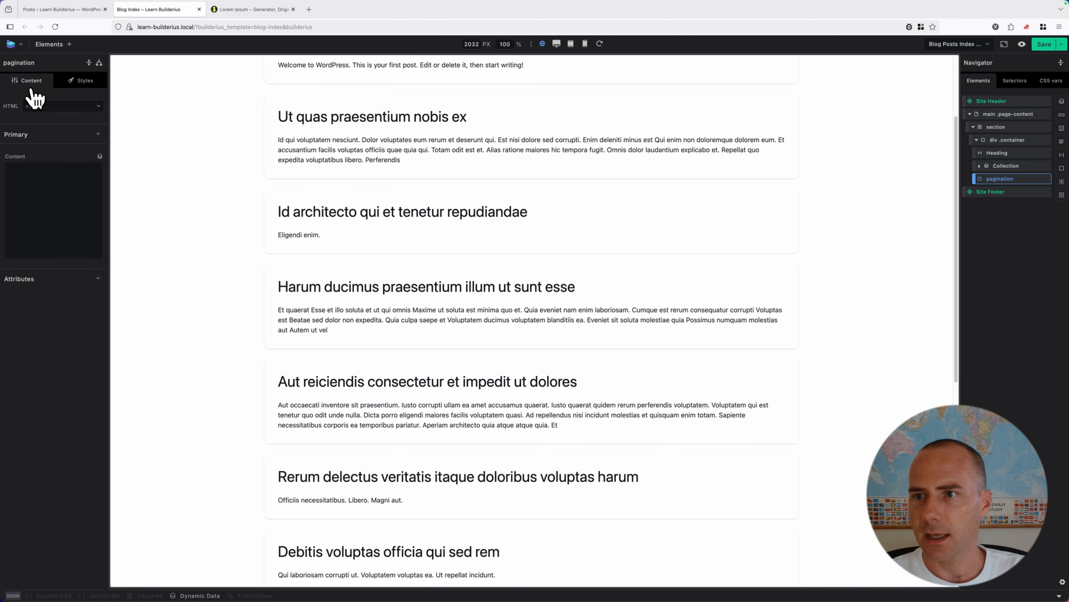
left_click(100, 157)
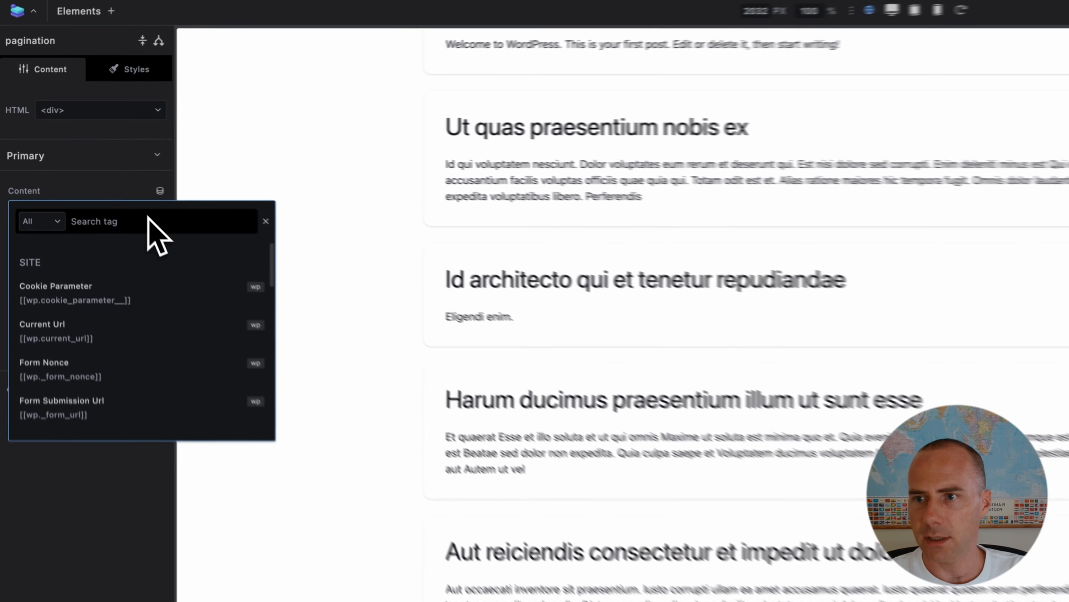
type("pag")
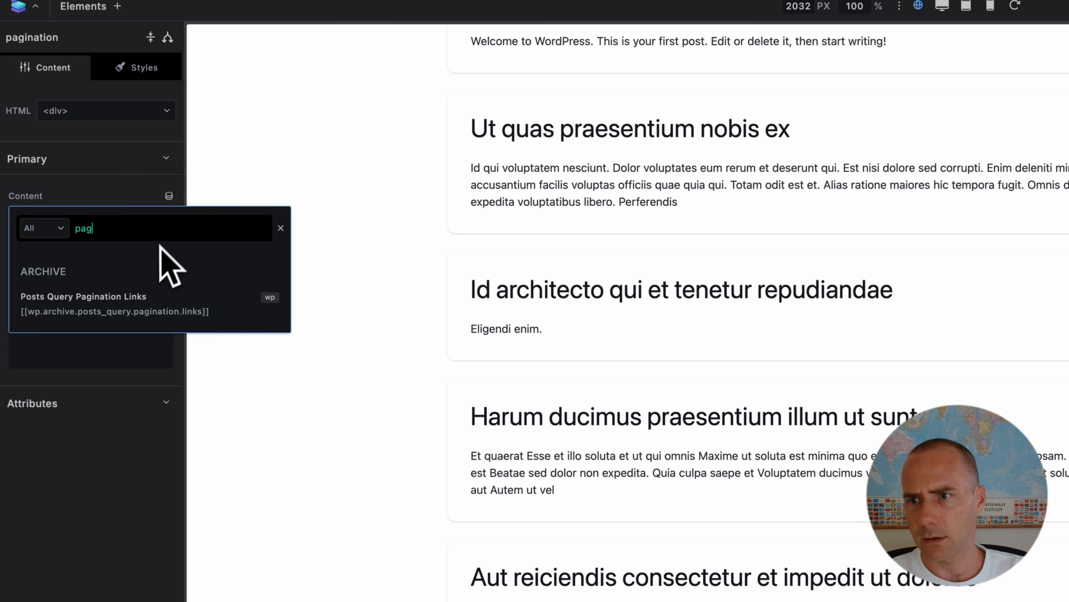
left_click(90, 310)
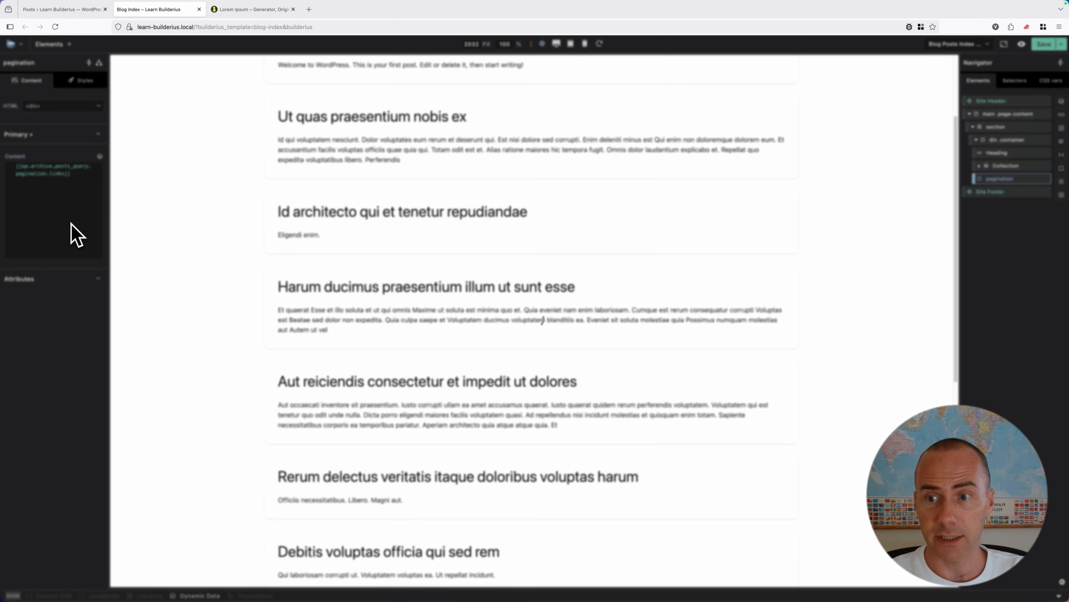
- Save the blog index template with its pagination links and open the front-end preview
scroll(489, 281, "down", 10)
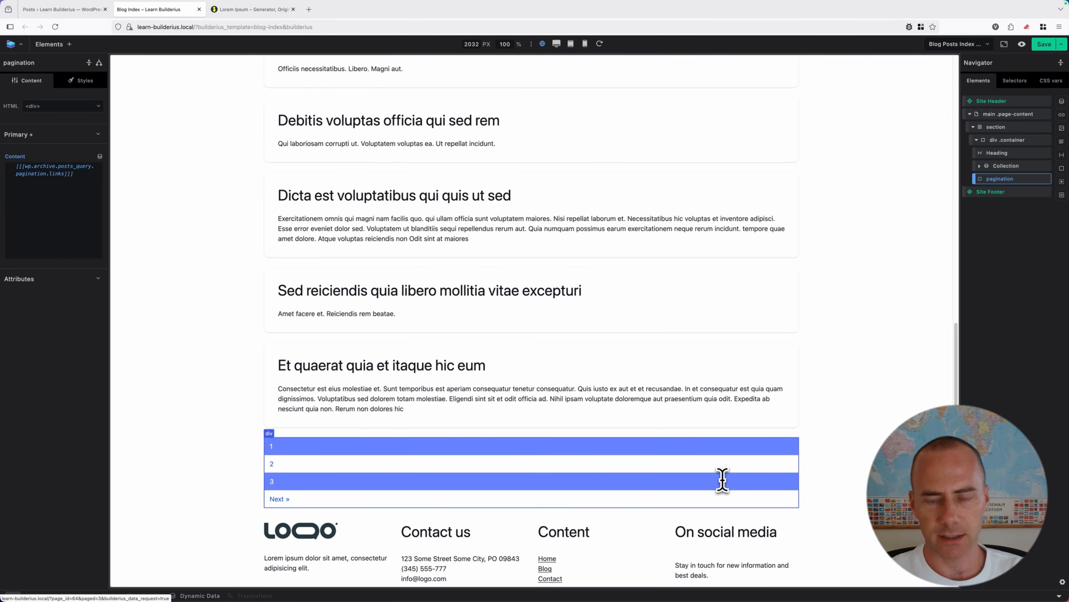
left_click(1044, 43)
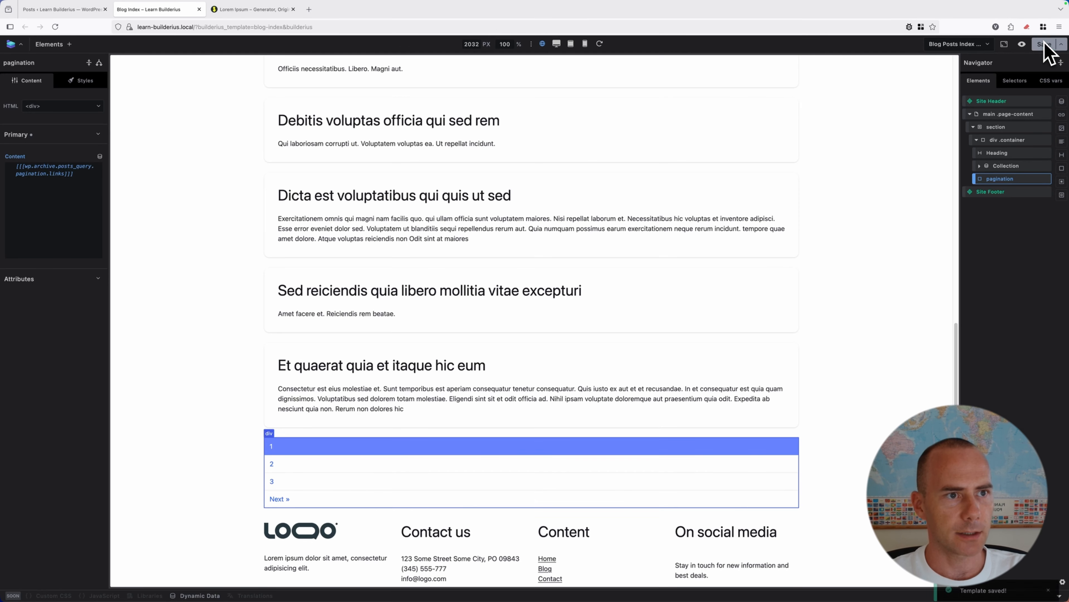
left_click(1022, 45)
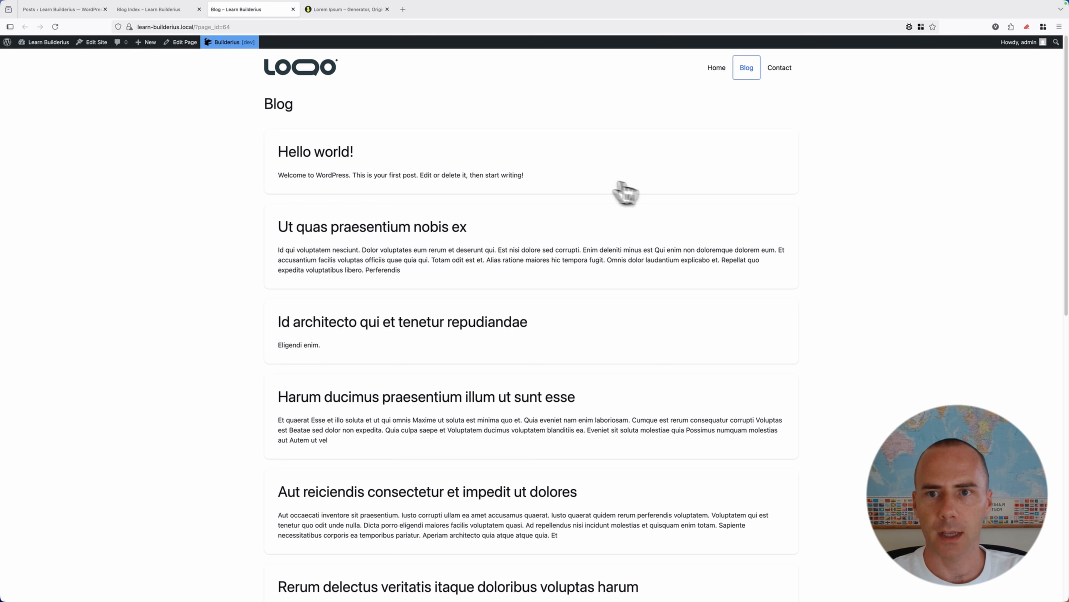
- Check blog pages 2 and 3 through the pagination links, and close the preview
scroll(375, 167, "down", 10)
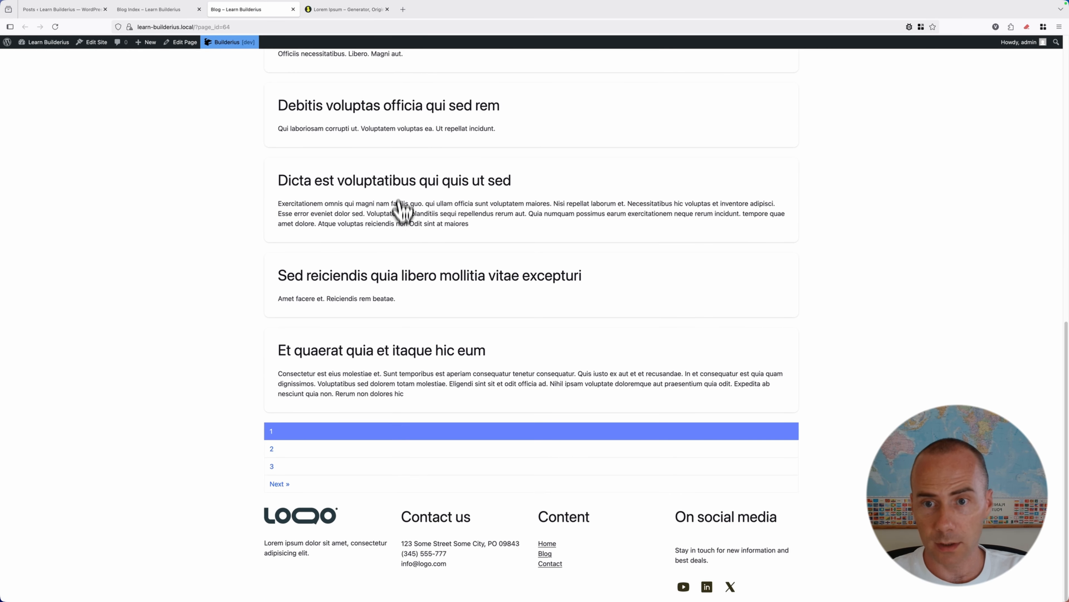
left_click(315, 442)
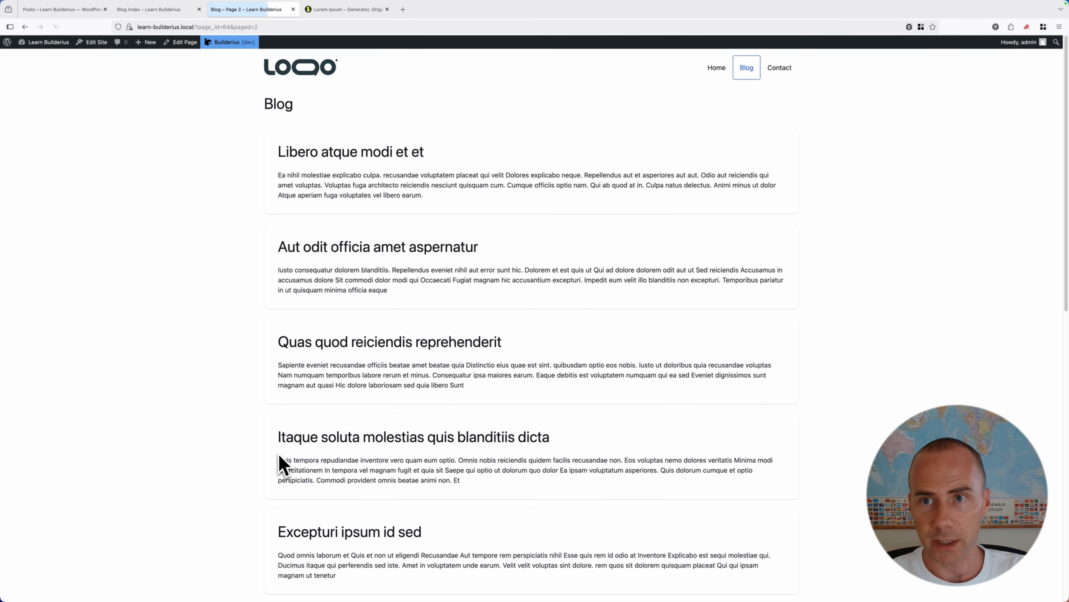
scroll(362, 274, "down", 5)
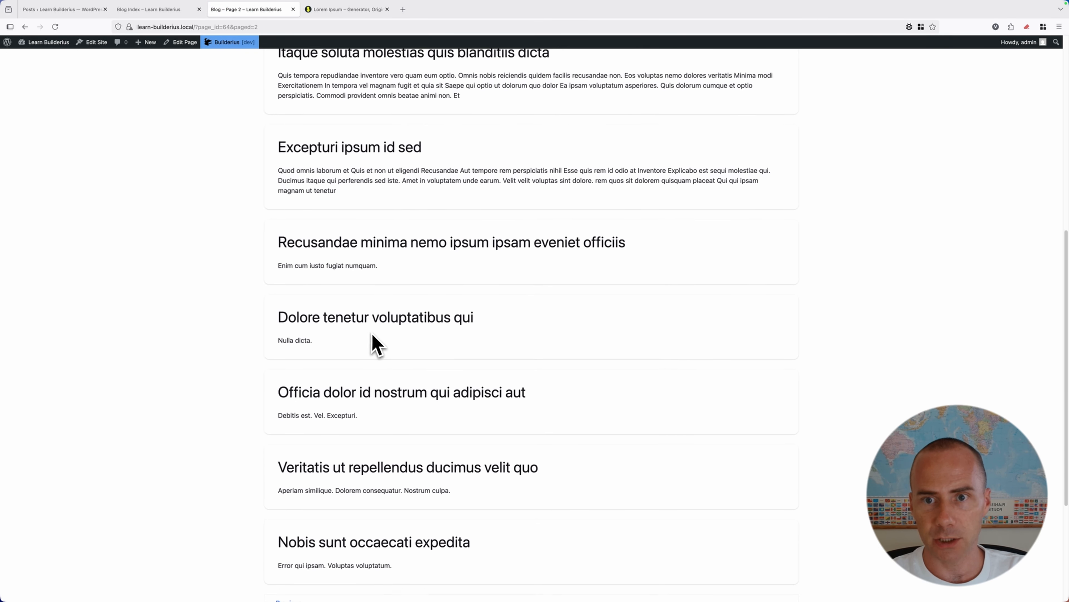
scroll(371, 337, "down", 3)
left_click(282, 466)
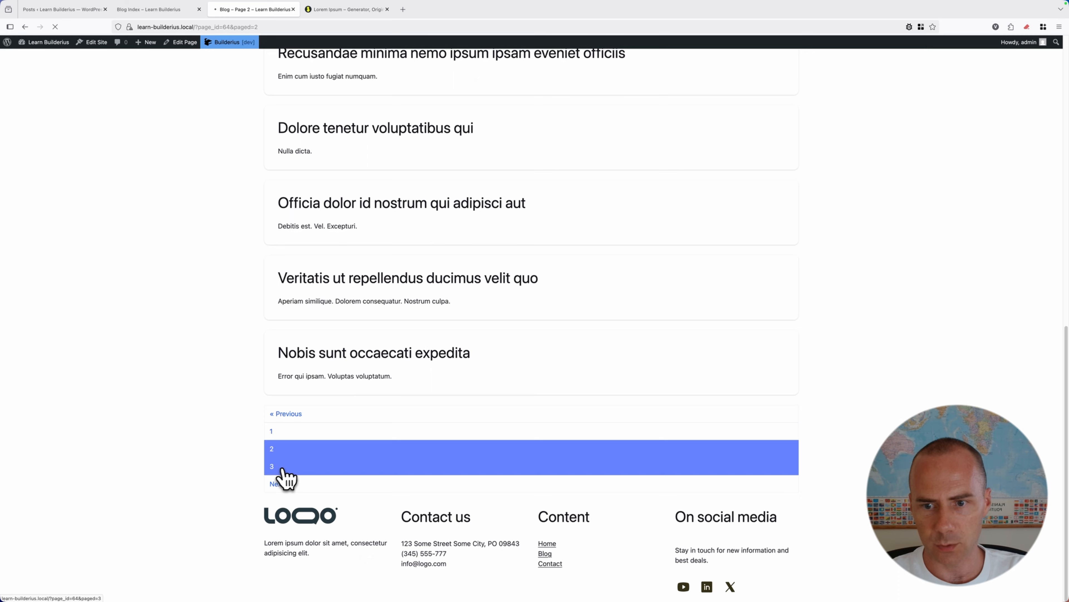
scroll(406, 306, "down", 2)
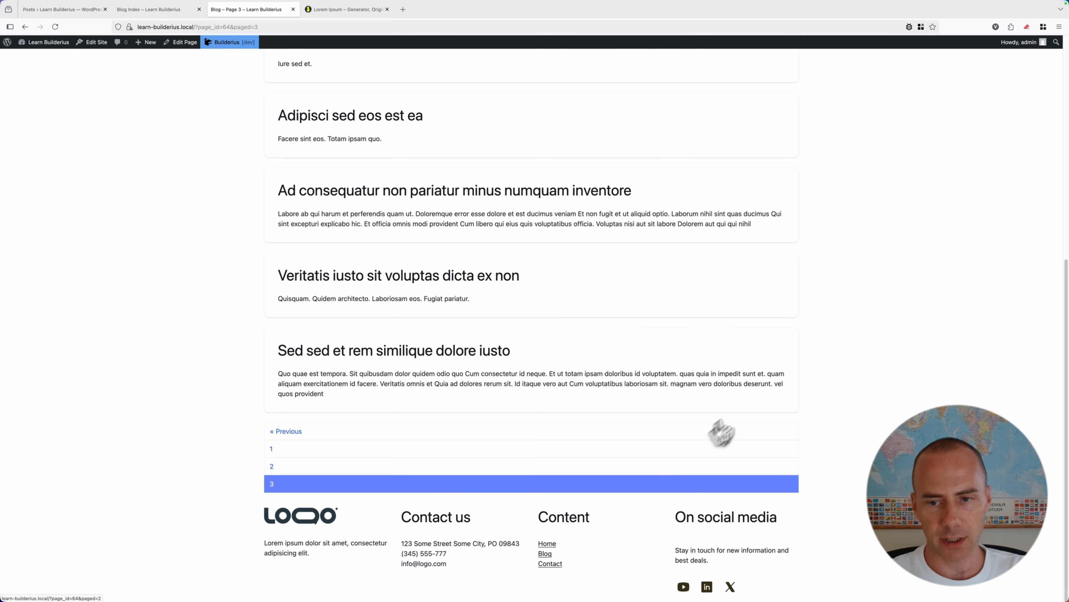
scroll(811, 284, "up", 10)
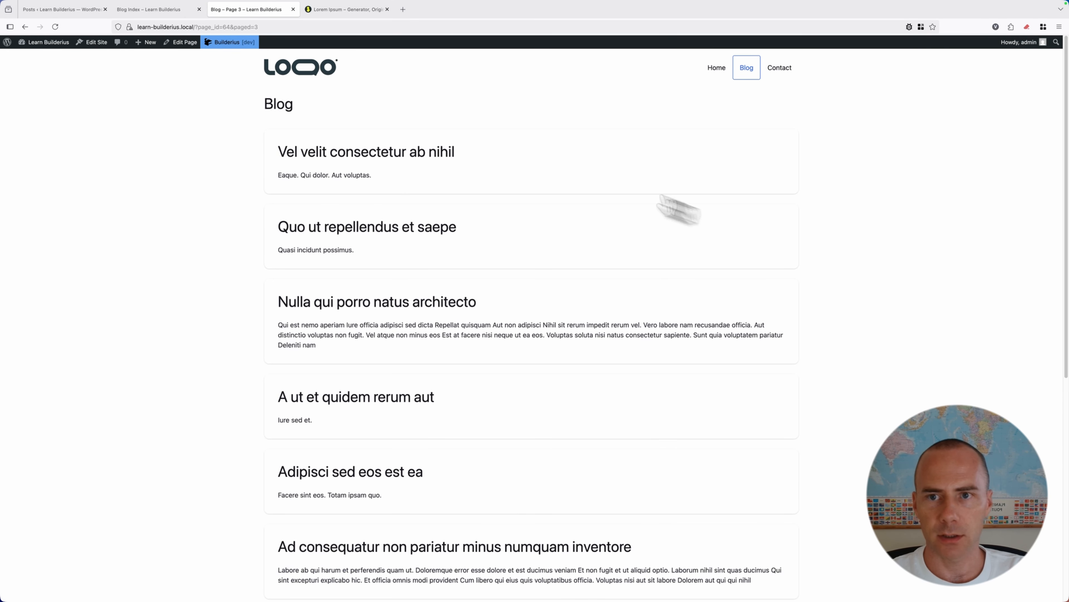
left_click(293, 9)
- Set the Blog heading above the post cards to heading level H1
scroll(350, 208, "up", 10)
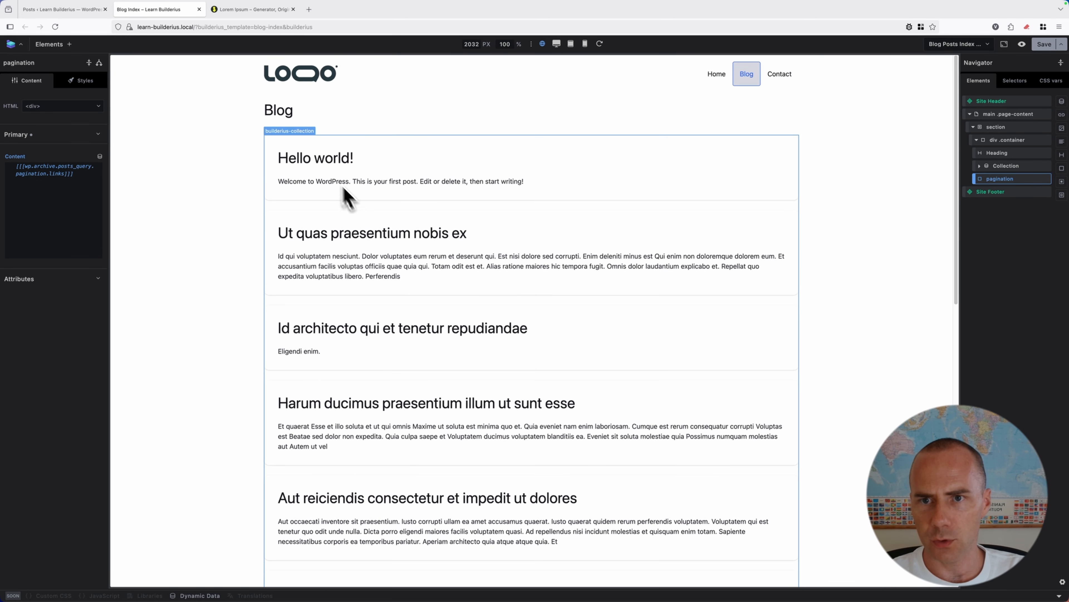
left_click(276, 109)
left_click(11, 278)
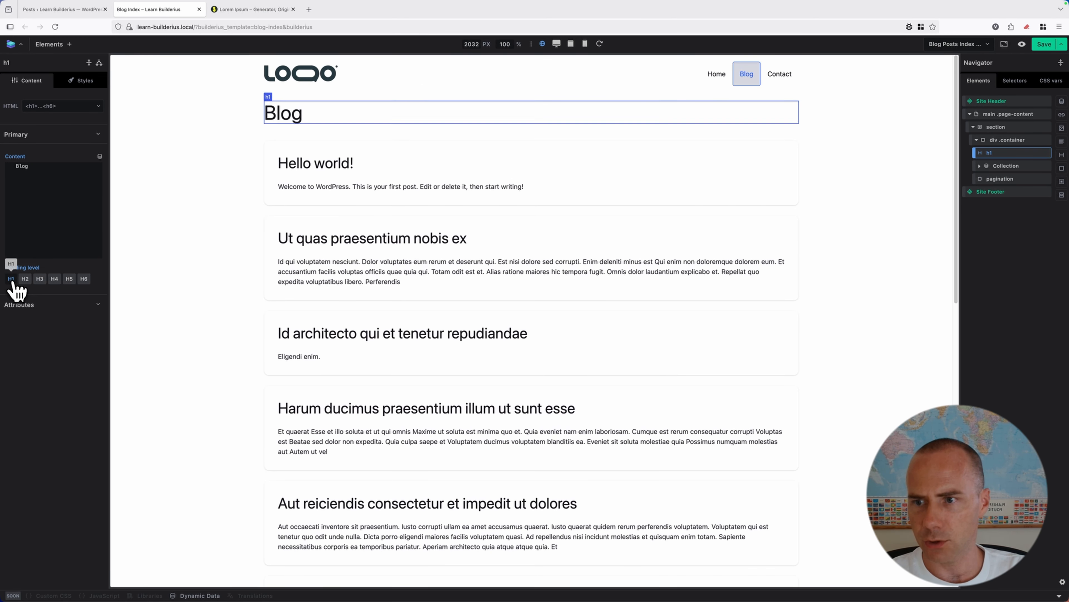
left_click(1001, 128)
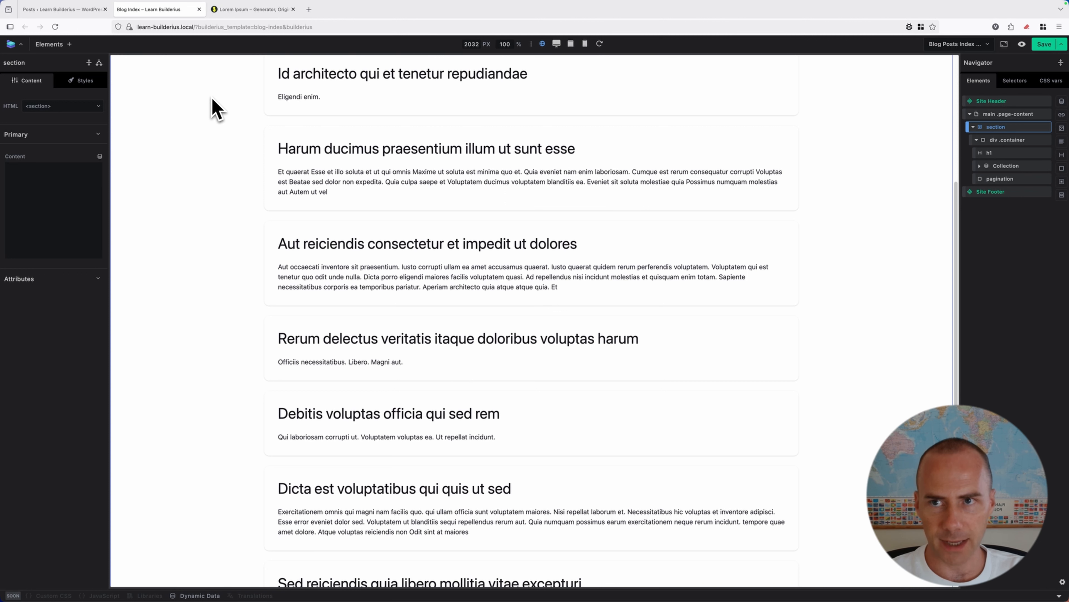
scroll(210, 127, "up", 6)
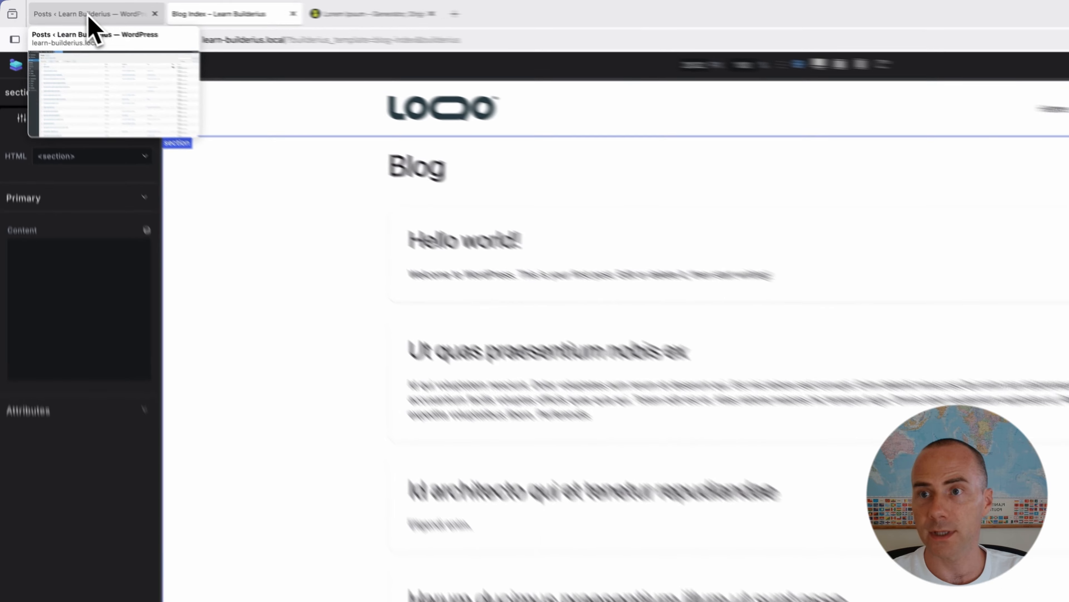
- Create a new Builderius template with the location All Archives, and save and open it
left_click(60, 10)
mouse_move(79, 128)
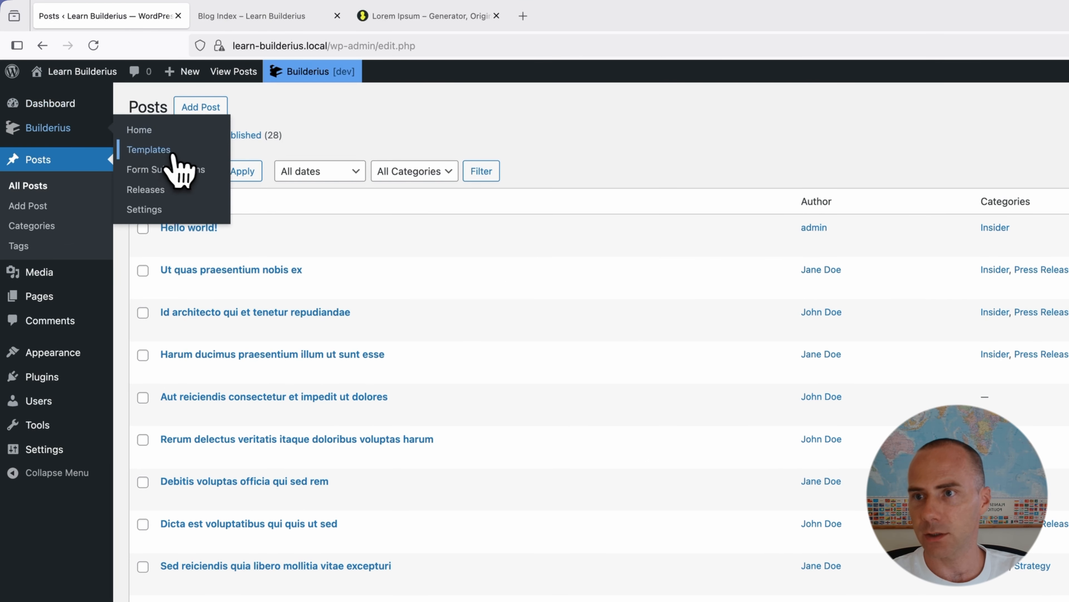
left_click(173, 152)
left_click(286, 157)
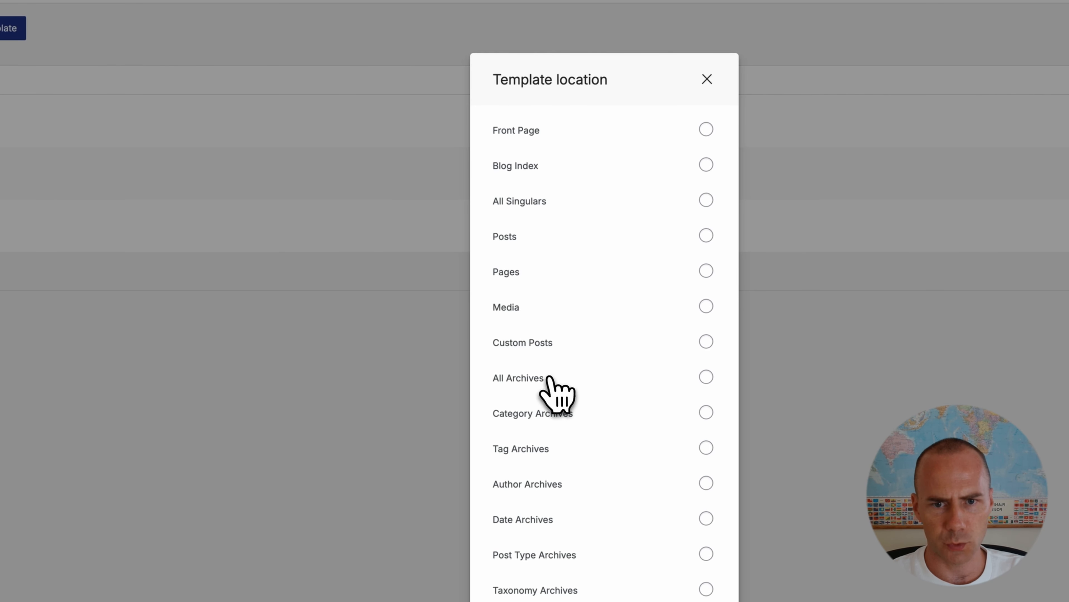
left_click(706, 378)
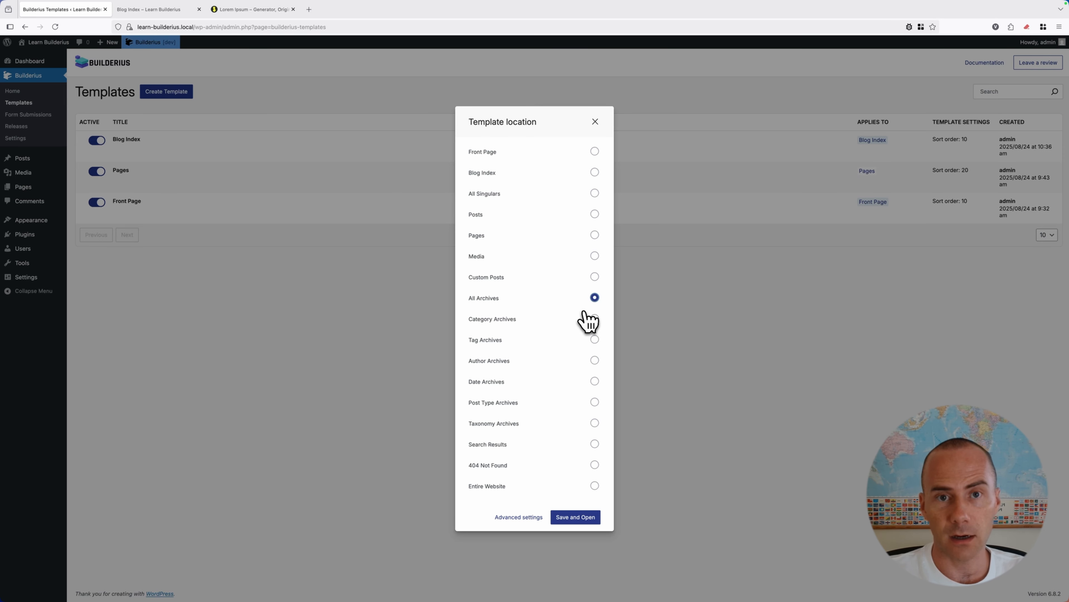
left_click(585, 515)
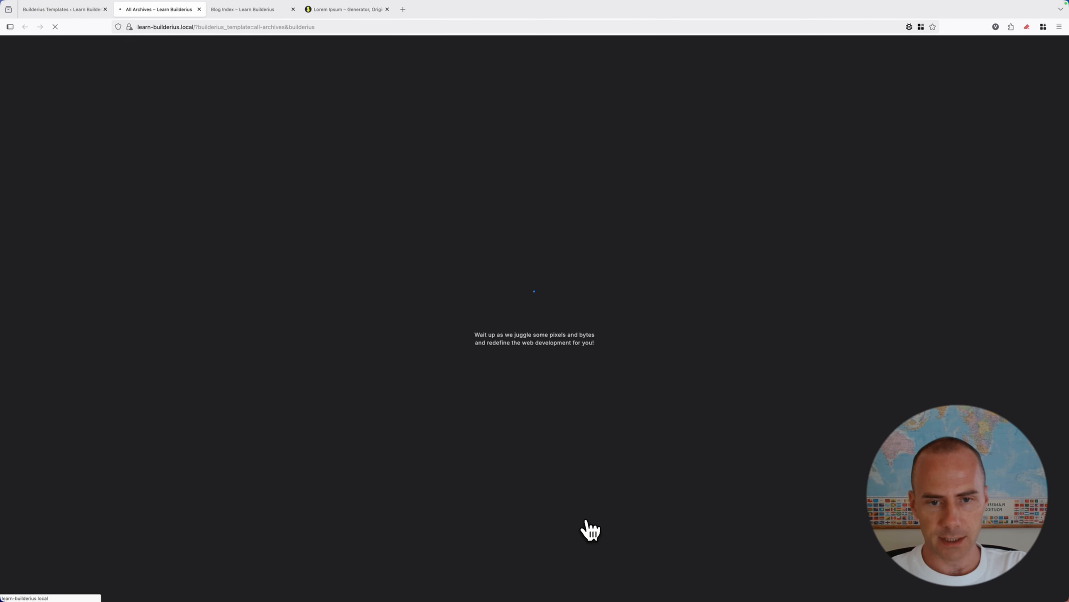
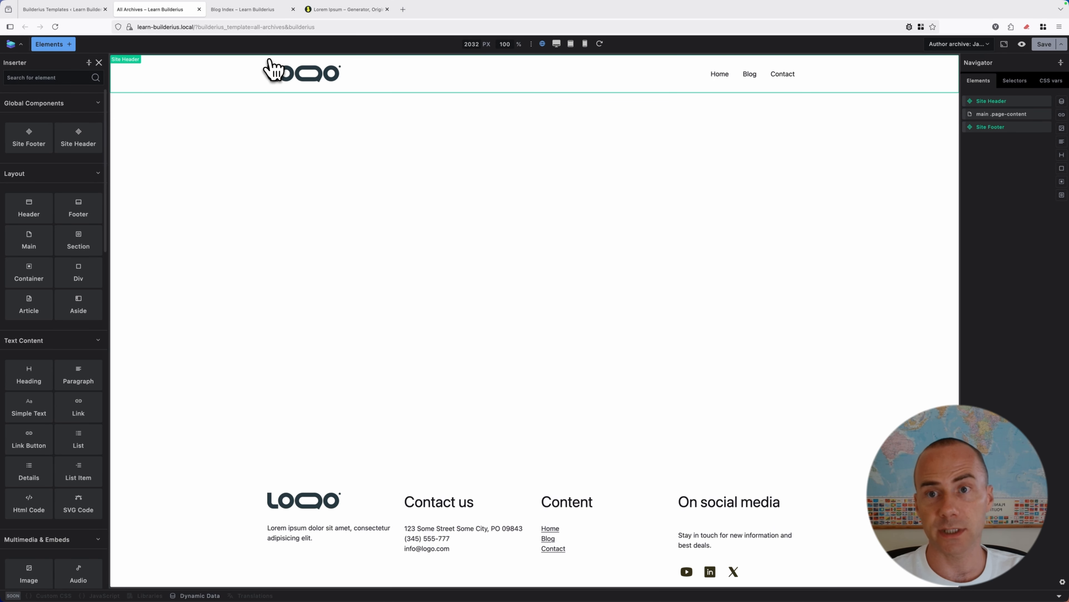
- Collapse and copy the whole section inside main .page-content of the Blog Index template
left_click(252, 13)
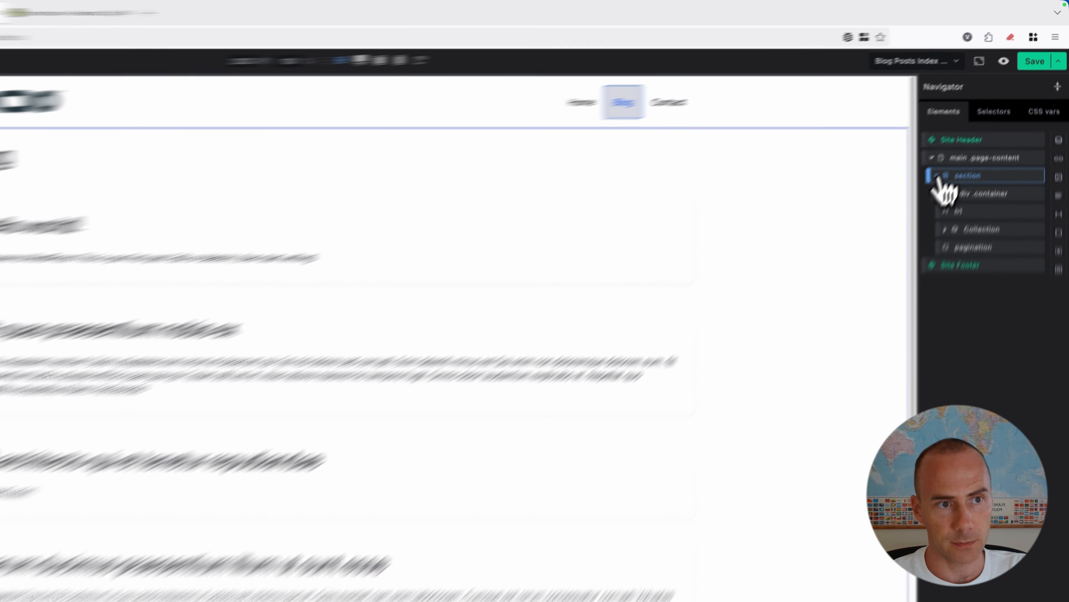
left_click(989, 128)
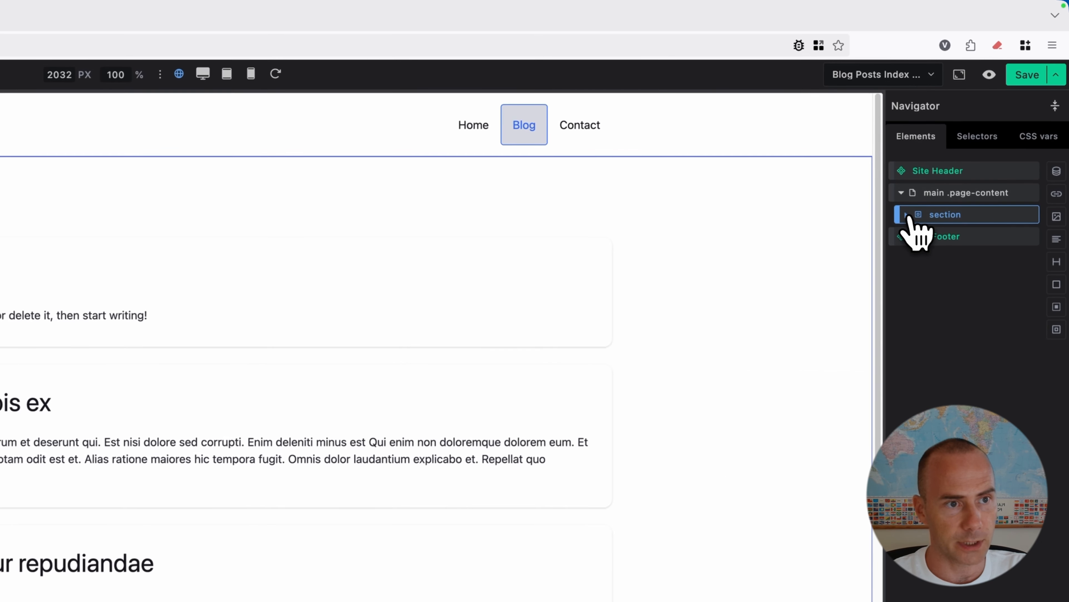
right_click(951, 217)
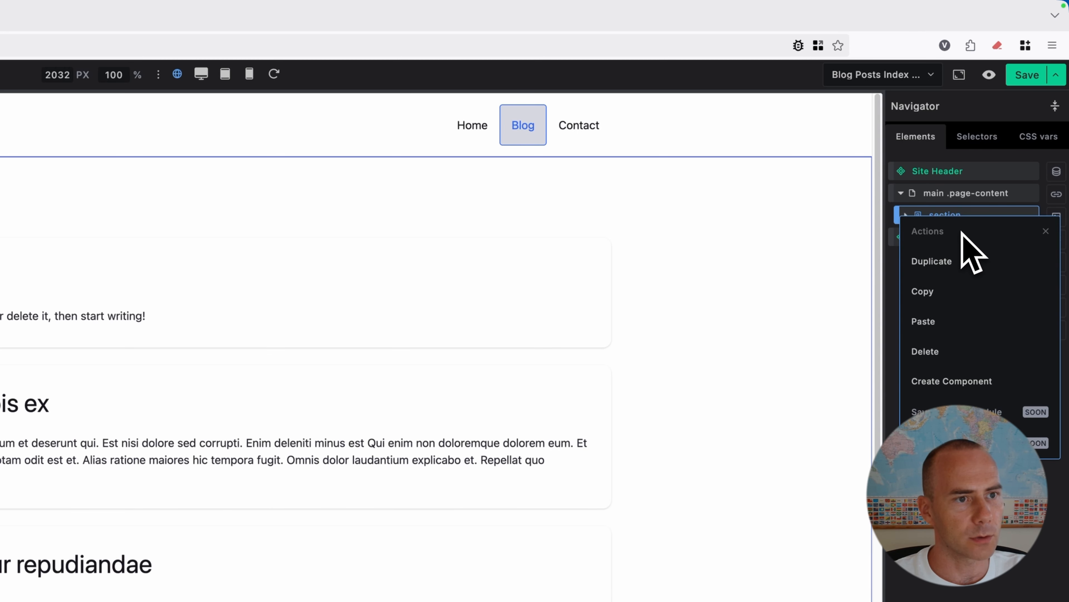
left_click(924, 293)
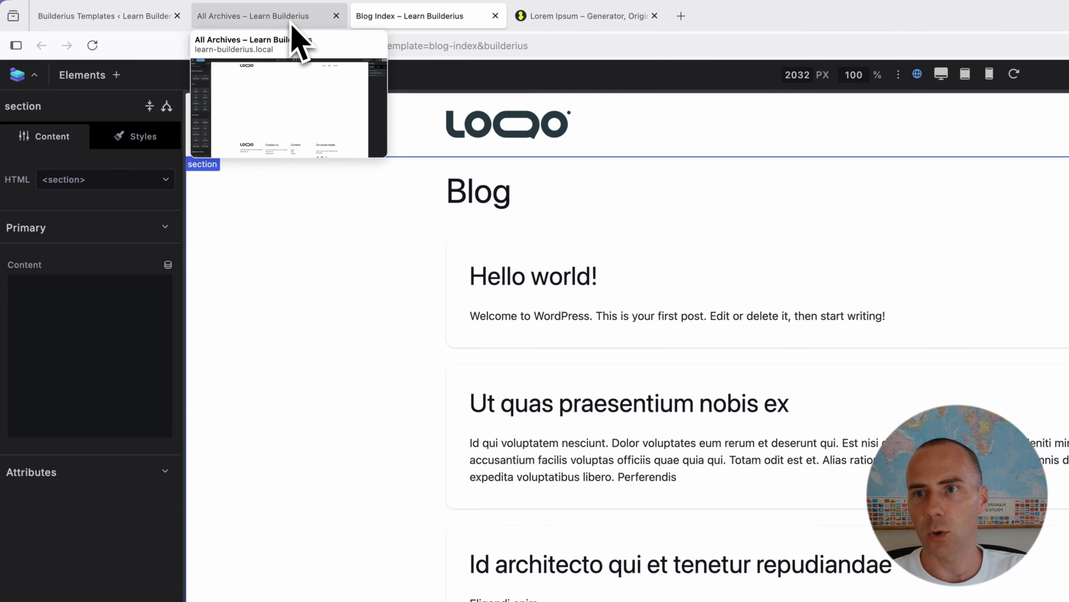
- Paste the copied section into main .page-content of the All Archives template
left_click(292, 24)
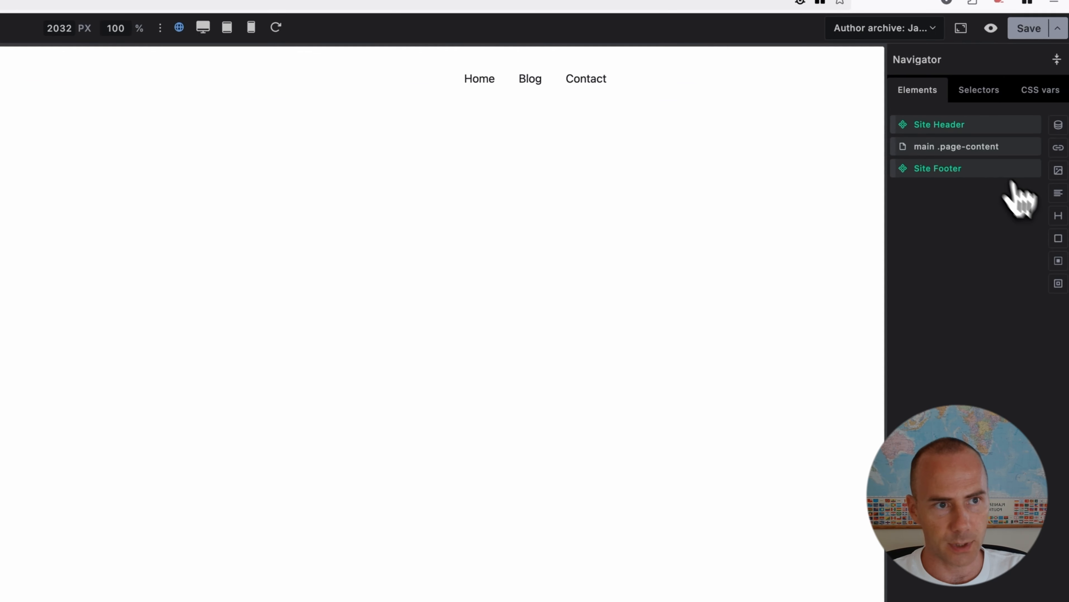
left_click(942, 146)
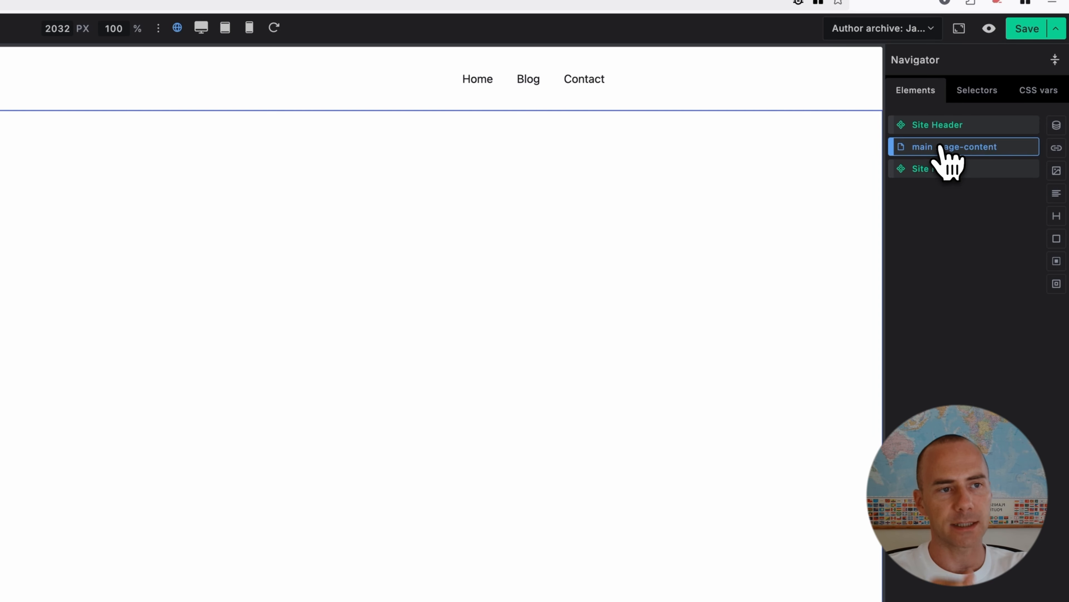
right_click(940, 146)
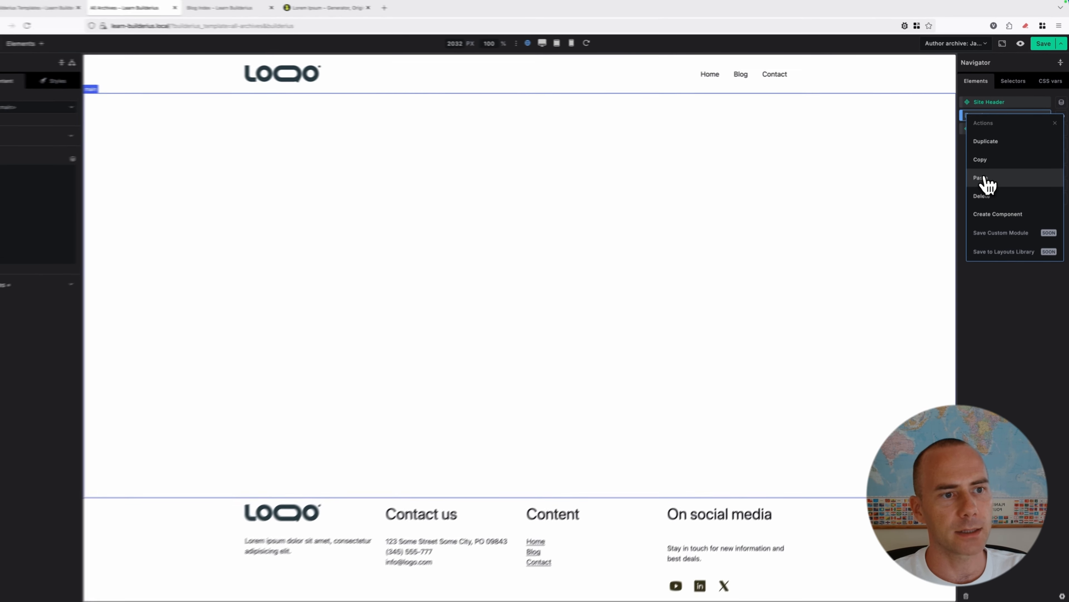
left_click(981, 178)
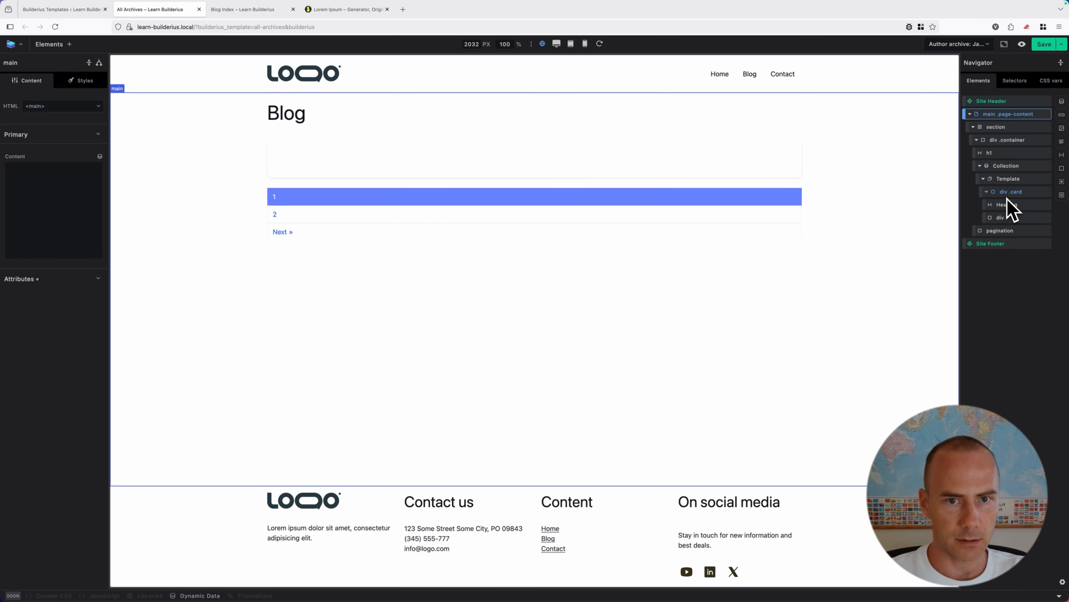
- Set the data source of the pasted Collection to Posts Query Posts
left_click(1006, 166)
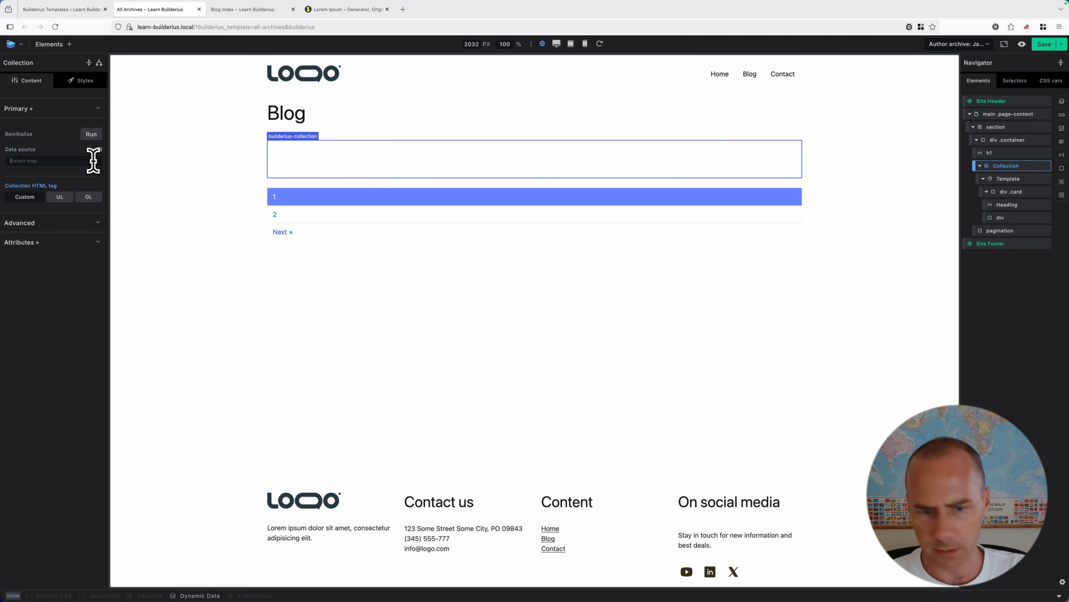
left_click(100, 149)
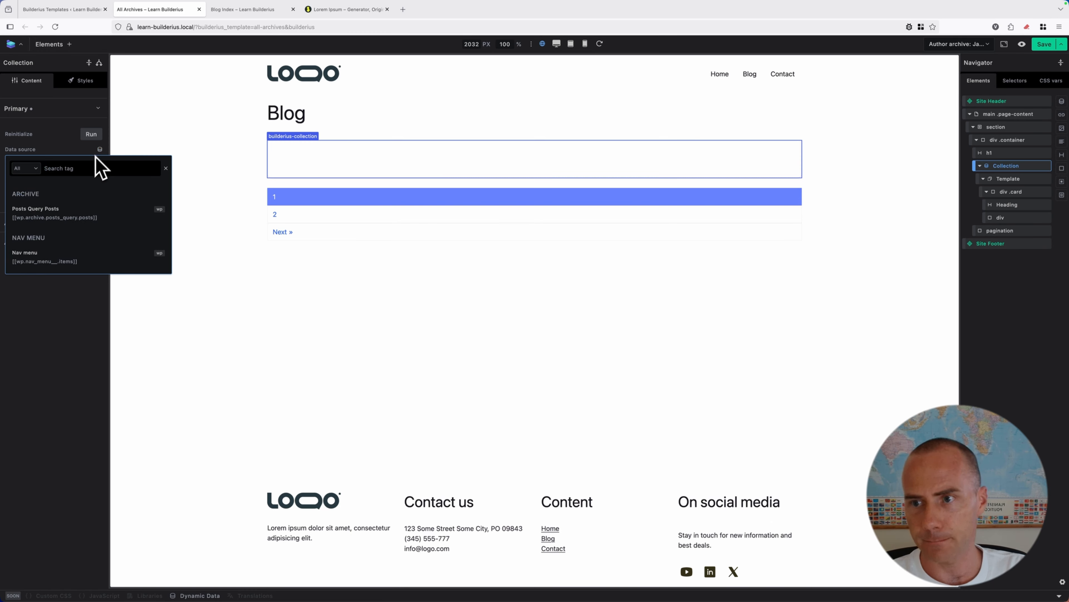
left_click(67, 213)
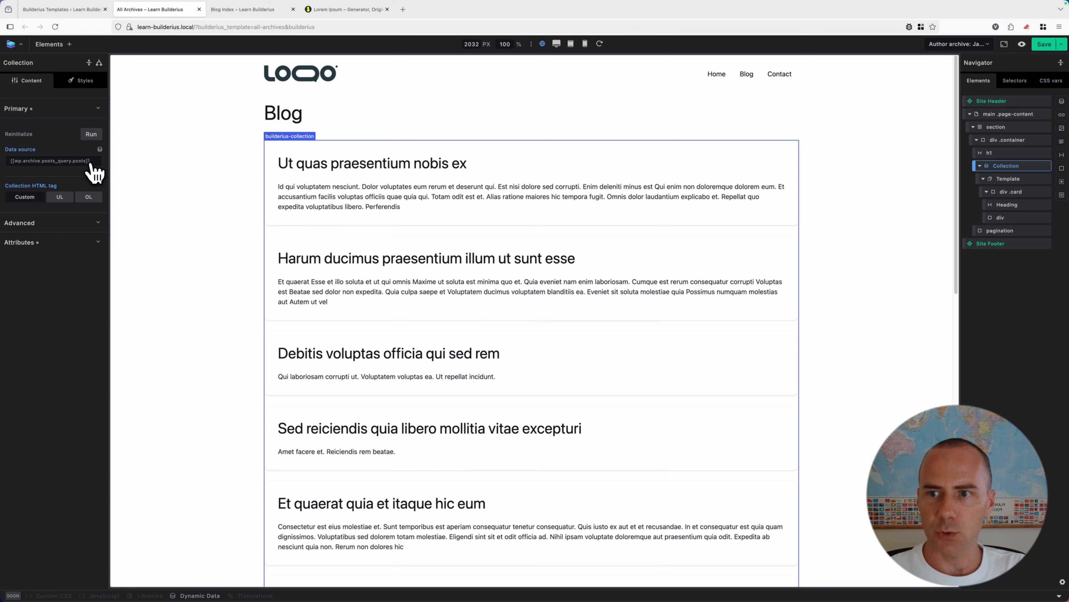
- Replace the h1 text in the All Archives template with the dynamic archive title tag [[wp.archive.title]]
left_click(281, 113)
left_click(39, 170)
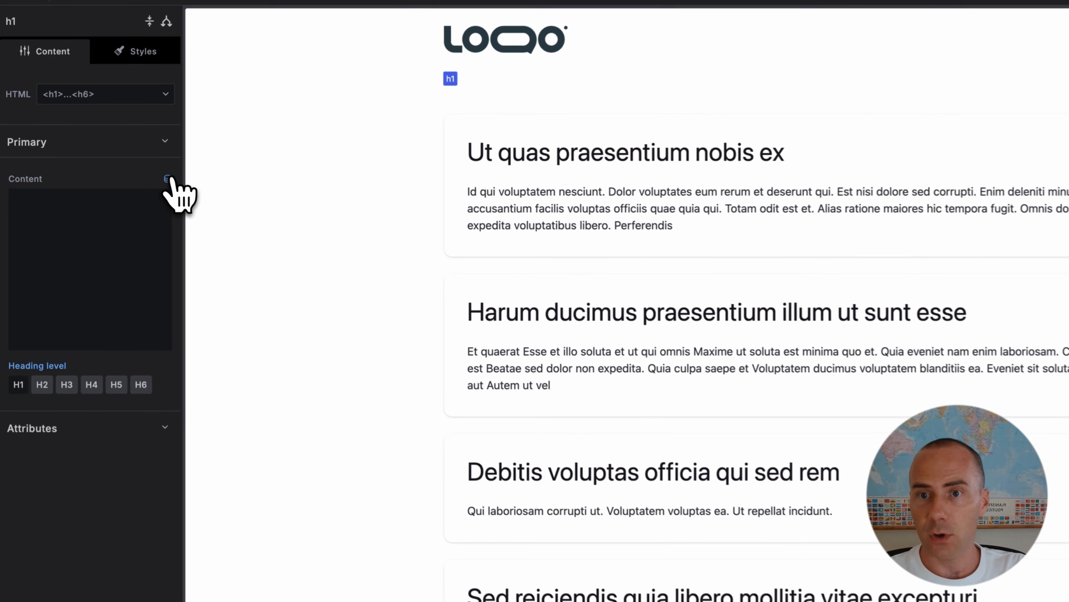
left_click(169, 180)
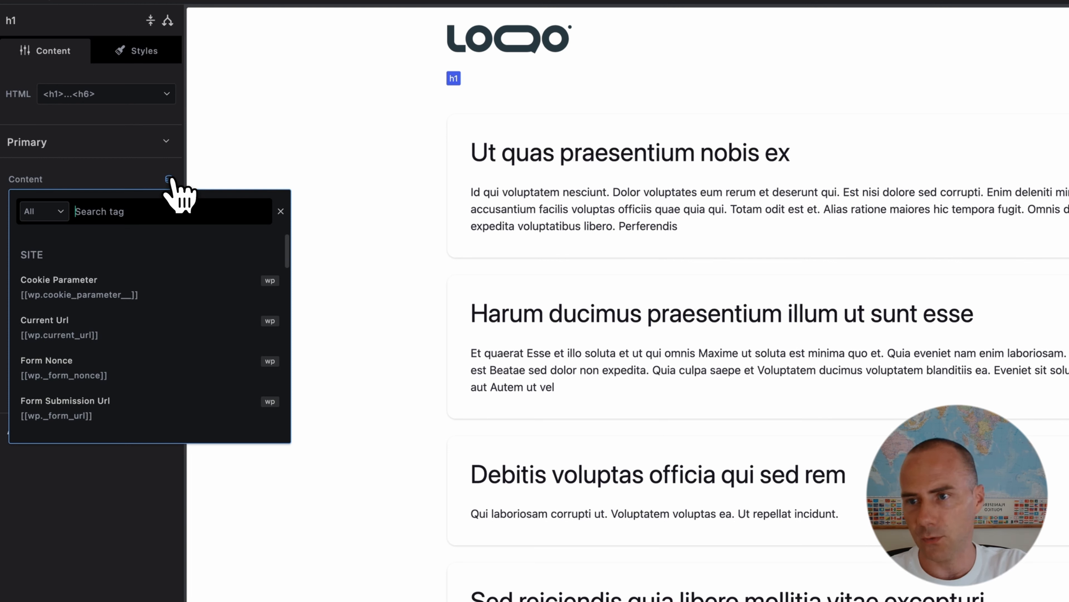
type("tit")
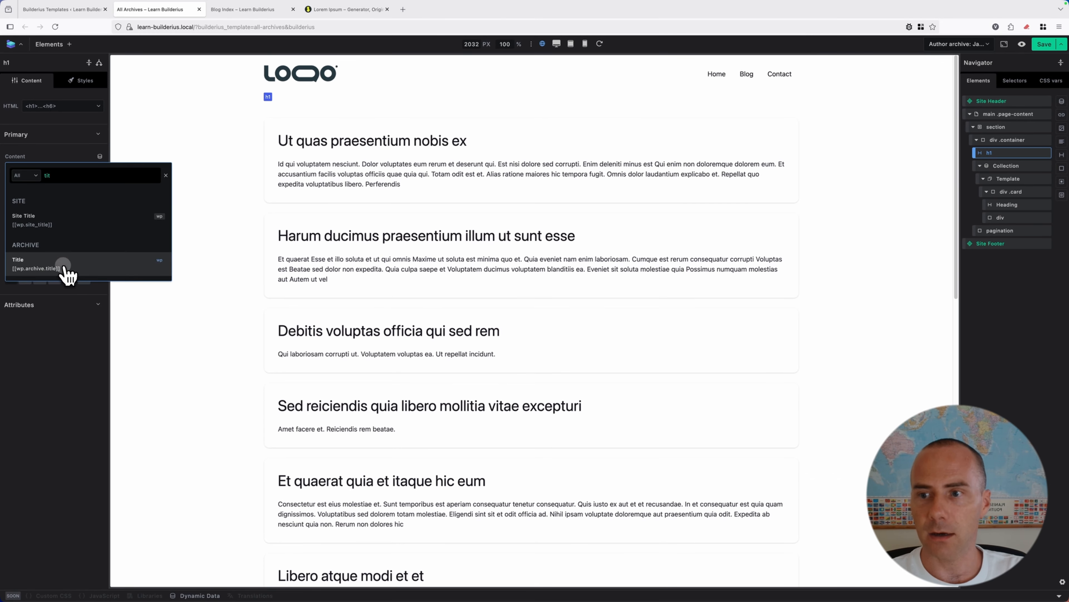
left_click(44, 366)
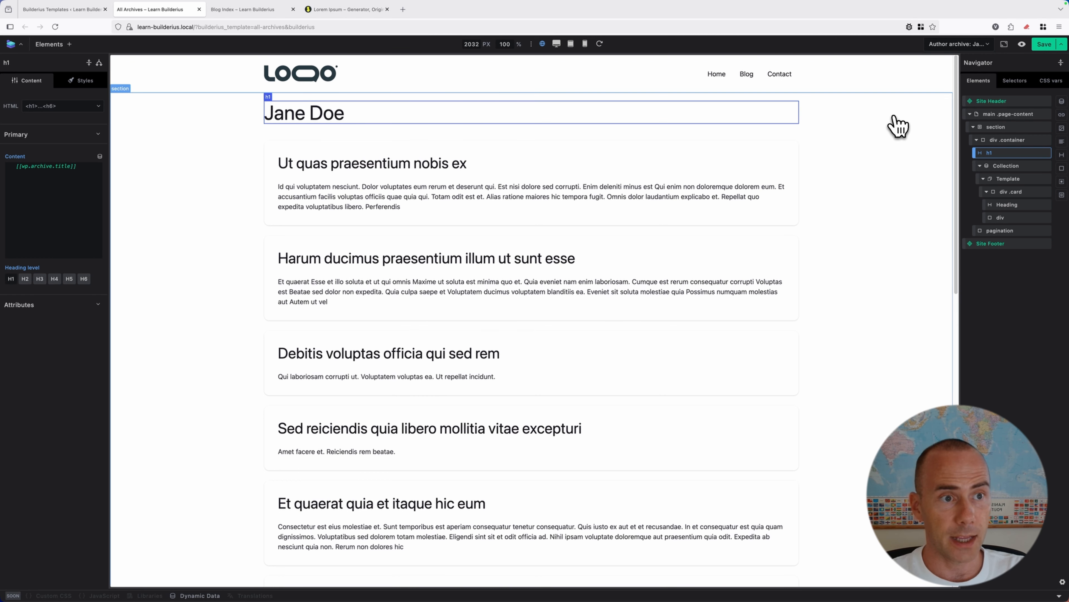
- Examine the archive's post cards and pagination down to the footer, including with another author's archive as preview
scroll(864, 208, "down", 15)
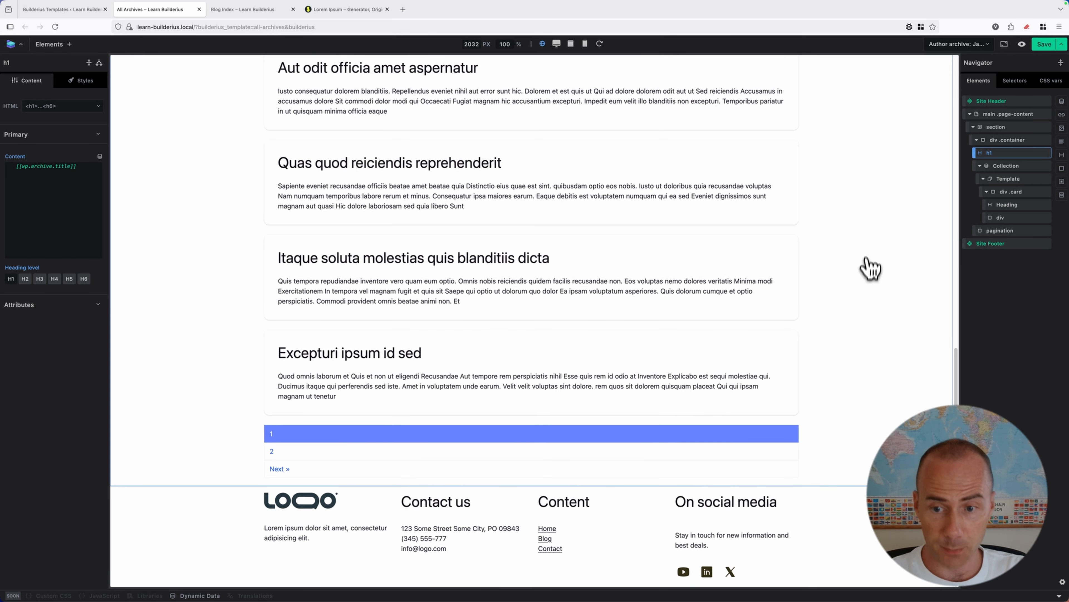
scroll(870, 268, "up", 15)
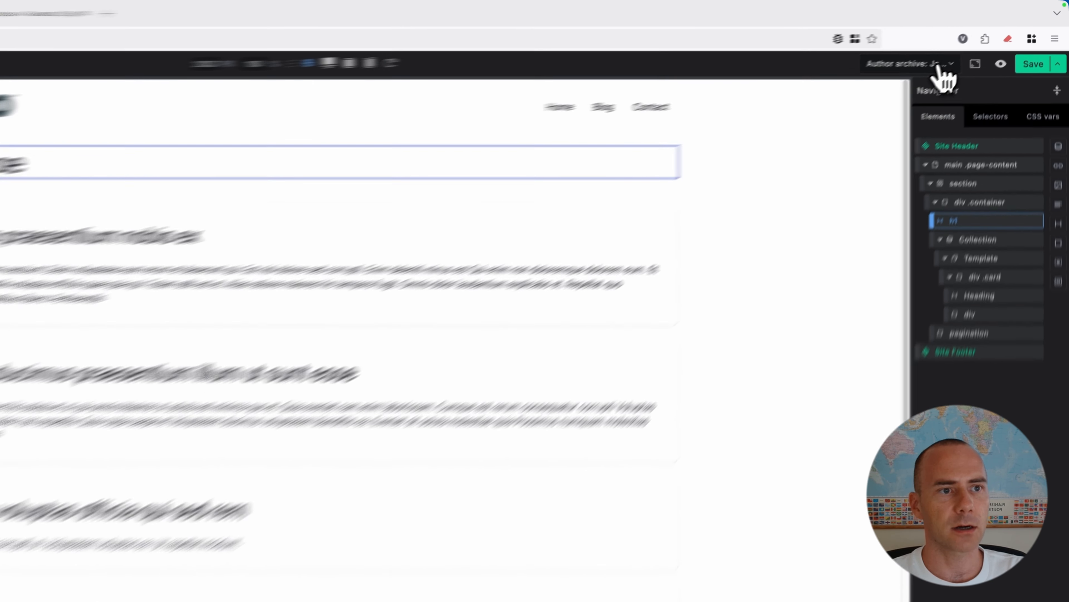
left_click(976, 45)
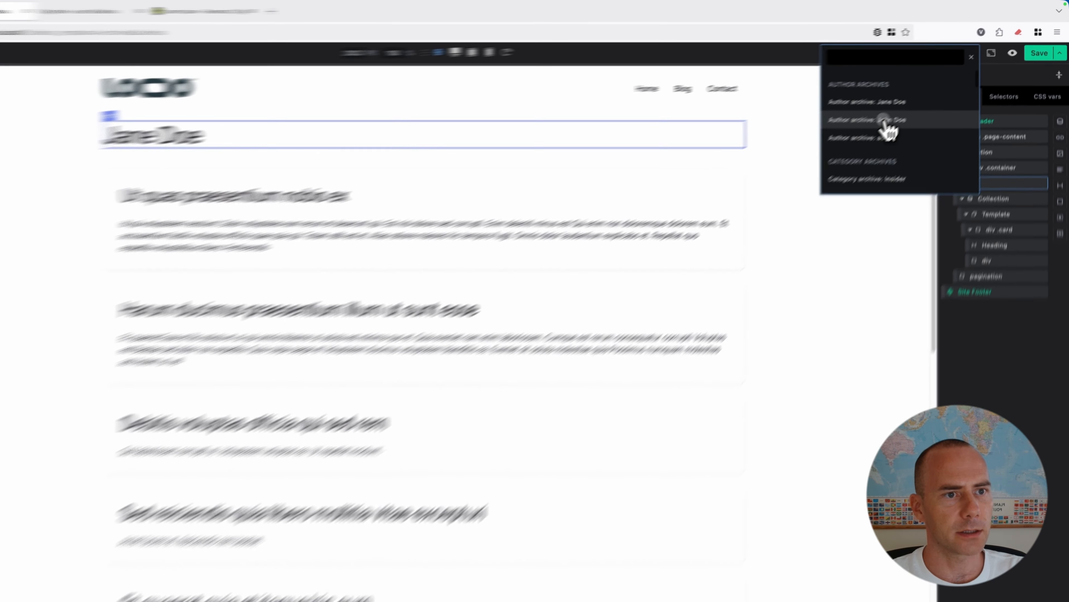
left_click(885, 121)
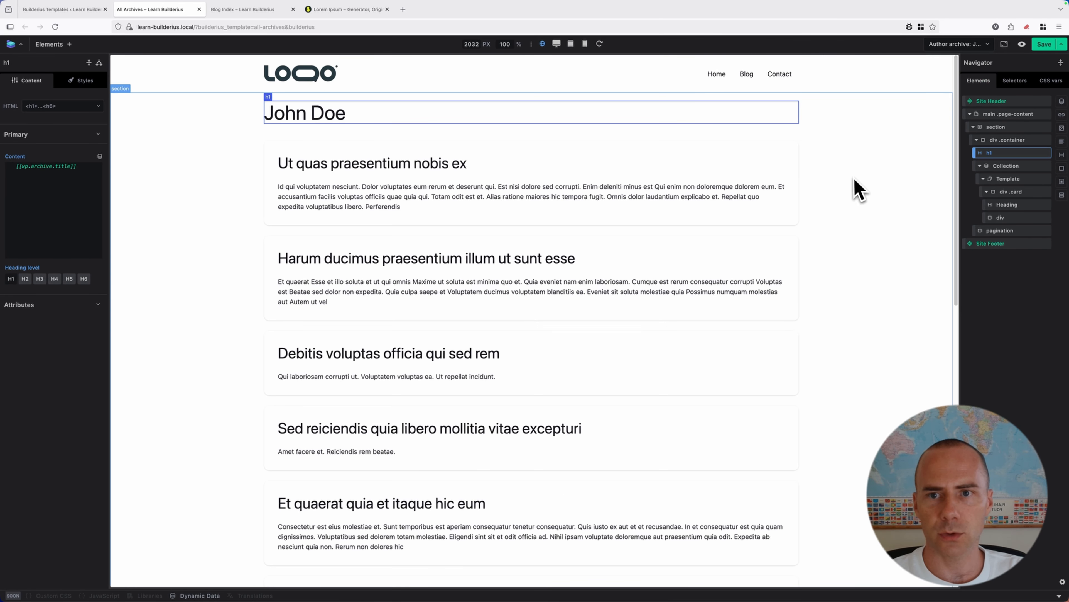
scroll(546, 200, "down", 10)
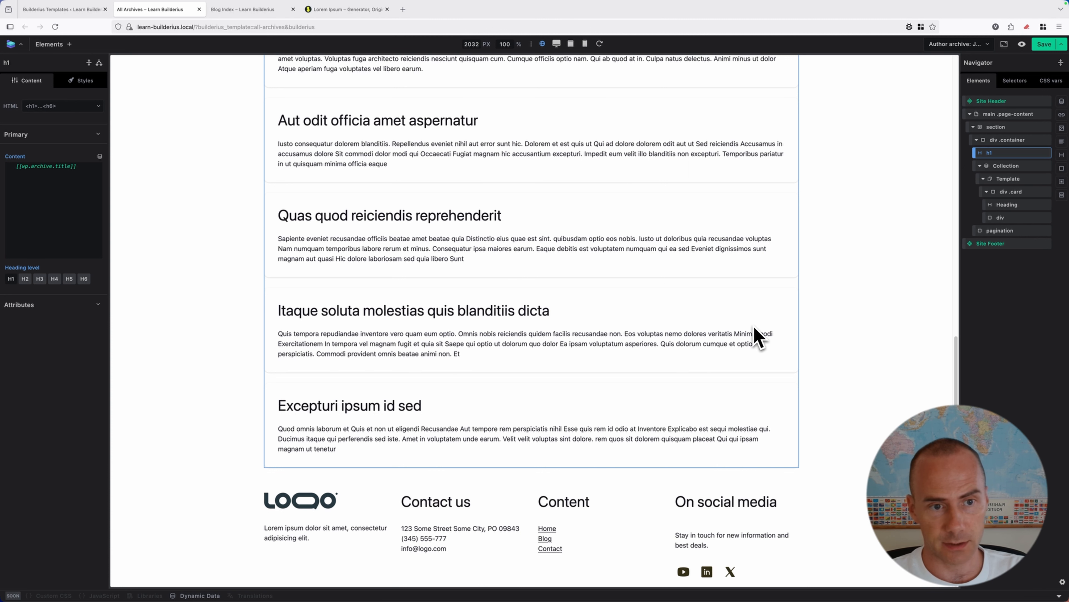
scroll(758, 337, "up", 12)
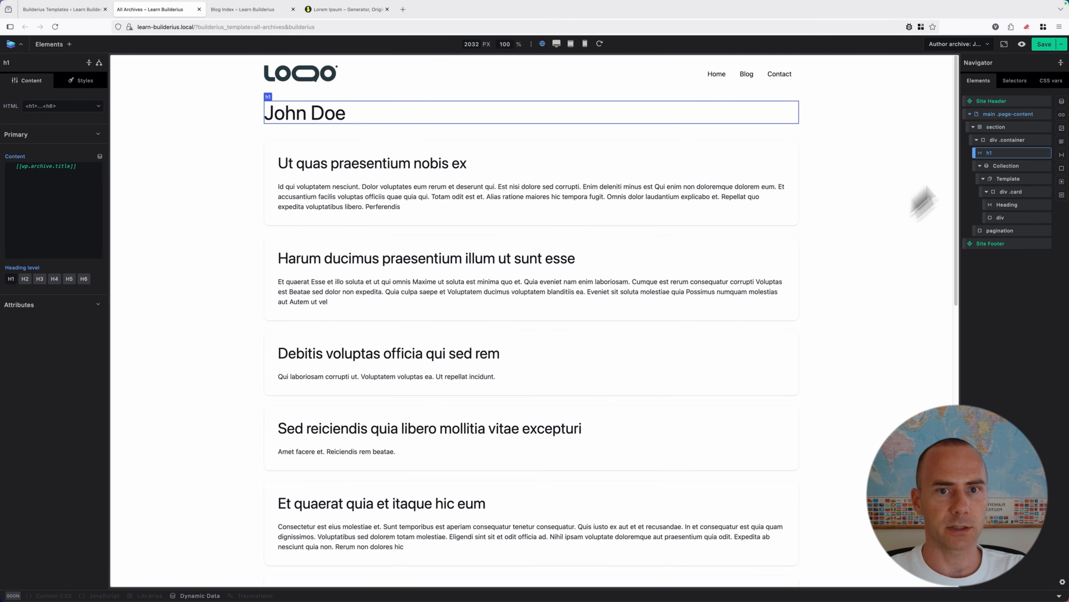
- Save the All Archives and Blog Index templates, and close both to return to the Builderius templates list
left_click(1040, 46)
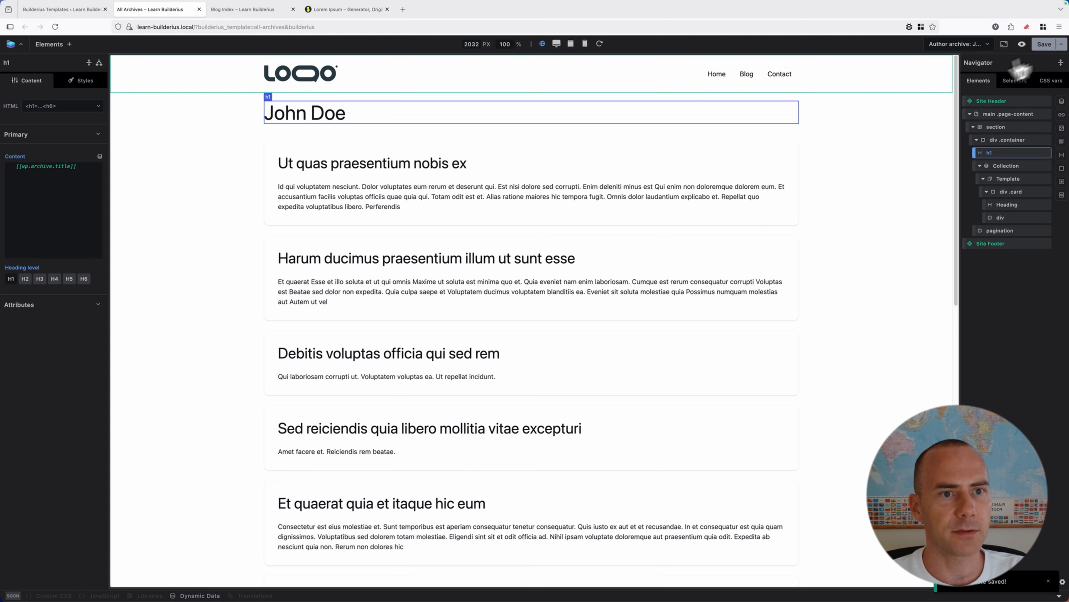
left_click(266, 10)
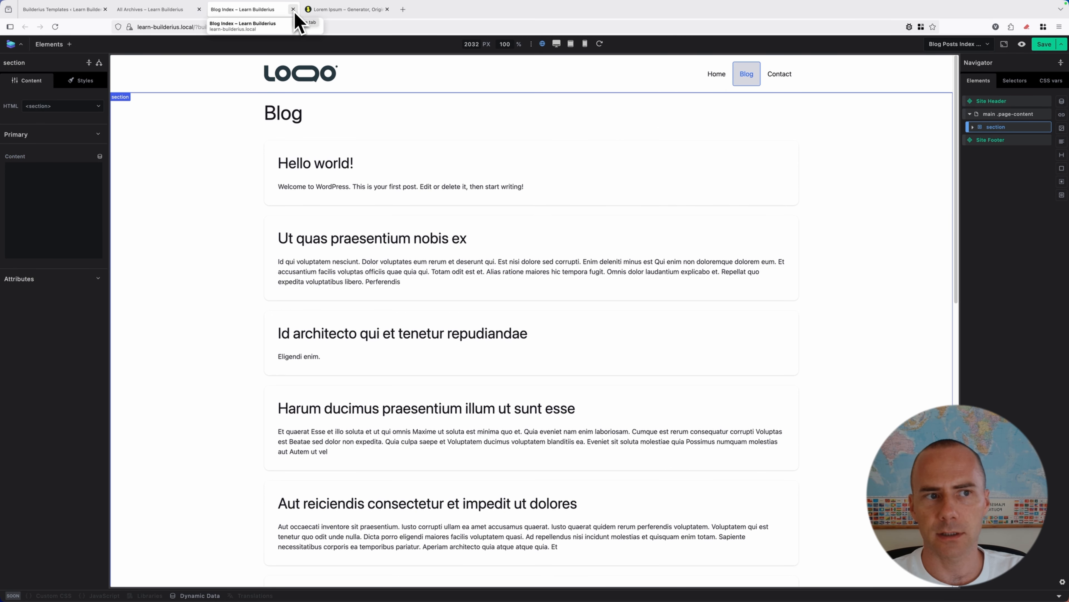
left_click(1045, 44)
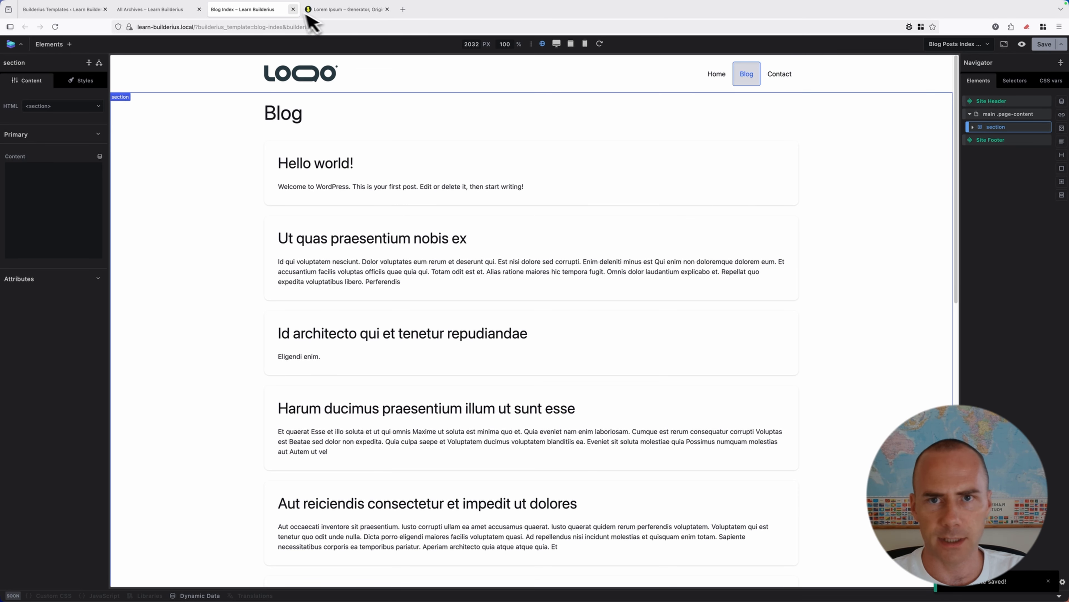
left_click(293, 10)
left_click(199, 9)
left_click(89, 10)
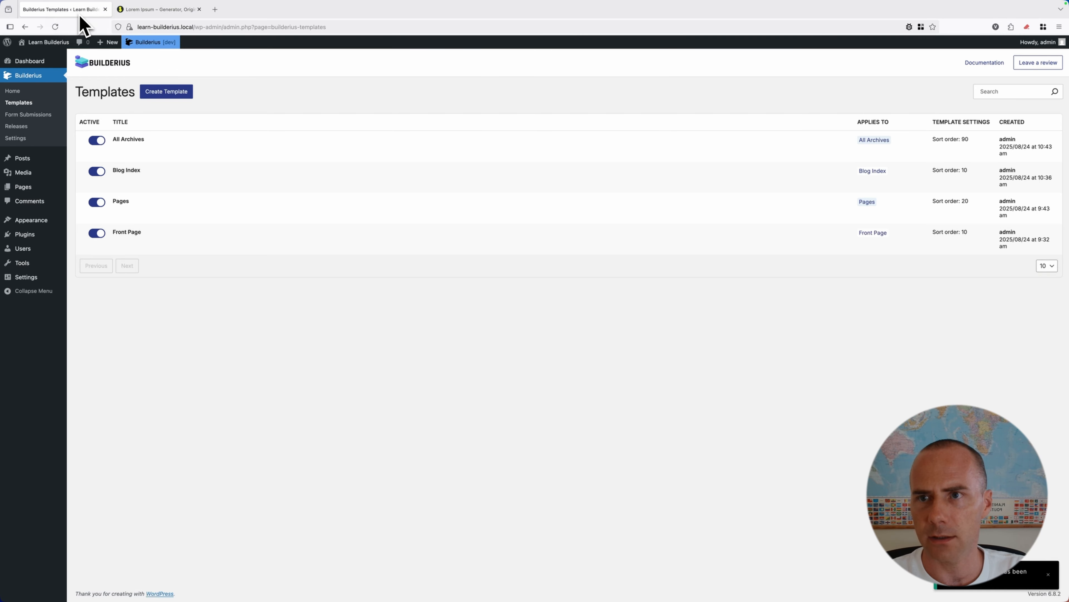
- Visit the site in a new browser tab and check its Contact, Blog and Home pages
right_click(34, 53)
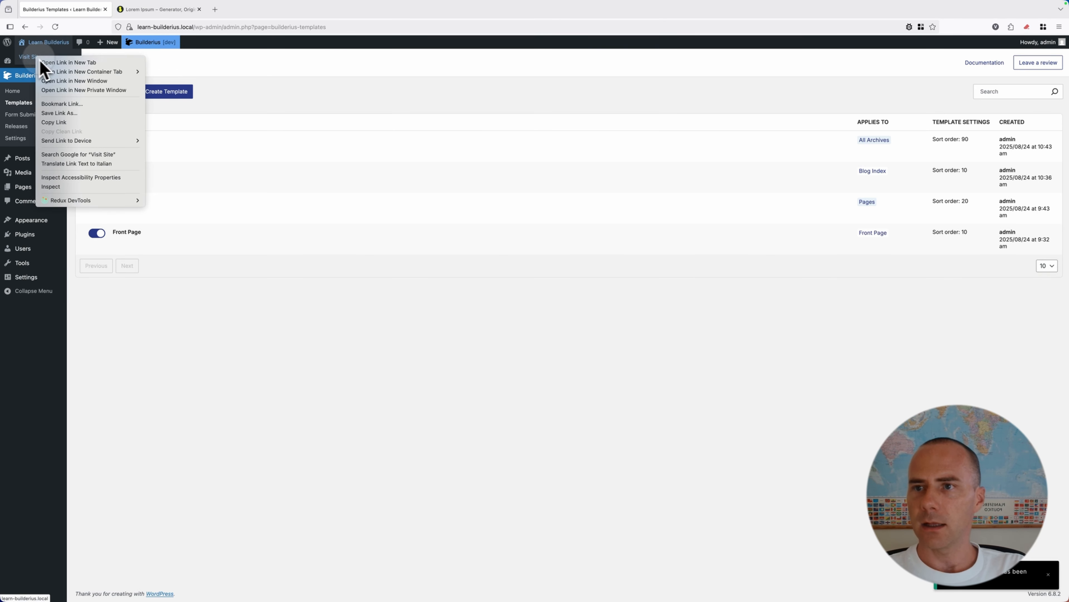
left_click(59, 61)
left_click(151, 9)
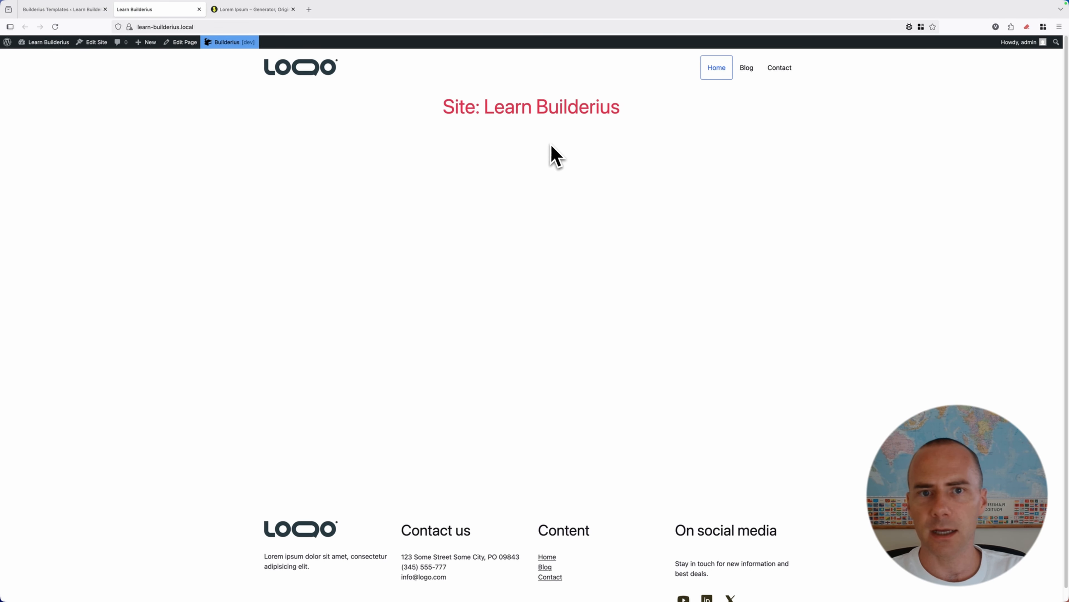
left_click(746, 70)
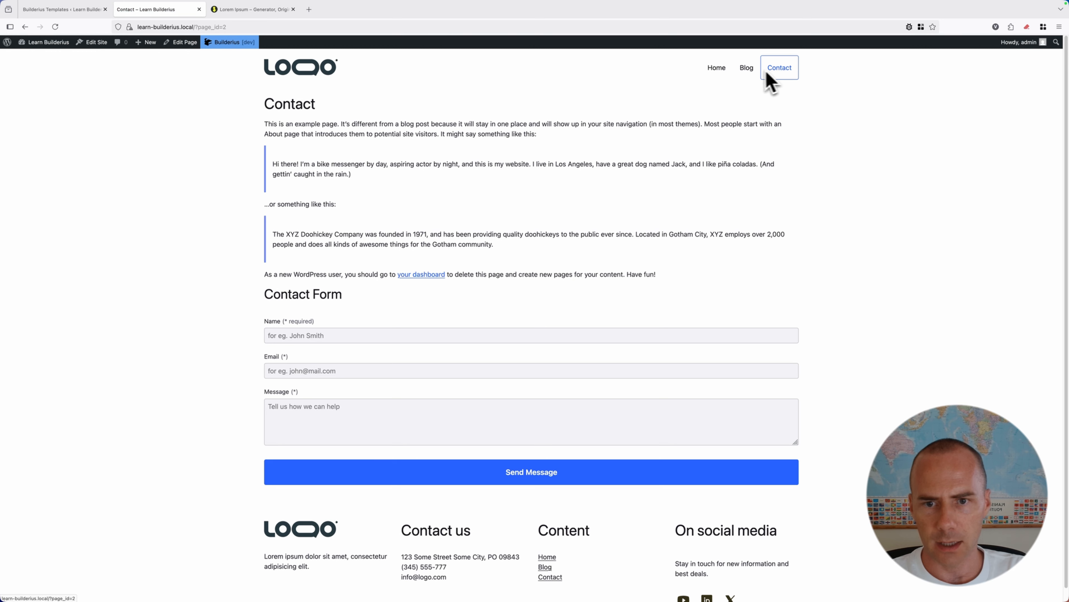
left_click(748, 71)
left_click(725, 70)
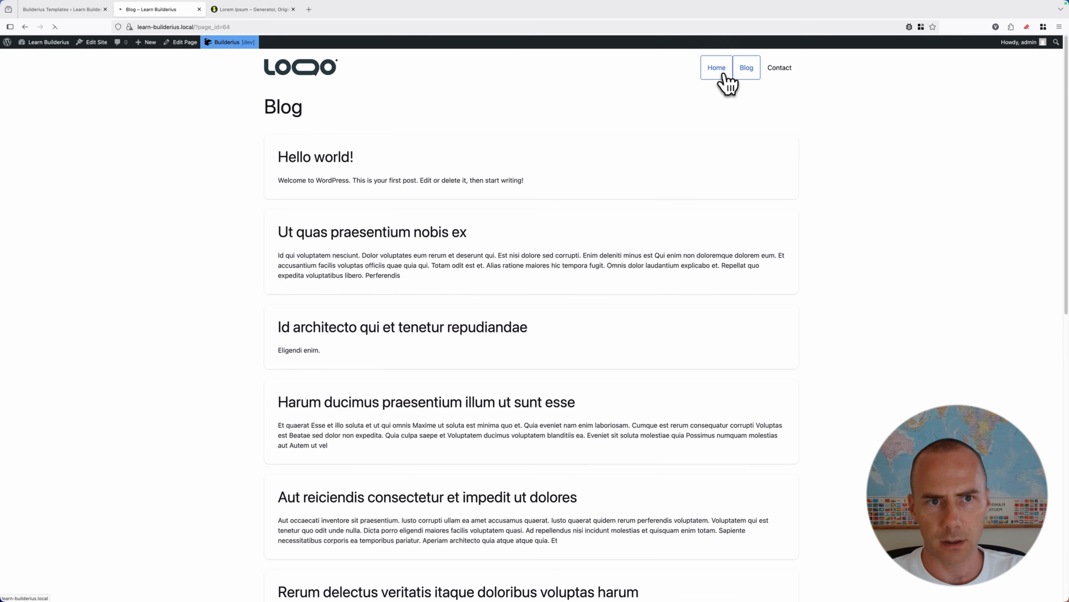
- Copy the URL of the author archive page by previewing it from the All Archives template in Builderius
left_click(77, 13)
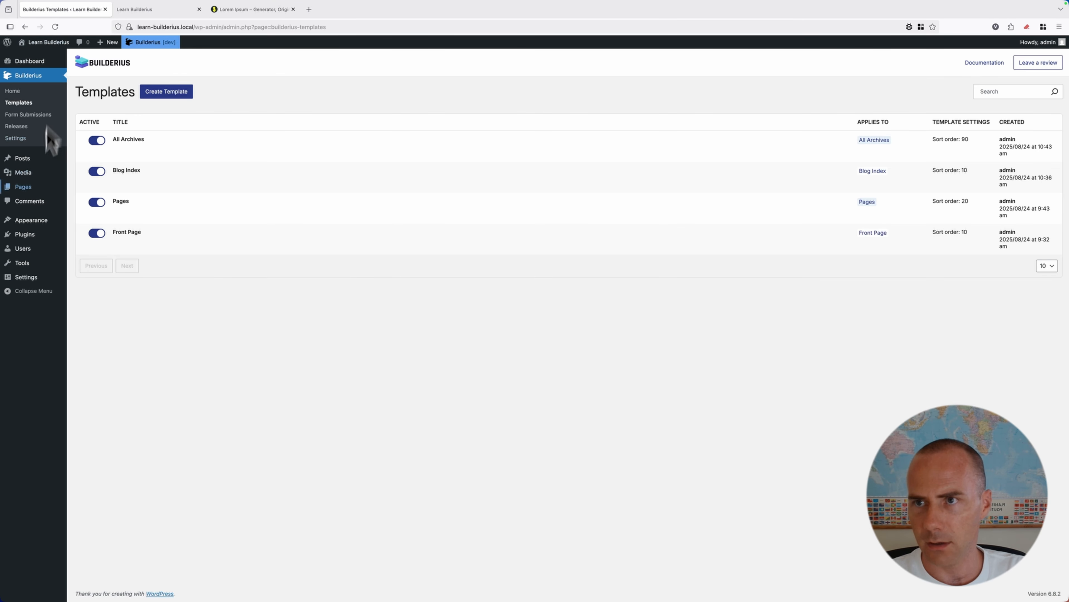
mouse_move(41, 226)
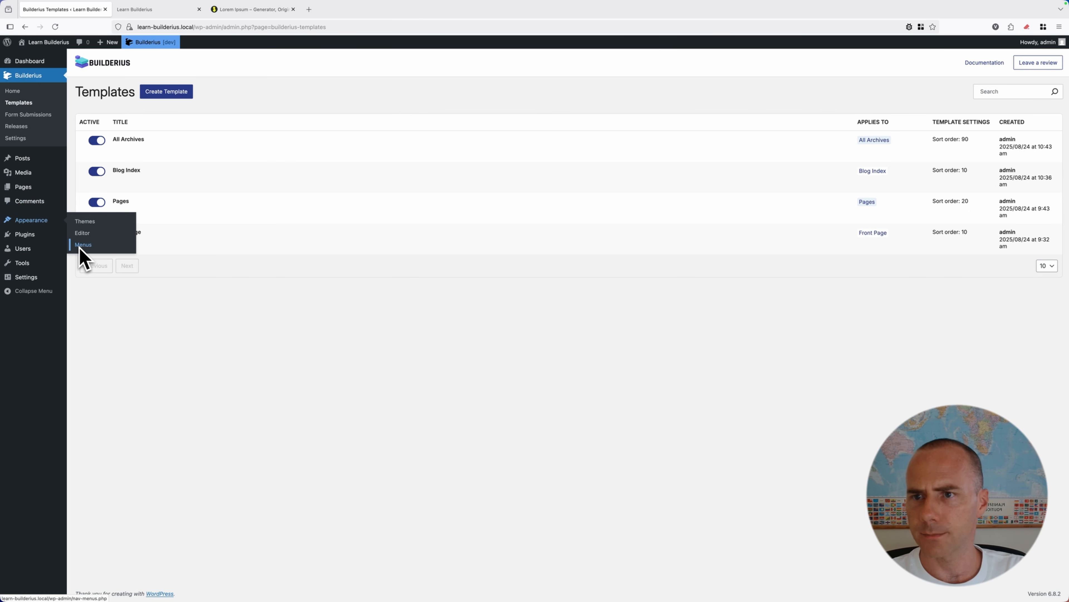
mouse_move(163, 161)
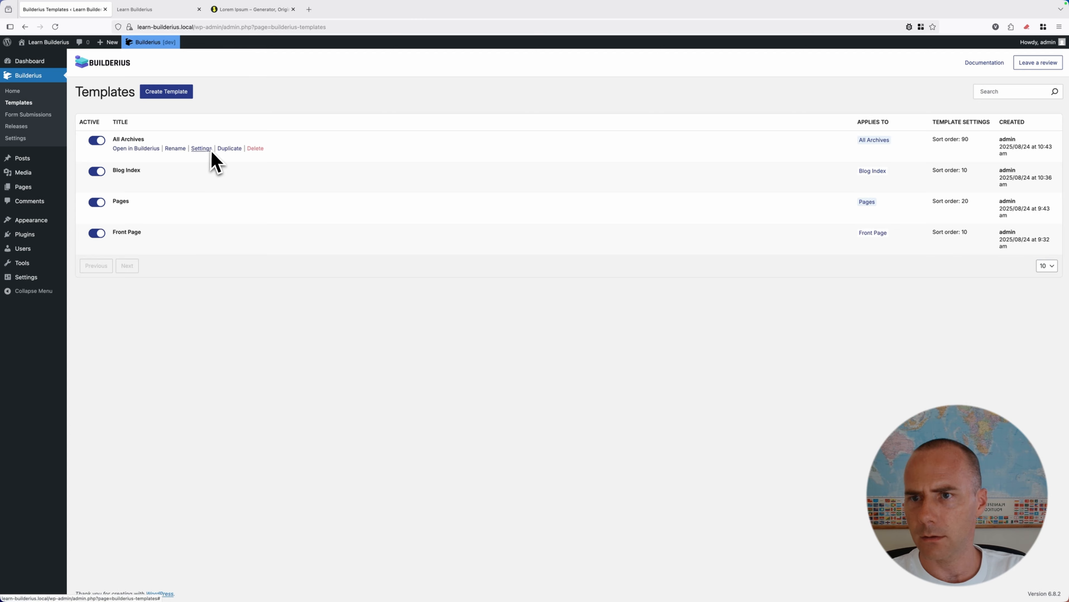
left_click(146, 149)
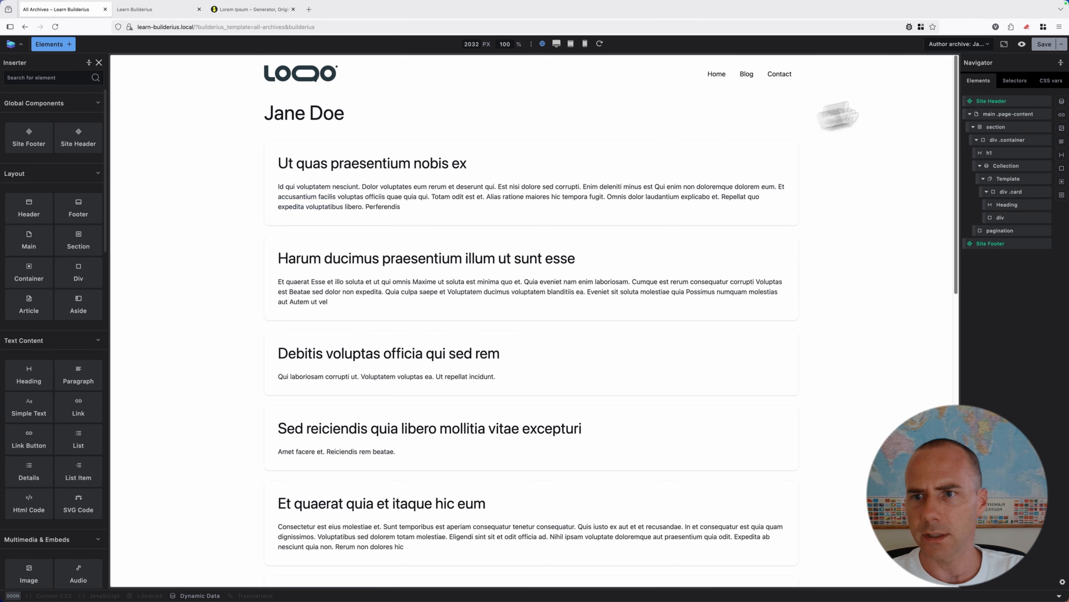
left_click(1022, 44)
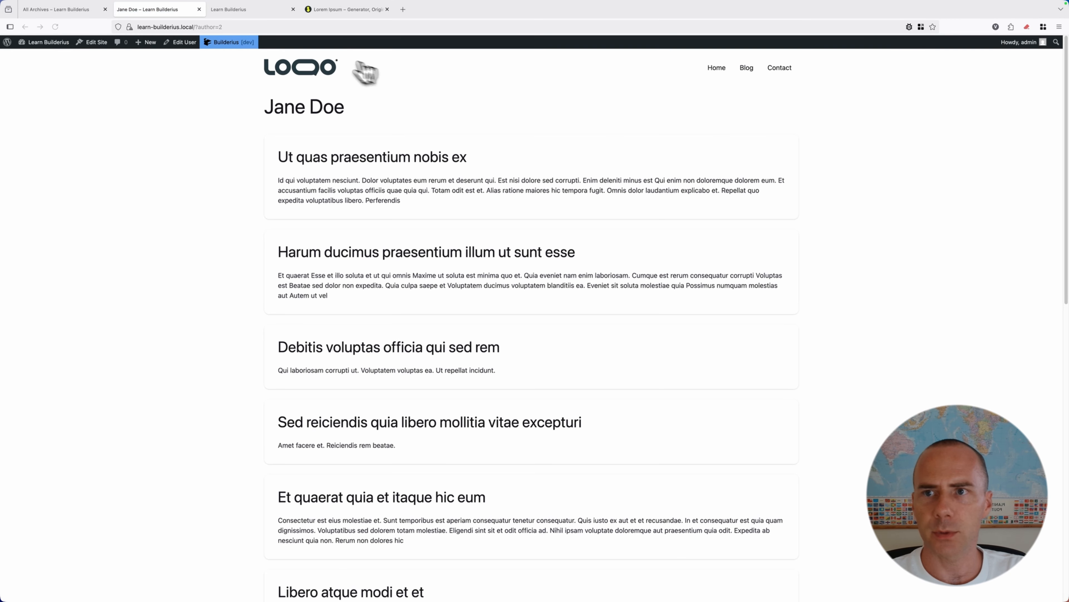
left_click(261, 28)
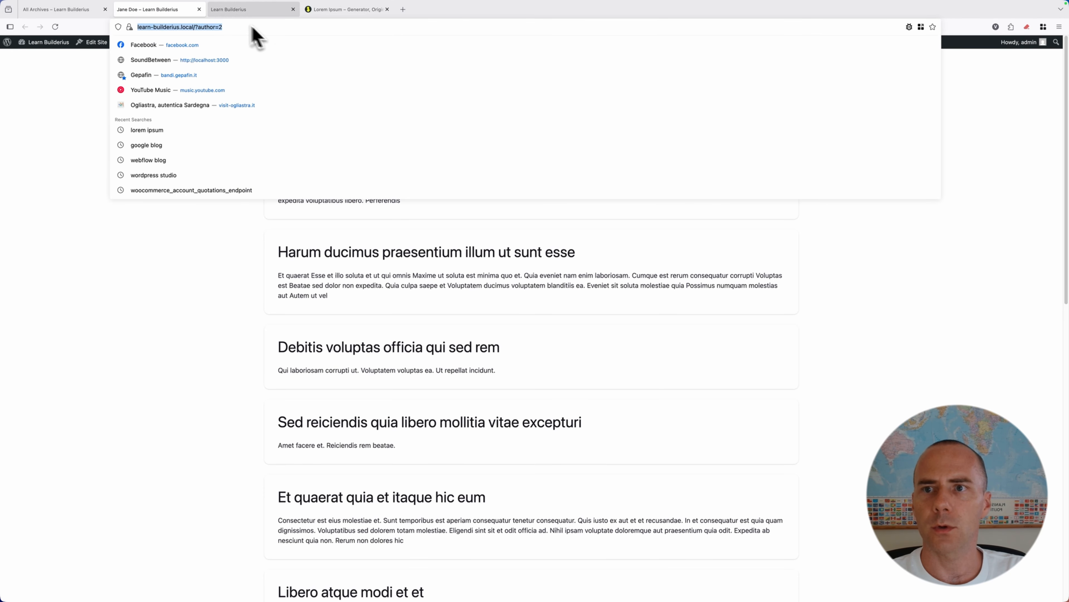
left_click(199, 9)
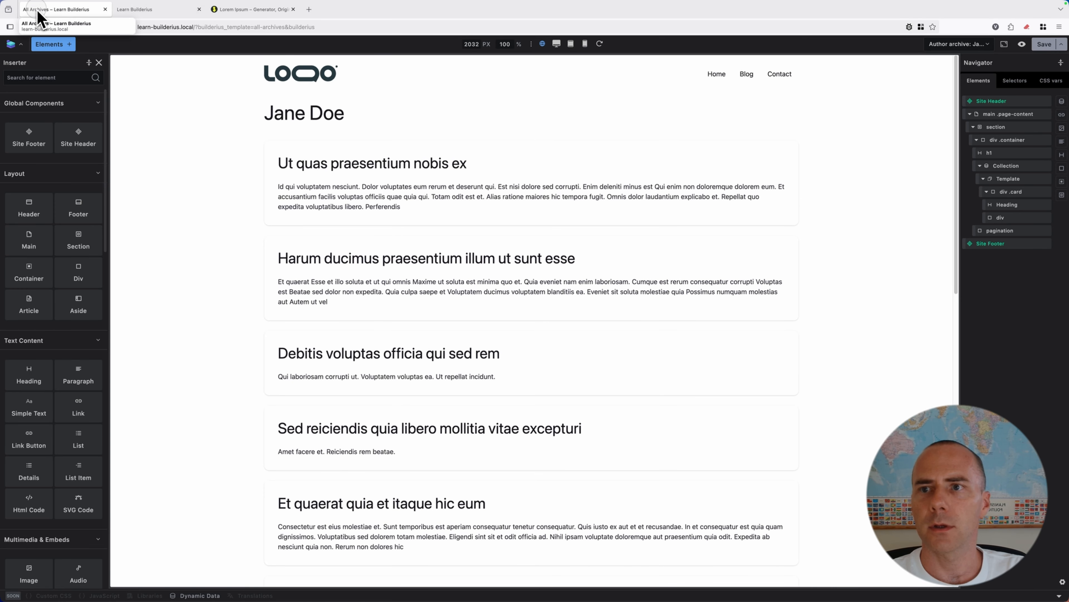
- Go from the builder to the WordPress dashboard, close the All Archives template, and open the menu editor
left_click(16, 46)
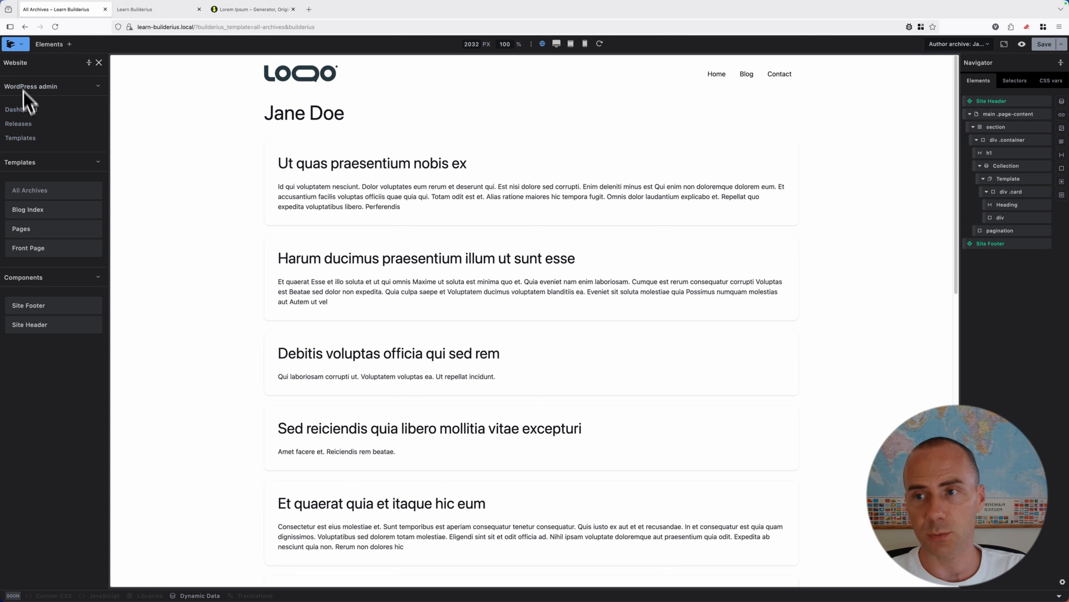
left_click(24, 112)
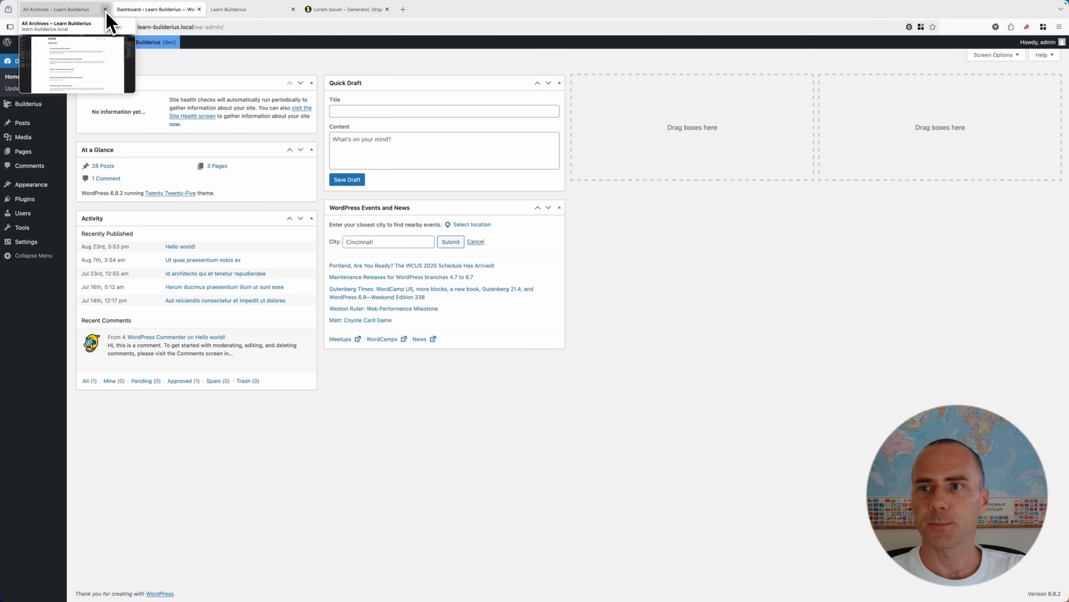
left_click(105, 9)
mouse_move(45, 190)
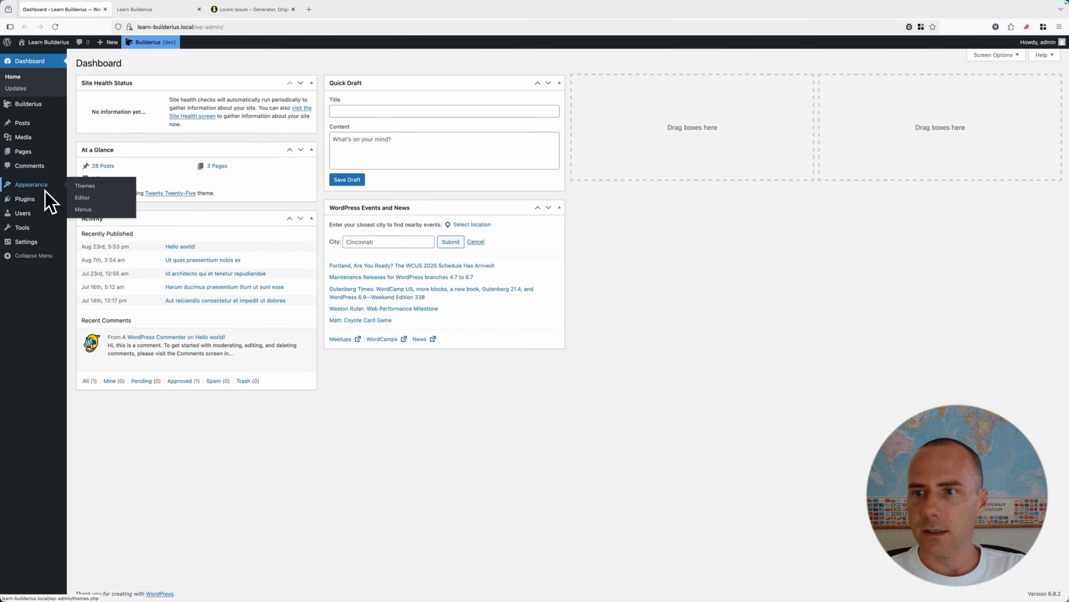
left_click(83, 209)
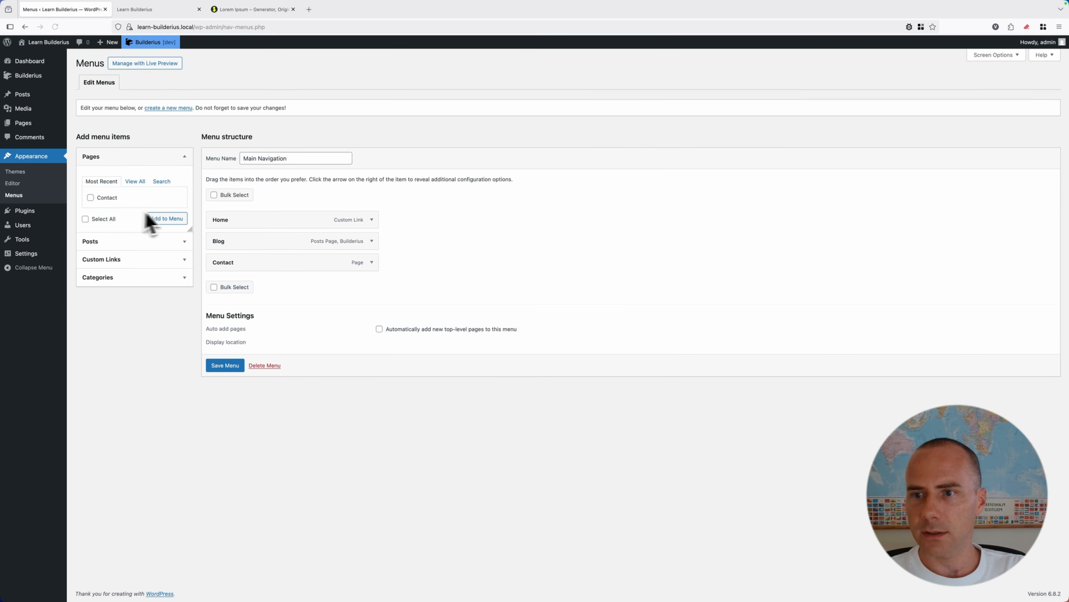
- Add a custom link with the copied author archive URL, labelled "Author:" plus the author's name, to Main Navigation, and save the menu
left_click(158, 262)
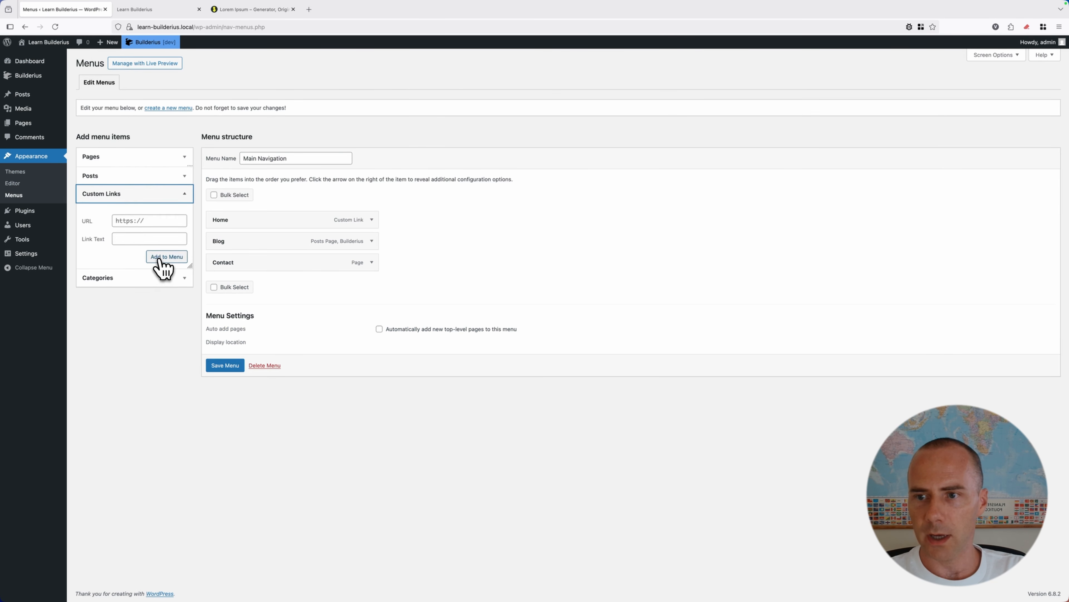
left_click(152, 219)
key("super+v")
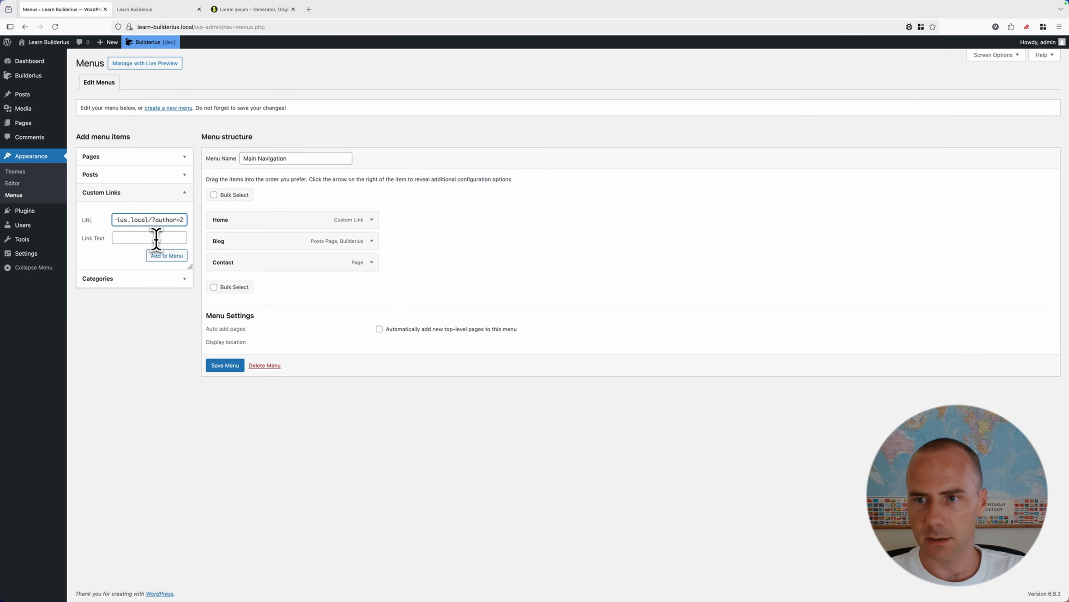
left_click(156, 237)
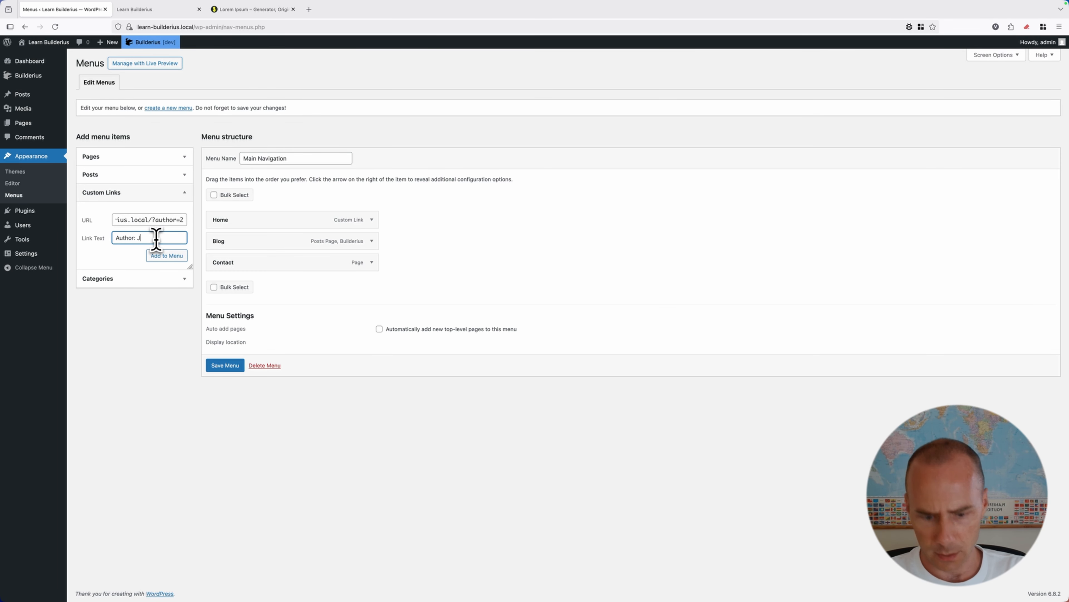
left_click(166, 256)
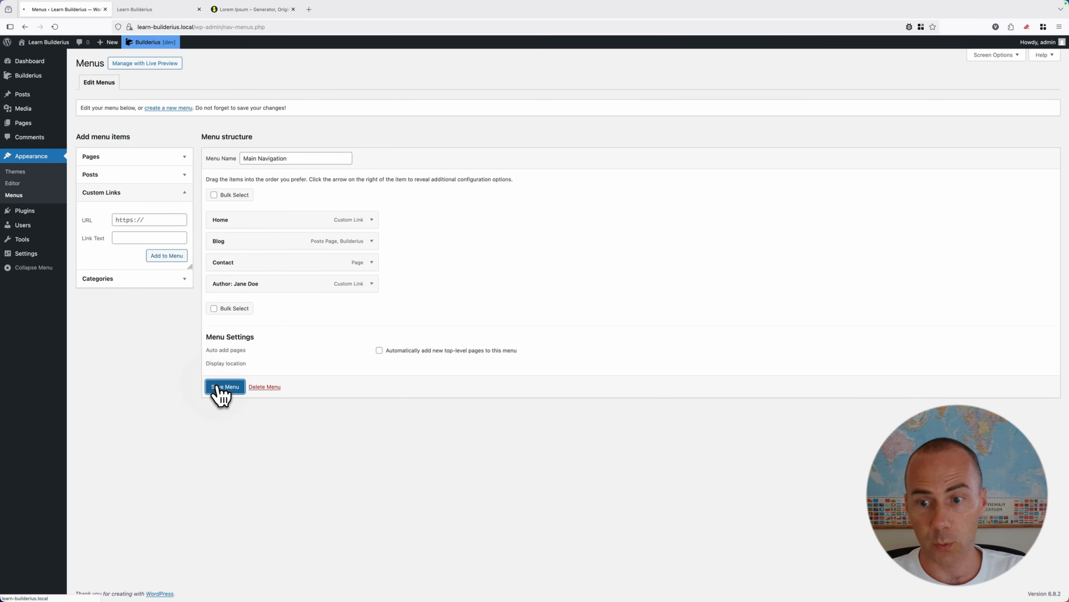
left_click(223, 386)
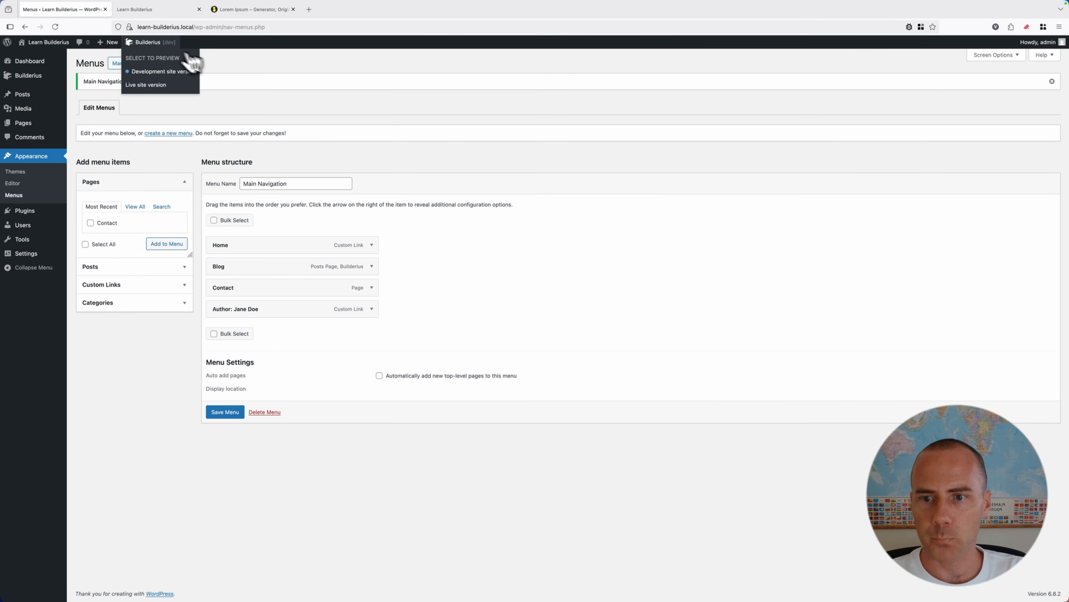
left_click(151, 10)
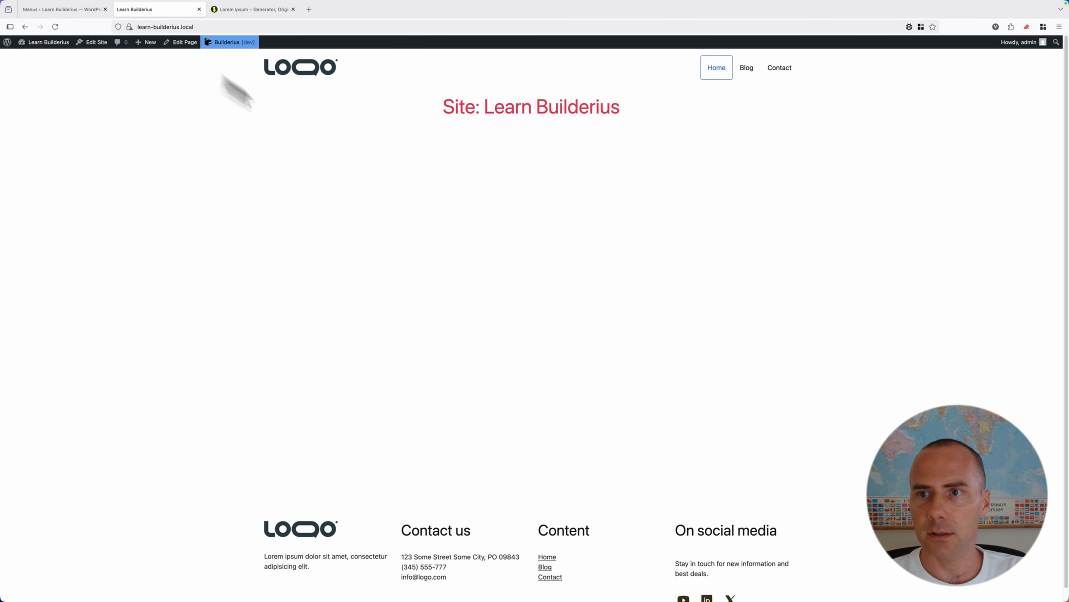
- Reload the site and check the new author archive link and the Blog and Home links in the header navigation
key("super+r")
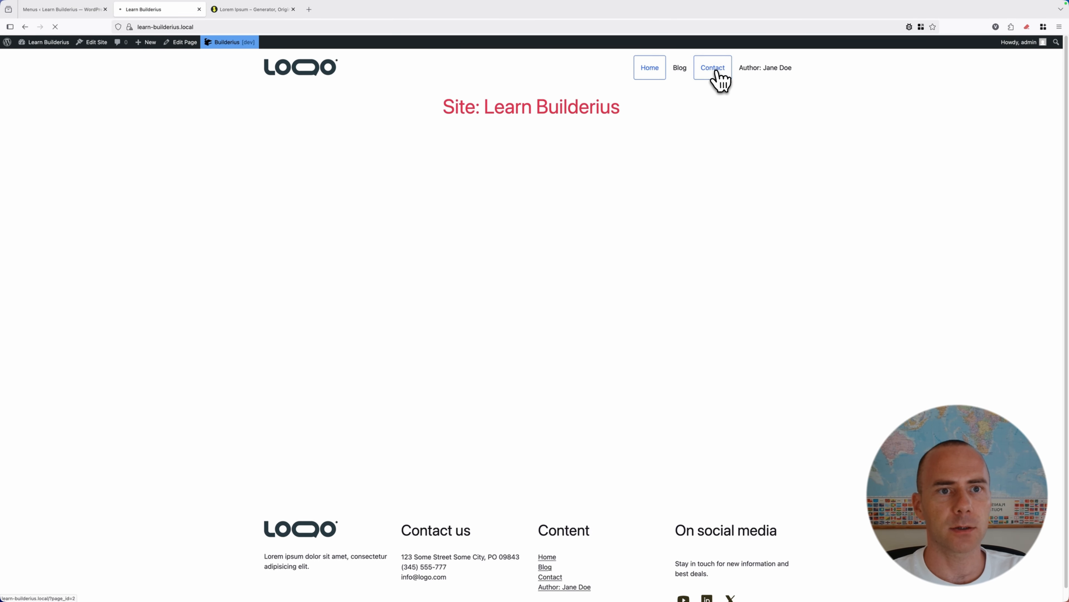
left_click(716, 73)
left_click(765, 70)
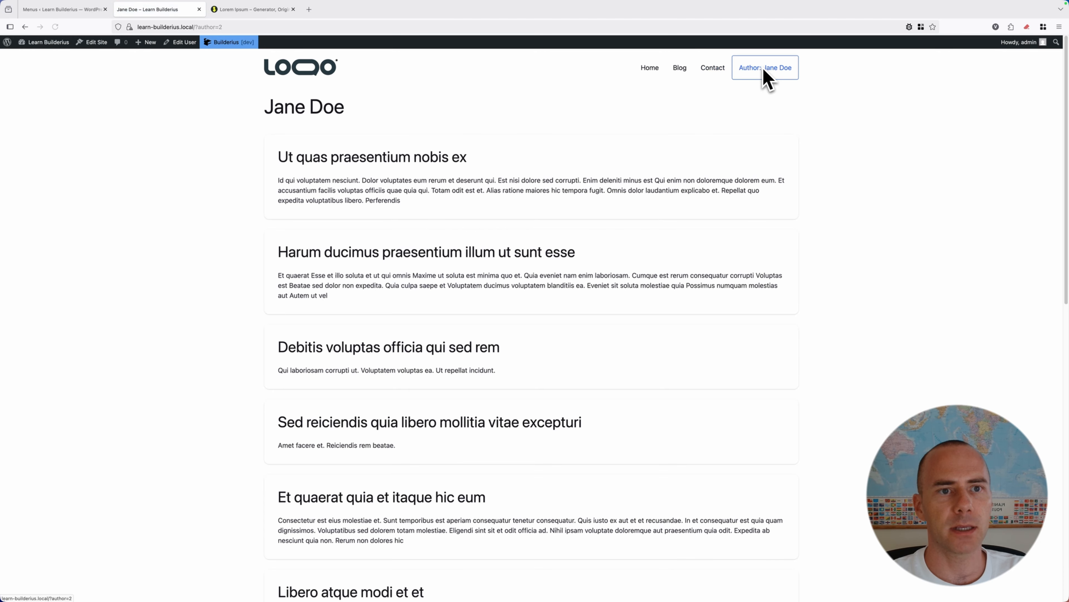
scroll(695, 194, "down", 10)
scroll(683, 218, "up", 10)
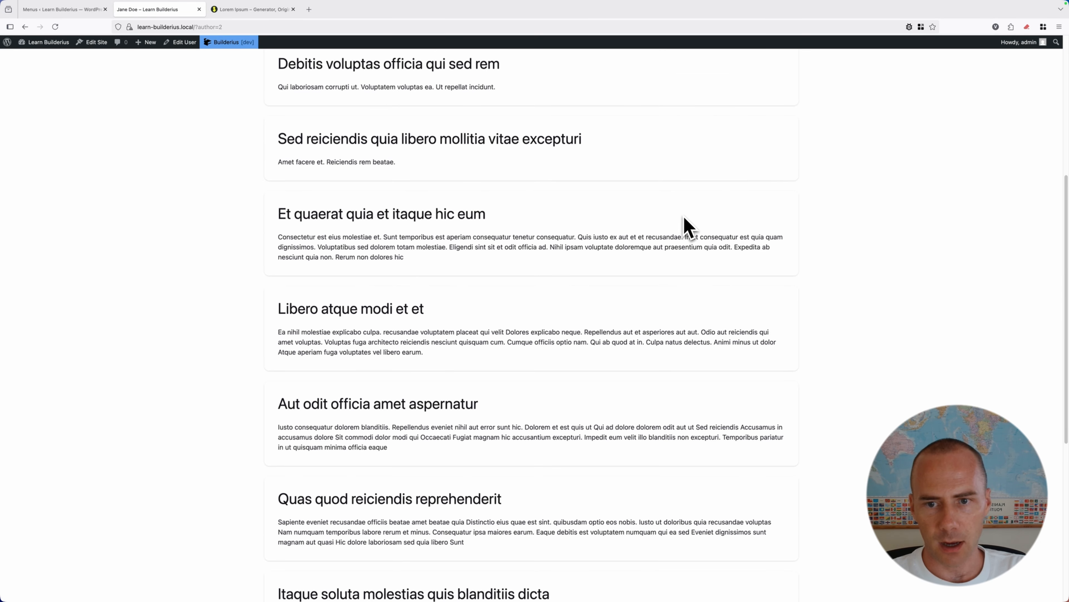
left_click(683, 66)
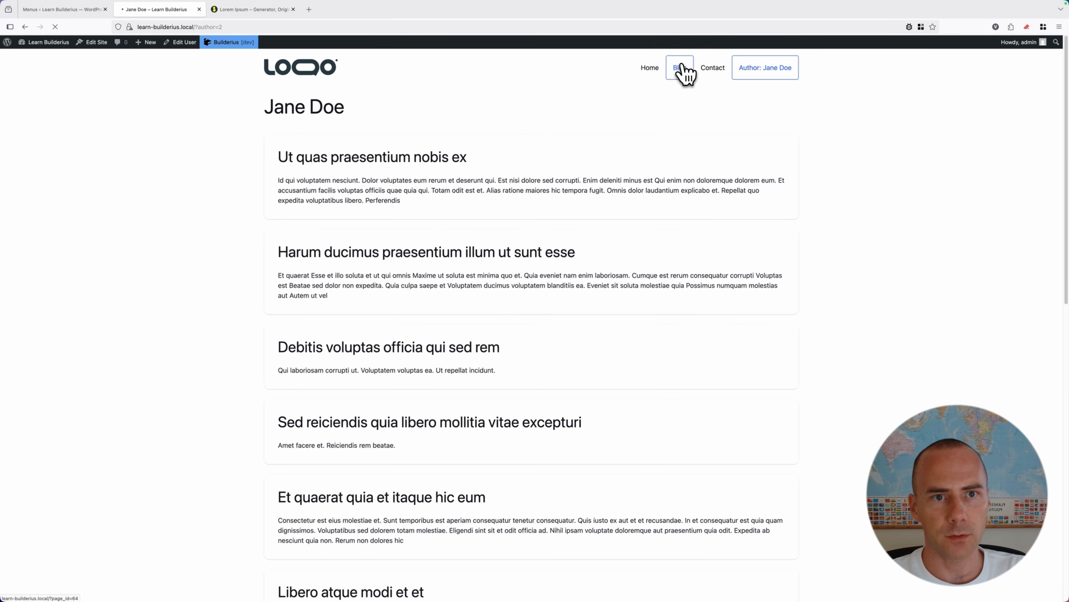
left_click(652, 78)
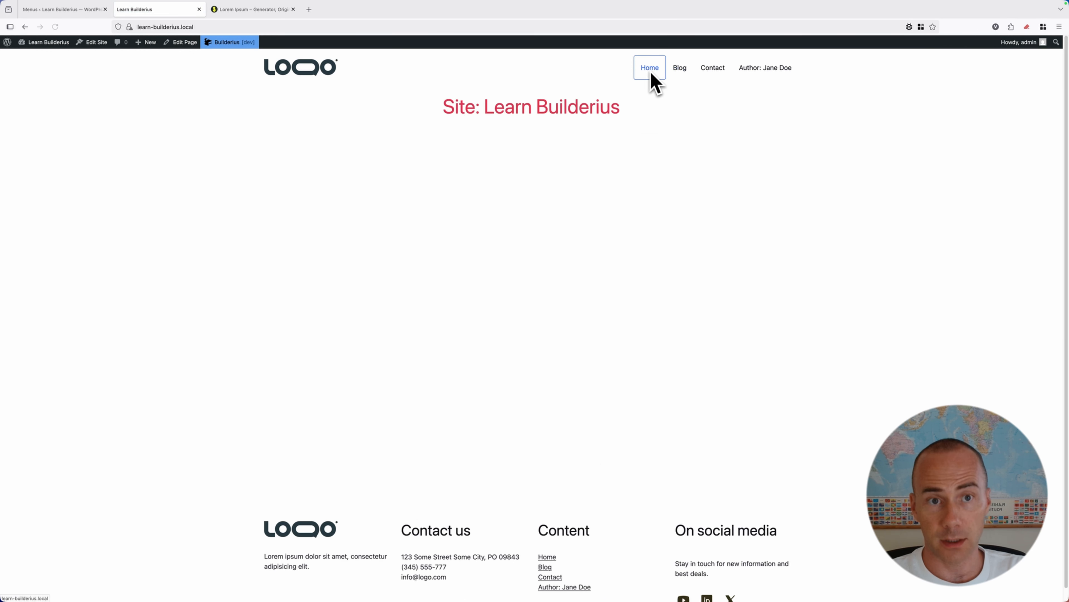
- Try to trigger the site's 404 page by visiting the nonexistent addresses /test and /error
left_click(241, 26)
left_click(241, 27)
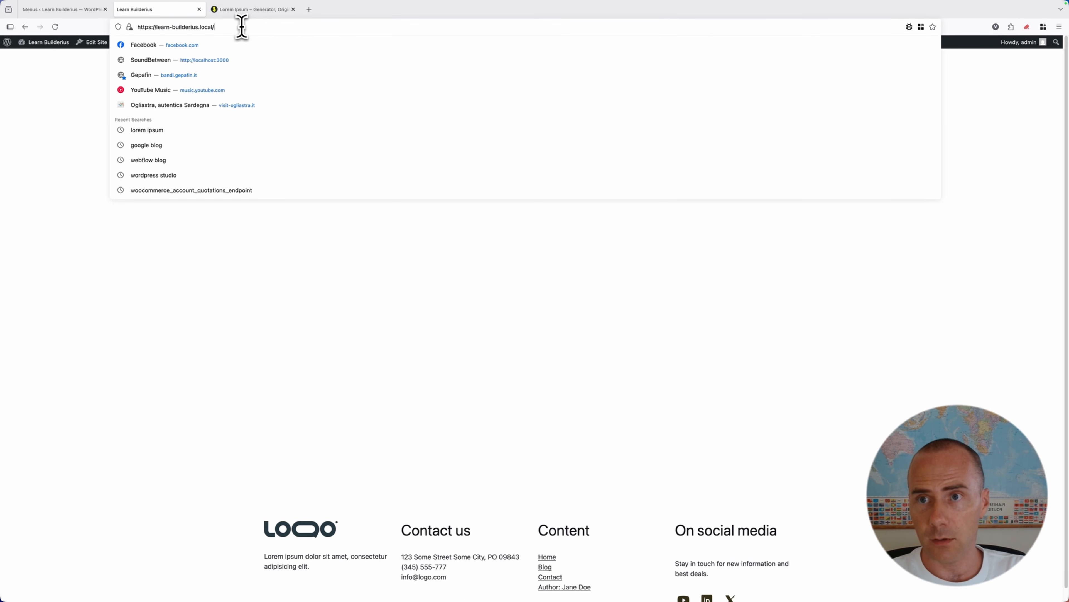
type("test")
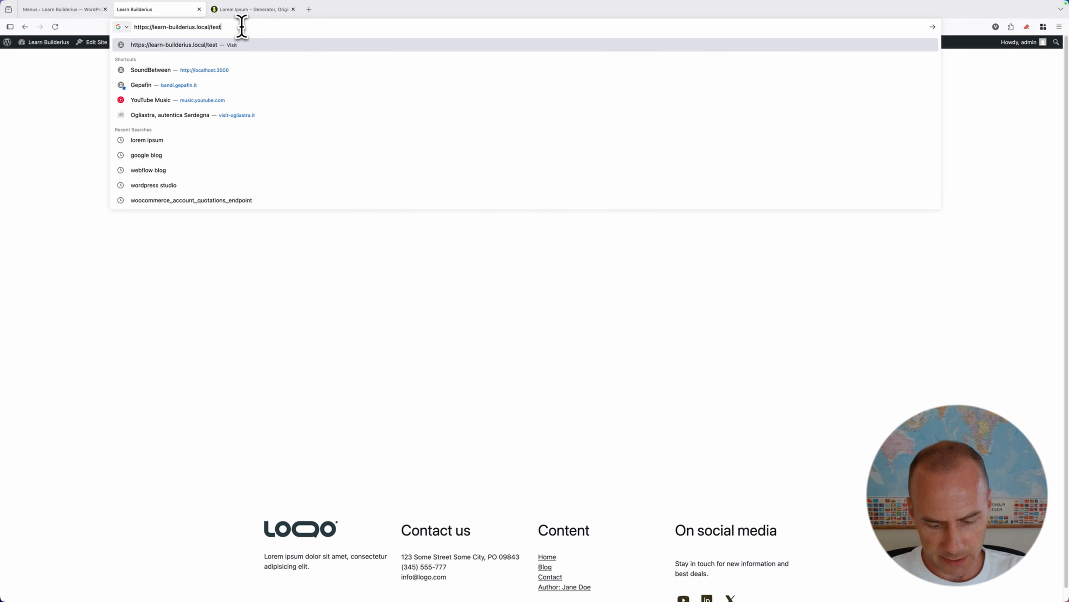
key("Return")
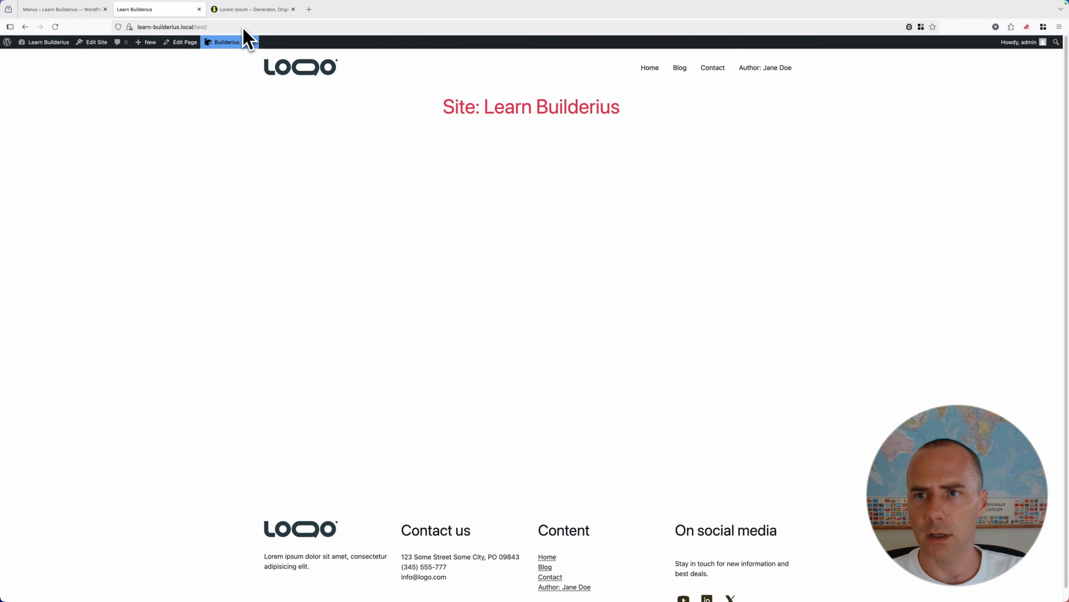
left_click(204, 27)
left_click(208, 27)
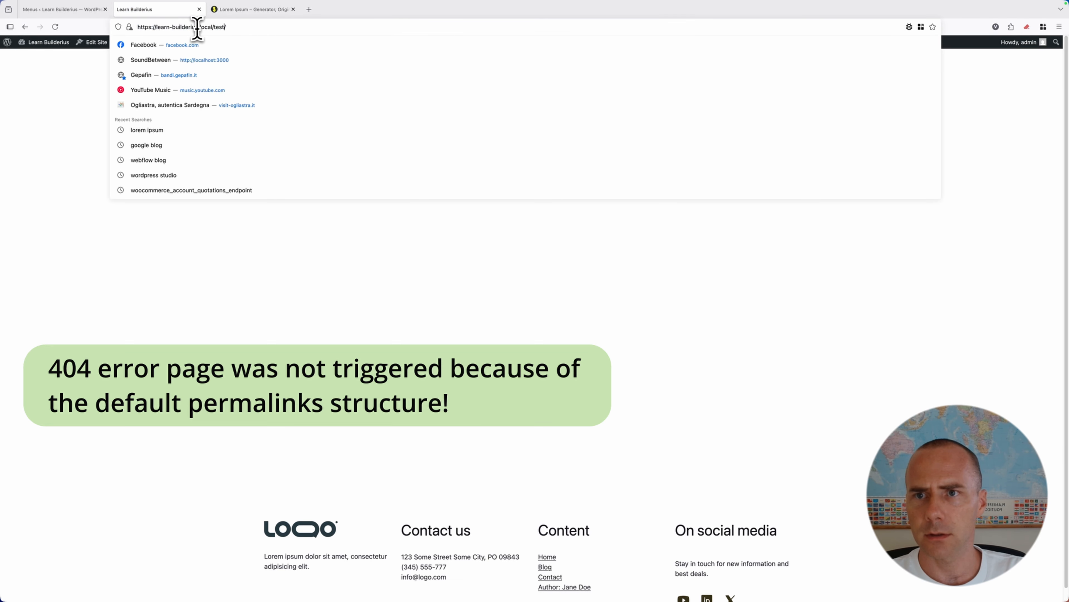
left_click_drag(213, 27, 268, 28)
type("err")
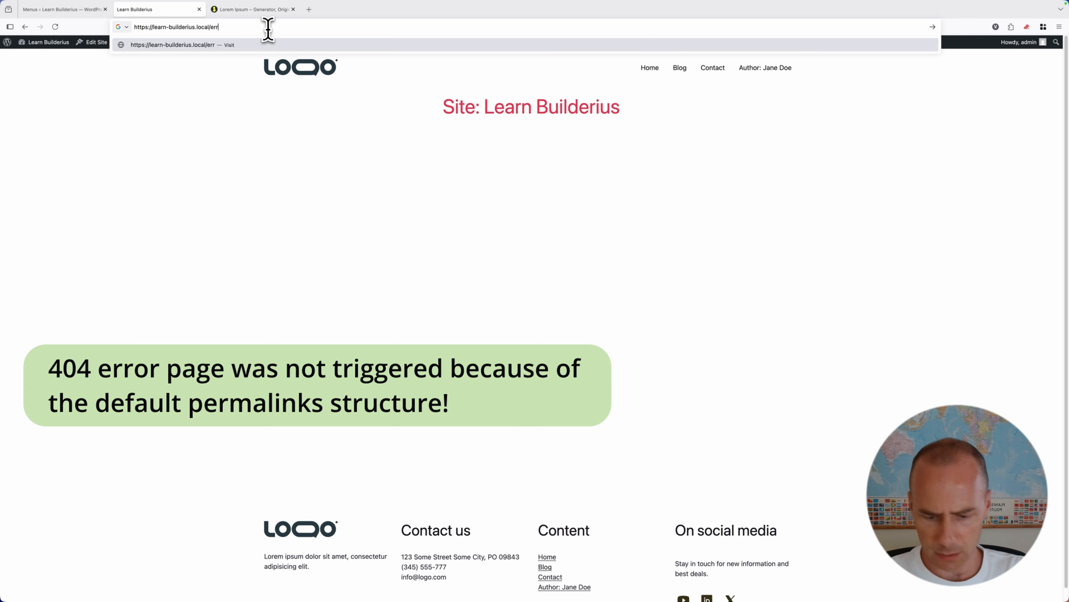
type("or")
key("Return")
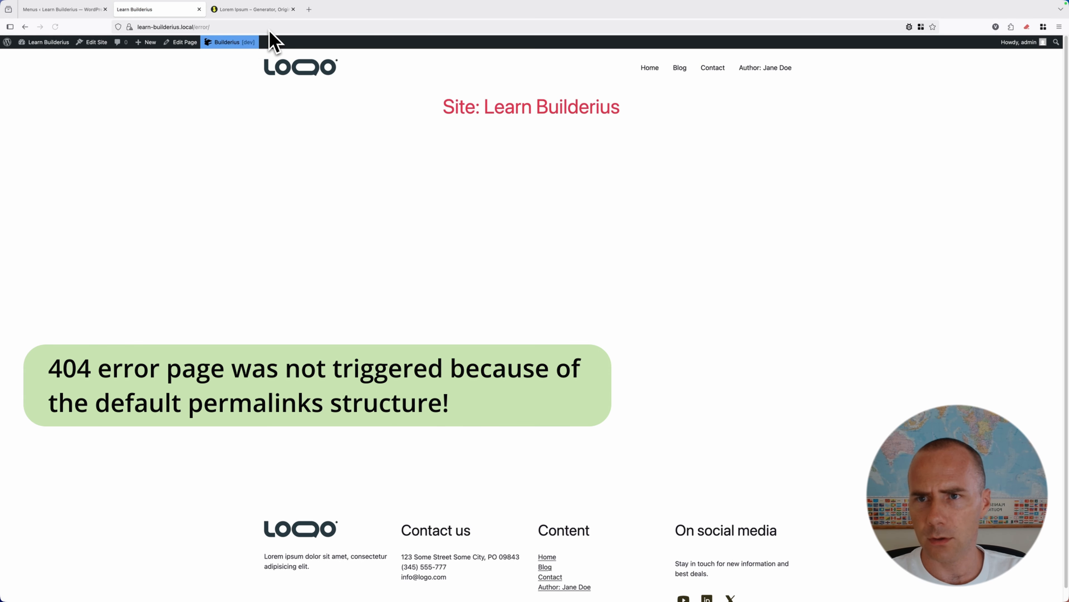
- Try to trigger the 404 page with the deeper nonexistent address /error/ret
left_click(213, 29)
left_click(213, 28)
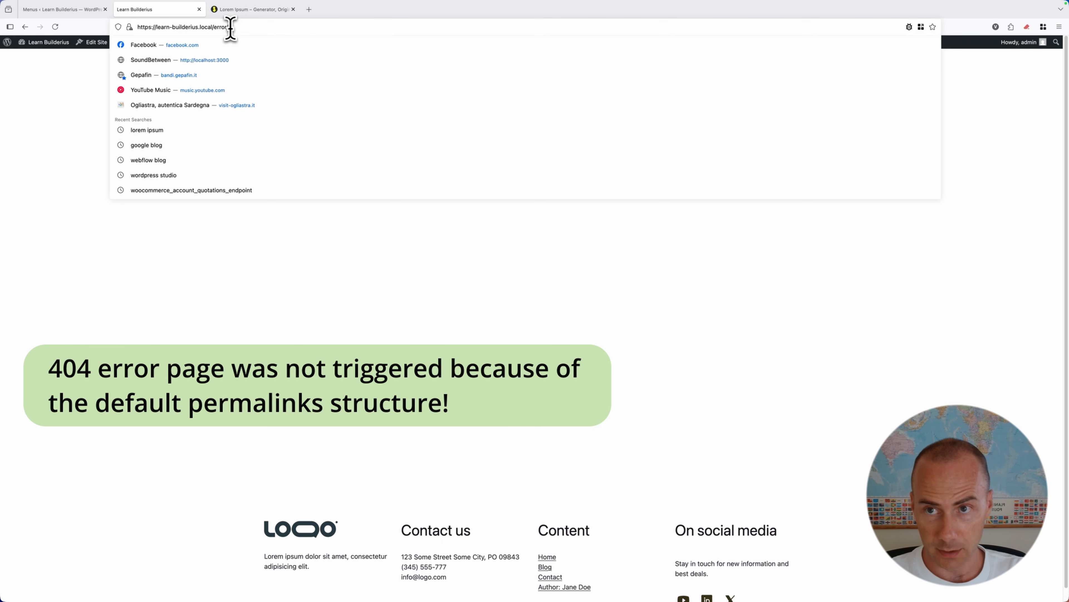
type("/ret")
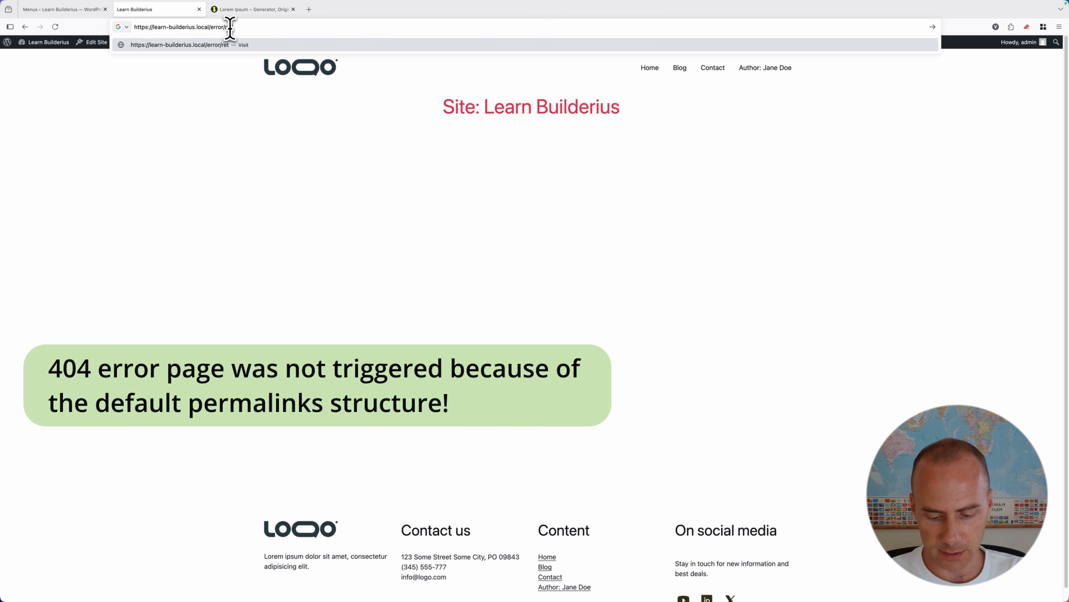
key("Return")
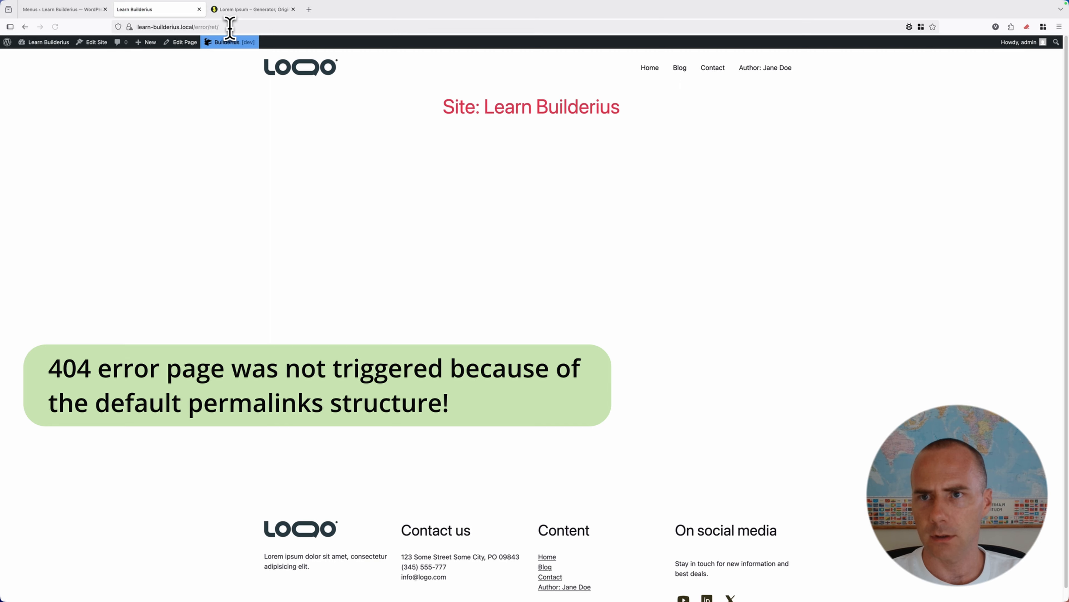
- Return to the WordPress dashboard, create a Builderius template for the 404 Not Found location, and open it in the builder
left_click(72, 10)
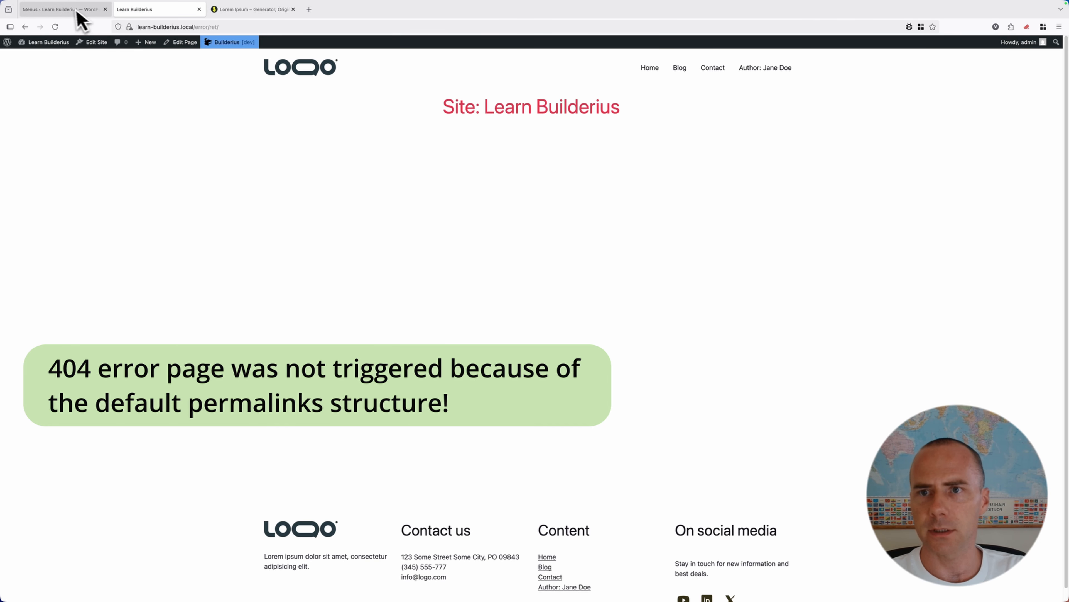
mouse_move(40, 76)
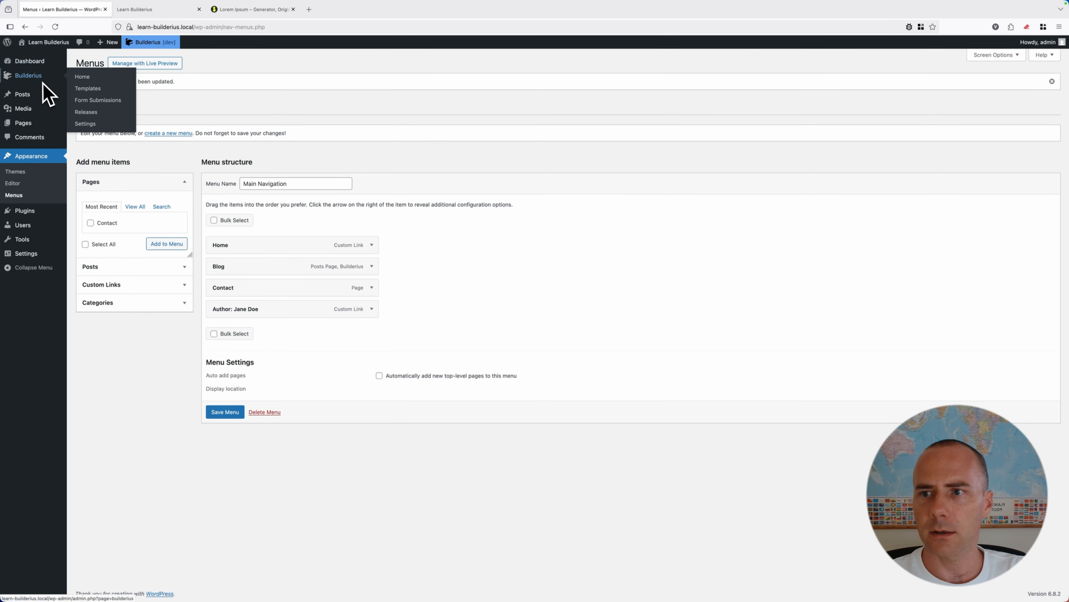
left_click(88, 89)
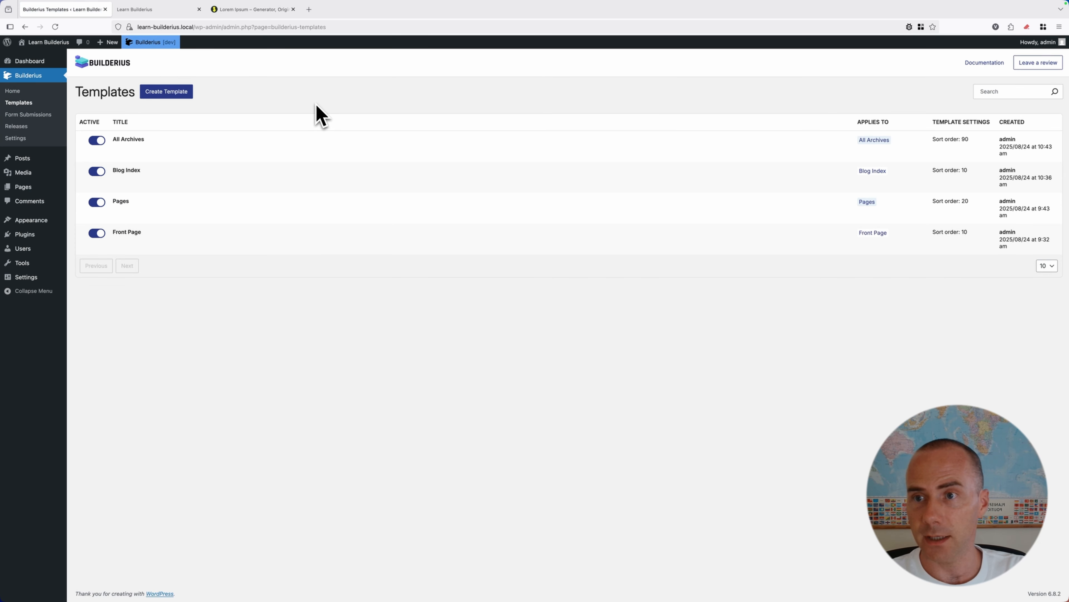
left_click(178, 97)
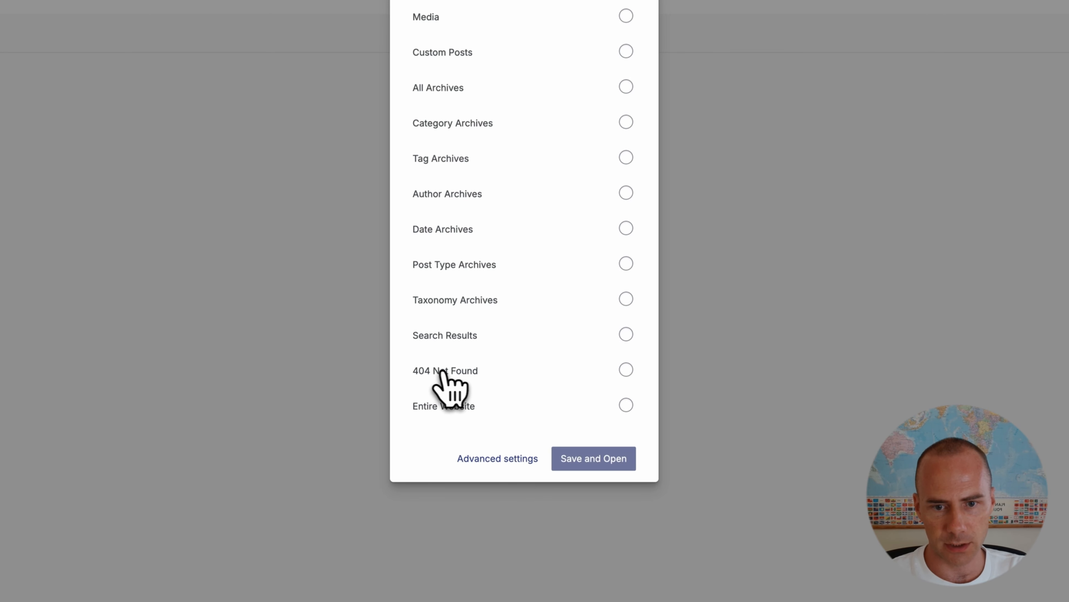
left_click(626, 370)
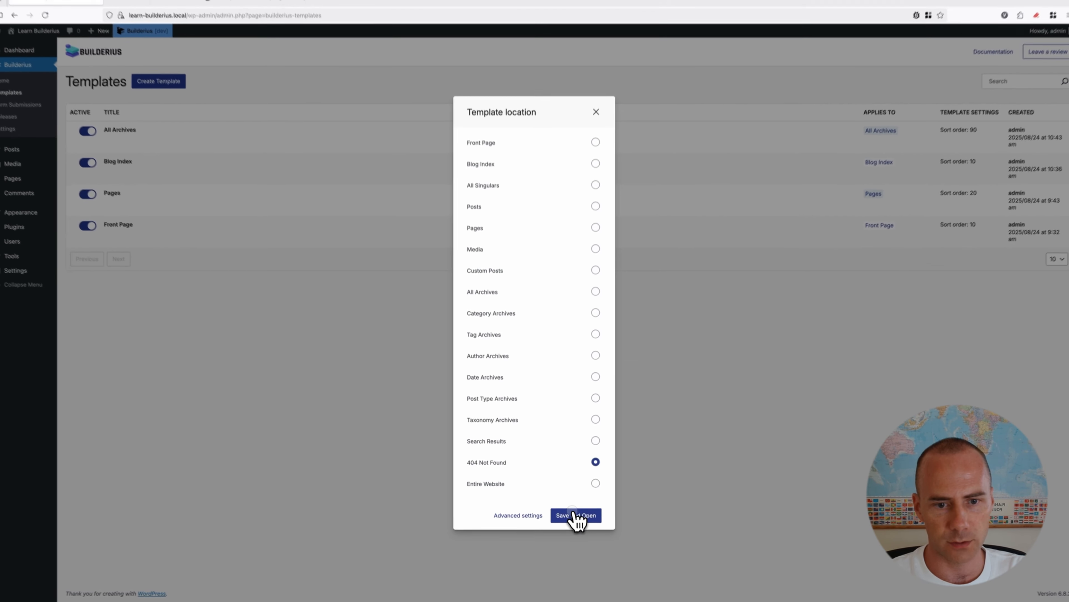
left_click(575, 515)
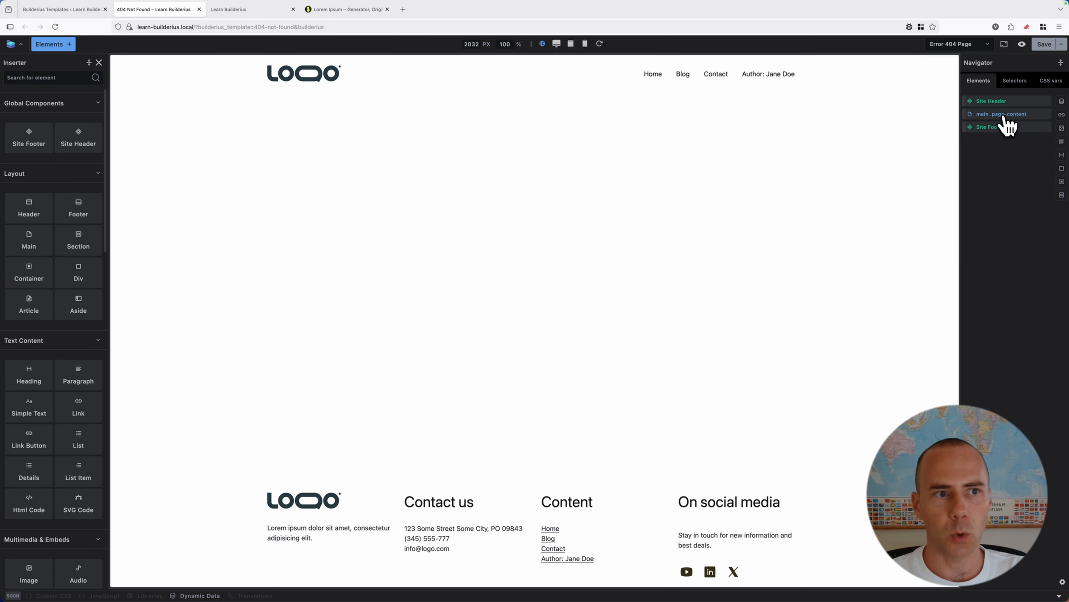
- Insert a section with its container inside the main .page-content element
left_click(1004, 114)
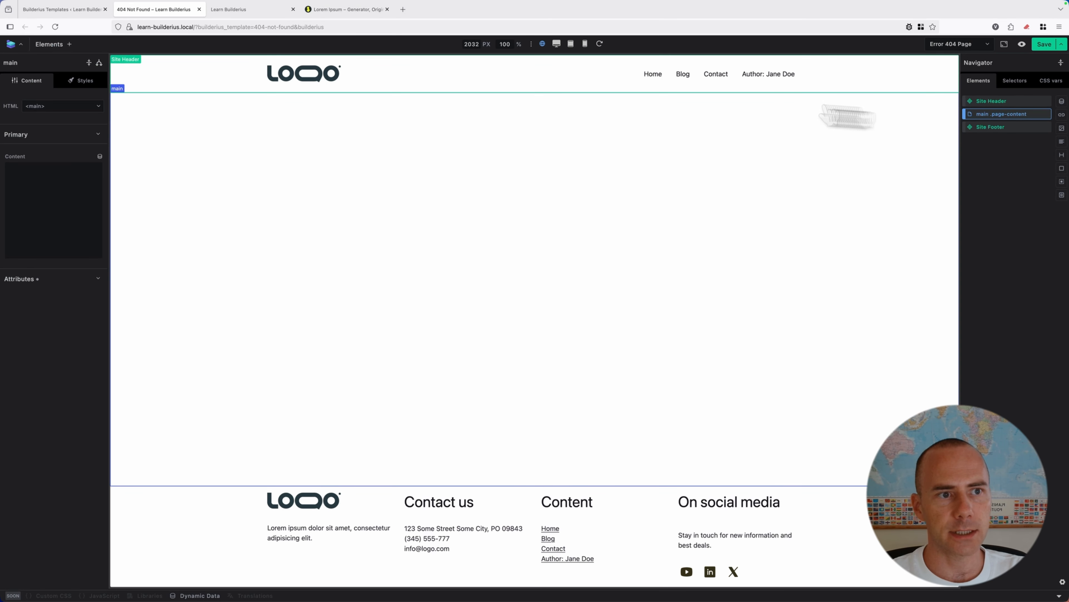
left_click(60, 44)
type("section")
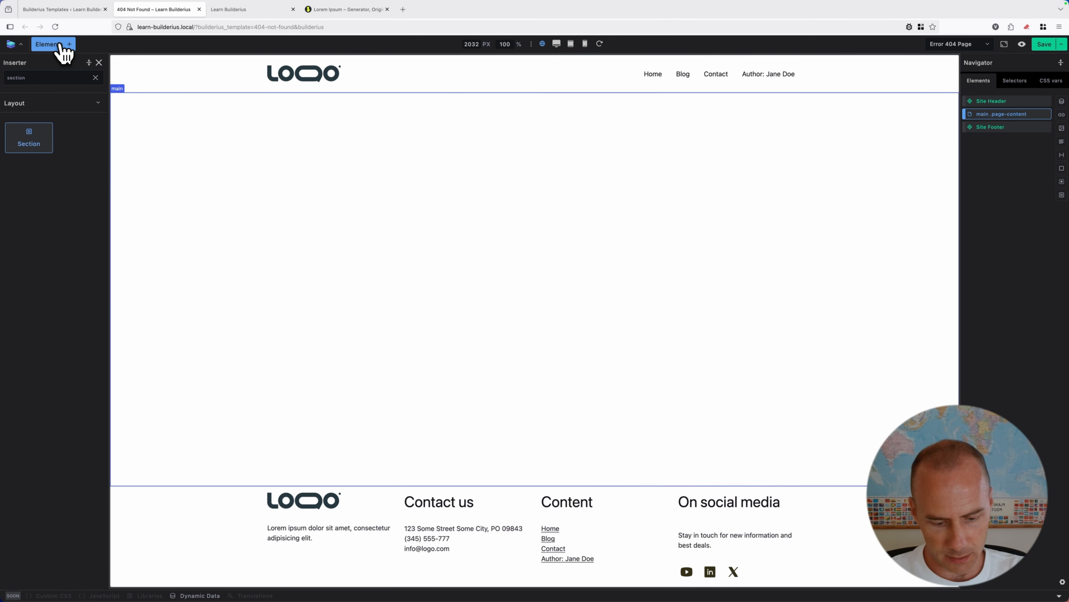
key("Return")
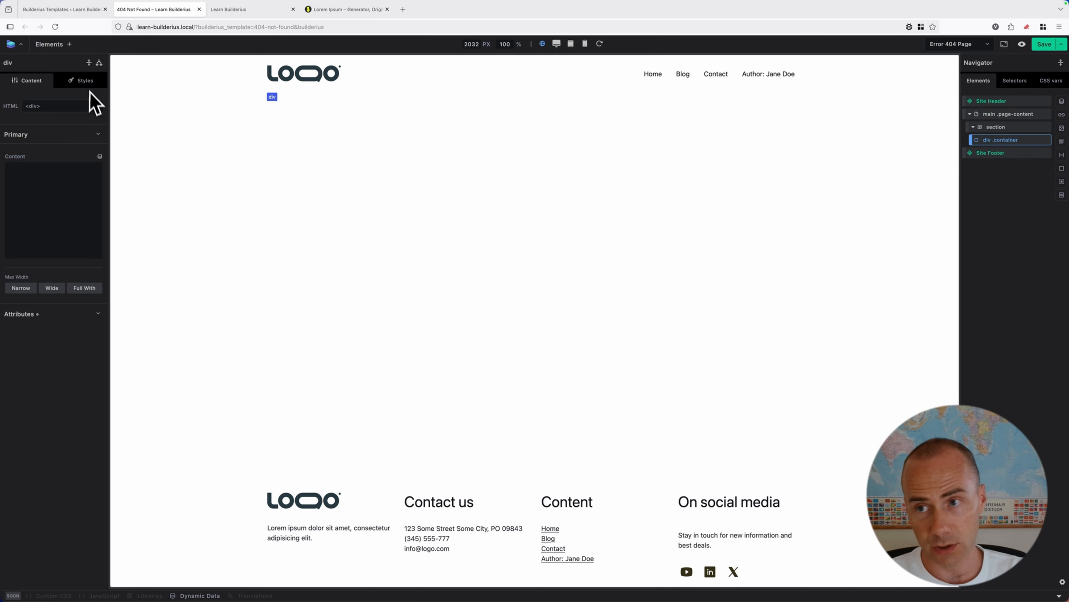
- Add a heading inside the section's container with the text "Error 404" and set its level to H1
left_click(64, 46)
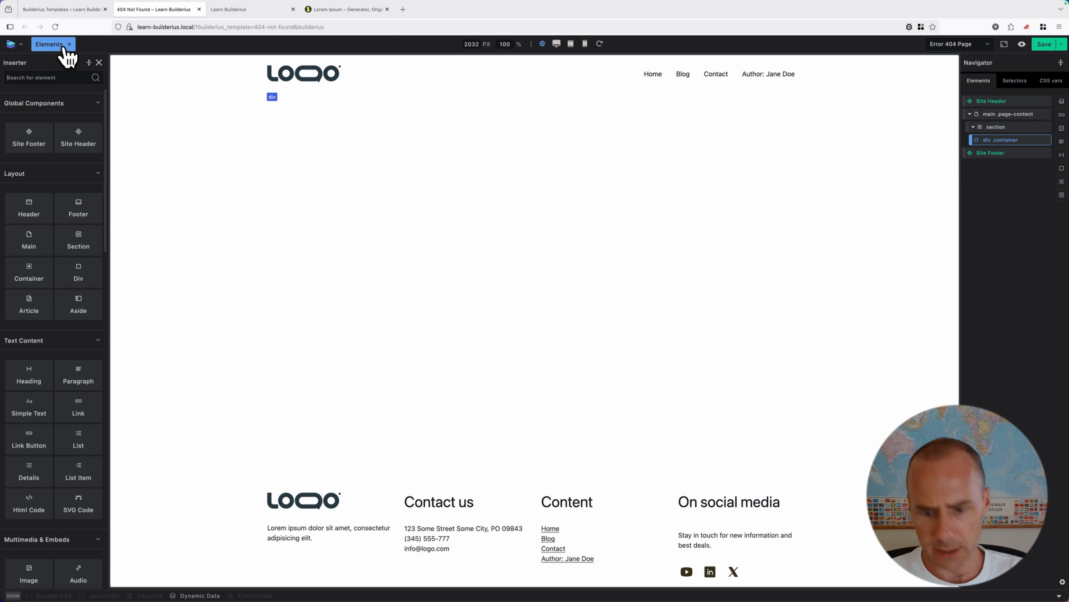
type("head")
key("Down")
key("Down")
key("Down")
key("Return")
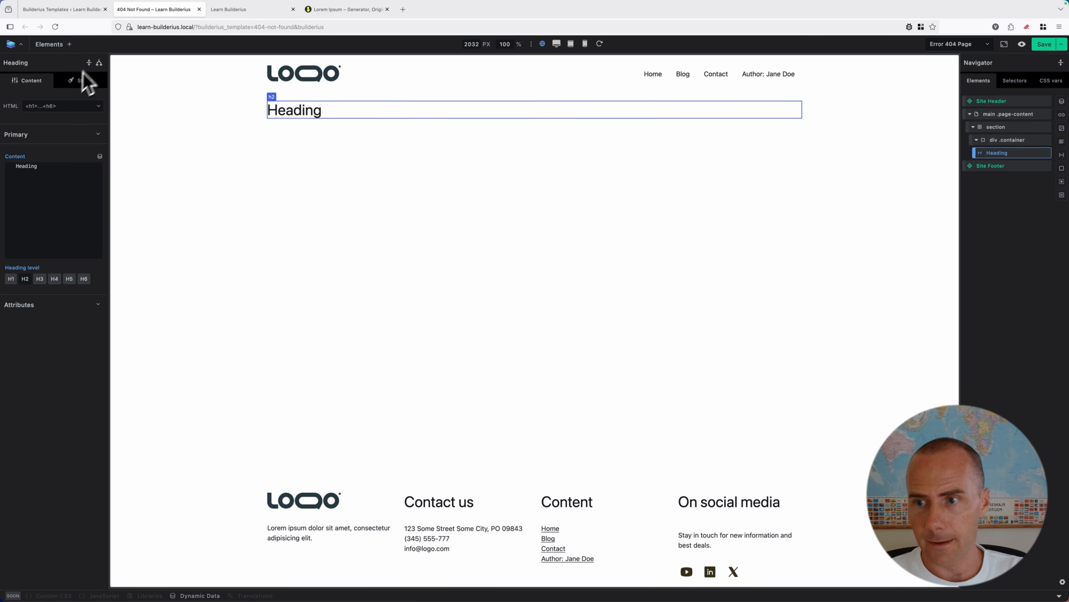
triple_click(24, 166)
type("Er")
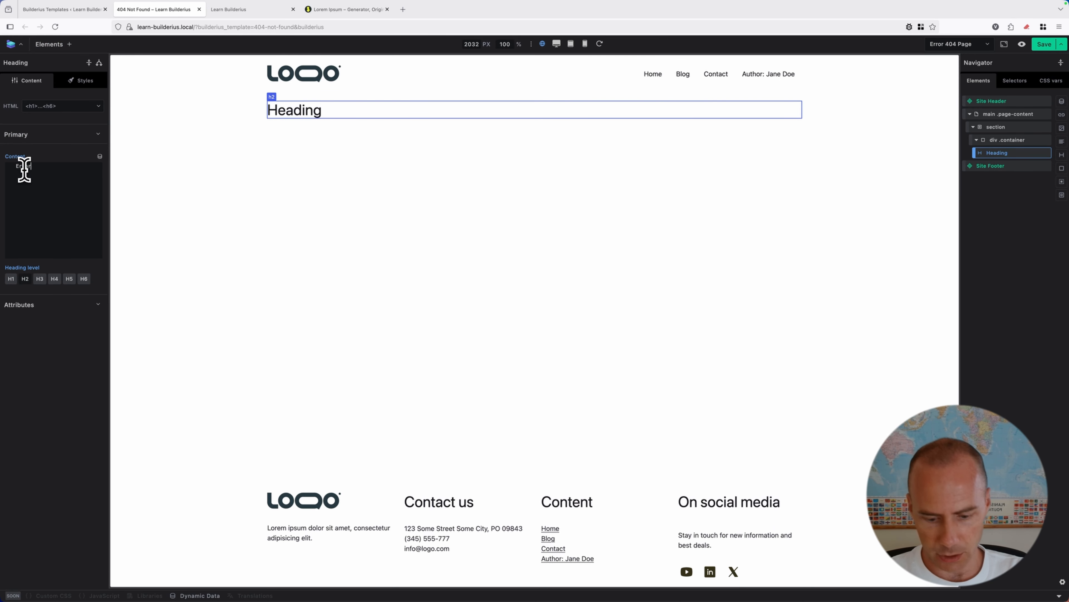
type("ror 404")
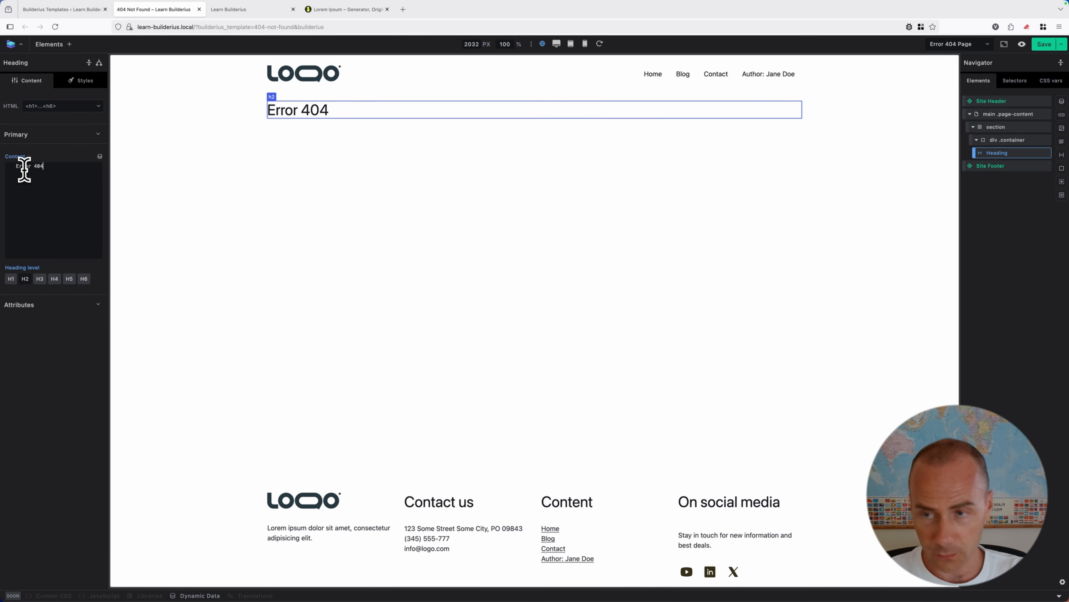
left_click(10, 278)
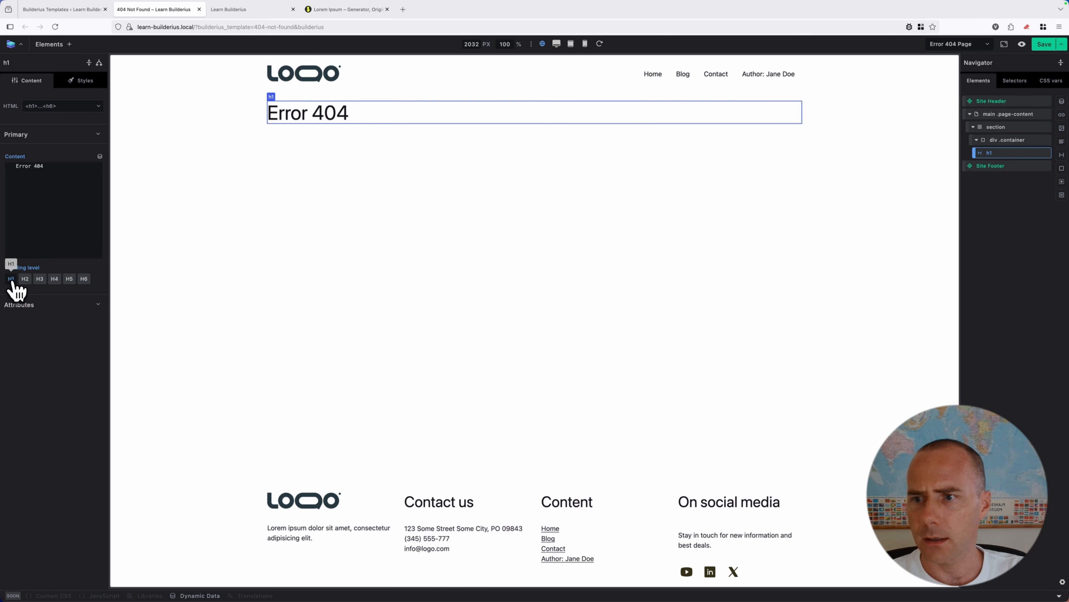
- Add a link button to the container below the heading and set its text to "Go to homepage"
left_click(1012, 141)
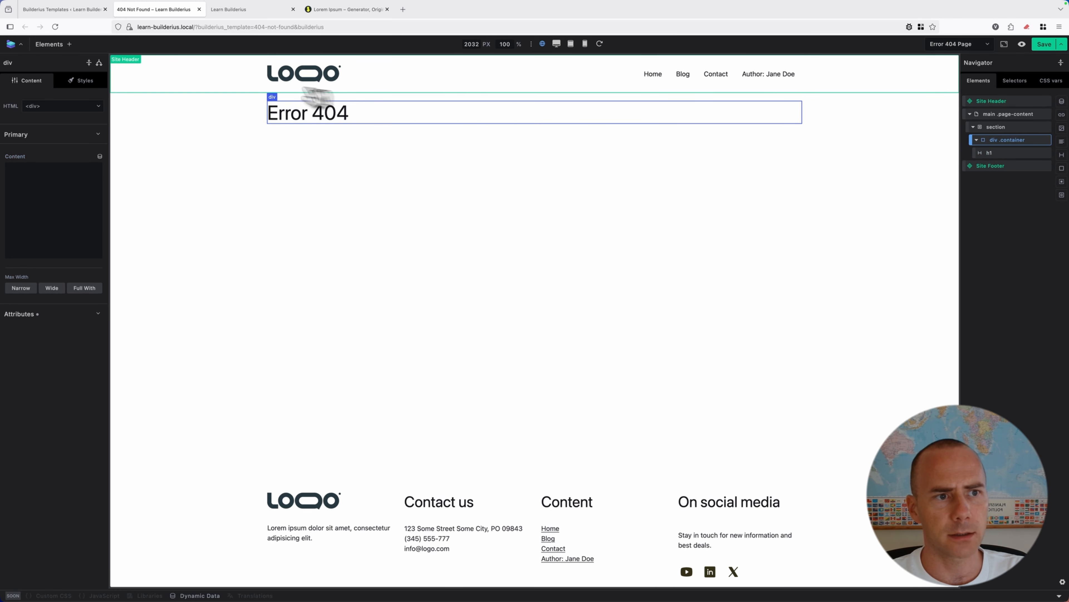
left_click(68, 45)
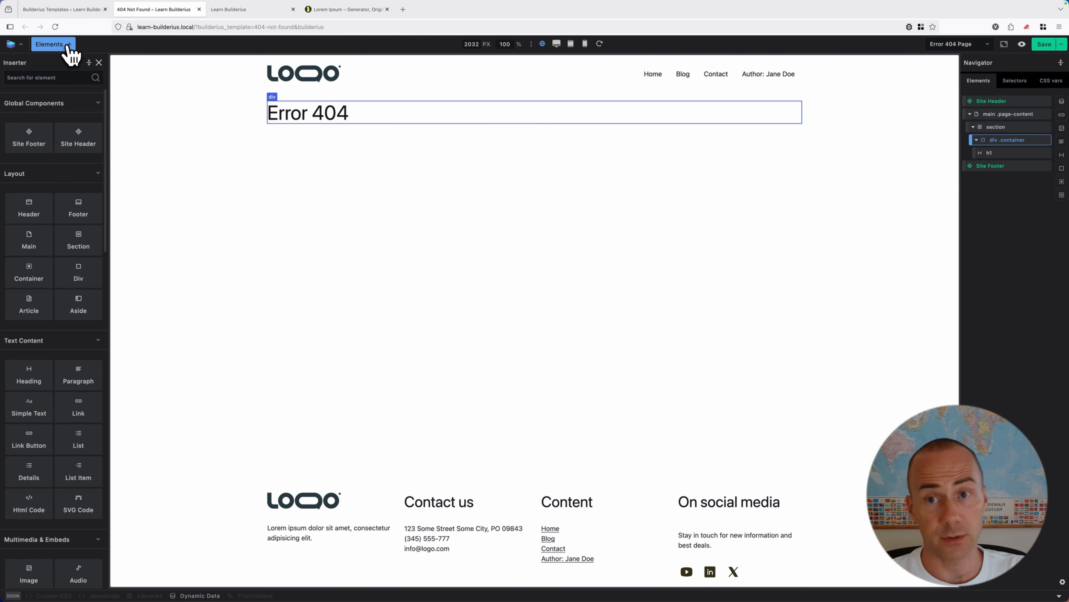
type("lin")
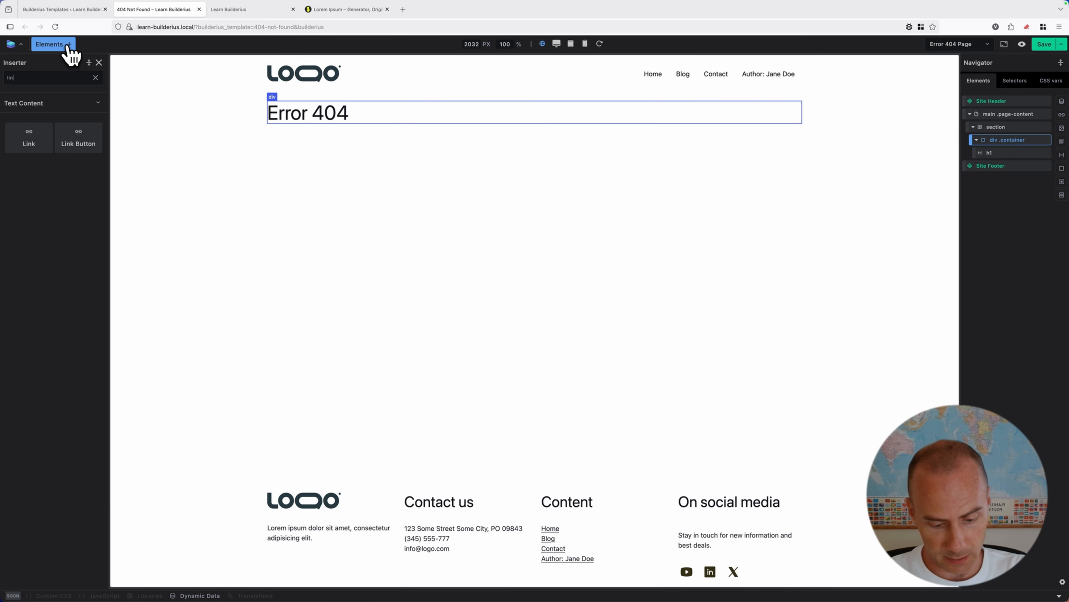
key("Right")
key("Return")
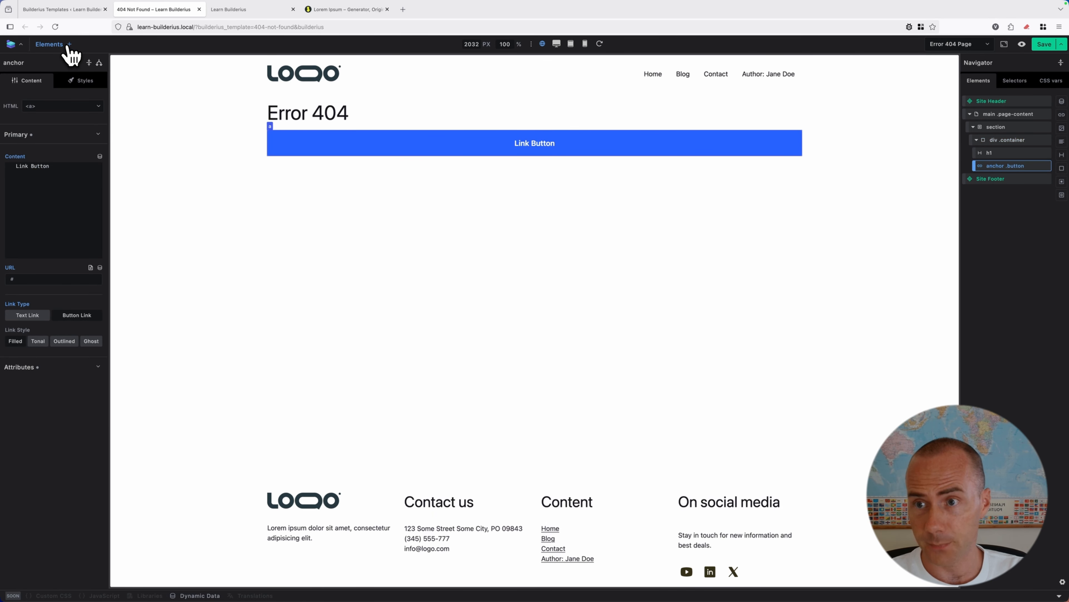
left_click_drag(53, 166, 3, 164)
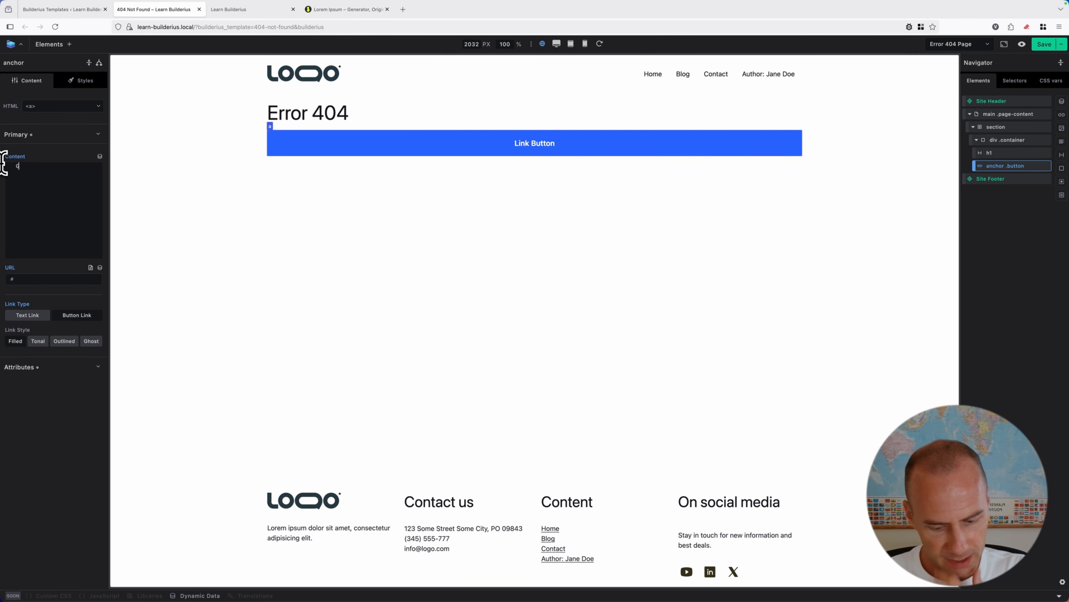
type("Go ")
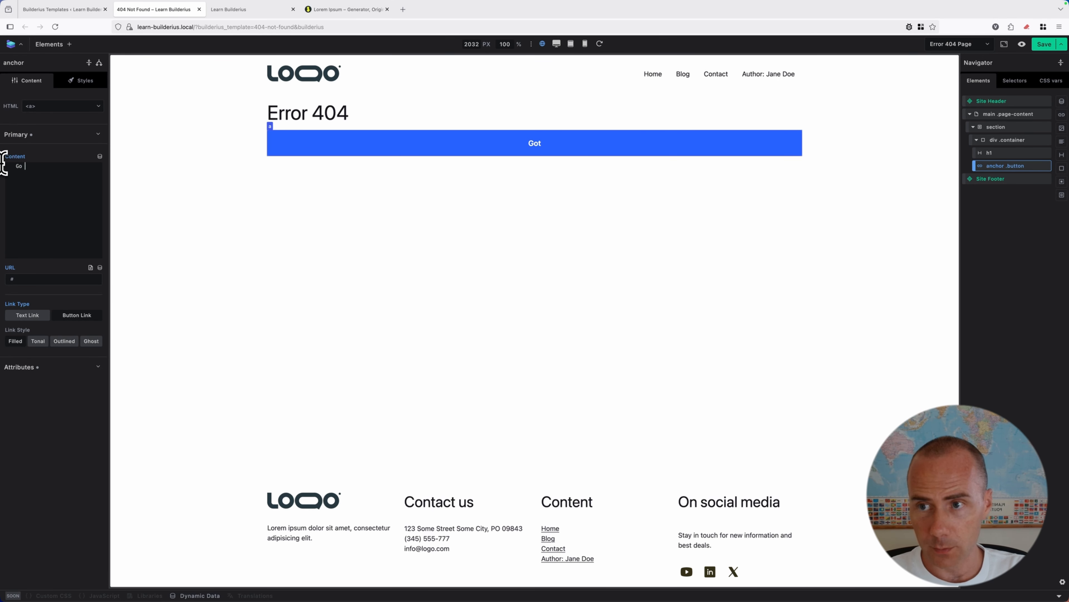
type("to homepage")
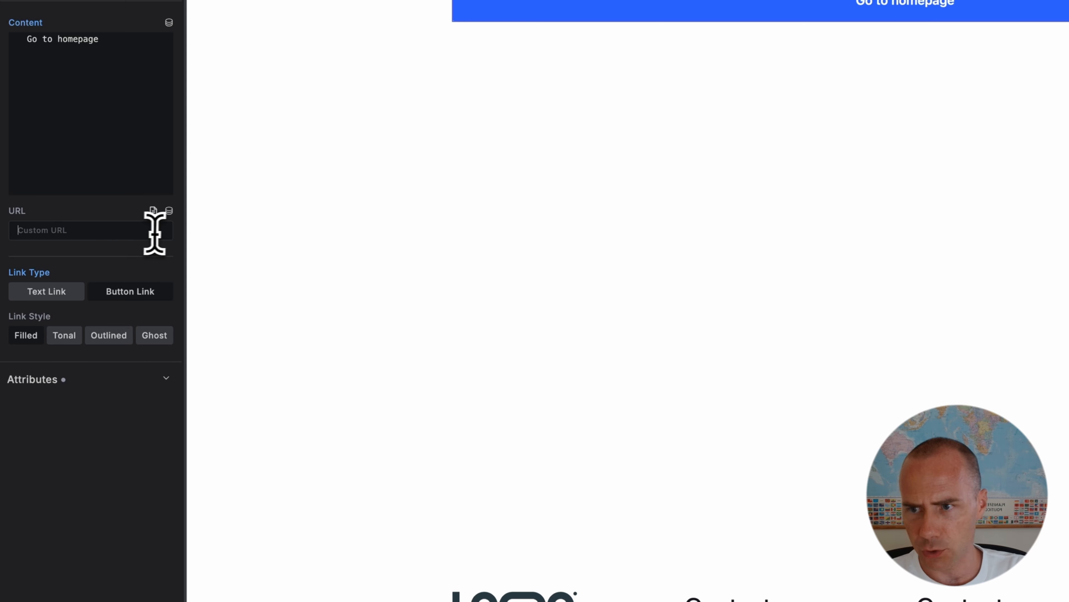
- Link the "Go to homepage" button to the dynamic Site Url tag
left_click(169, 210)
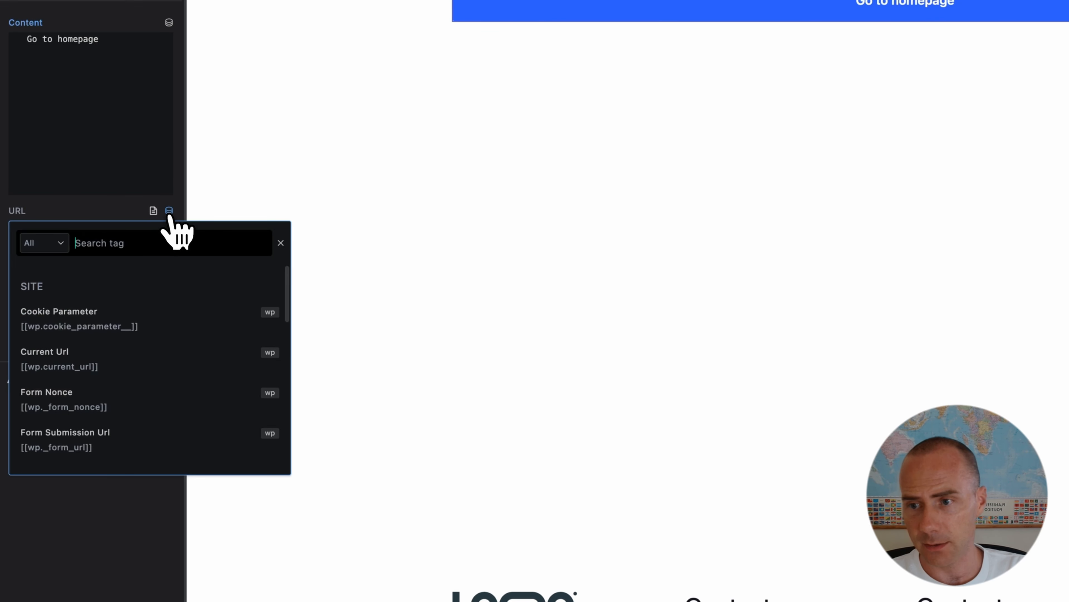
type("ur")
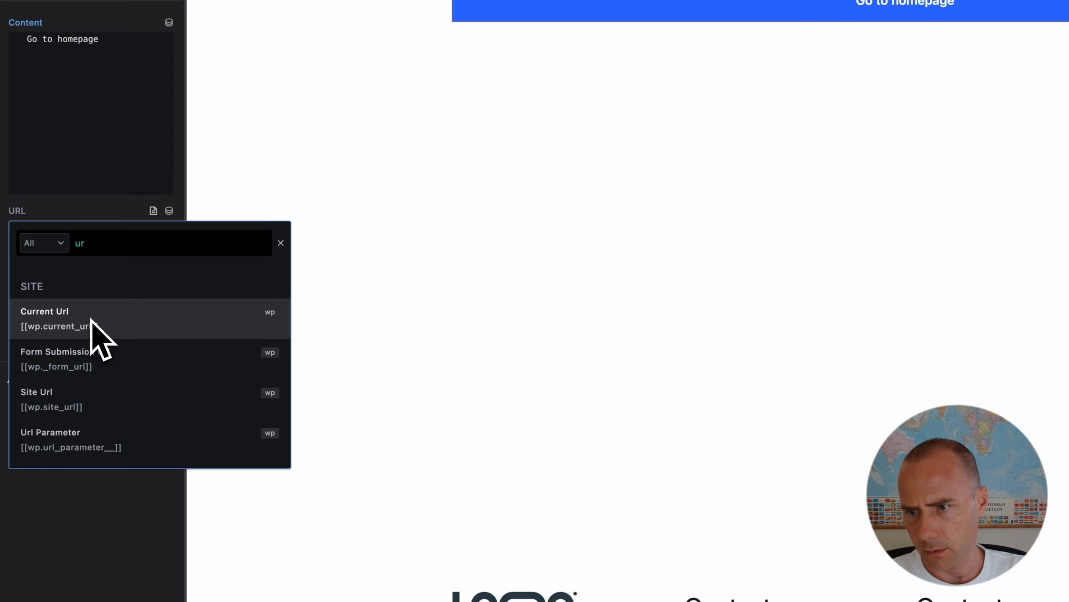
left_click(74, 404)
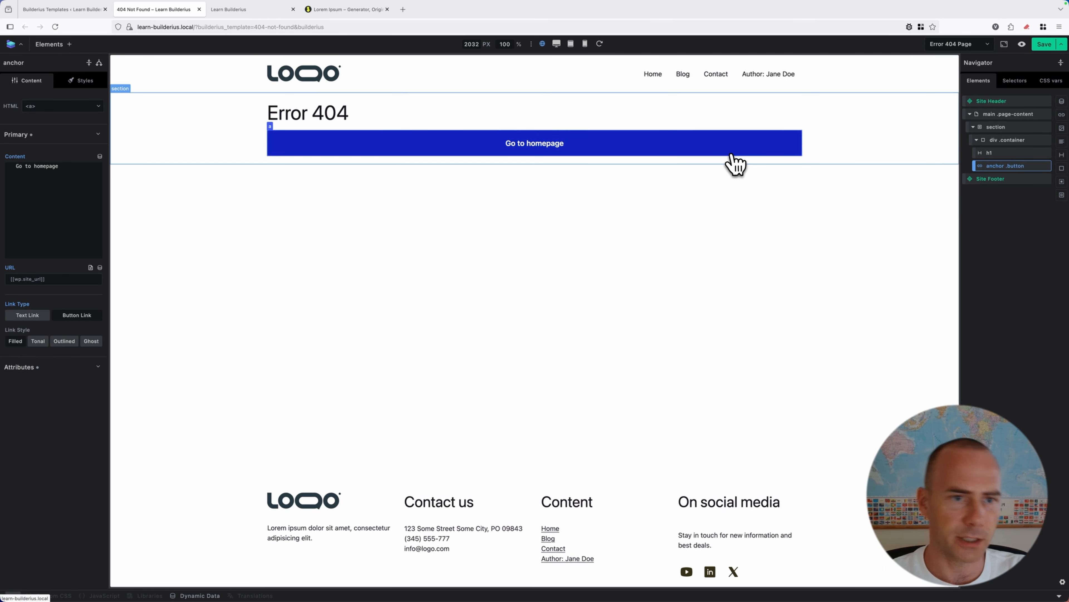
- Give the container around the heading and button a flex layout with a downward column direction
left_click(1015, 140)
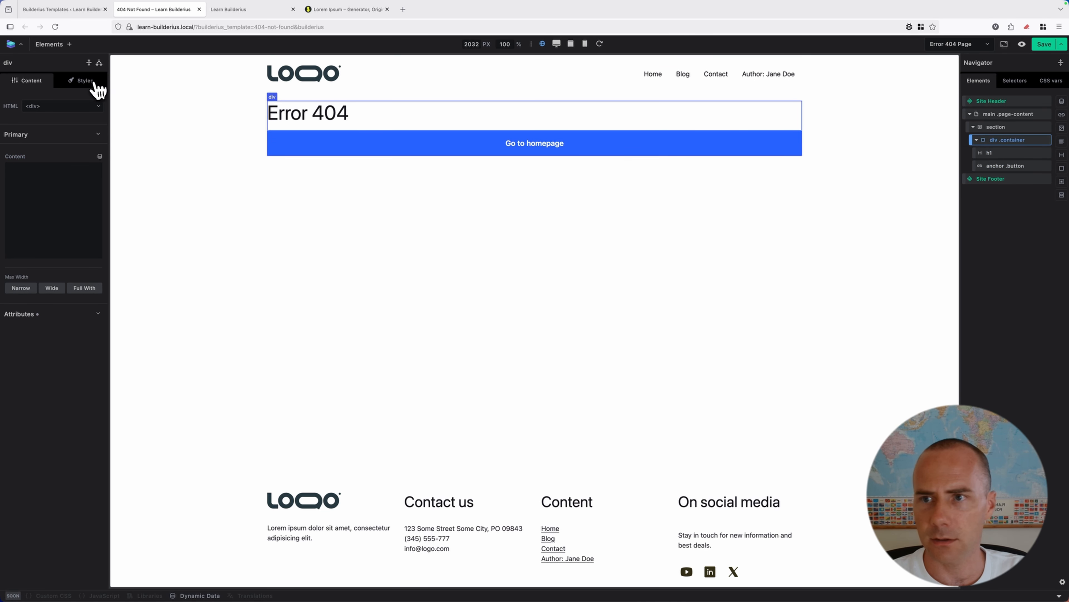
left_click(84, 81)
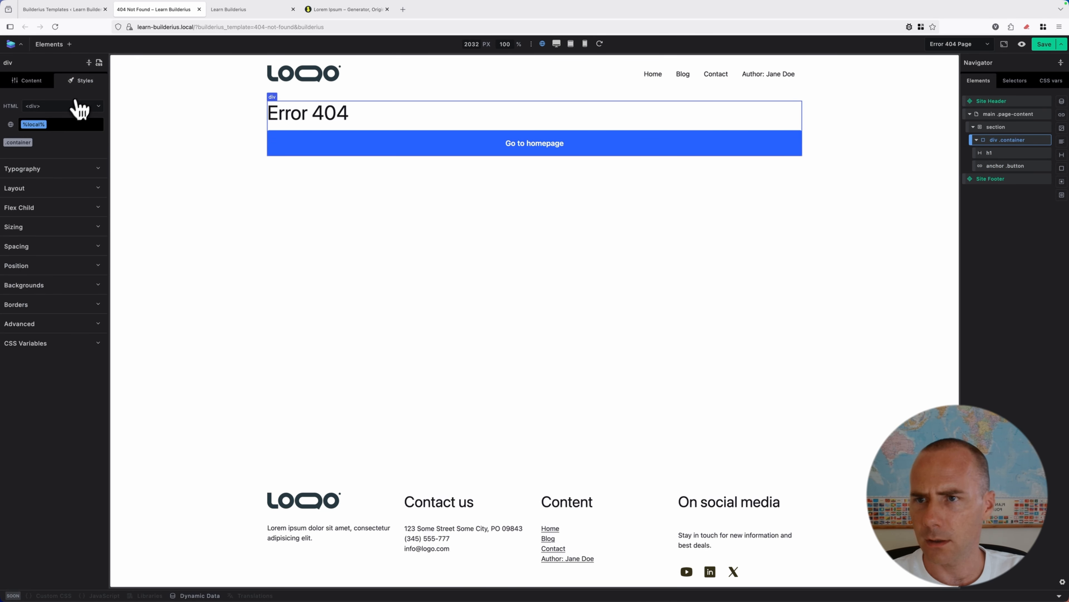
left_click(67, 188)
left_click(24, 222)
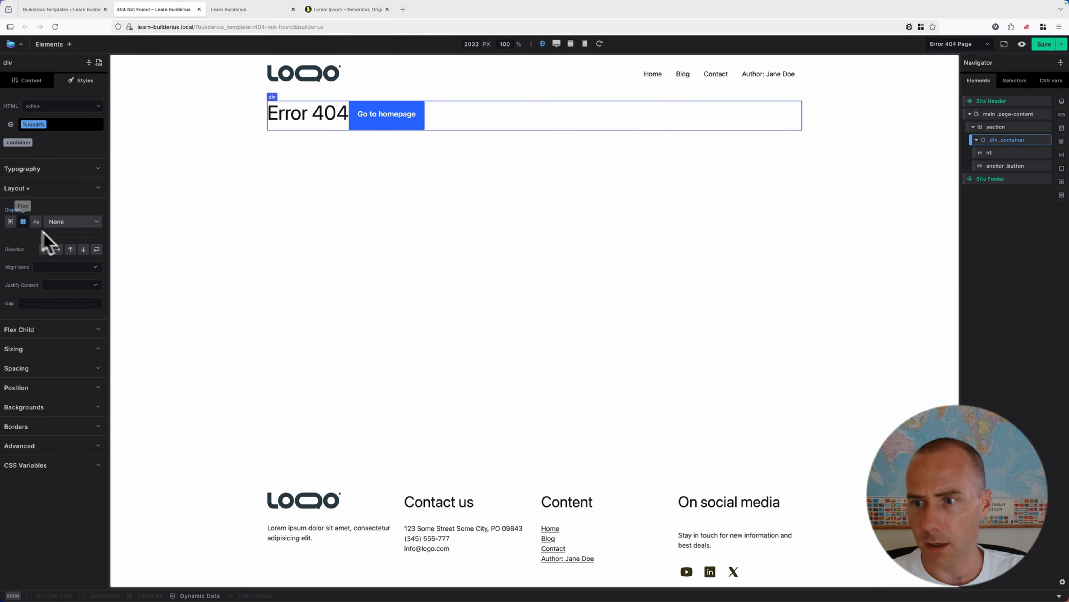
left_click(84, 249)
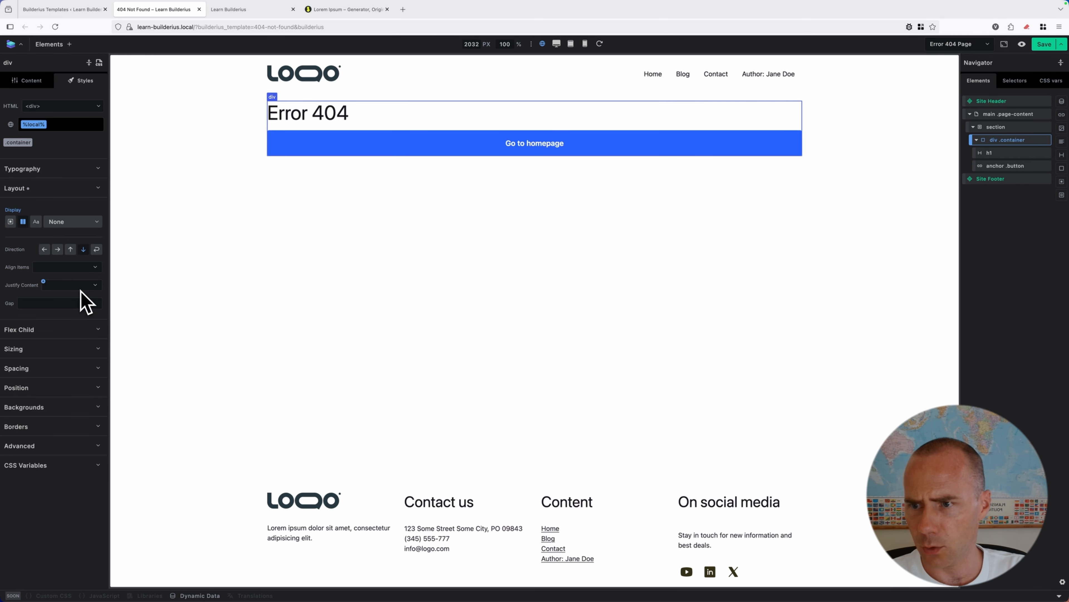
- Try aligning the container's items to center with justify content set to start
left_click(80, 268)
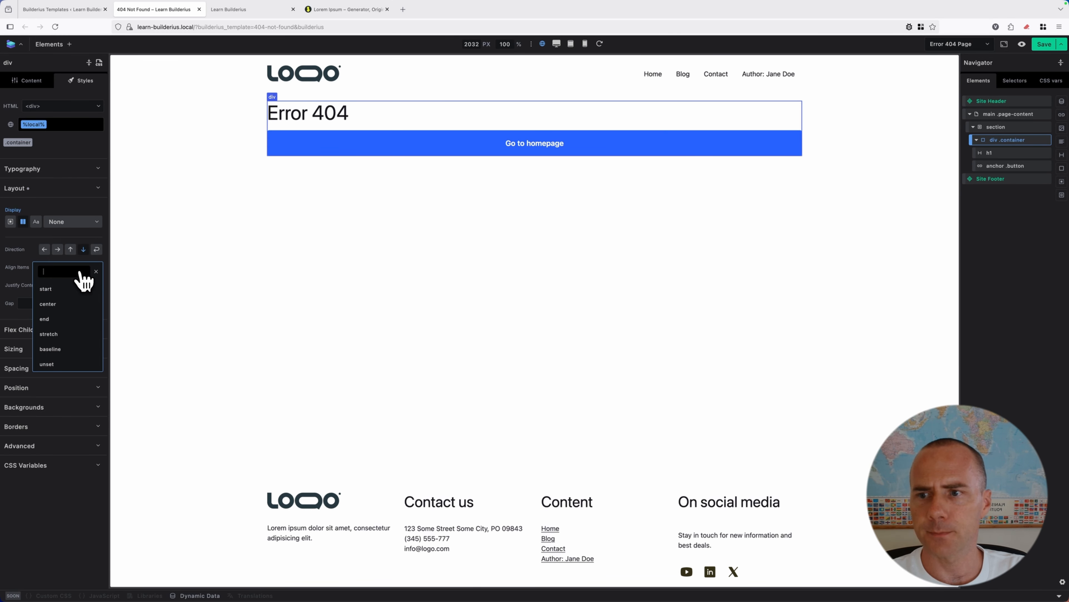
left_click(48, 304)
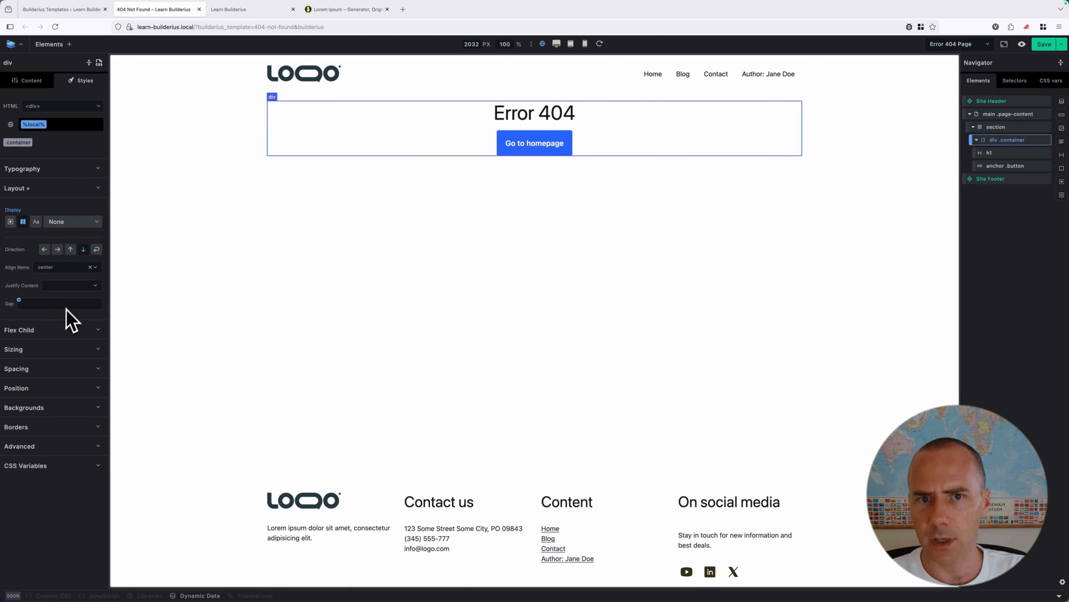
left_click(70, 286)
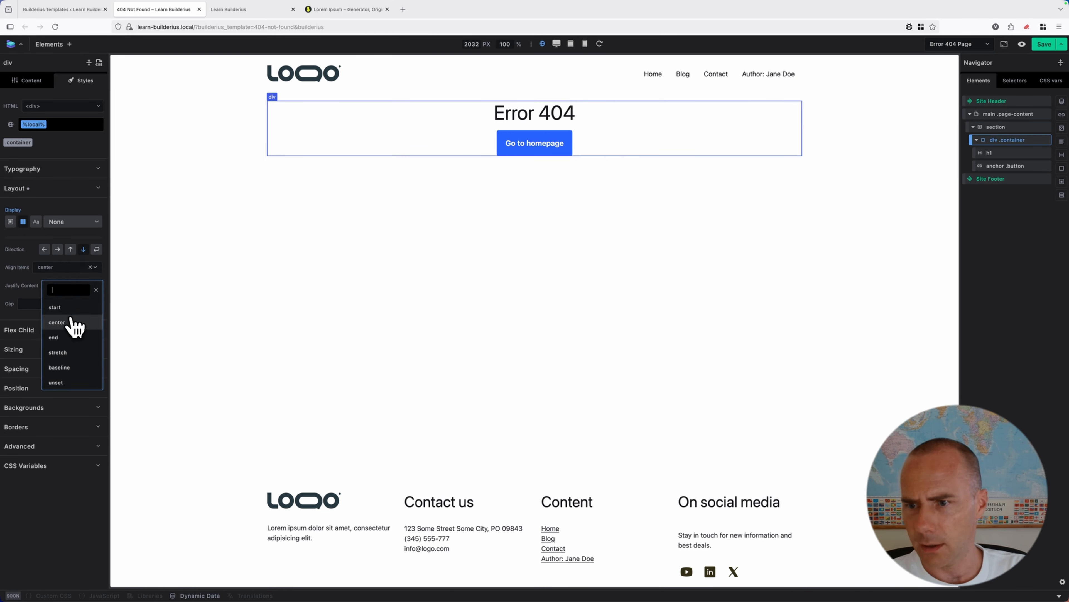
left_click(67, 309)
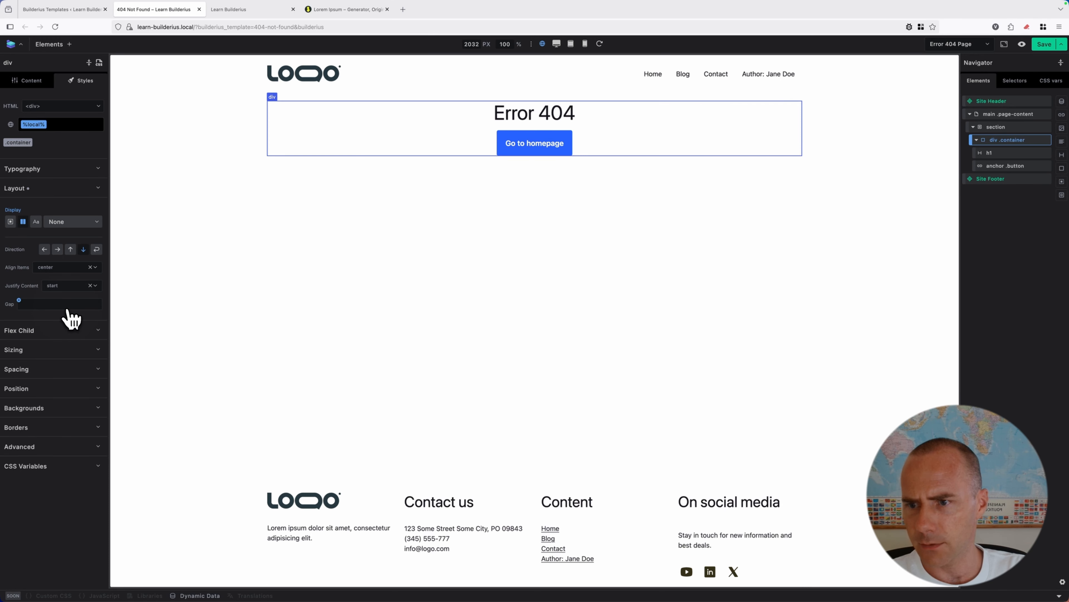
- Align the container's items to start and set its gap to the --spacing--xl variable
left_click(74, 269)
left_click(62, 289)
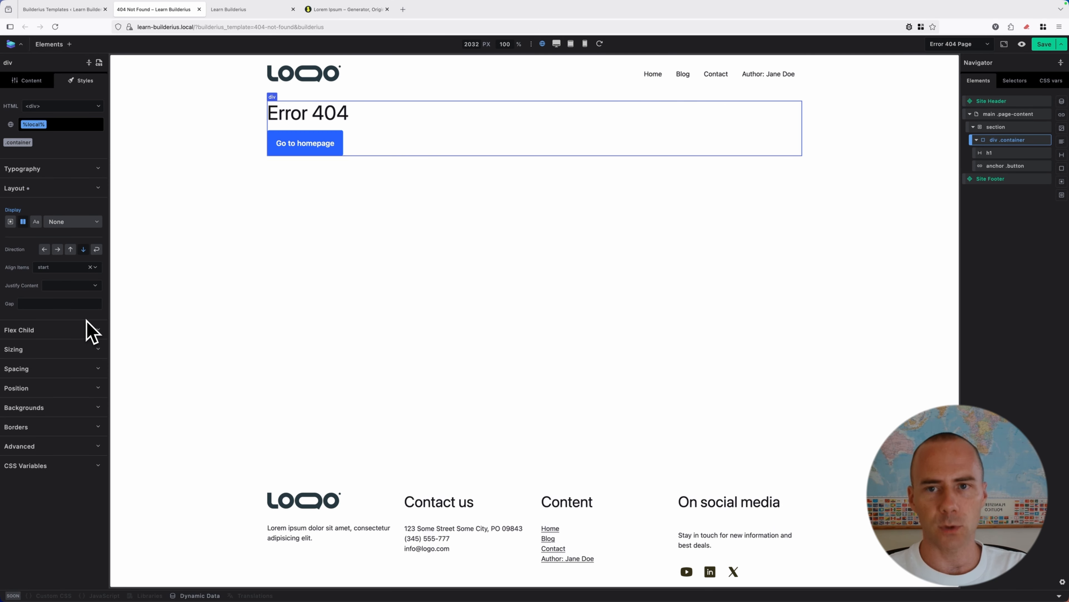
left_click(50, 303)
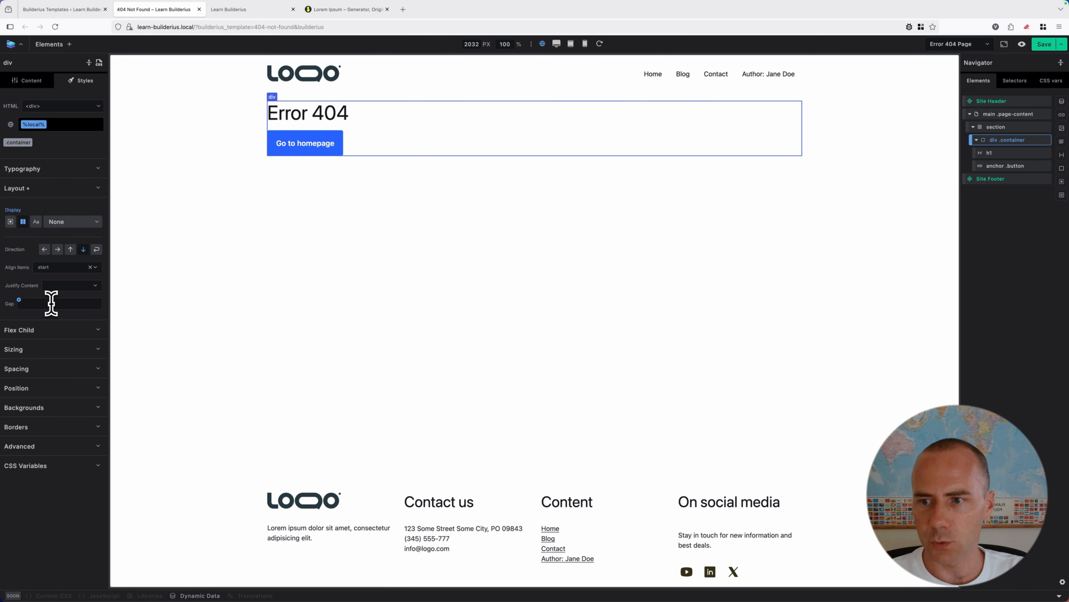
right_click(51, 303)
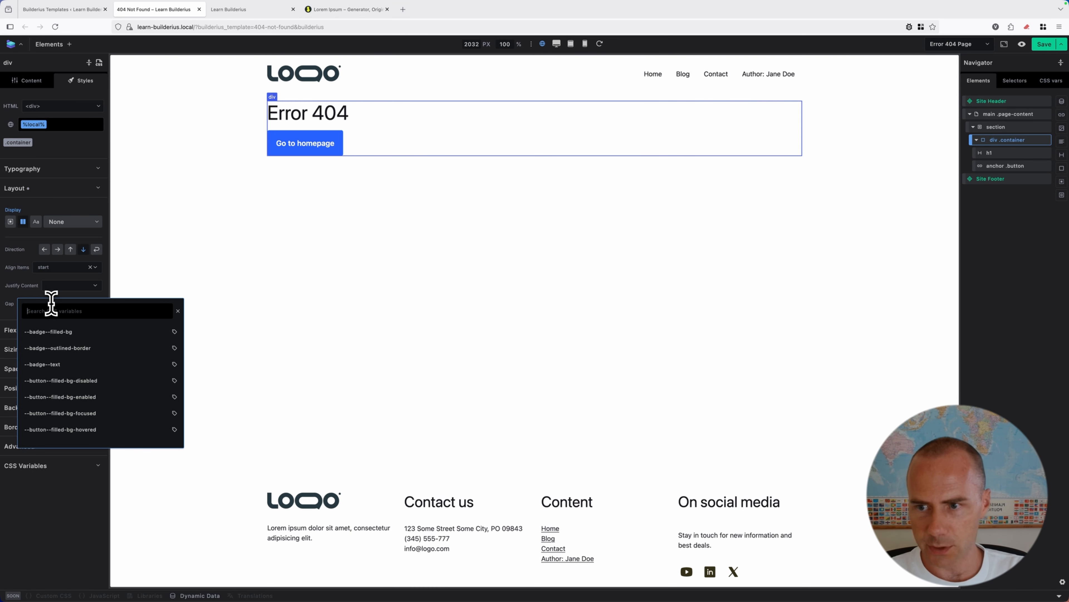
type("spaci")
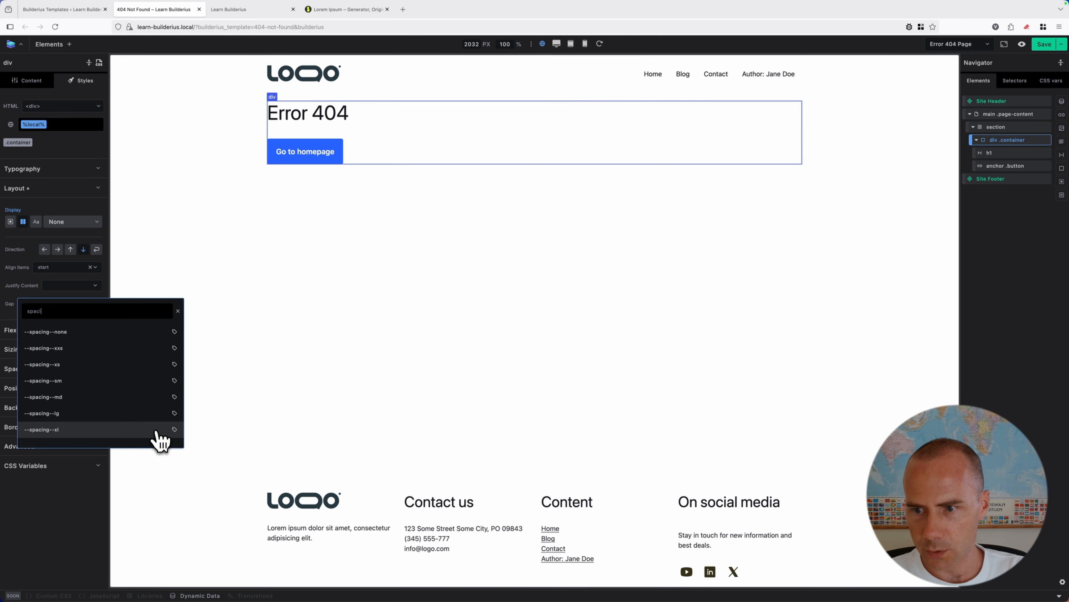
left_click(157, 433)
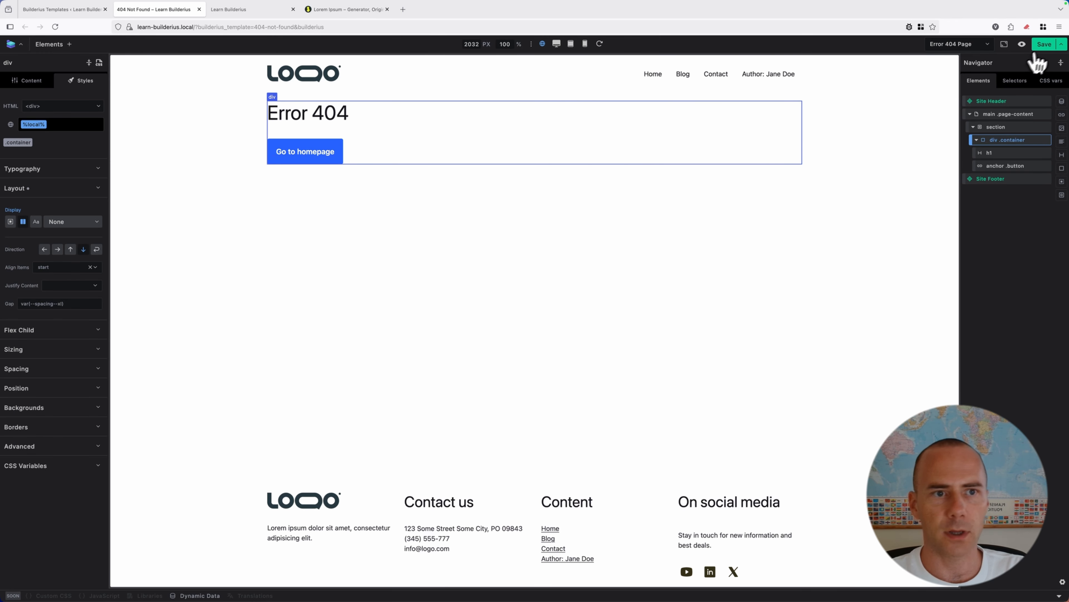
- Save the 404 template and close its builder to return to the templates list
left_click(1045, 45)
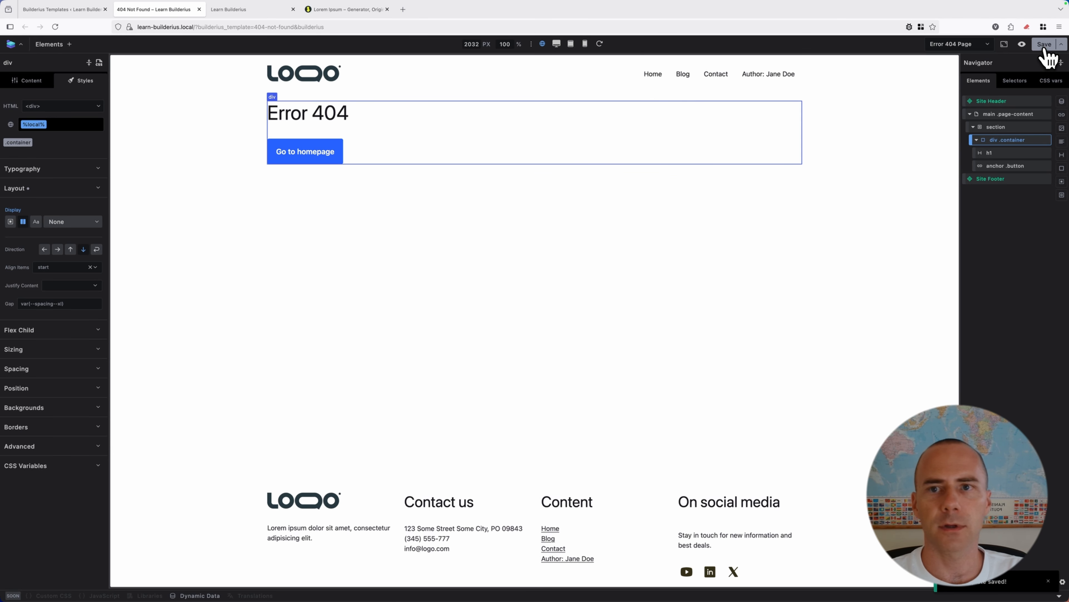
left_click(199, 9)
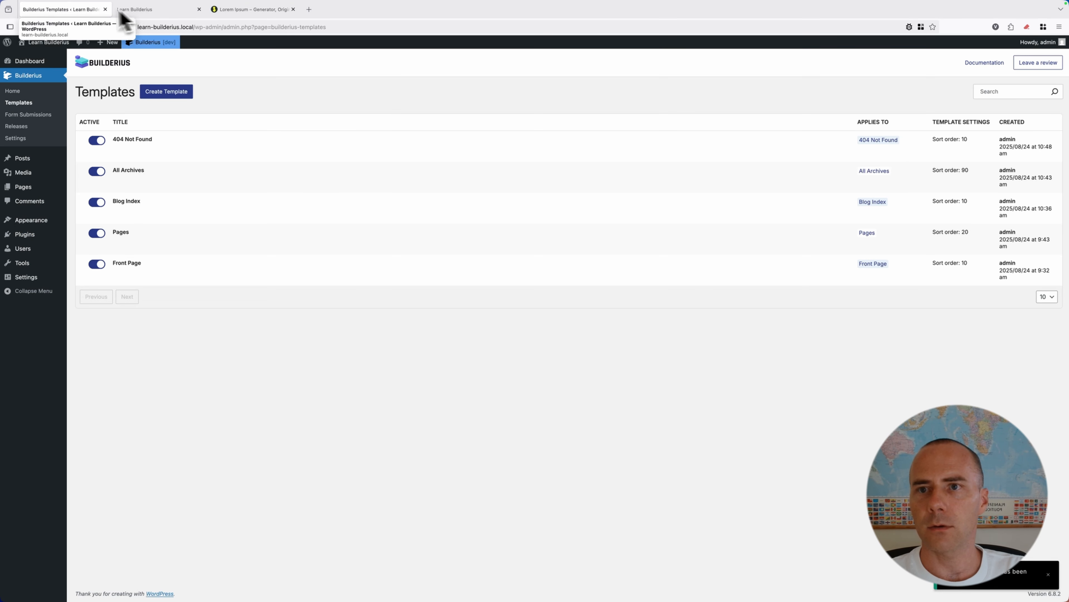
mouse_move(152, 212)
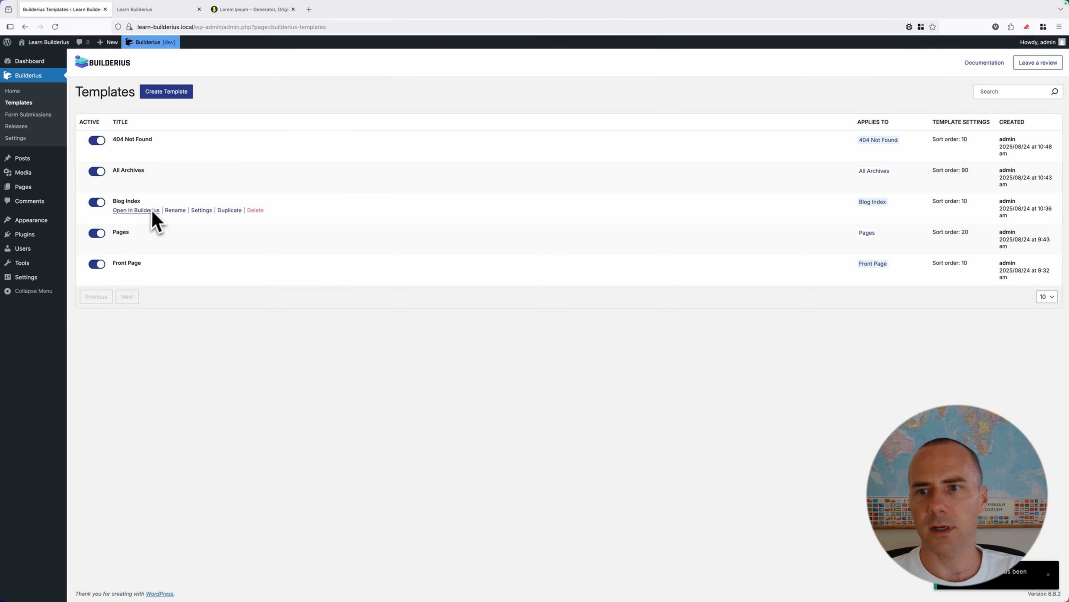
mouse_move(159, 145)
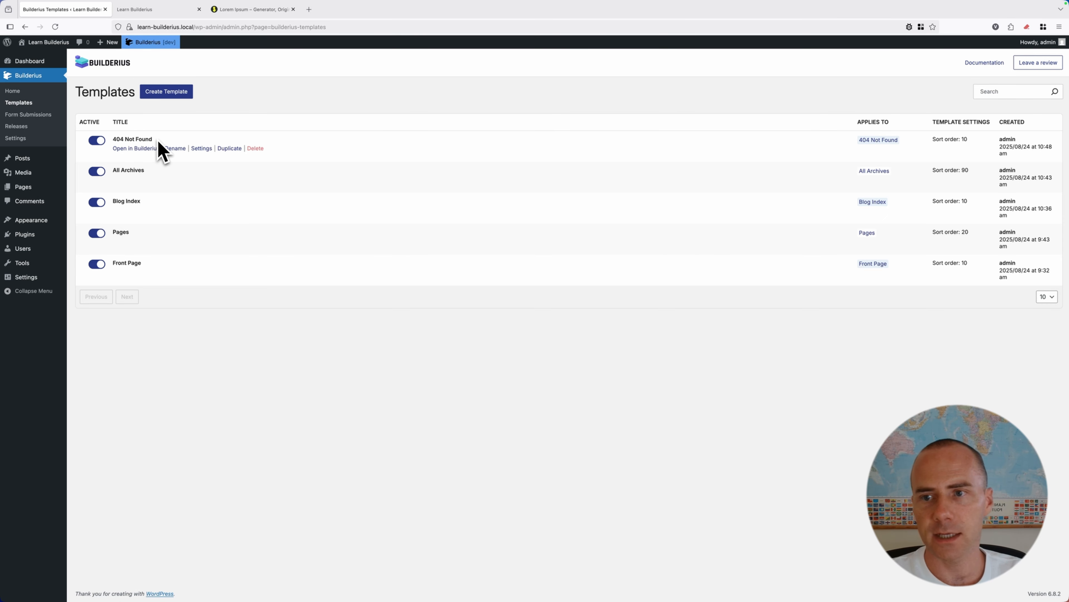
mouse_move(134, 236)
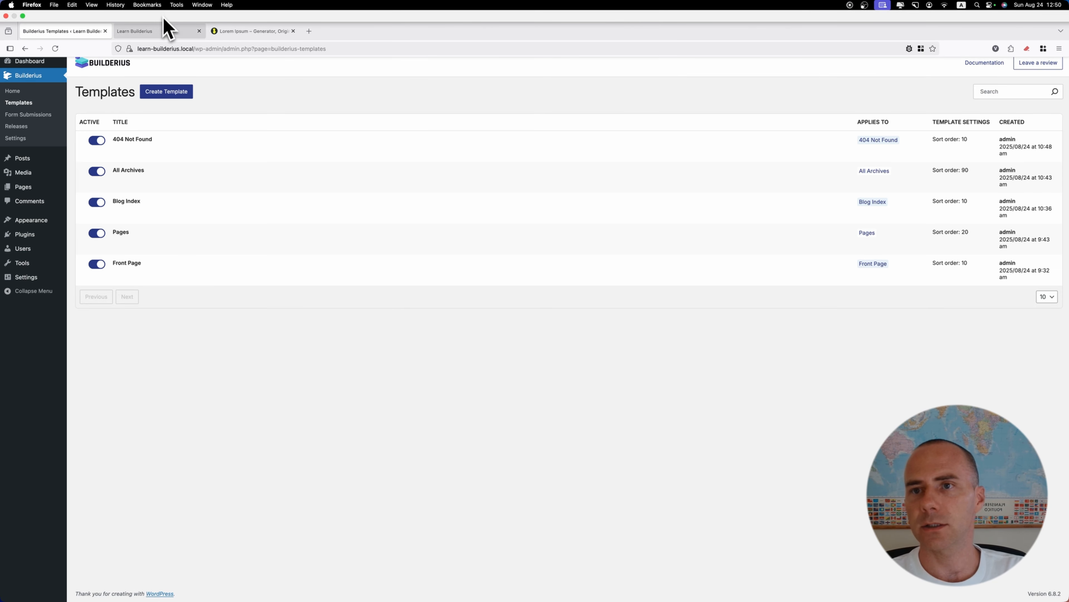
- Check the Blog and Contact pages on the reloaded site front end
left_click(163, 30)
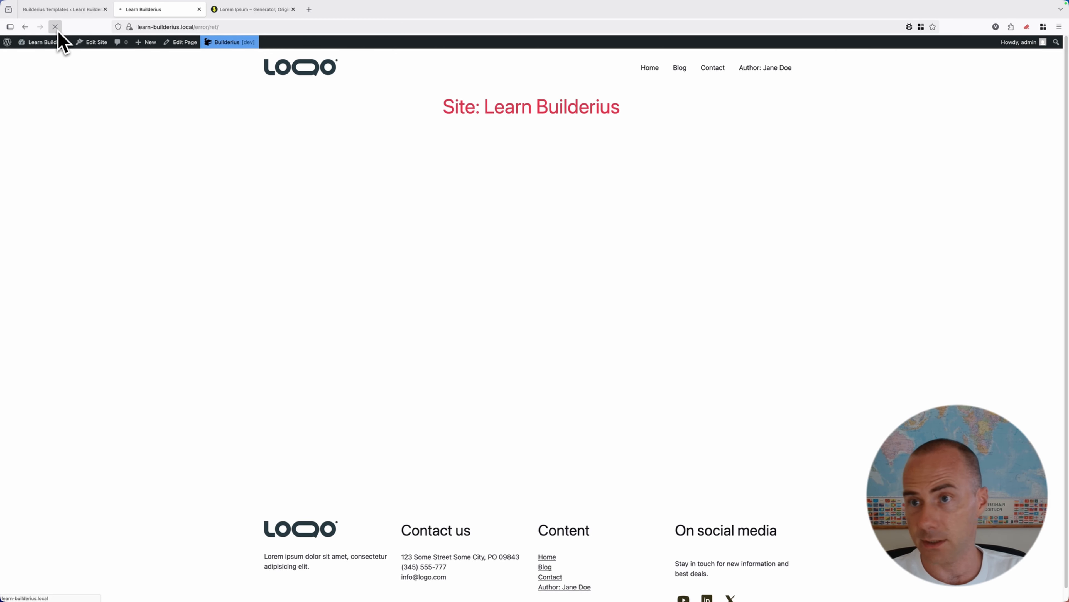
left_click(58, 30)
left_click(683, 70)
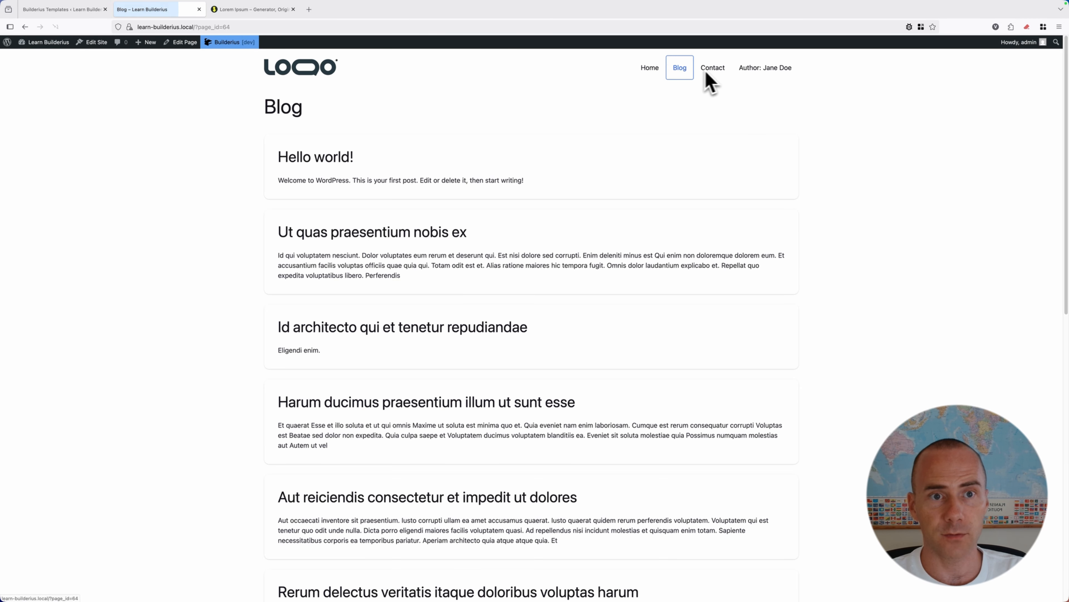
left_click(714, 72)
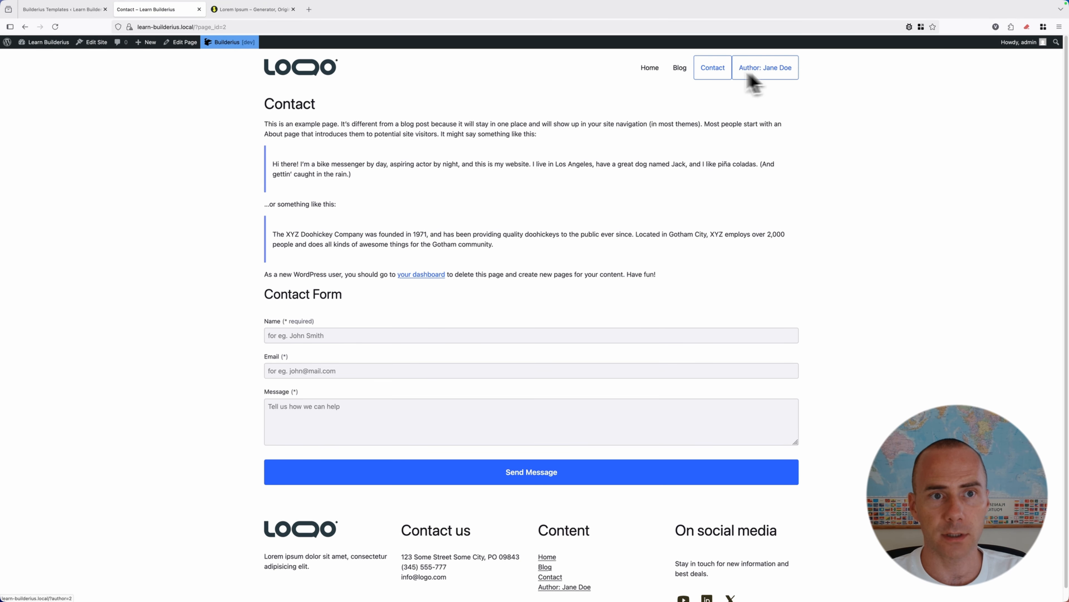
- Return to the site's homepage and preview its live site version
left_click(651, 76)
mouse_move(240, 45)
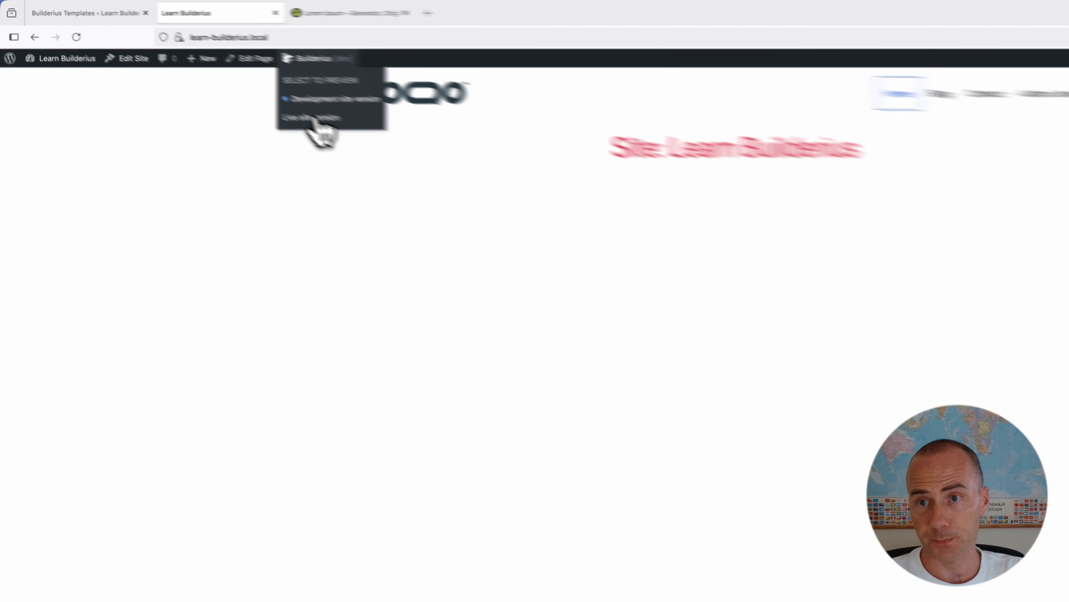
left_click(311, 118)
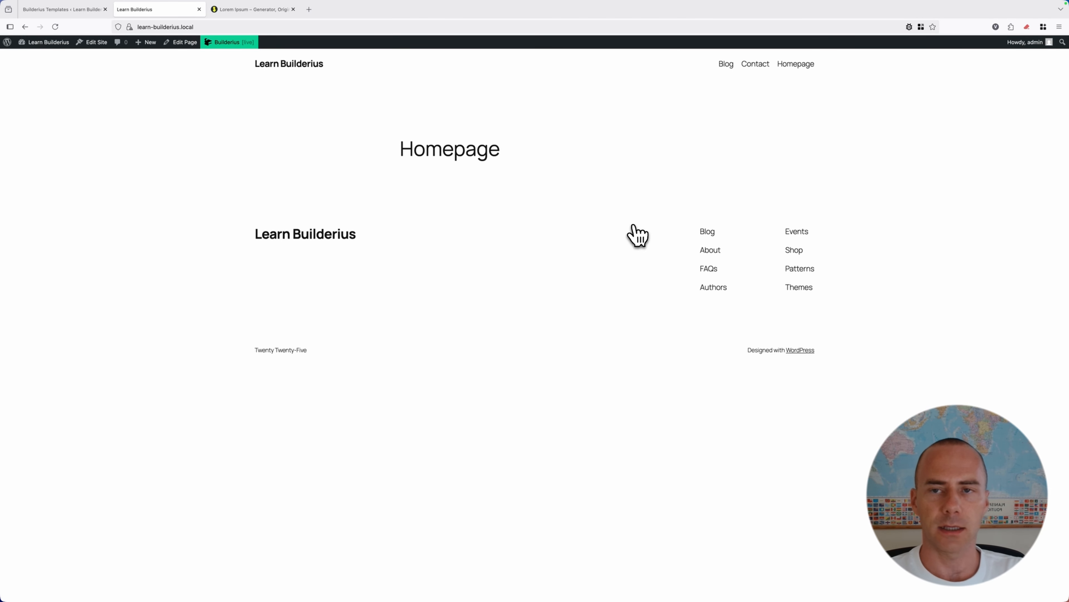
- Start a new release from the Builderius Releases page in the dashboard with version 1.0
left_click(63, 9)
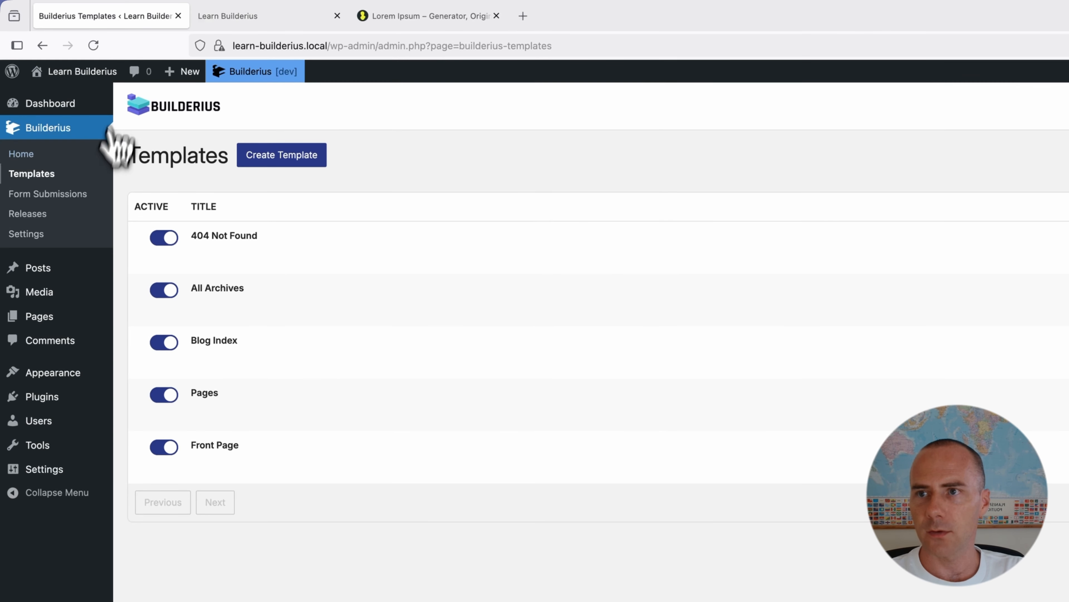
left_click(42, 212)
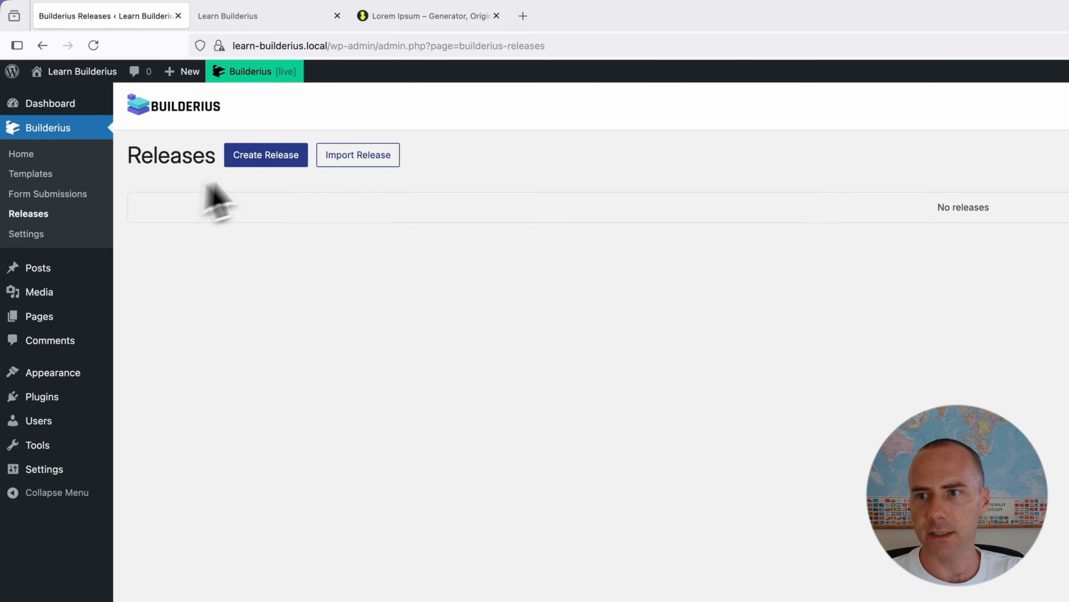
left_click(271, 159)
left_click(780, 428)
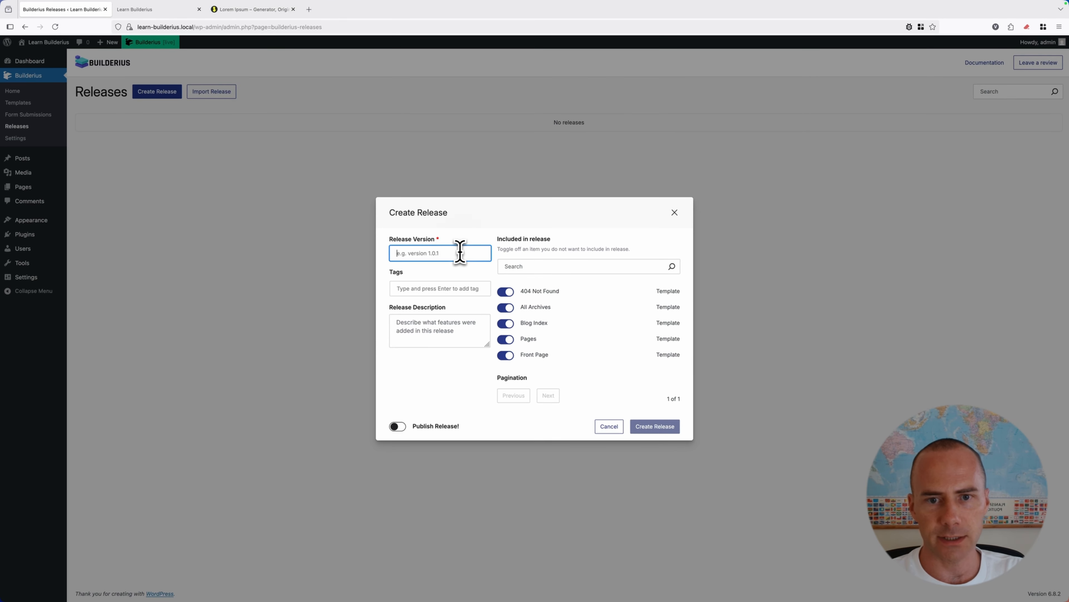
type("1.0")
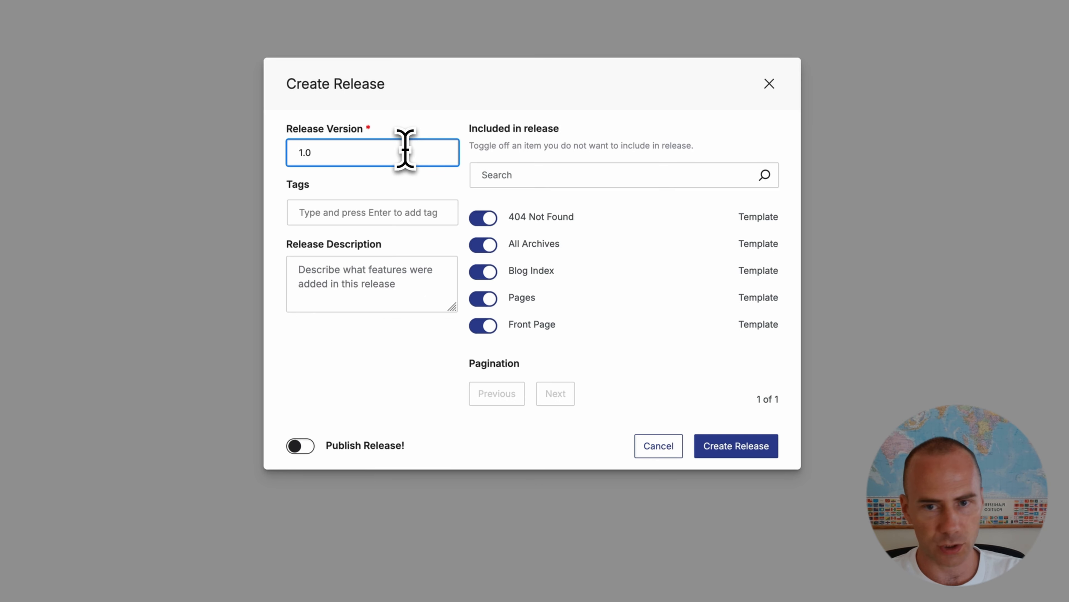
- Create and publish the release with the tag "initial" and the description "Site version 1.0 (initial)"
left_click(388, 212)
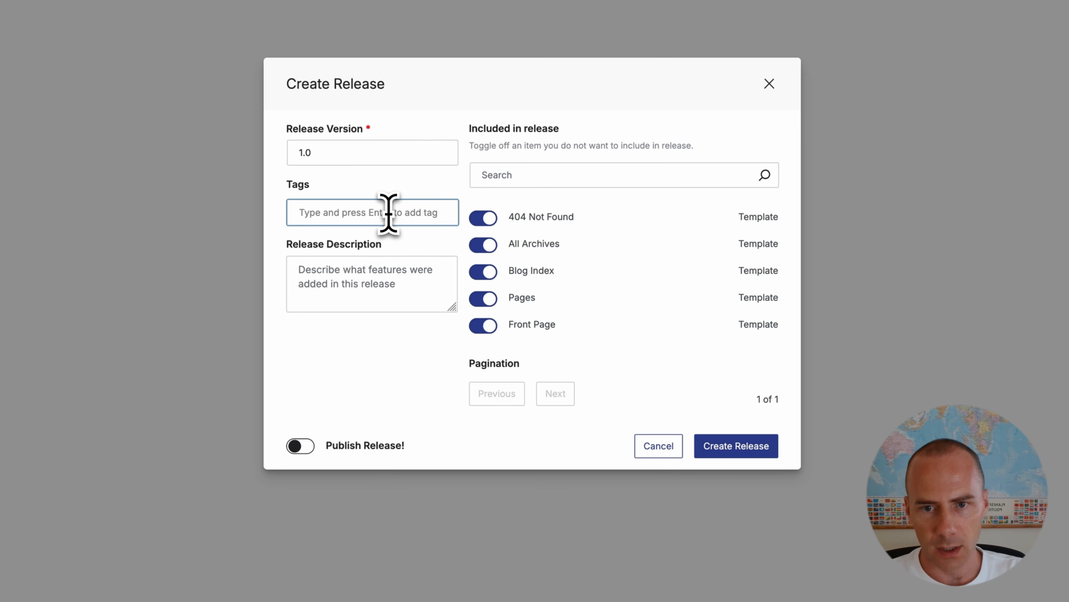
type("initial")
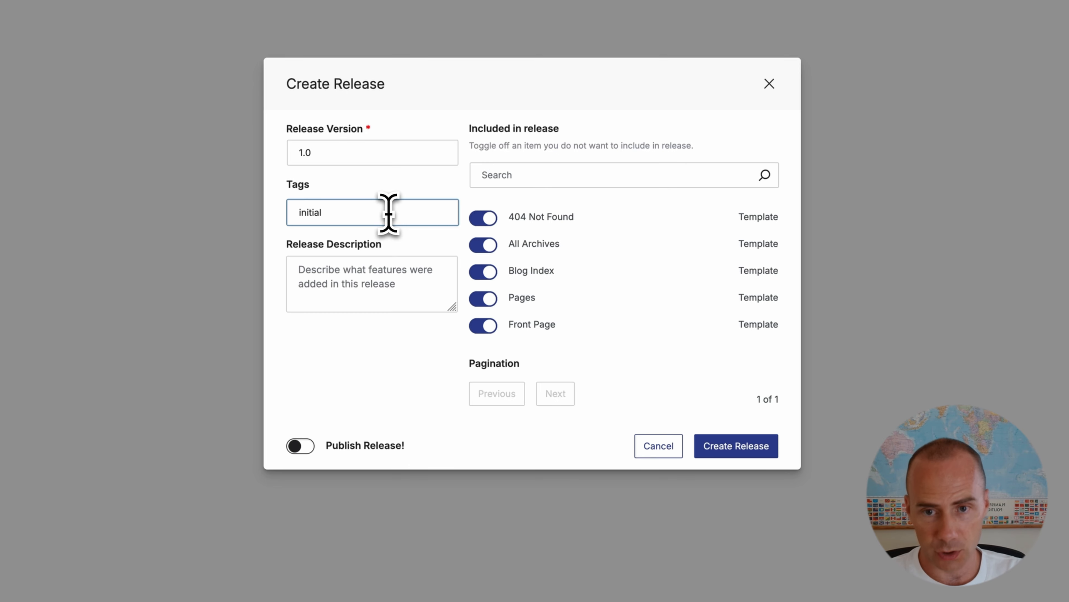
key("Return")
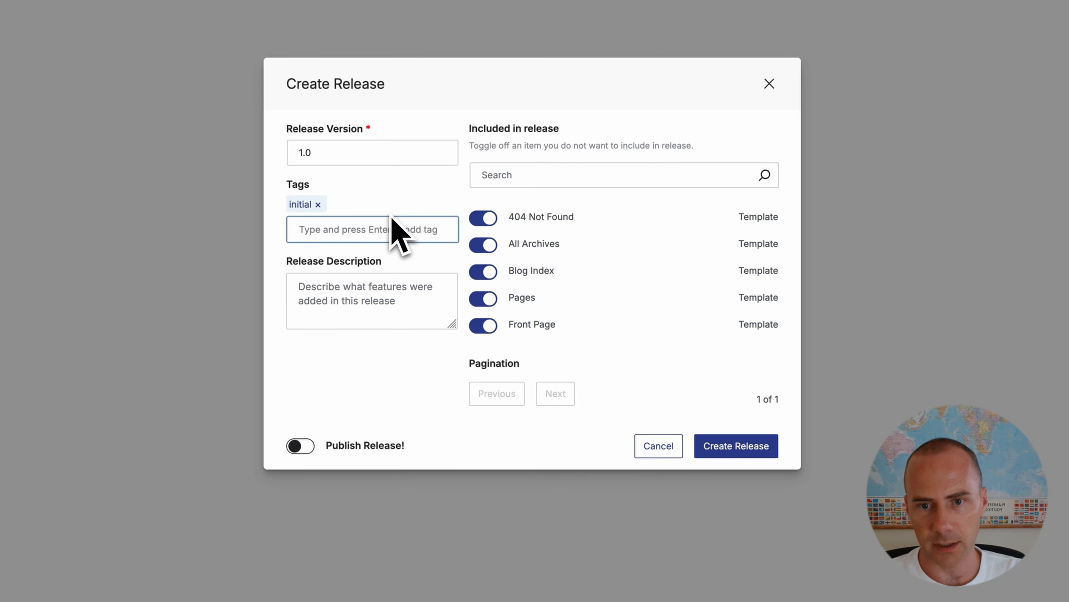
left_click(369, 290)
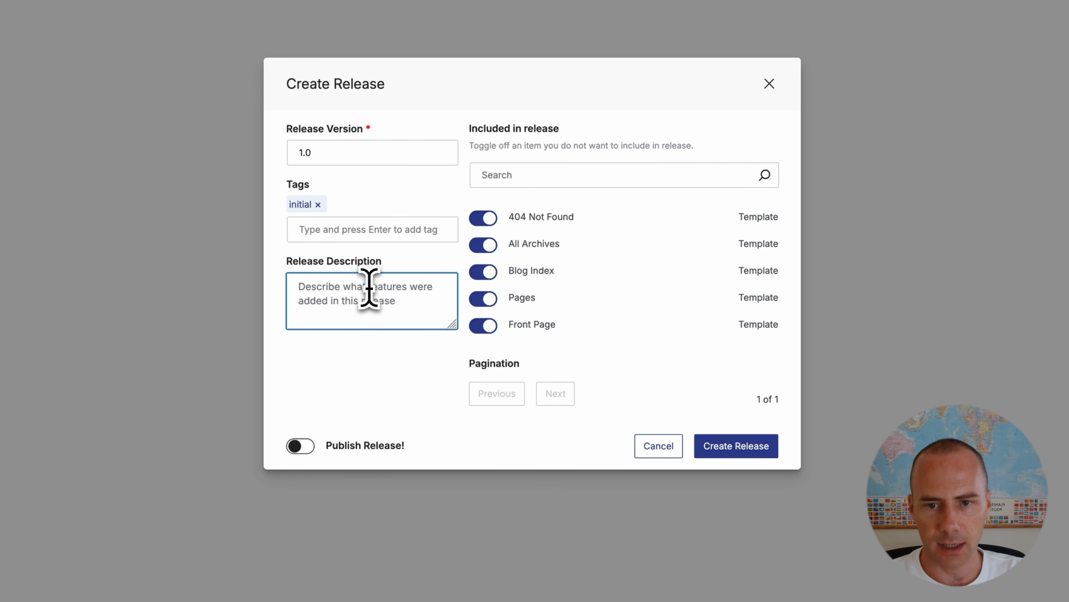
type("Site version 1.0 (")
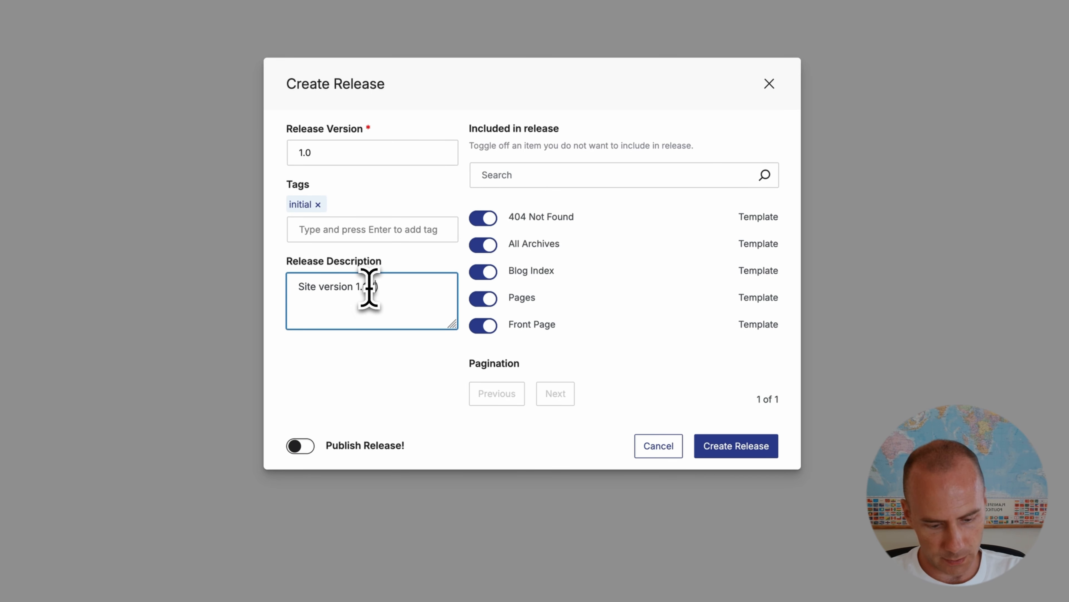
type("initial")
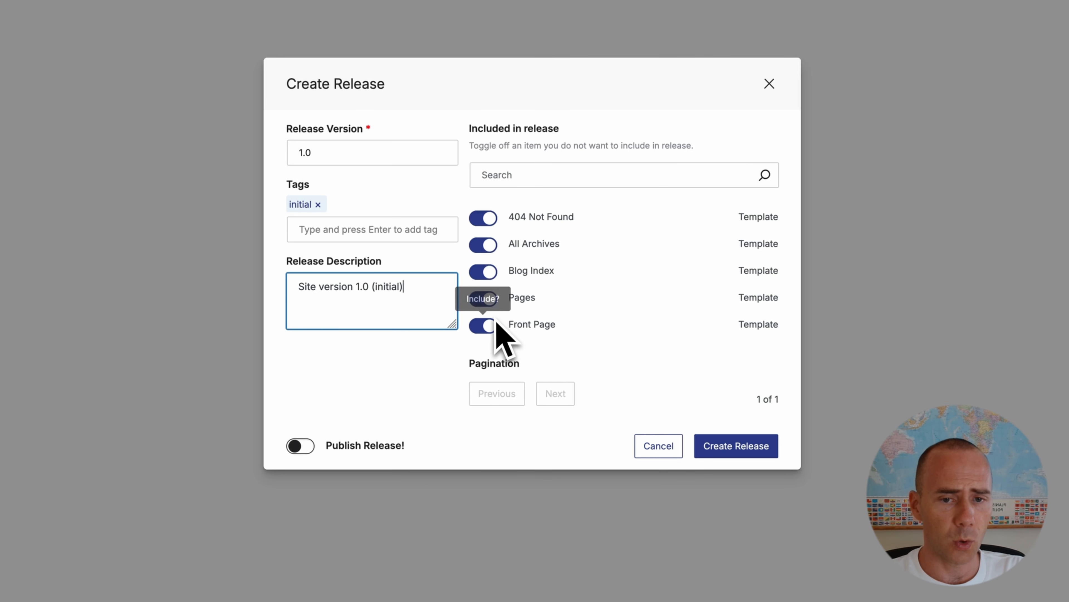
left_click(307, 447)
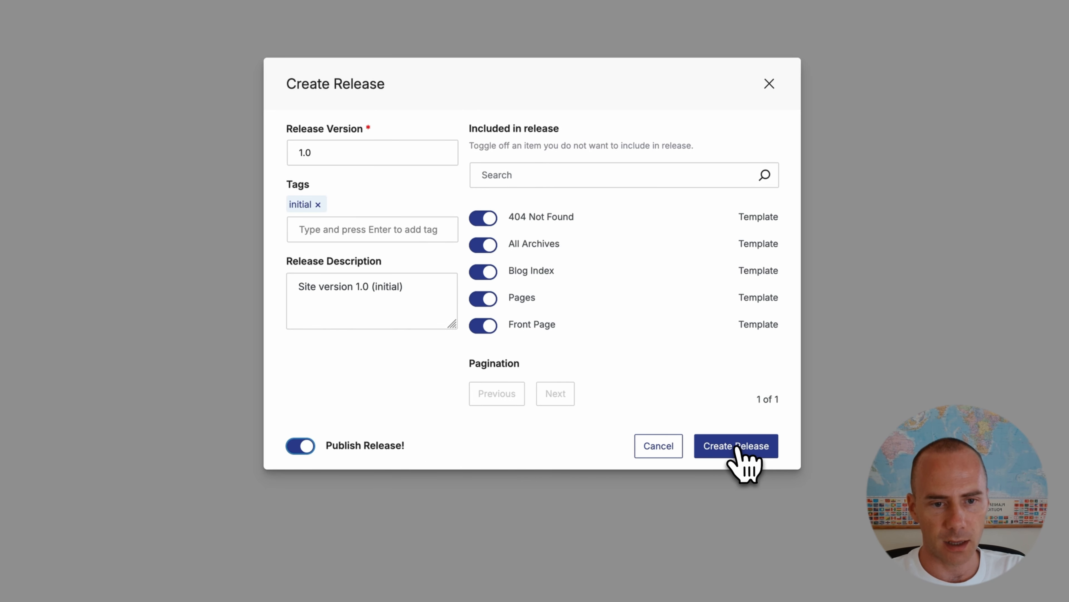
left_click(736, 446)
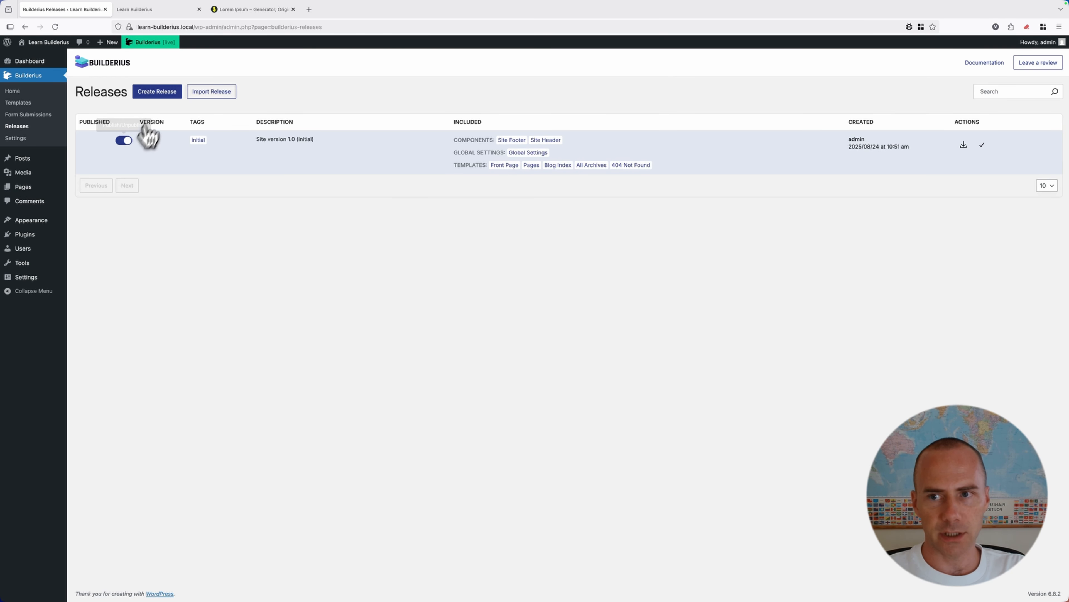
- Reload the live site's homepage and check its Blog, Home and Contact pages with the published release
left_click(160, 10)
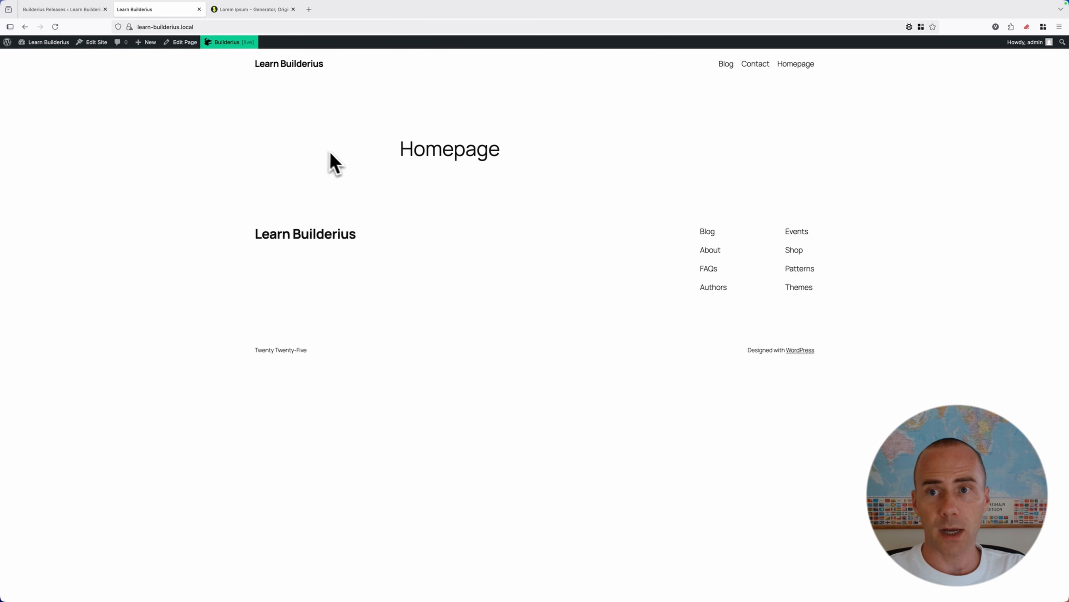
key("super+r")
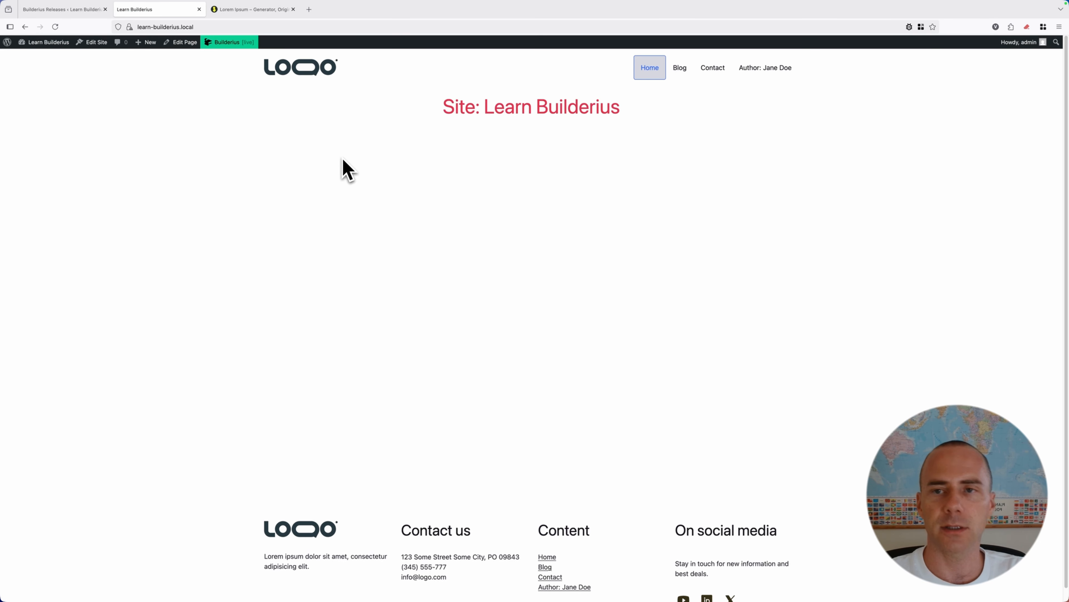
left_click(682, 72)
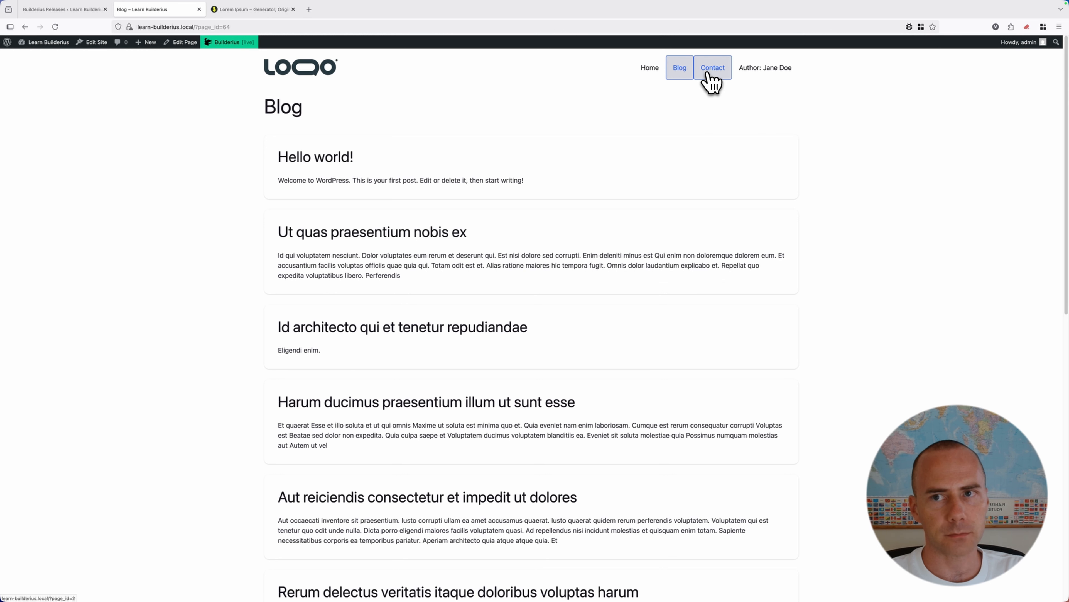
left_click(652, 74)
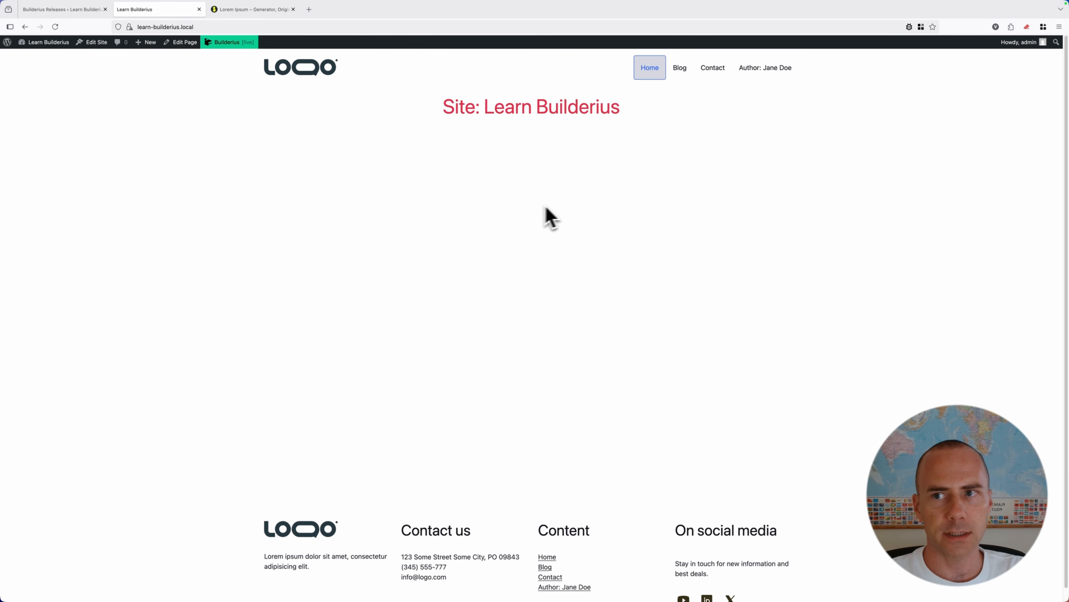
left_click(719, 75)
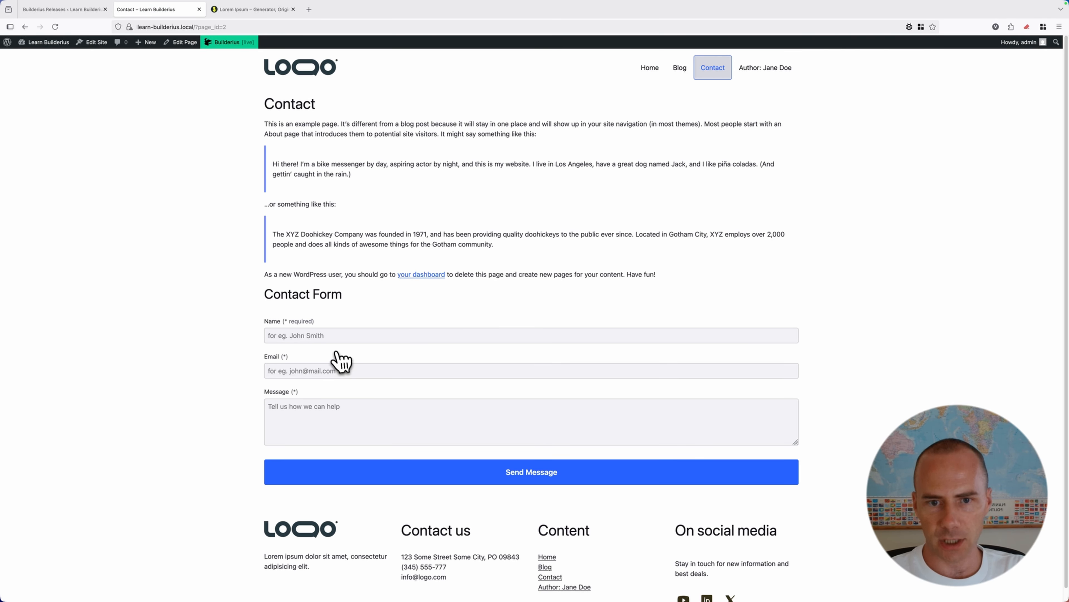
- Check the Builderius form submissions list in the dashboard and return to the site's Contact page
left_click(64, 9)
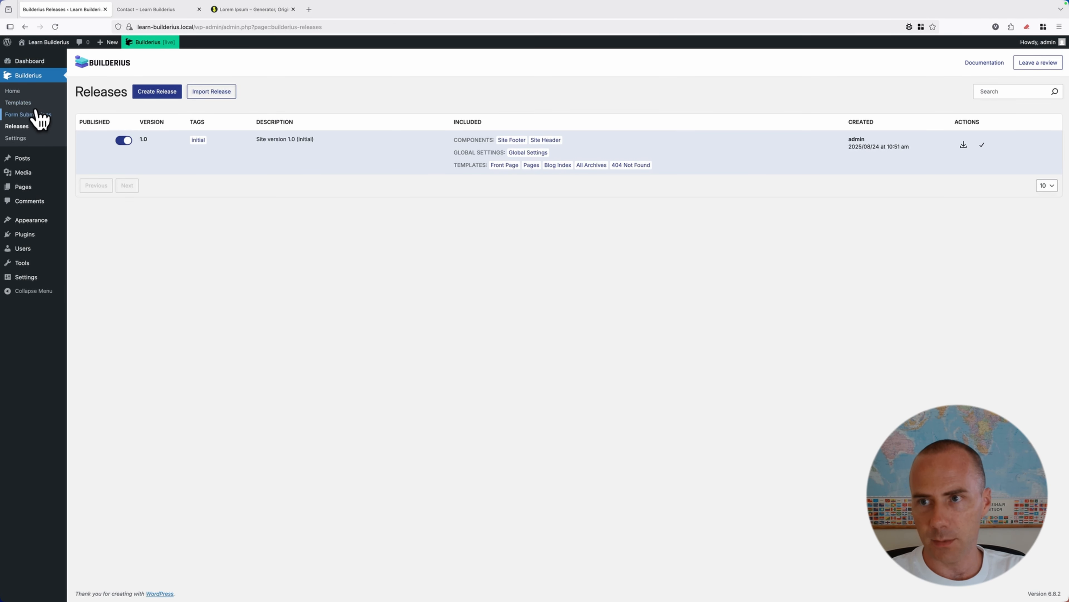
left_click(18, 115)
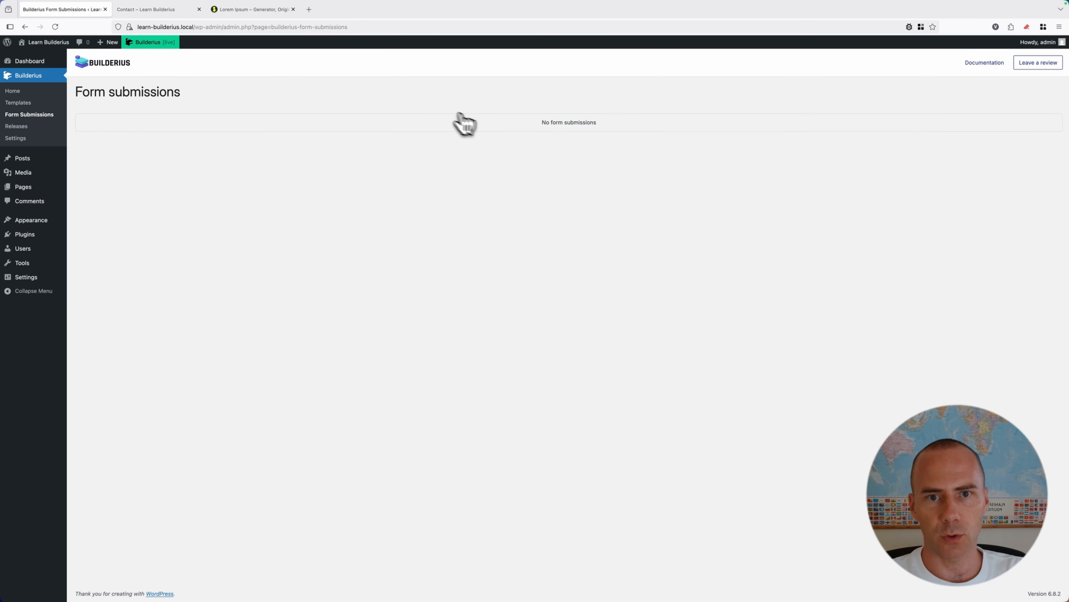
left_click(160, 12)
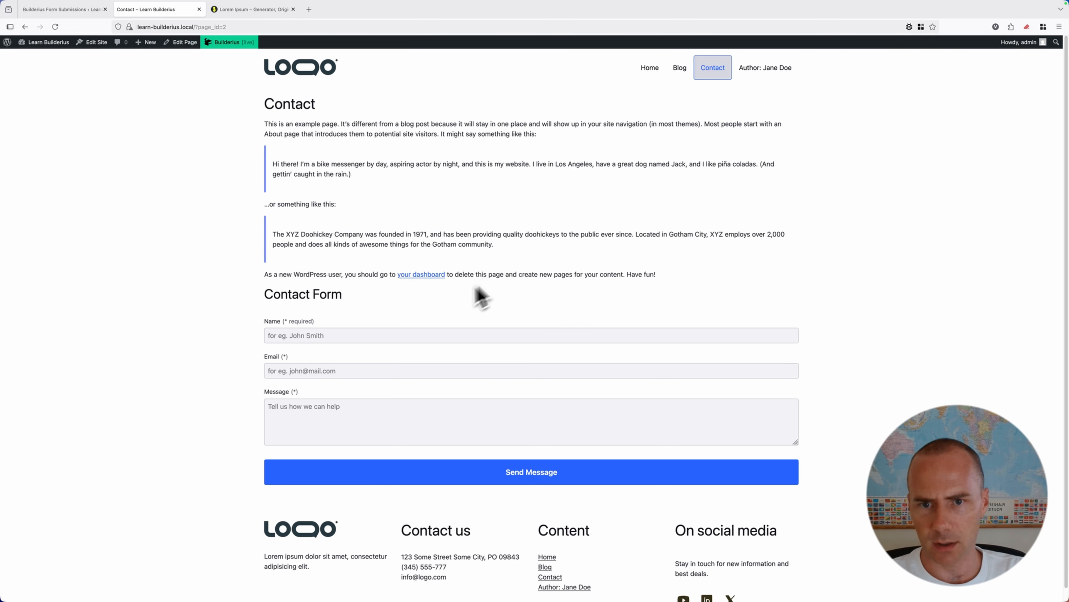
- Submit the contact form with a sample full name, a test e-mail address and the message "Test message here"
left_click(321, 337)
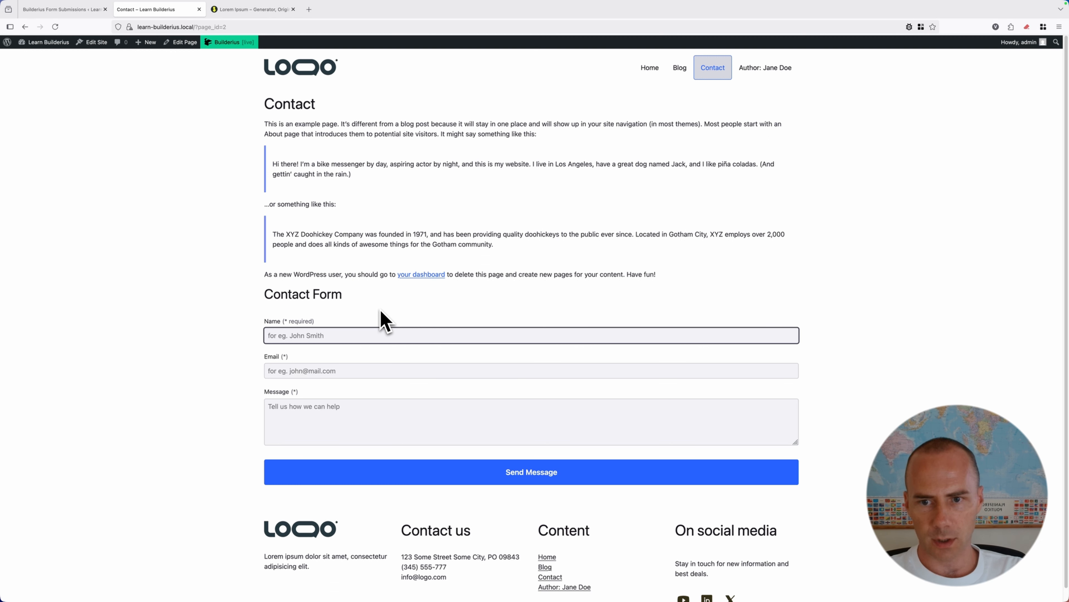
type("John")
key("Tab")
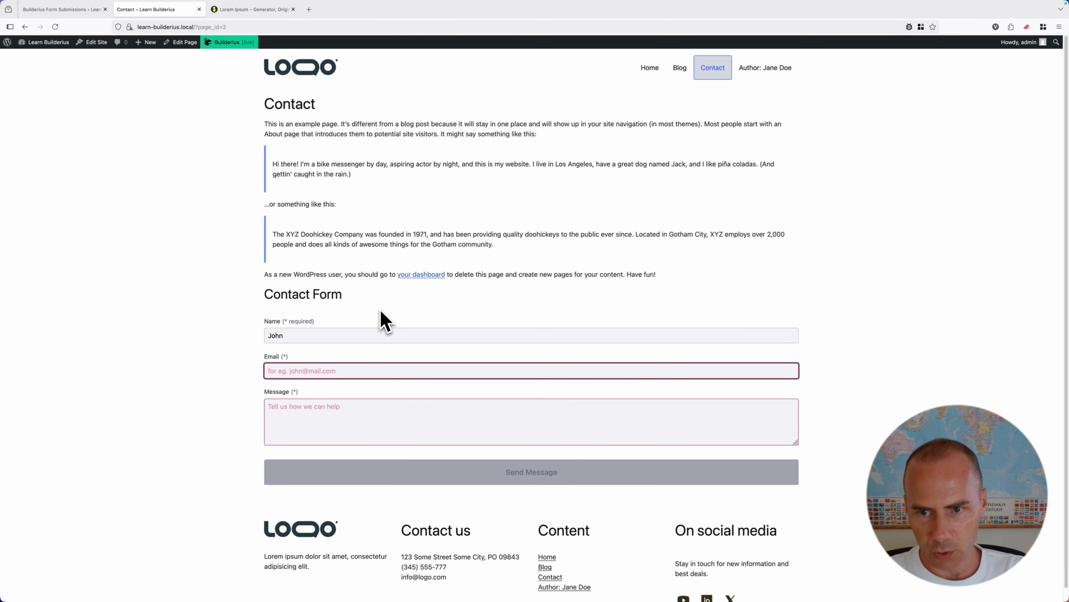
left_click(356, 337)
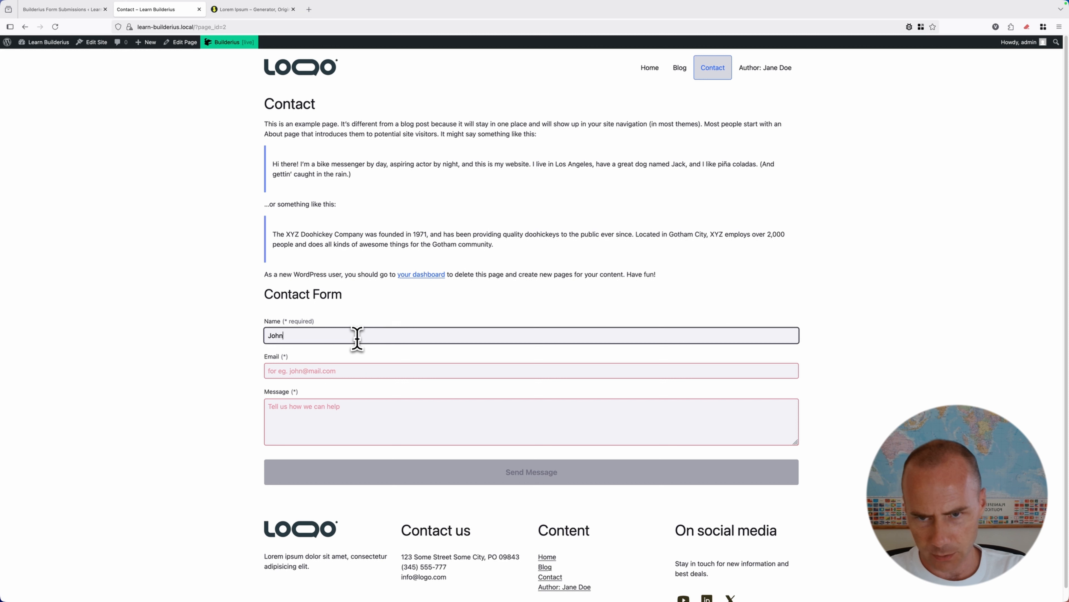
type("Smith")
key("Tab")
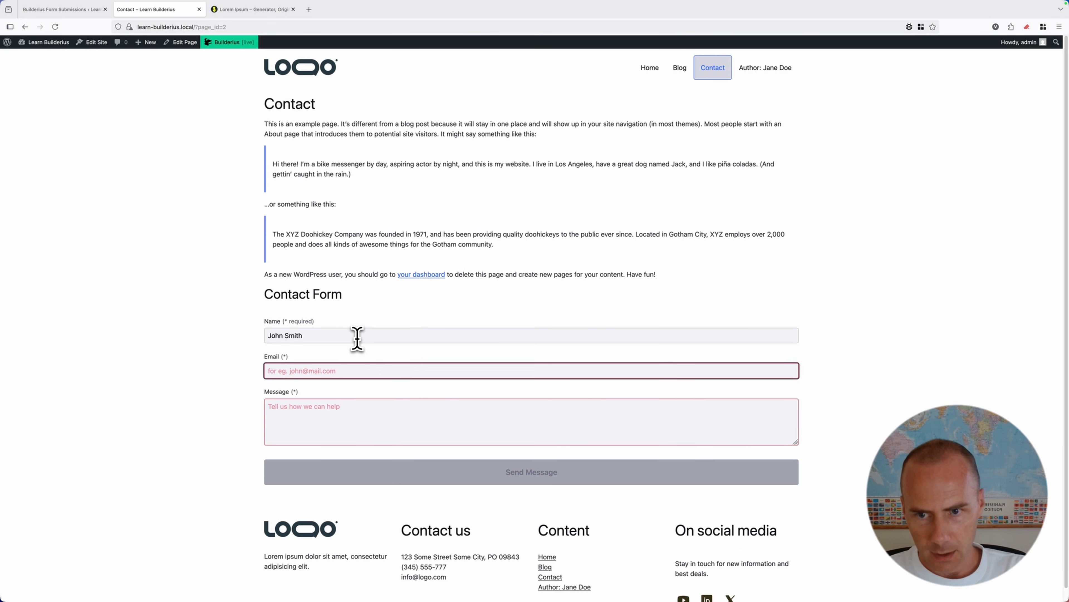
type("test@test.test")
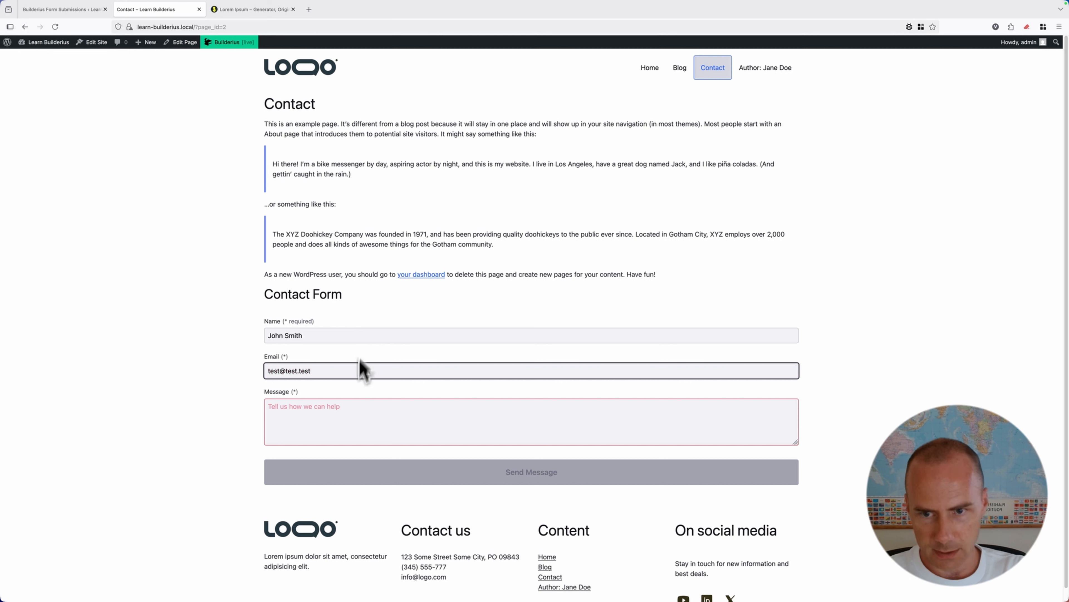
left_click(346, 406)
type("Test me")
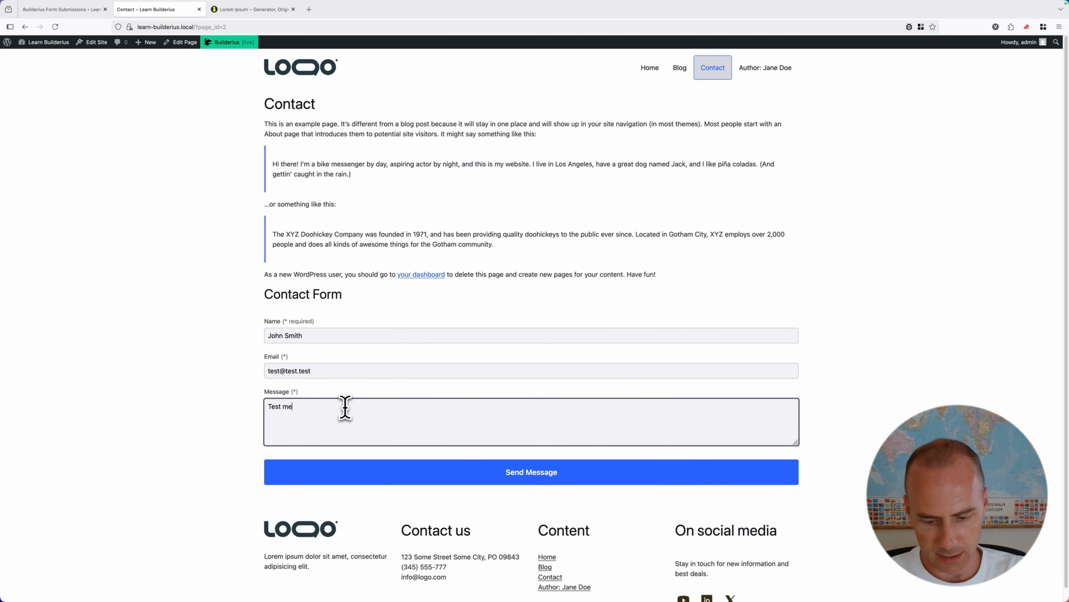
type("ssage here")
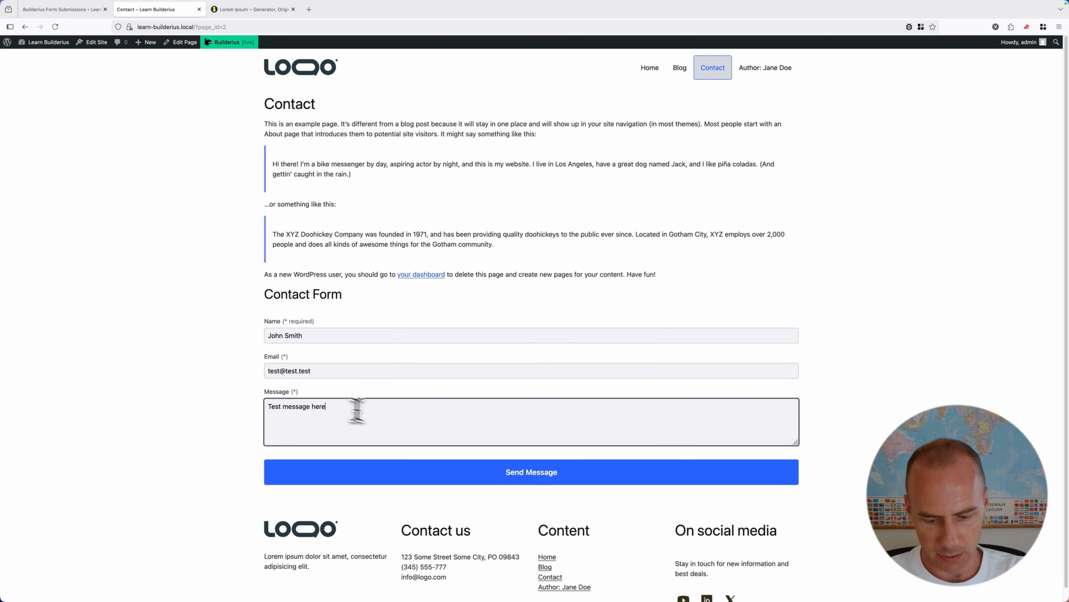
left_click(534, 476)
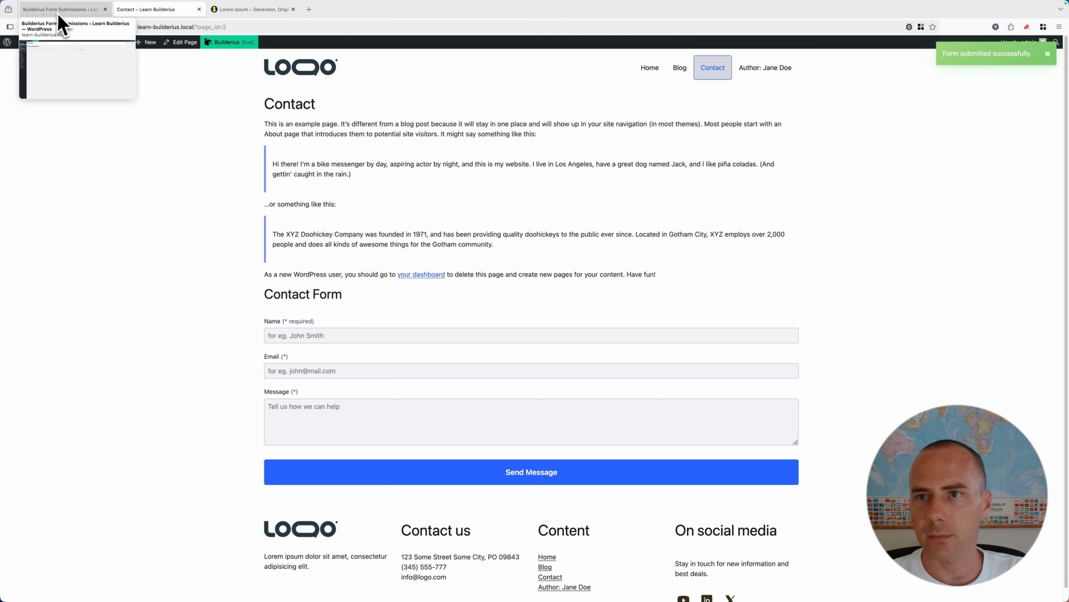
- Refresh the form submissions list in the dashboard and examine the new contact form entry and its metadata
left_click(67, 9)
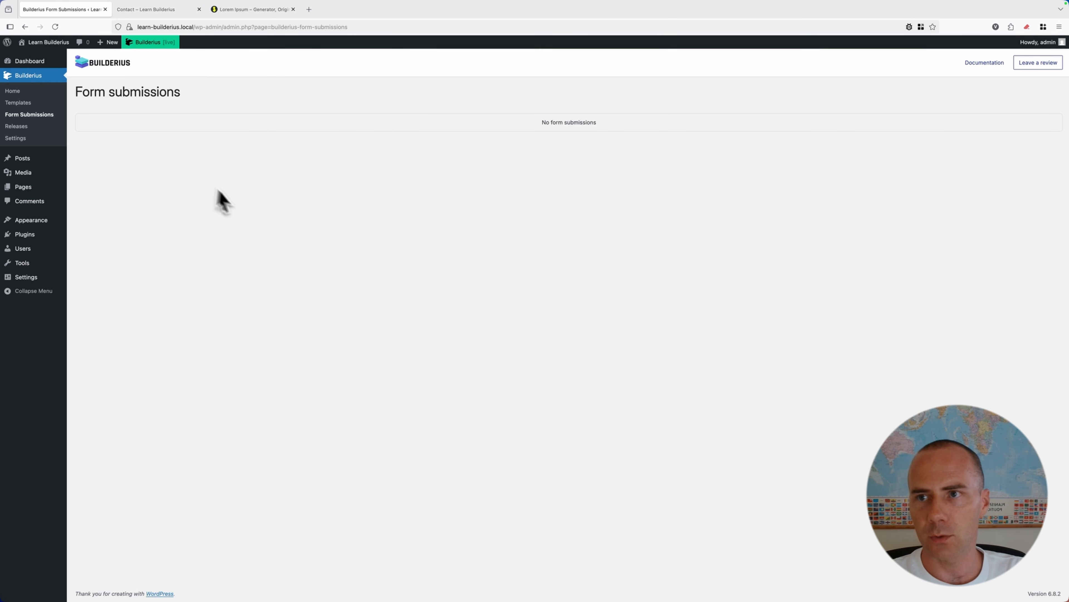
left_click(57, 27)
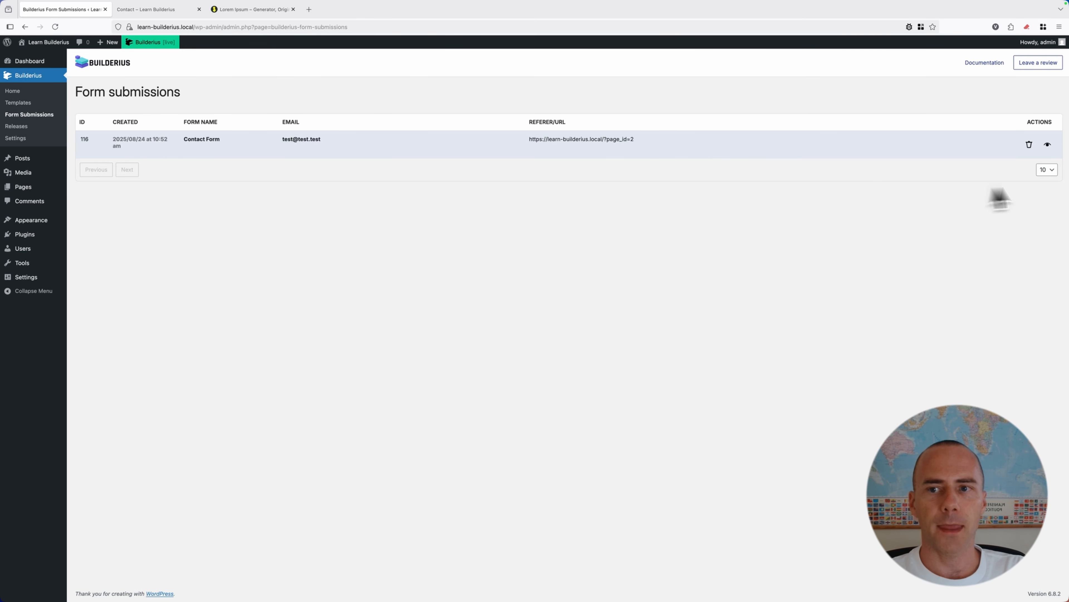
left_click(1048, 145)
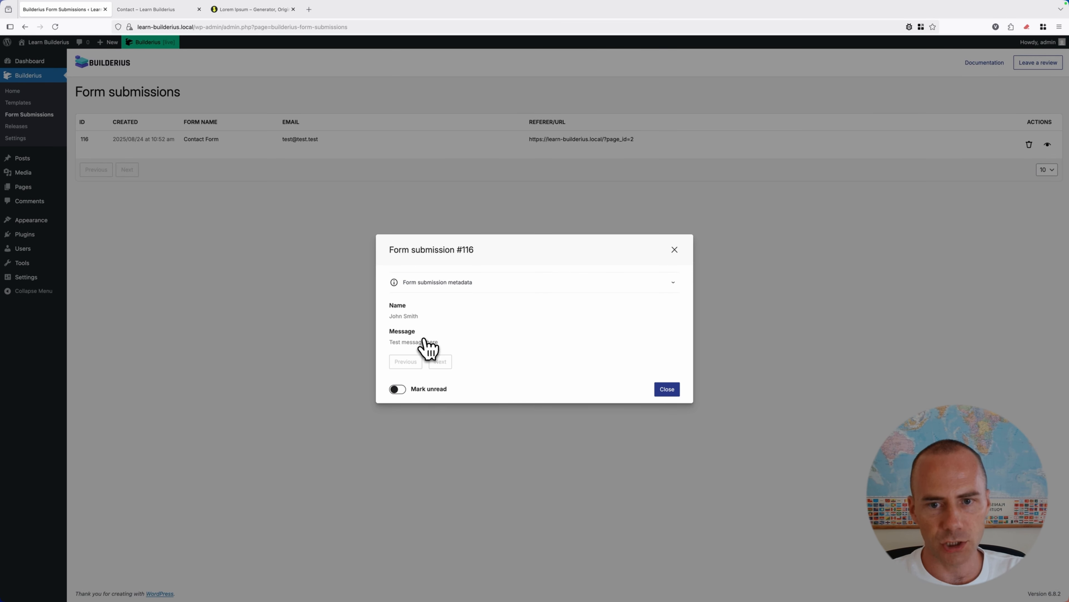
left_click(156, 10)
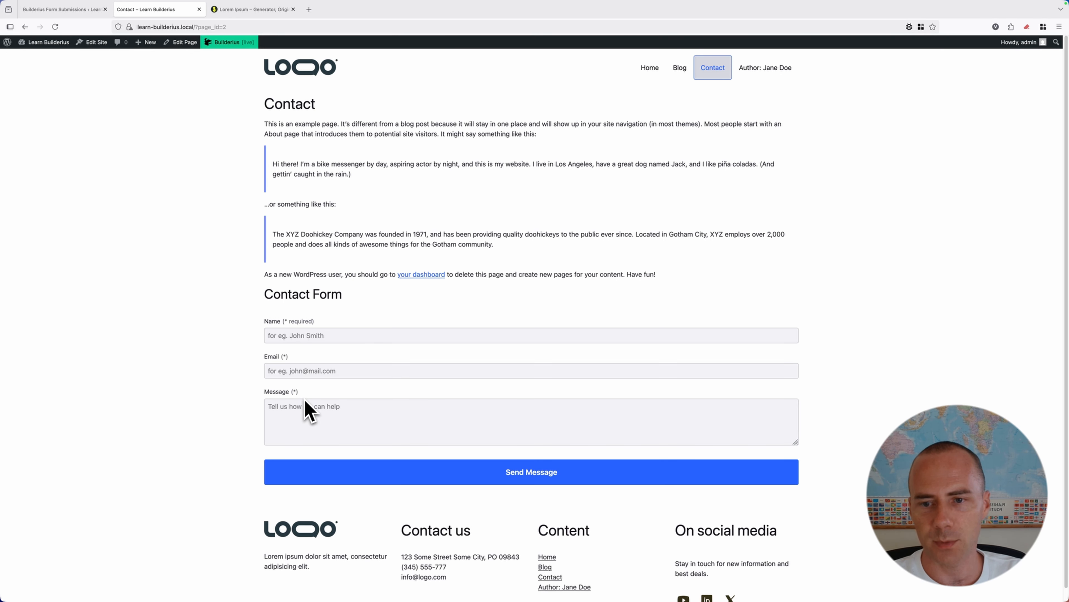
left_click(80, 9)
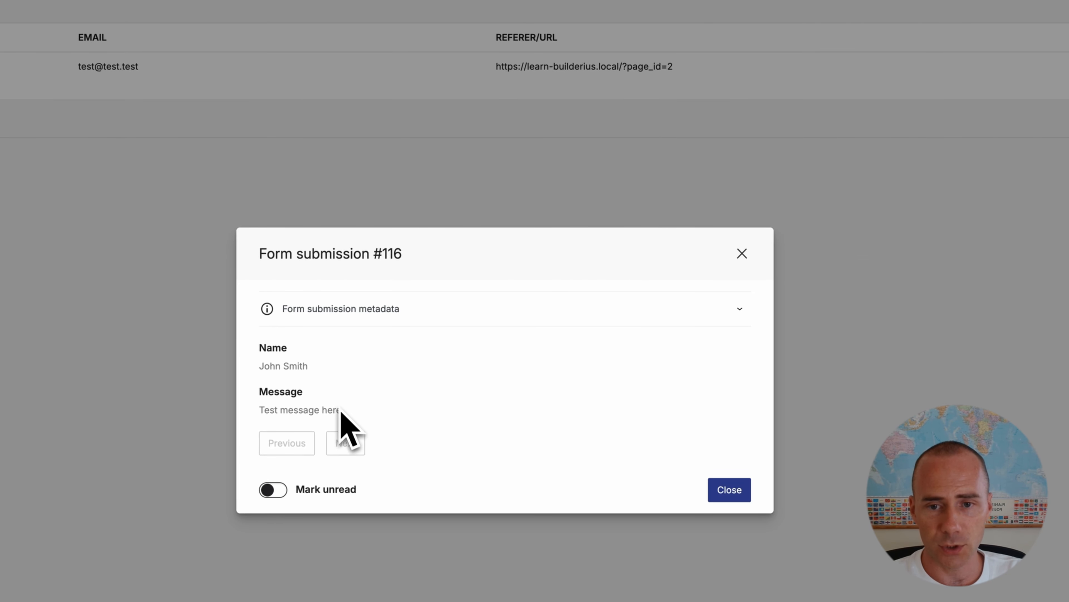
left_click(740, 310)
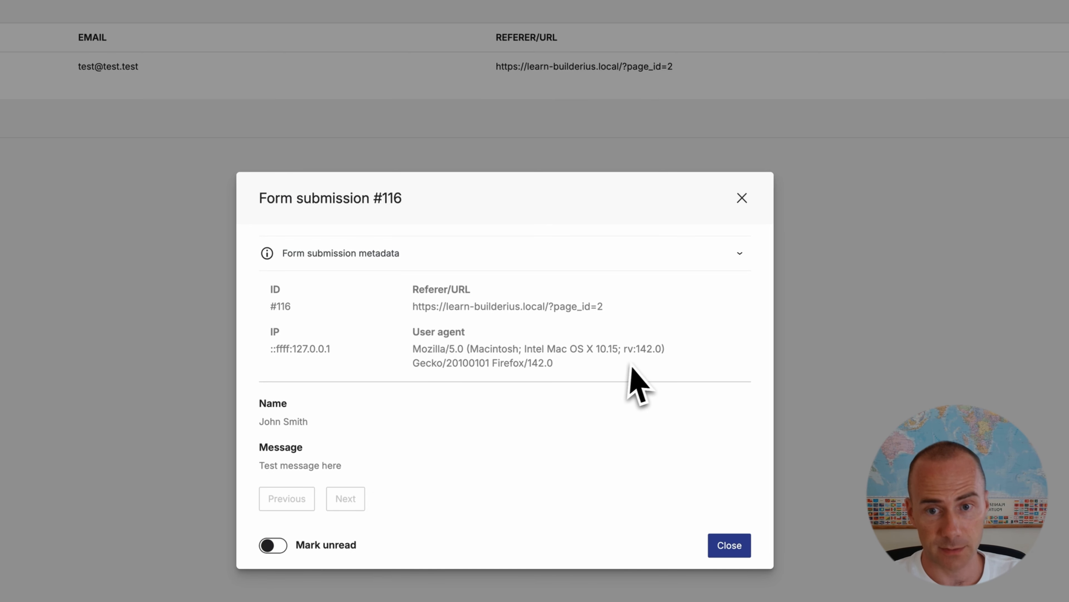
left_click(745, 237)
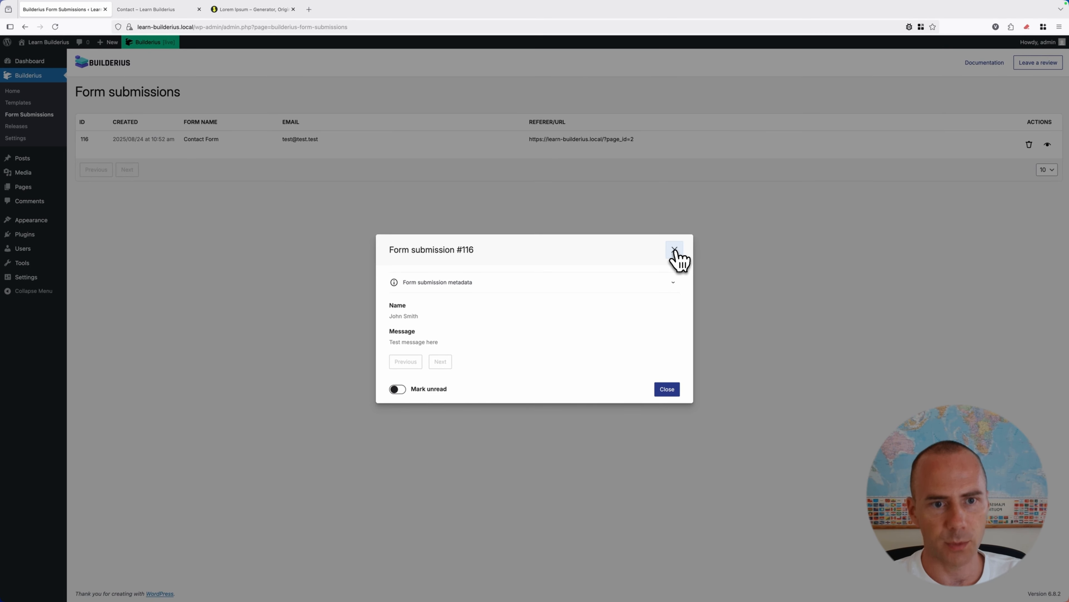
- Mark the contact form submission as unread, switch it back to read and close its details
left_click(398, 389)
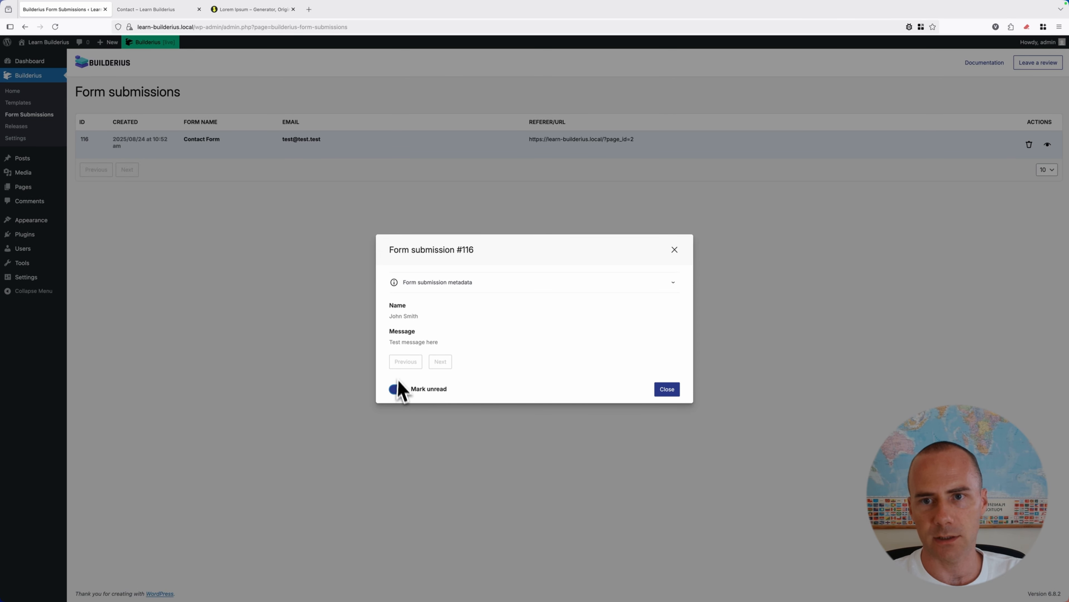
left_click(398, 389)
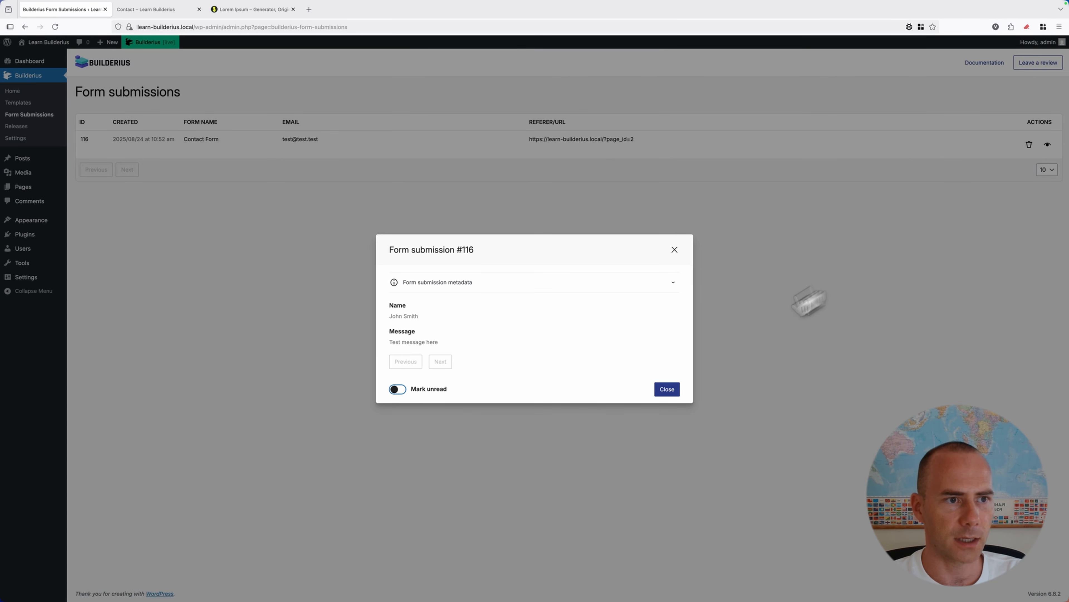
left_click(667, 389)
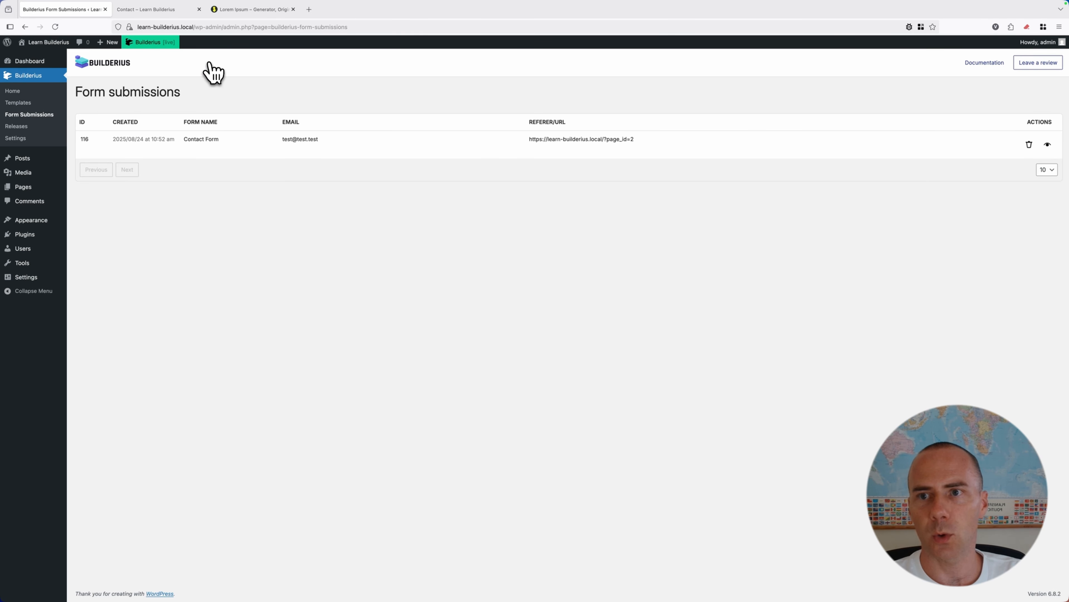
- Open the Builderius home page in the dashboard
left_click(30, 93)
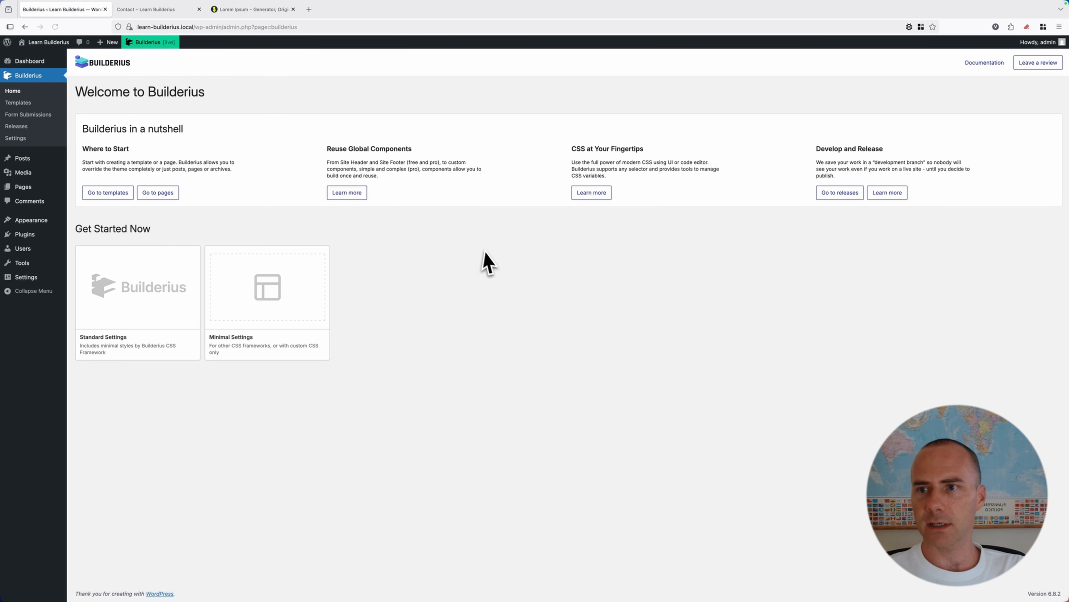